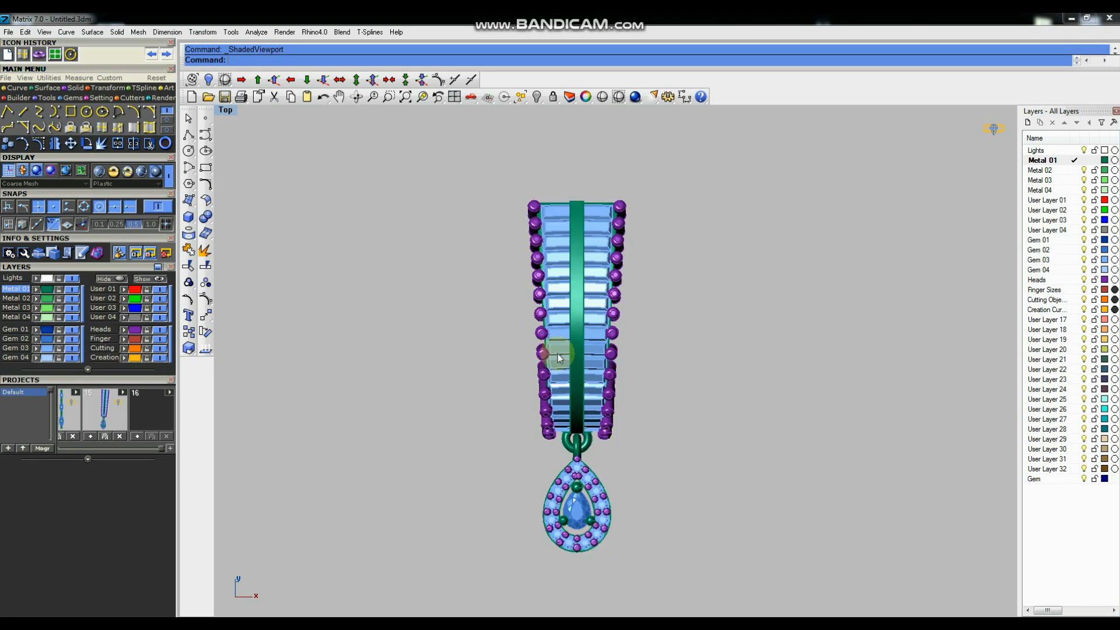
Examine the finished earring model in shaded display from the top and from several perspective angles.
{"action": "left_click", "coordinate": [142, 171]}
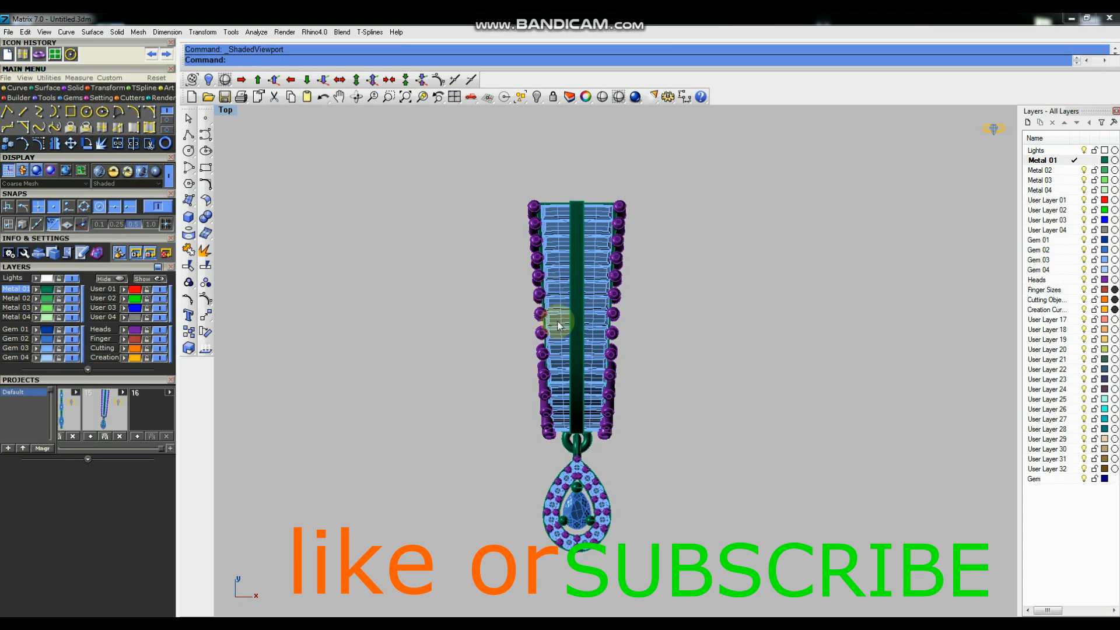
{"action": "right_click_drag", "start_coordinate": [578, 322], "coordinate": [558, 328]}
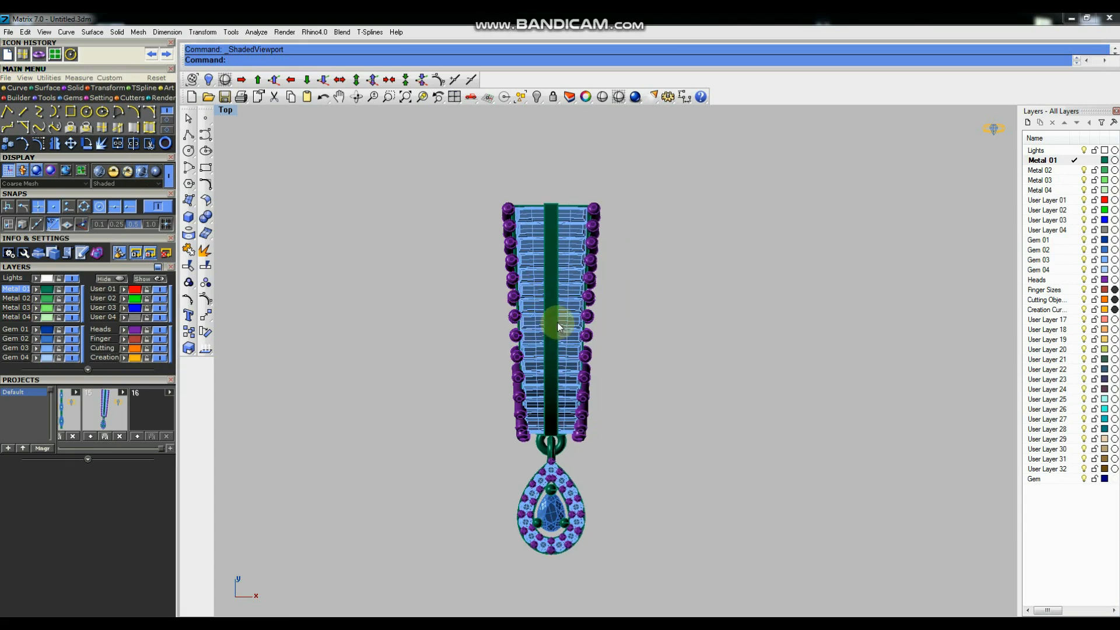
{"action": "key", "text": "ctrl+F4"}
{"action": "scroll", "coordinate": [577, 327], "scroll_direction": "up", "scroll_amount": 6}
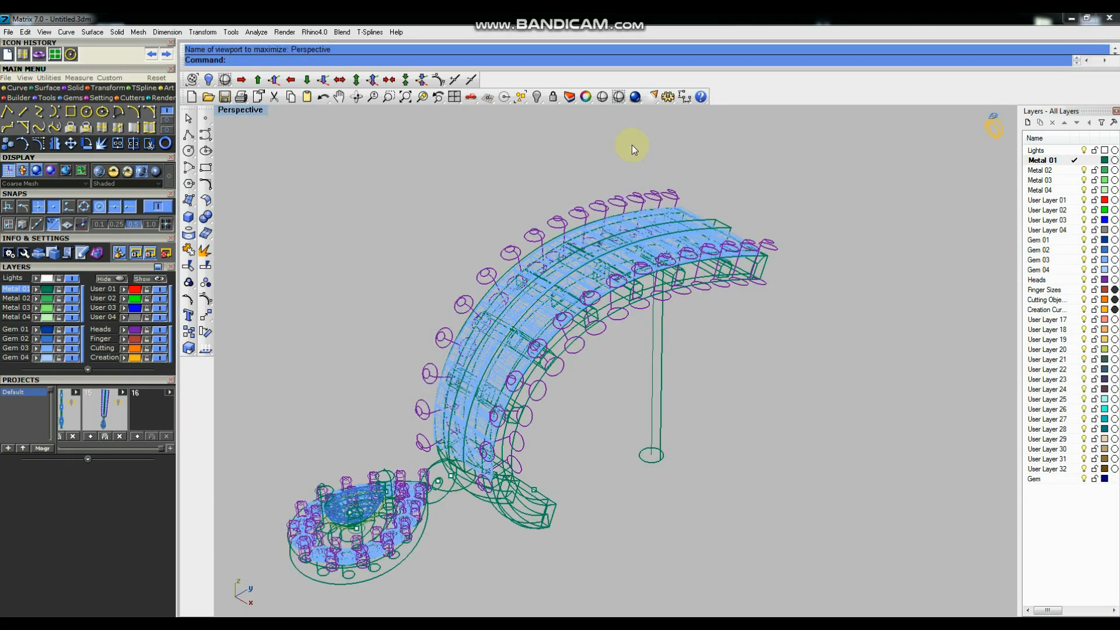
{"action": "mouse_move", "coordinate": [532, 220]}
{"action": "right_mouse_down"}
{"action": "mouse_move", "coordinate": [642, 229]}
{"action": "mouse_move", "coordinate": [702, 202]}
{"action": "mouse_move", "coordinate": [682, 185]}
{"action": "mouse_move", "coordinate": [628, 178]}
{"action": "mouse_move", "coordinate": [525, 264]}
{"action": "mouse_move", "coordinate": [654, 295]}
{"action": "mouse_move", "coordinate": [643, 302]}
{"action": "right_mouse_up"}
{"action": "scroll", "coordinate": [641, 299], "scroll_direction": "up", "scroll_amount": 2}
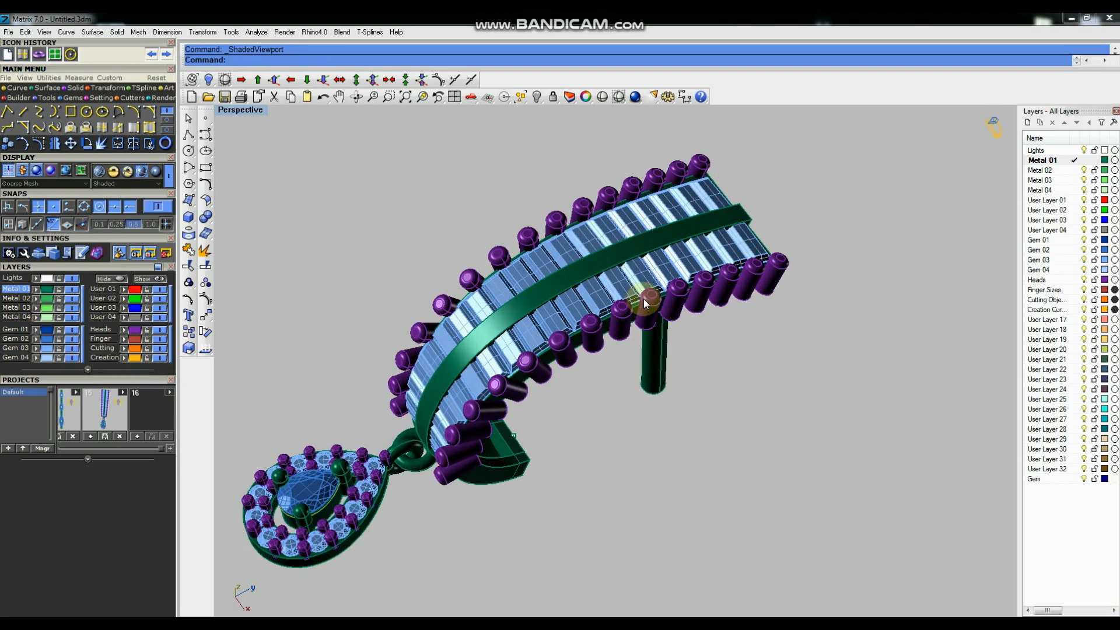
{"action": "scroll", "coordinate": [642, 299], "scroll_direction": "down", "scroll_amount": 2}
{"action": "right_click_drag", "start_coordinate": [643, 299], "coordinate": [590, 348]}
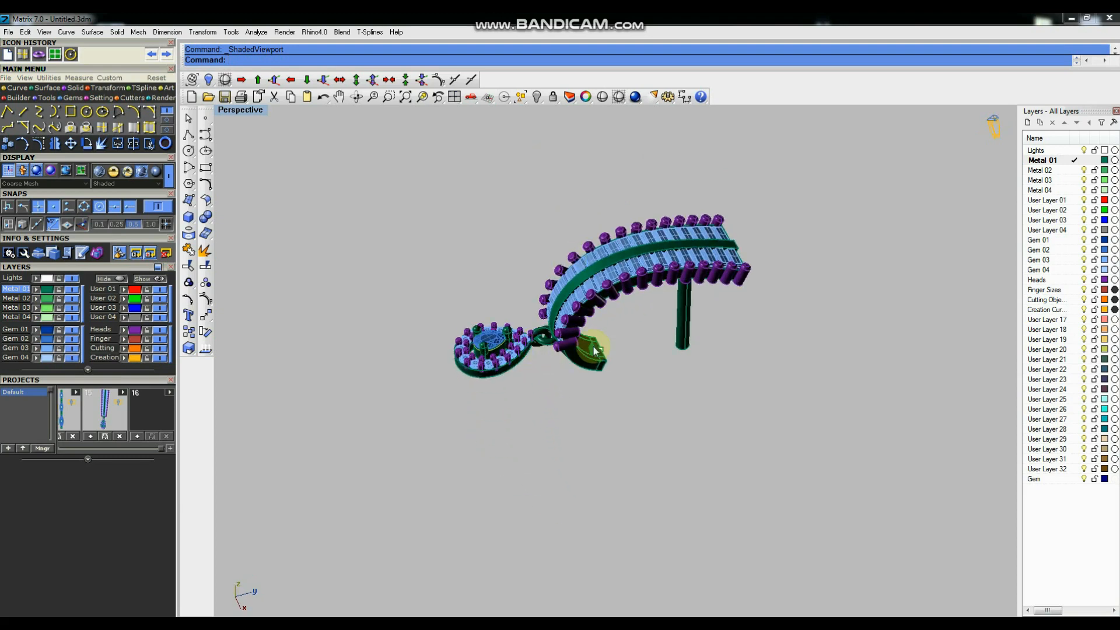
{"action": "scroll", "coordinate": [702, 364], "scroll_direction": "up", "scroll_amount": 3}
{"action": "mouse_move", "coordinate": [703, 363]}
{"action": "right_mouse_down"}
{"action": "mouse_move", "coordinate": [750, 373]}
{"action": "mouse_move", "coordinate": [708, 317]}
{"action": "mouse_move", "coordinate": [707, 347]}
{"action": "right_mouse_up"}
{"action": "right_click_drag", "start_coordinate": [485, 289], "coordinate": [627, 397]}
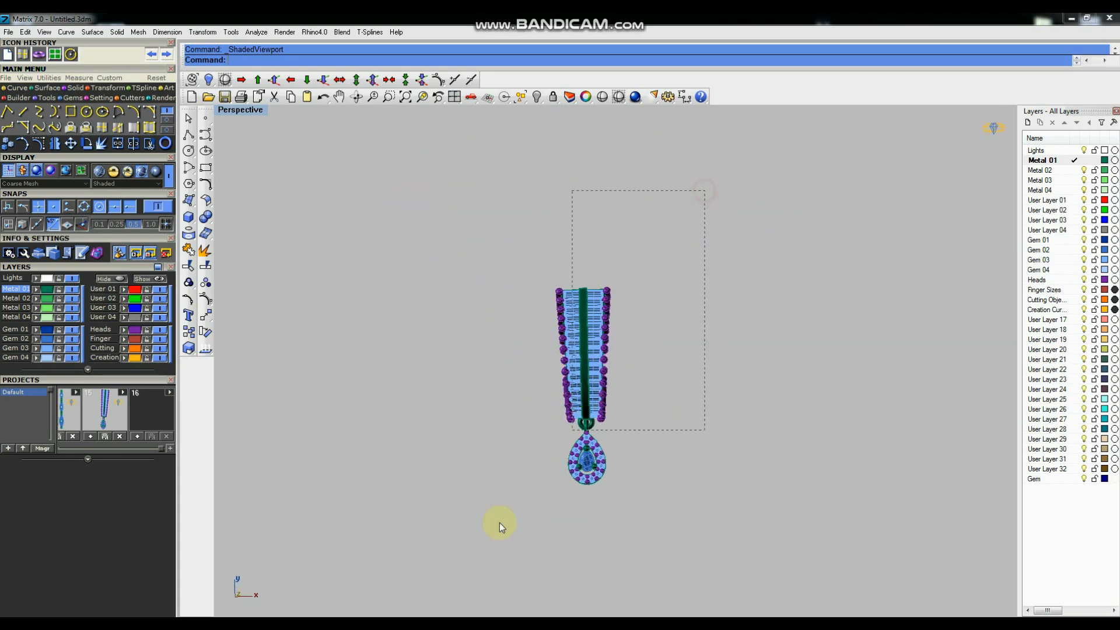
Delete the whole earring model and maximize the Front view.
{"action": "left_click_drag", "start_coordinate": [468, 523], "coordinate": [469, 524]}
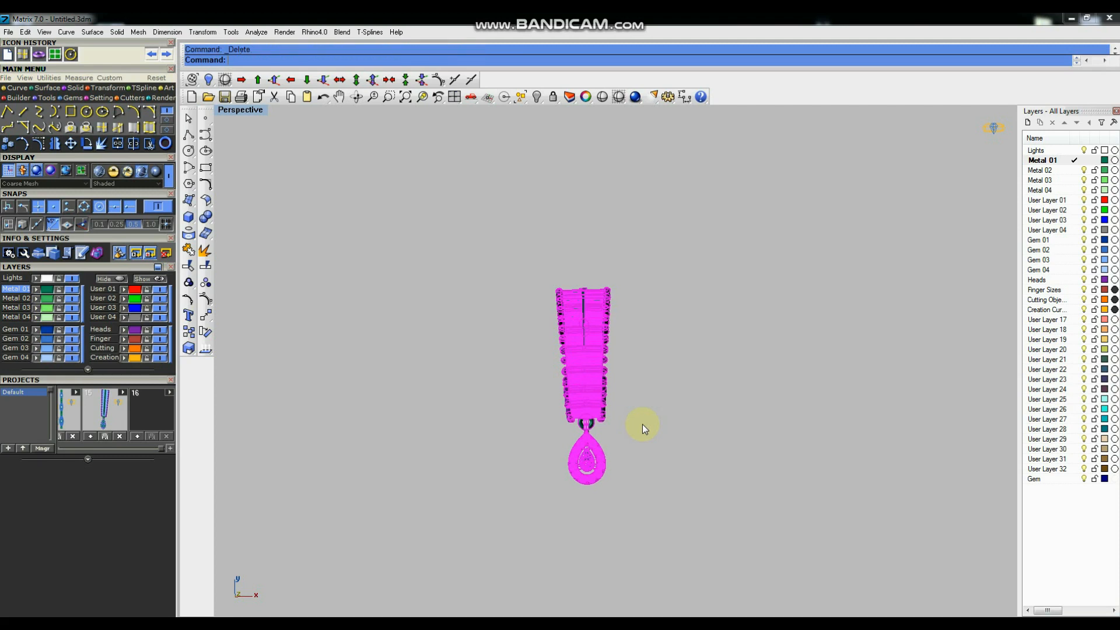
{"action": "key", "text": "Delete"}
{"action": "key", "text": "ctrl+F2"}
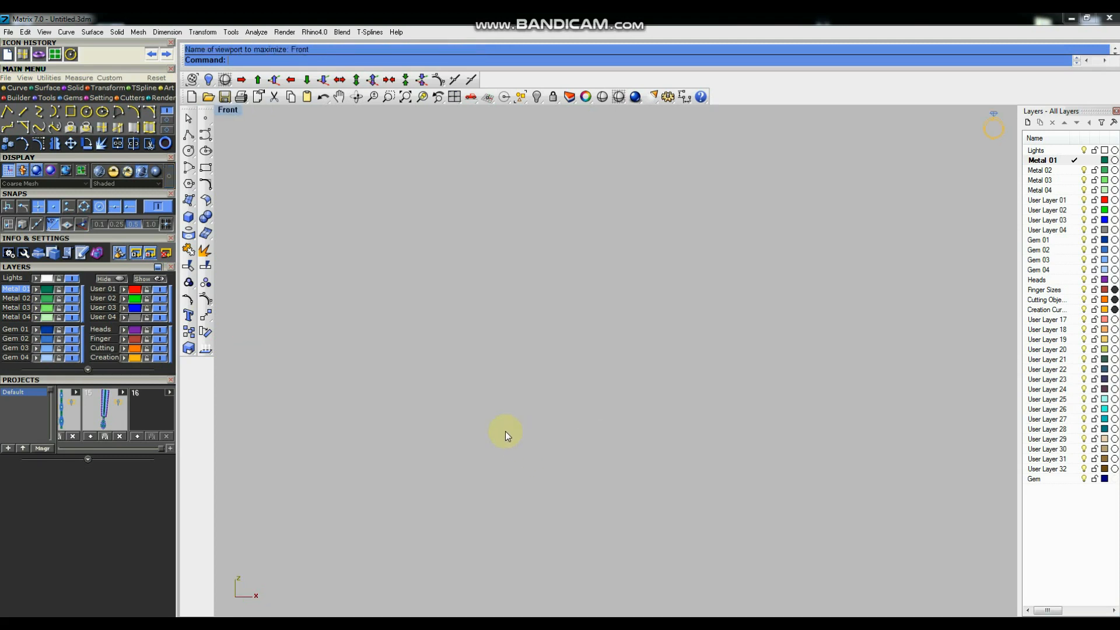
Draw a circle with a diameter of 12 centred on the origin in the Front view.
{"action": "left_click", "coordinate": [189, 151]}
{"action": "type", "text": "0"}
{"action": "key", "text": "Return"}
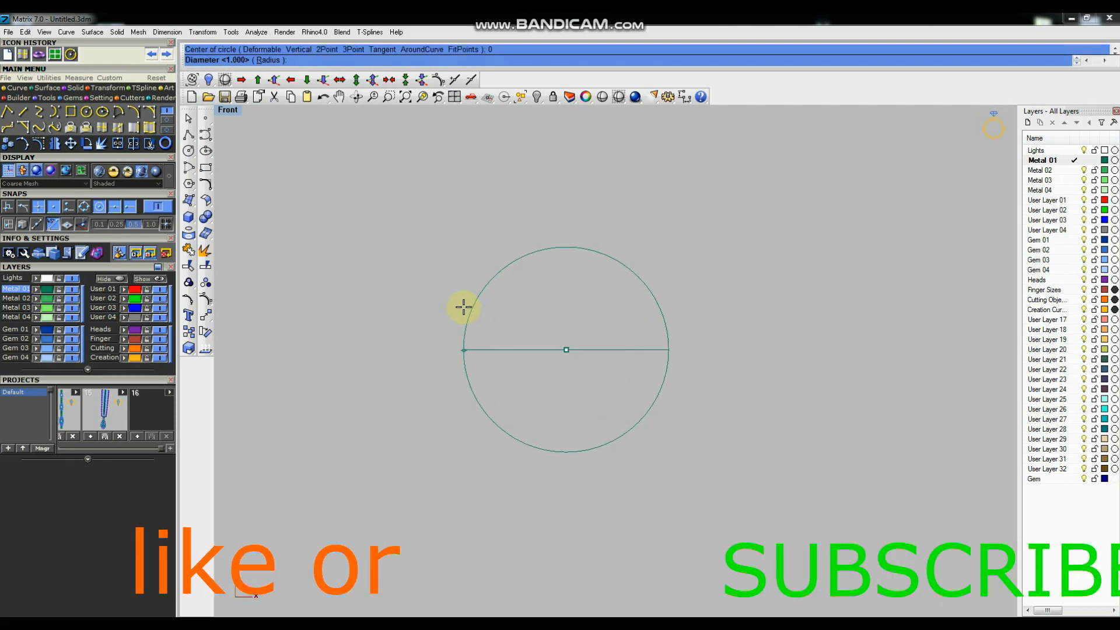
{"action": "type", "text": "12"}
{"action": "key", "text": "Return"}
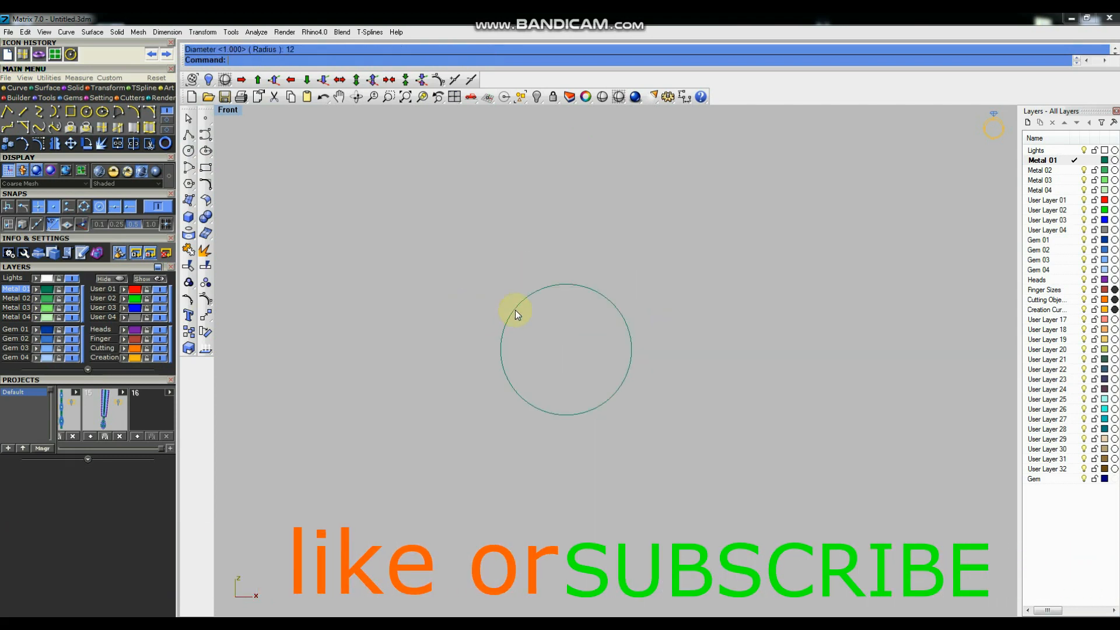
{"action": "scroll", "coordinate": [600, 338], "scroll_direction": "up", "scroll_amount": 5}
{"action": "left_click", "coordinate": [189, 136]}
{"action": "type", "text": "0"}
{"action": "key", "text": "Return"}
{"action": "key", "text": "Escape"}
Draw a horizontal line of length 16 from the circle's left quadrant through its centre and out past the right side.
{"action": "key", "text": "Return"}
{"action": "left_click", "coordinate": [410, 353]}
{"action": "type", "text": "16"}
{"action": "key", "text": "Return"}
{"action": "key", "text": "Return"}
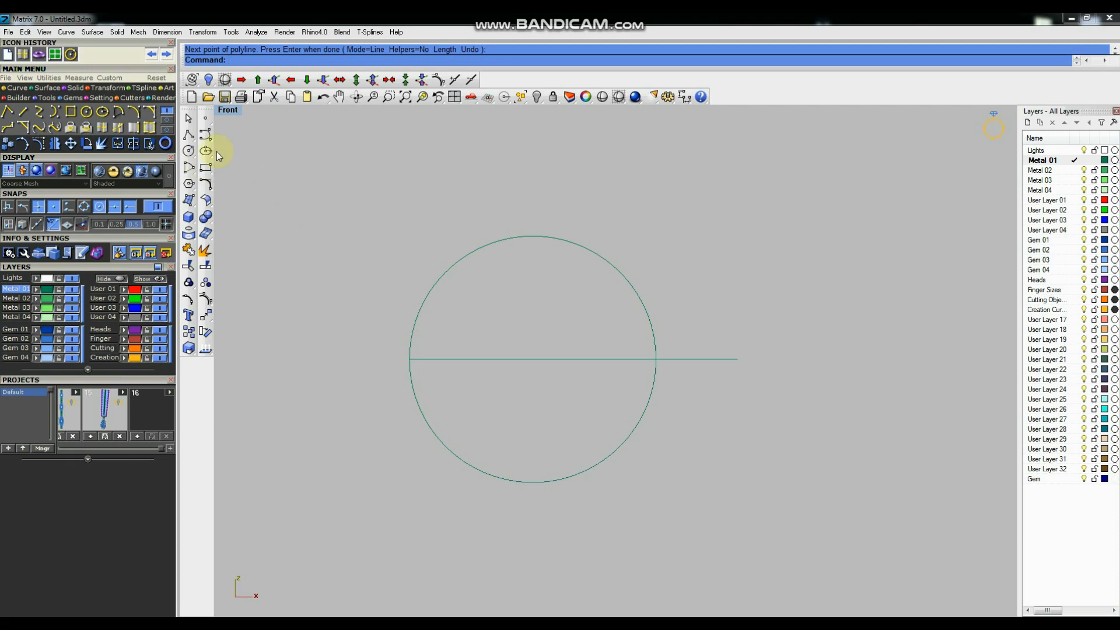
Draw a vertical line from the origin straight down past the bottom of the circle.
{"action": "key", "text": "Return"}
{"action": "type", "text": "0"}
{"action": "key", "text": "Return"}
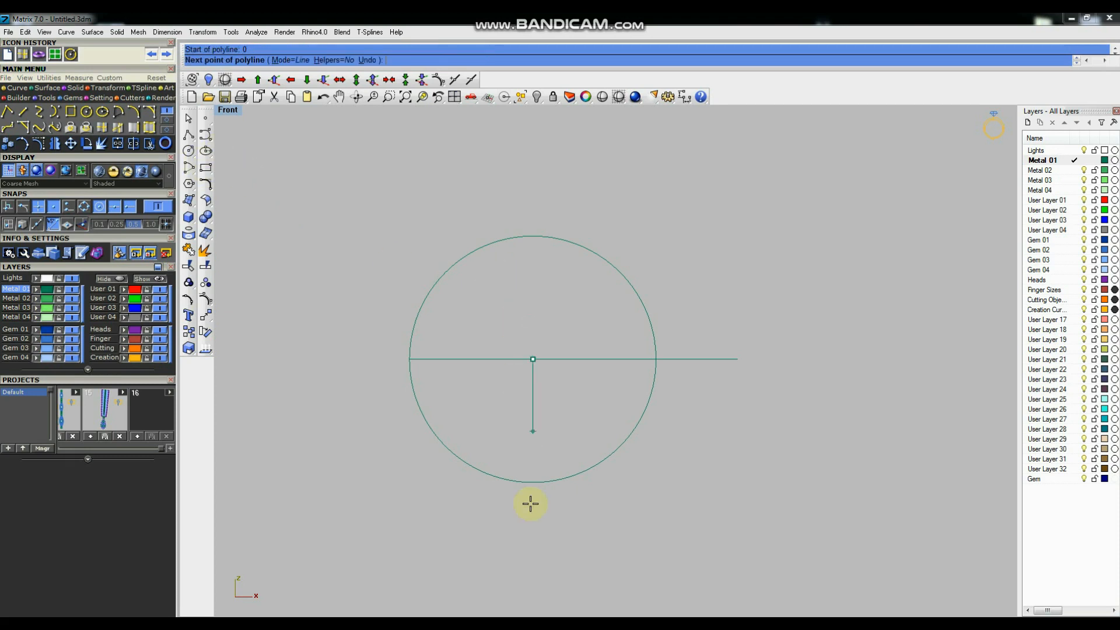
{"action": "left_click", "coordinate": [533, 543]}
{"action": "key", "text": "Return"}
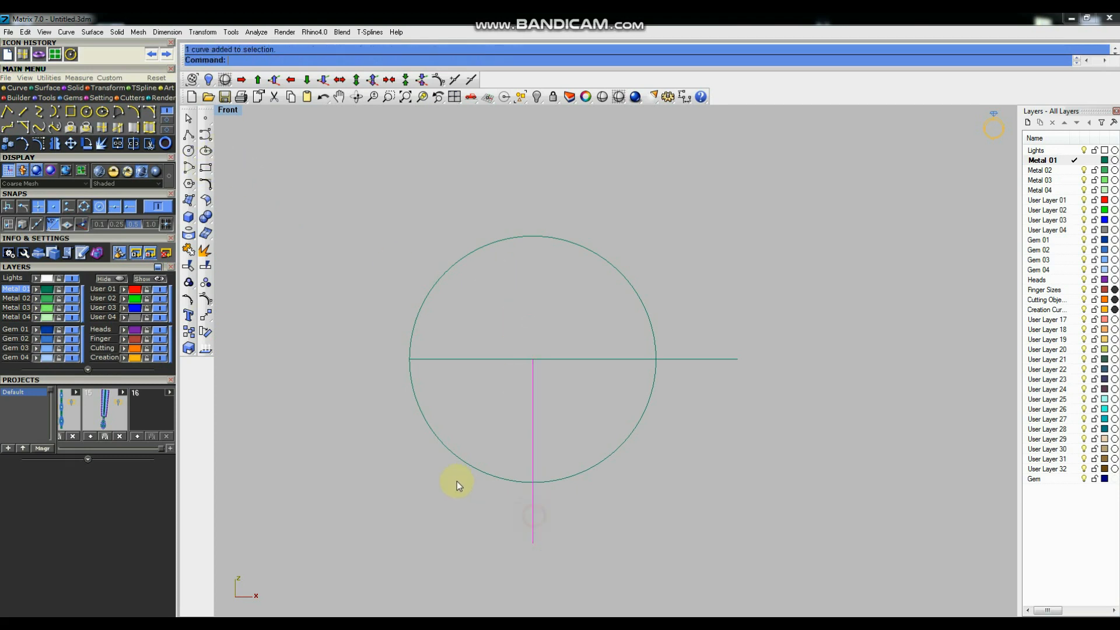
Offset the vertical line to its left side as a parallel copy.
{"action": "type", "text": "Offset"}
{"action": "key", "text": "Return"}
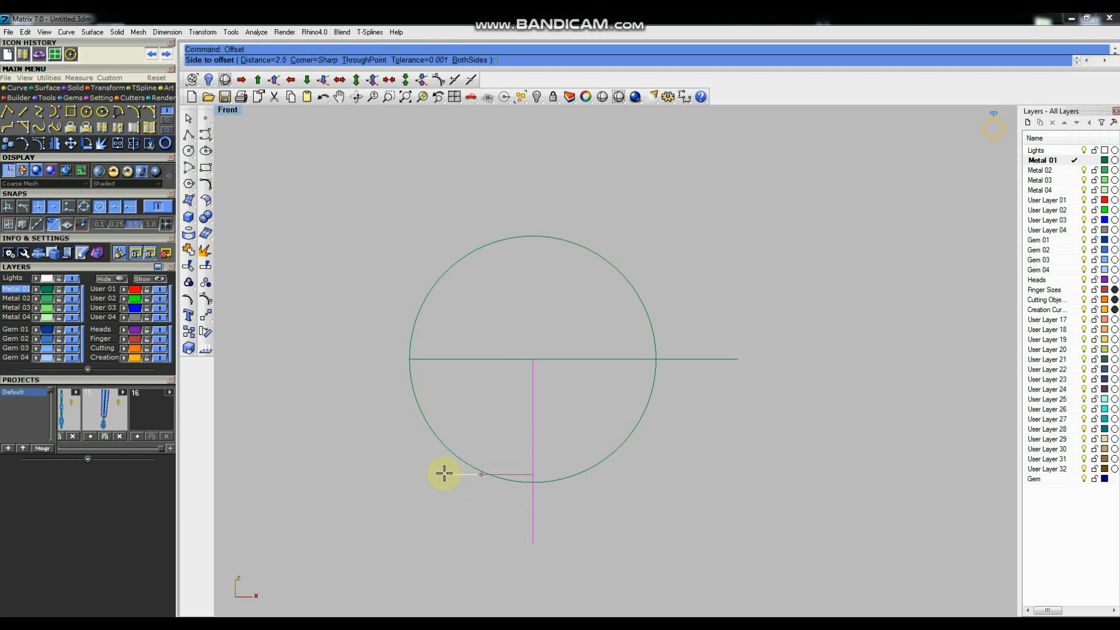
{"action": "left_click", "coordinate": [443, 467]}
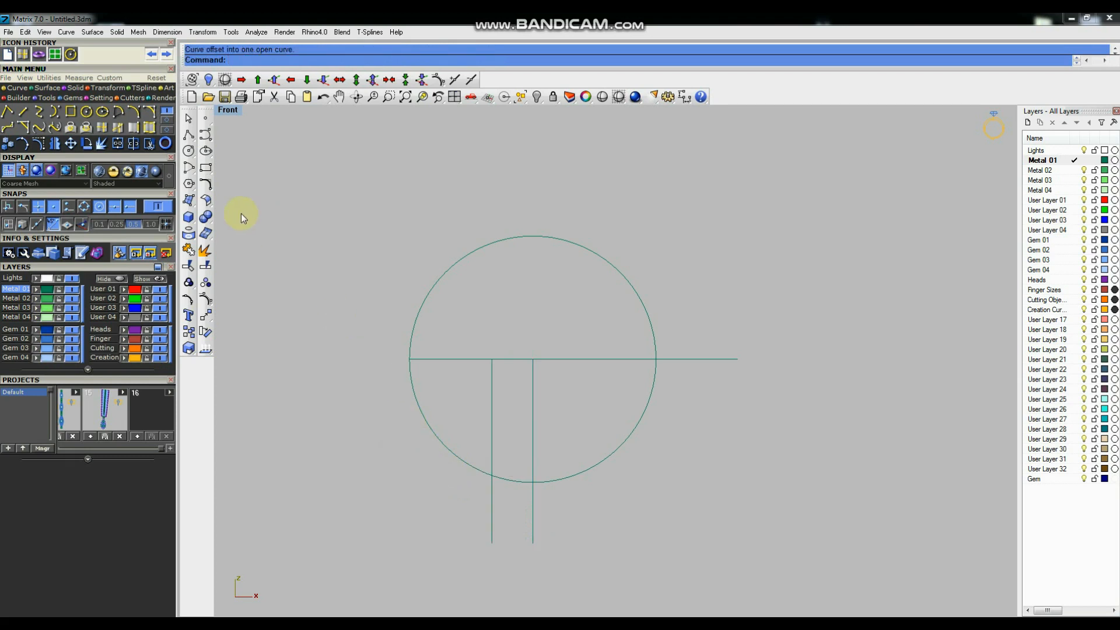
Draw a vertical line centred on the right end of the horizontal line, extending 3 in each direction.
{"action": "left_click", "coordinate": [207, 138]}
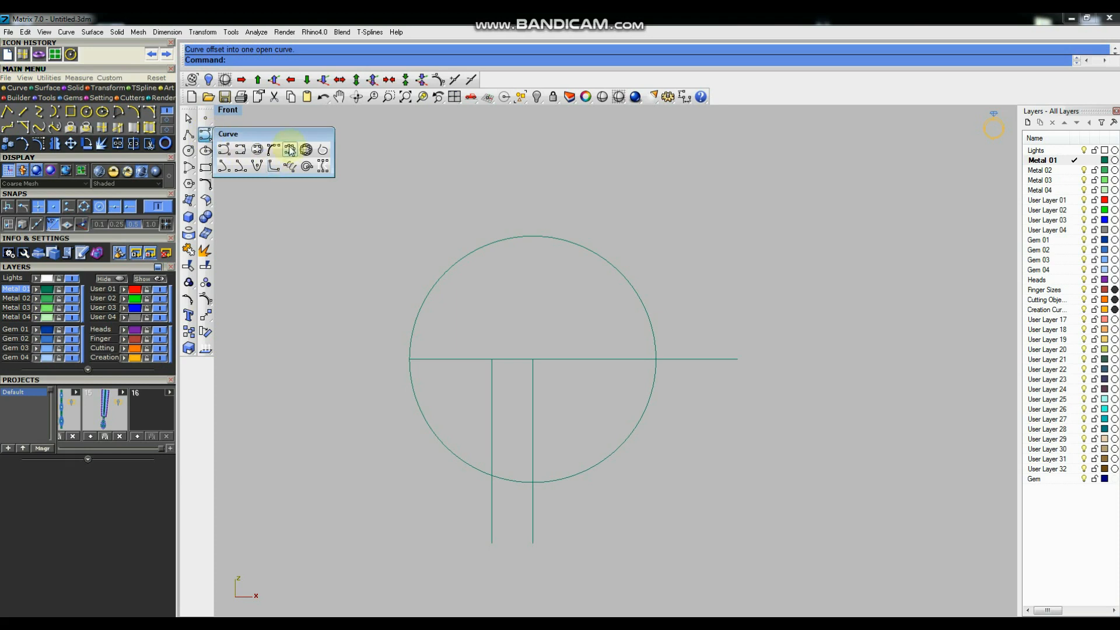
{"action": "left_click", "coordinate": [185, 136]}
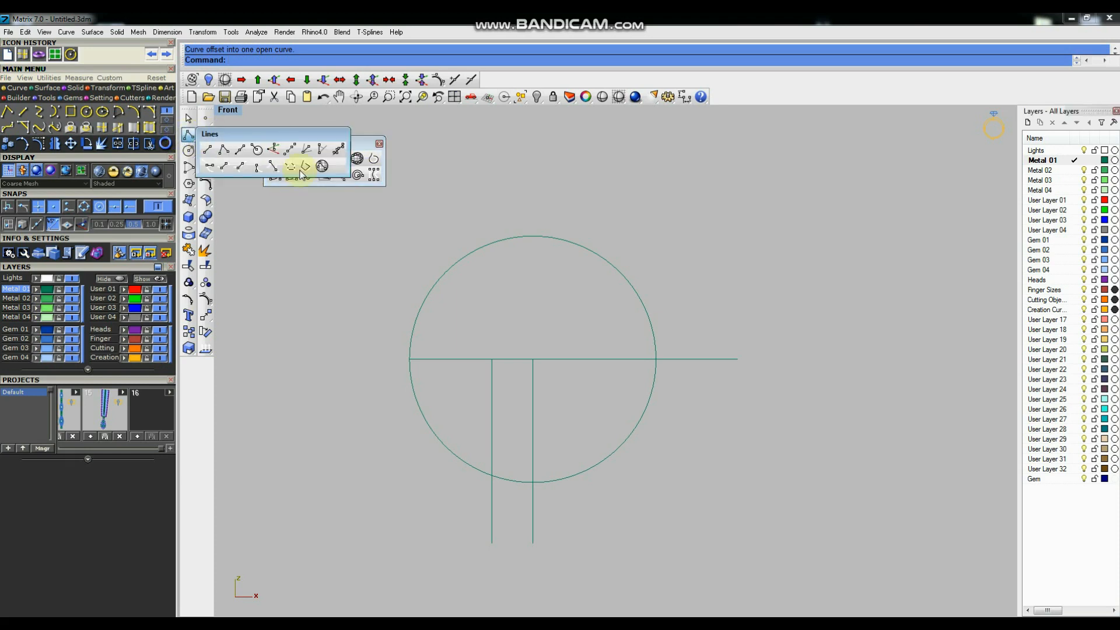
{"action": "left_click", "coordinate": [243, 149]}
{"action": "left_click", "coordinate": [738, 360]}
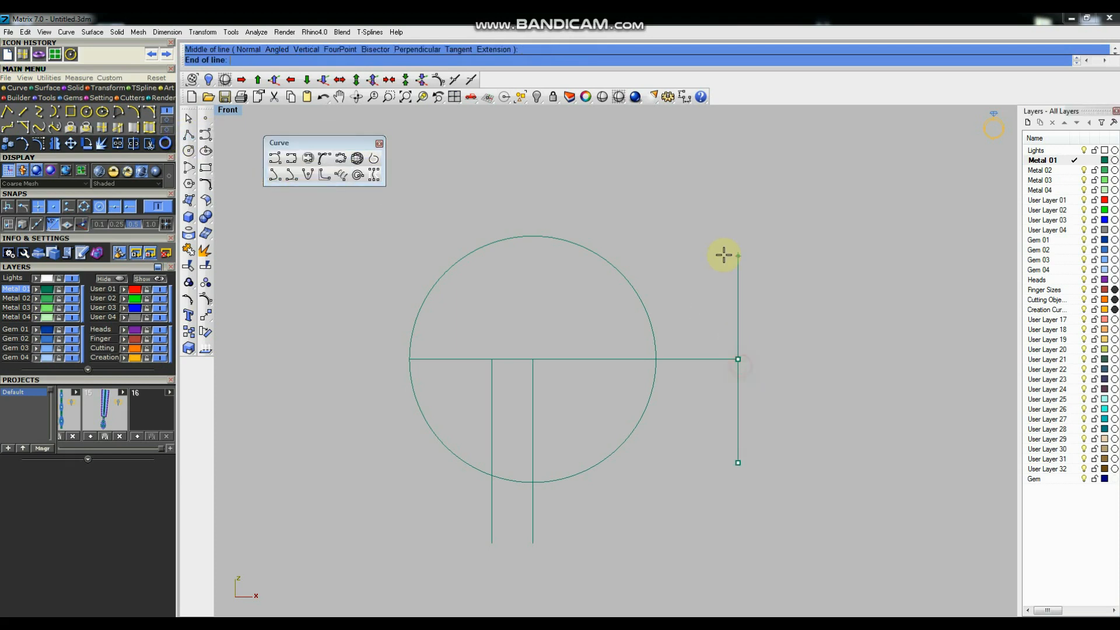
{"action": "type", "text": "3"}
{"action": "key", "text": "Return"}
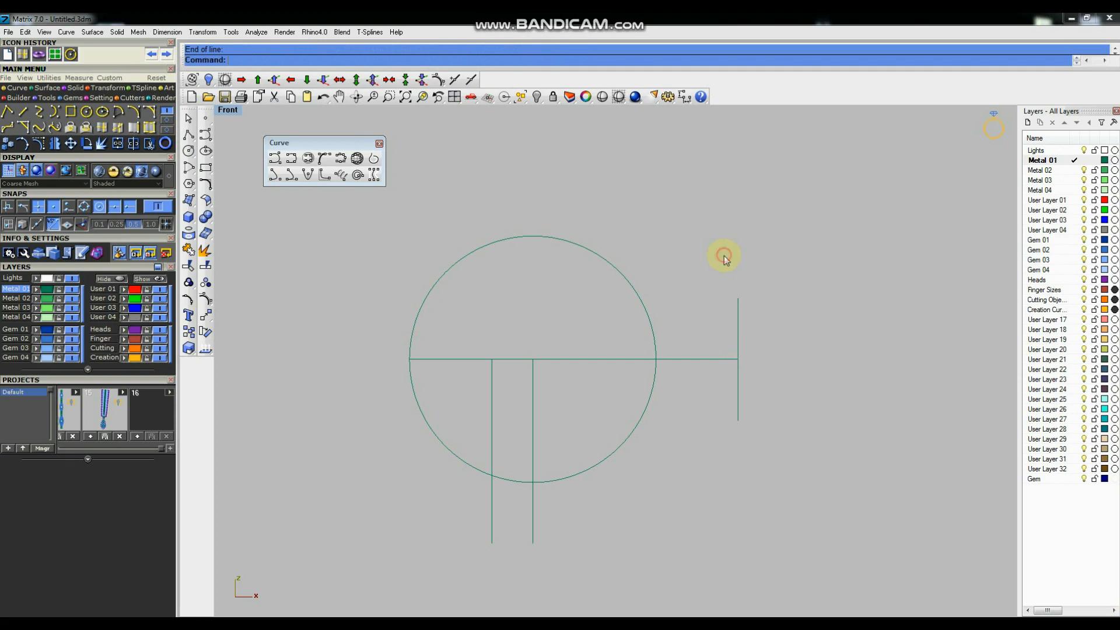
Place a point where the offset vertical line crosses the lower arc of the circle.
{"action": "left_click", "coordinate": [290, 159]}
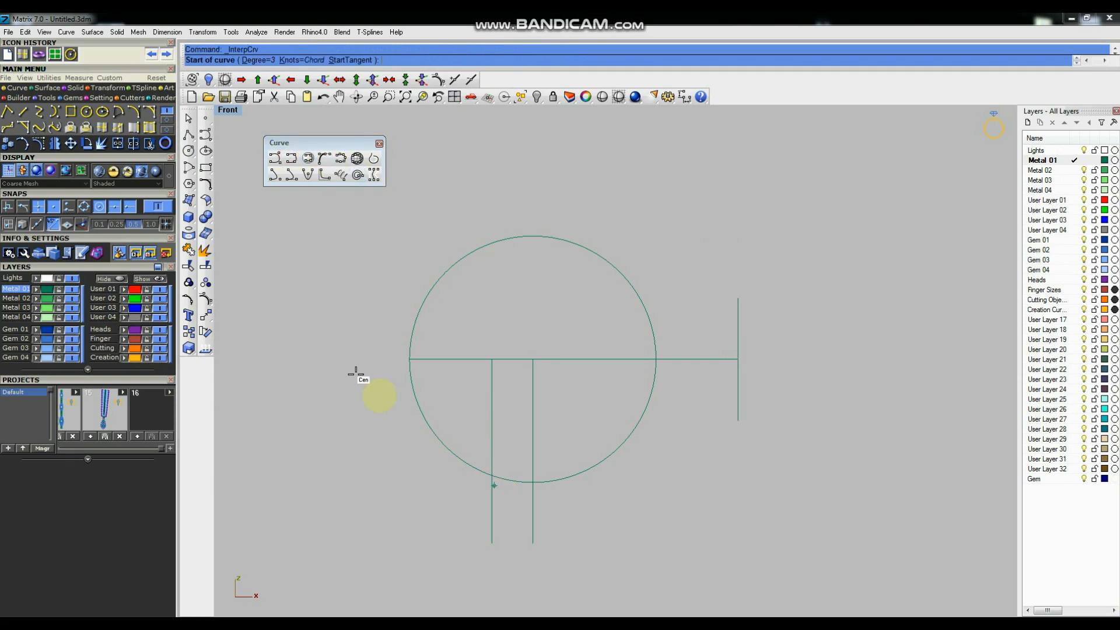
{"action": "left_click", "coordinate": [205, 118]}
{"action": "left_click", "coordinate": [492, 475]}
{"action": "left_click", "coordinate": [292, 158]}
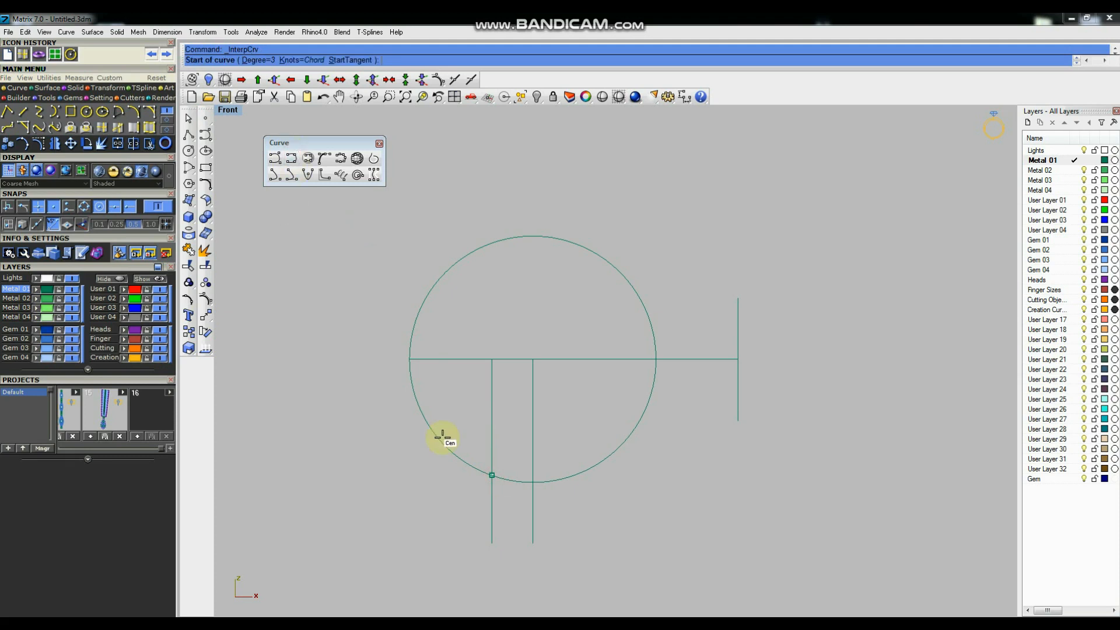
{"action": "left_click", "coordinate": [487, 476]}
{"action": "left_click", "coordinate": [471, 466]}
{"action": "right_click", "coordinate": [471, 466]}
{"action": "key", "text": "ctrl+z"}
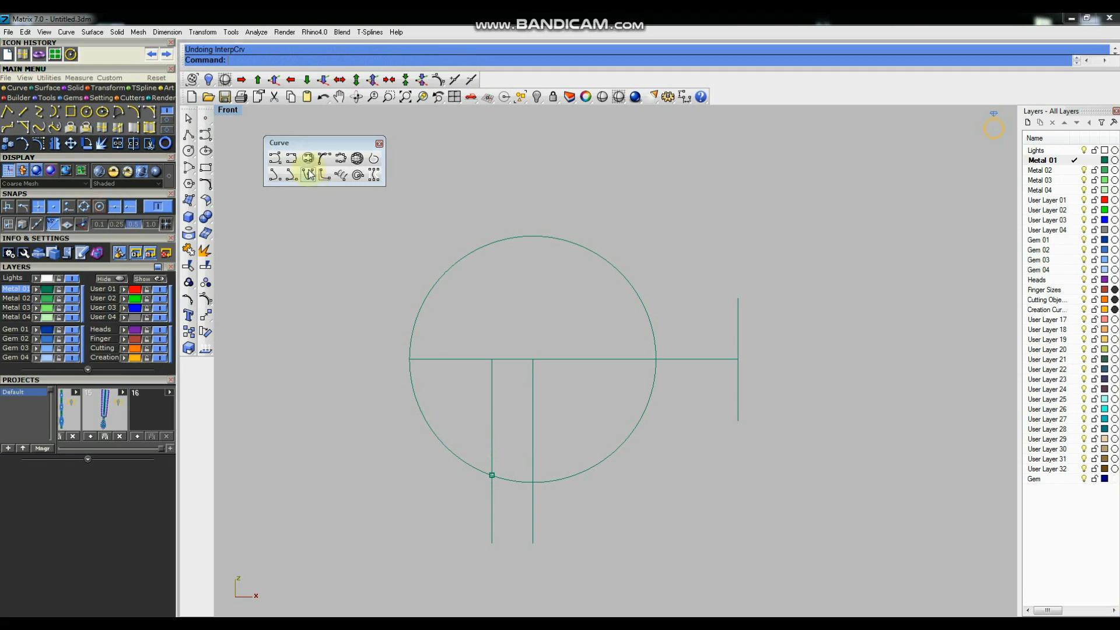
Start an interpolated curve at the placed point and trace the circle's left side upward, with Ortho off and Near snap on.
{"action": "left_click", "coordinate": [292, 158]}
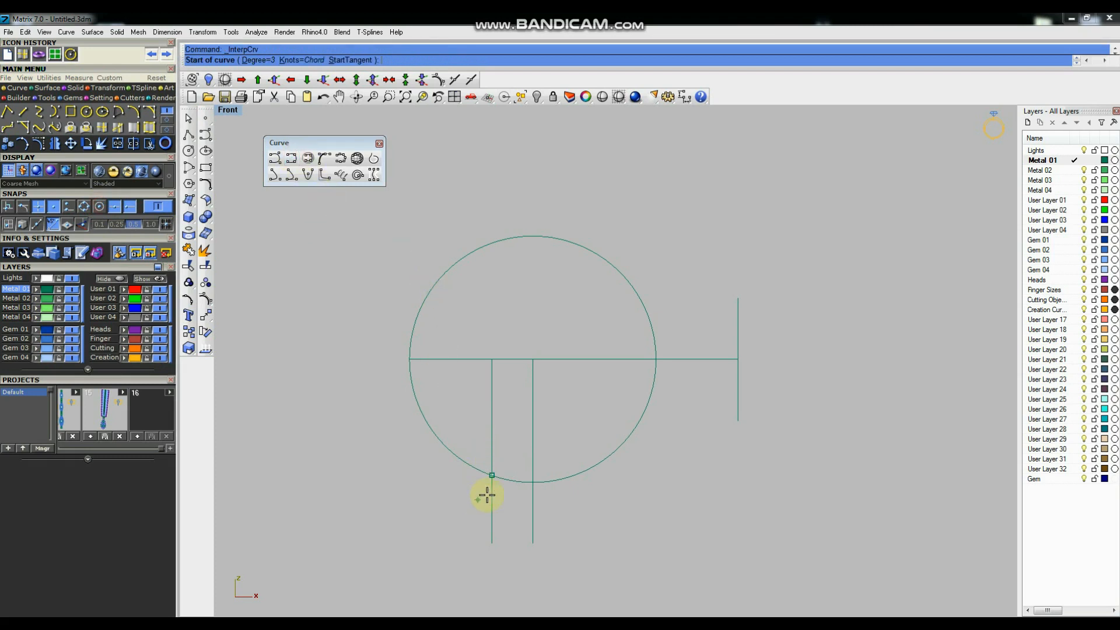
{"action": "left_click", "coordinate": [492, 475]}
{"action": "key", "text": "F8"}
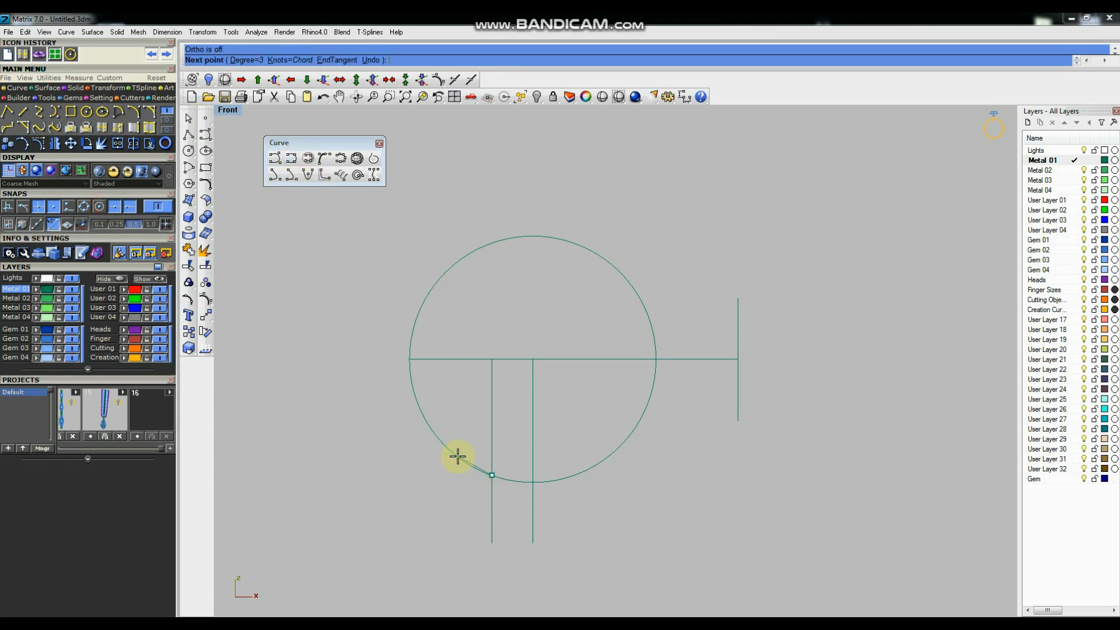
{"action": "left_click", "coordinate": [69, 209]}
{"action": "scroll", "coordinate": [455, 455], "scroll_direction": "up", "scroll_amount": 3}
{"action": "left_click", "coordinate": [453, 450]}
{"action": "left_click", "coordinate": [402, 391]}
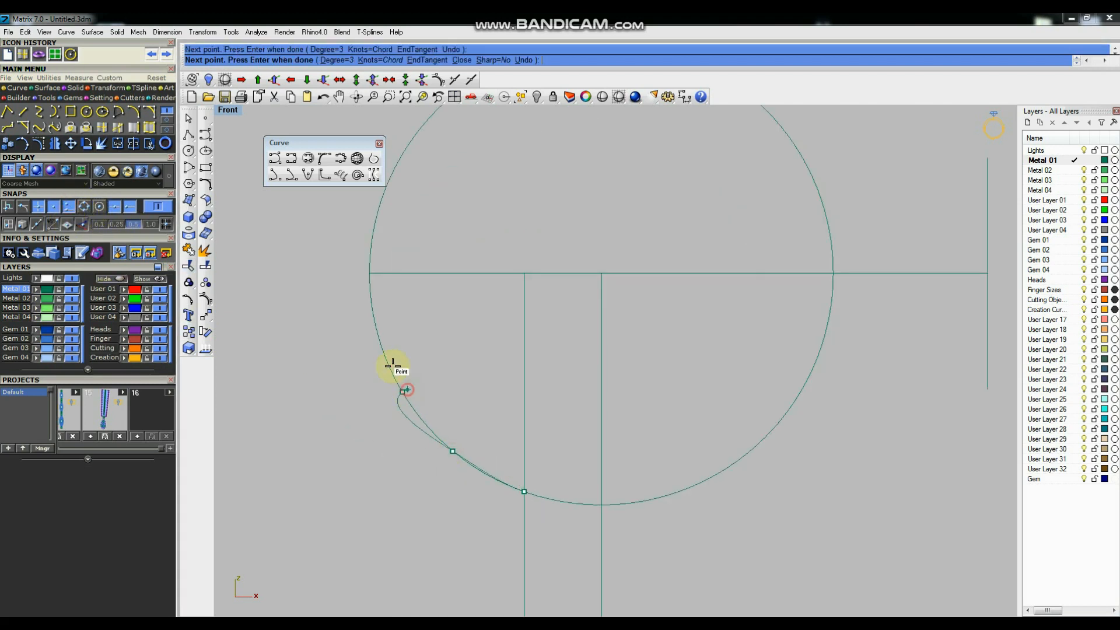
{"action": "left_click", "coordinate": [372, 307]}
{"action": "left_click", "coordinate": [371, 229]}
{"action": "right_click_drag", "start_coordinate": [371, 230], "coordinate": [375, 338]}
{"action": "left_click", "coordinate": [418, 244]}
{"action": "left_click", "coordinate": [492, 180]}
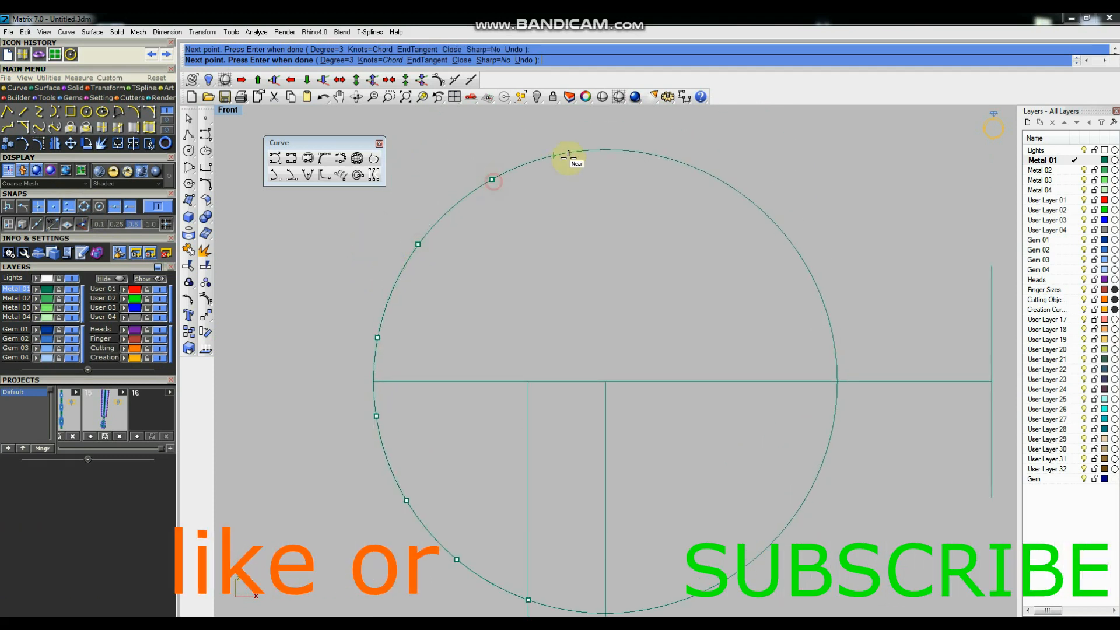
Continue the curve over the circle's top and finish it at the upper end of the short vertical line.
{"action": "scroll", "coordinate": [583, 159], "scroll_direction": "down", "scroll_amount": 6}
{"action": "right_click_drag", "start_coordinate": [702, 225], "coordinate": [585, 239]}
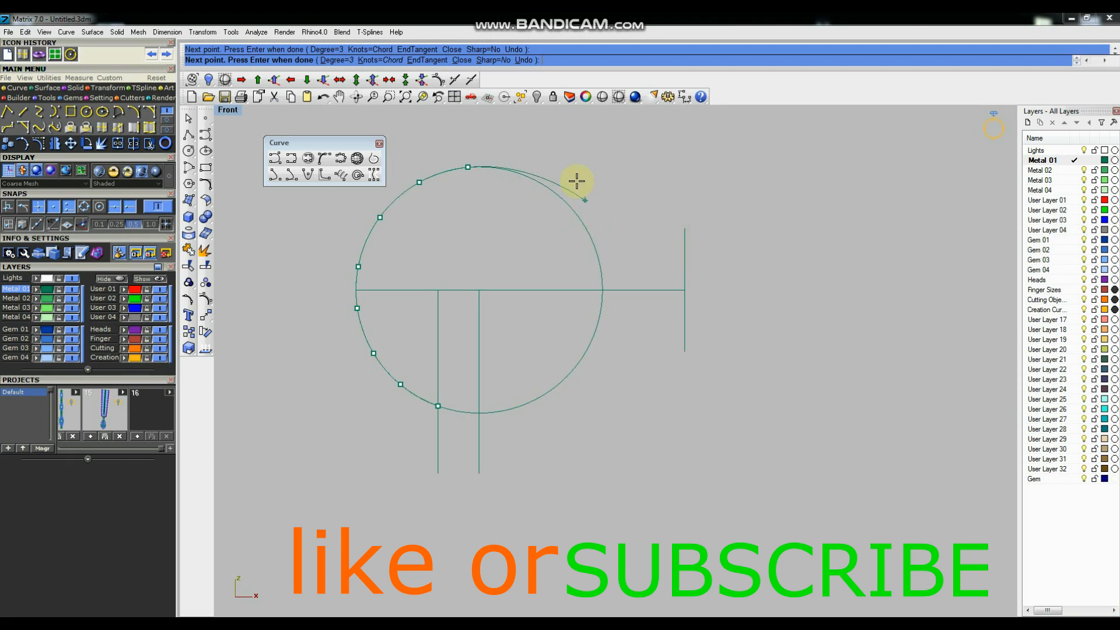
{"action": "left_click", "coordinate": [594, 177]}
{"action": "left_click", "coordinate": [683, 220]}
{"action": "key", "text": "Return"}
Turn on the control points of the new interpolated curve.
{"action": "scroll", "coordinate": [728, 291], "scroll_direction": "down", "scroll_amount": 5}
{"action": "left_click_drag", "start_coordinate": [681, 201], "coordinate": [673, 220]}
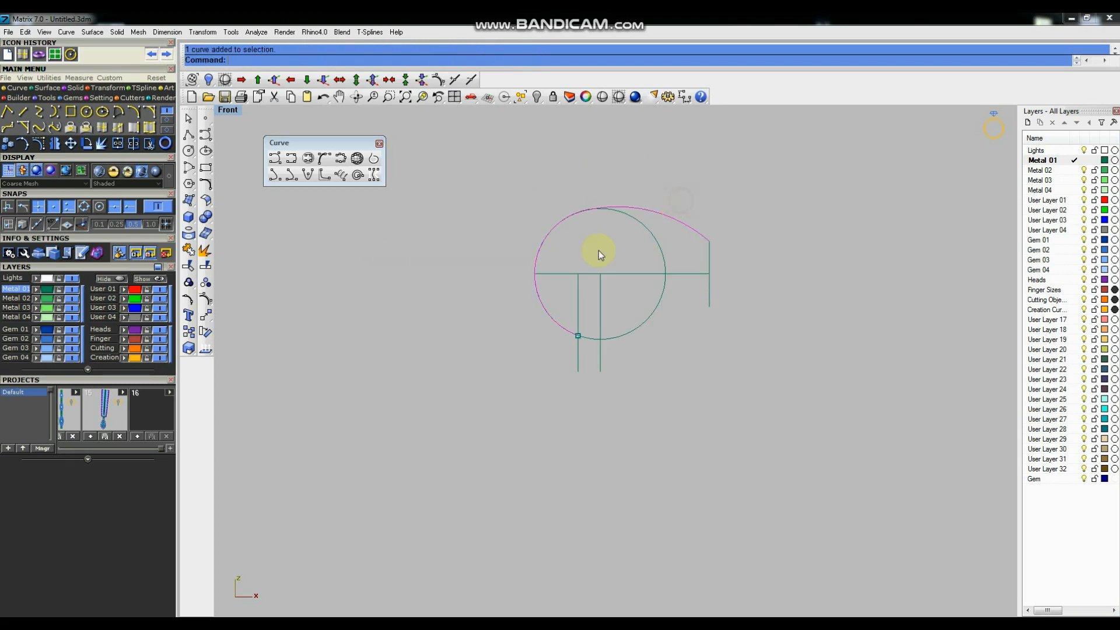
{"action": "left_click", "coordinate": [205, 300]}
{"action": "scroll", "coordinate": [636, 215], "scroll_direction": "up", "scroll_amount": 3}
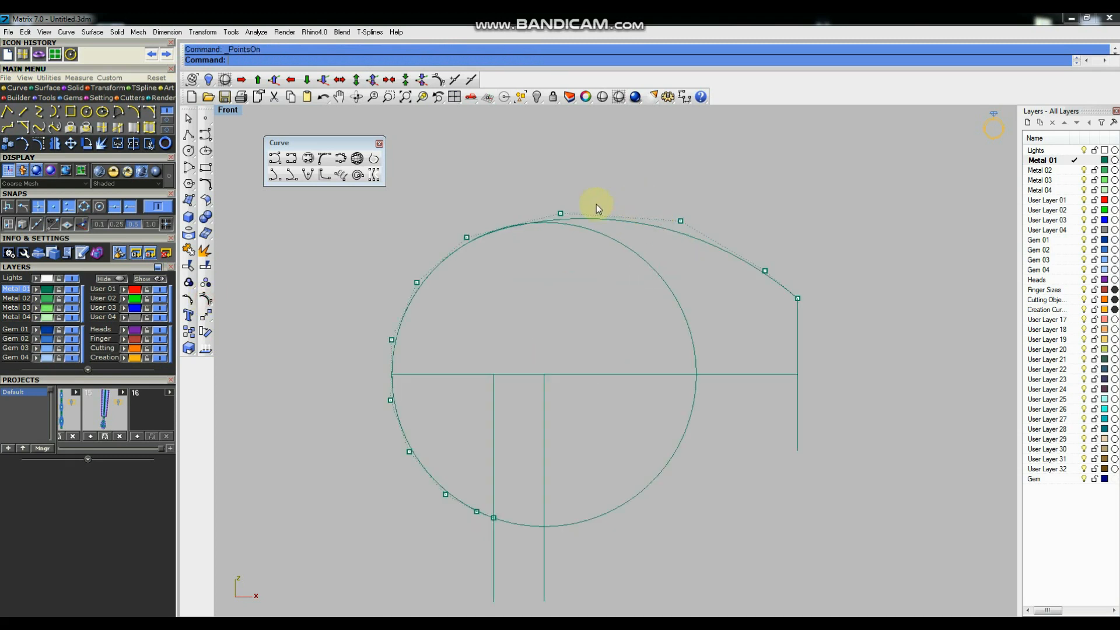
Move the control point above the curve's right-hand slope slightly to smooth its transition away from the circle.
{"action": "left_click", "coordinate": [576, 241]}
{"action": "left_click", "coordinate": [307, 332]}
{"action": "left_click", "coordinate": [300, 331]}
{"action": "scroll", "coordinate": [736, 287], "scroll_direction": "down", "scroll_amount": 2}
{"action": "key", "text": "Return"}
{"action": "left_click", "coordinate": [743, 196]}
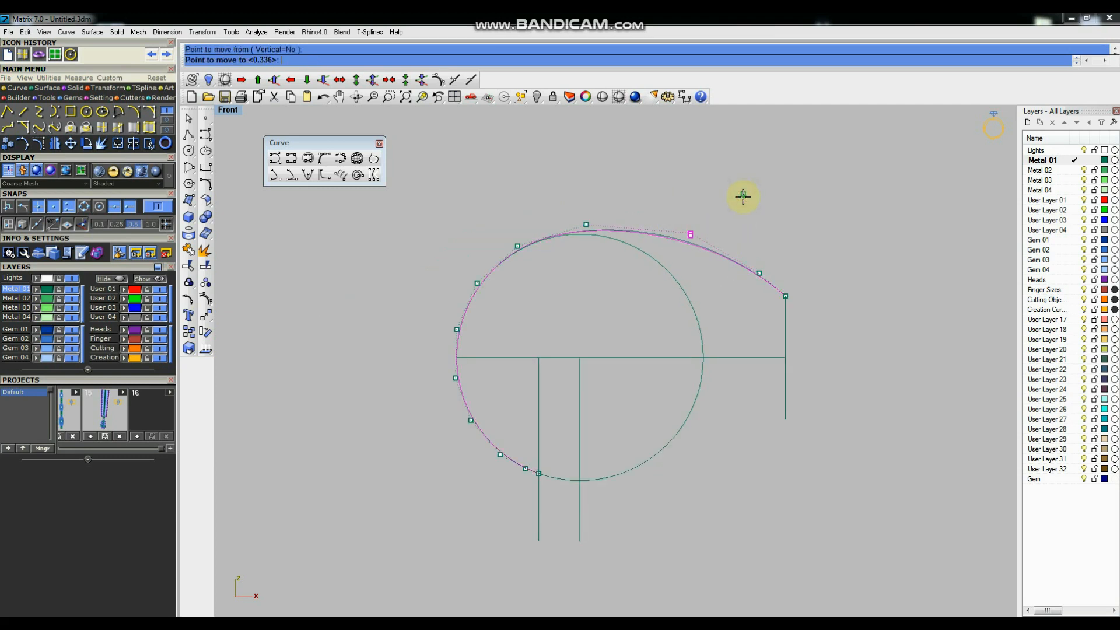
{"action": "scroll", "coordinate": [729, 252], "scroll_direction": "up", "scroll_amount": 2}
{"action": "scroll", "coordinate": [681, 188], "scroll_direction": "down", "scroll_amount": 3}
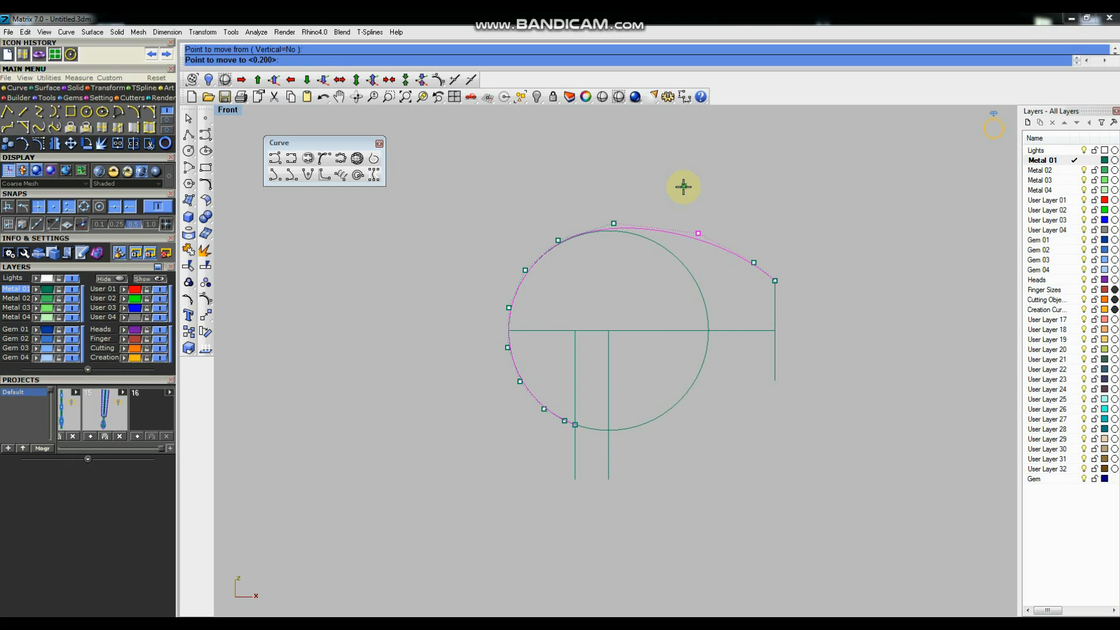
{"action": "left_click", "coordinate": [683, 187]}
{"action": "scroll", "coordinate": [727, 269], "scroll_direction": "down", "scroll_amount": 2}
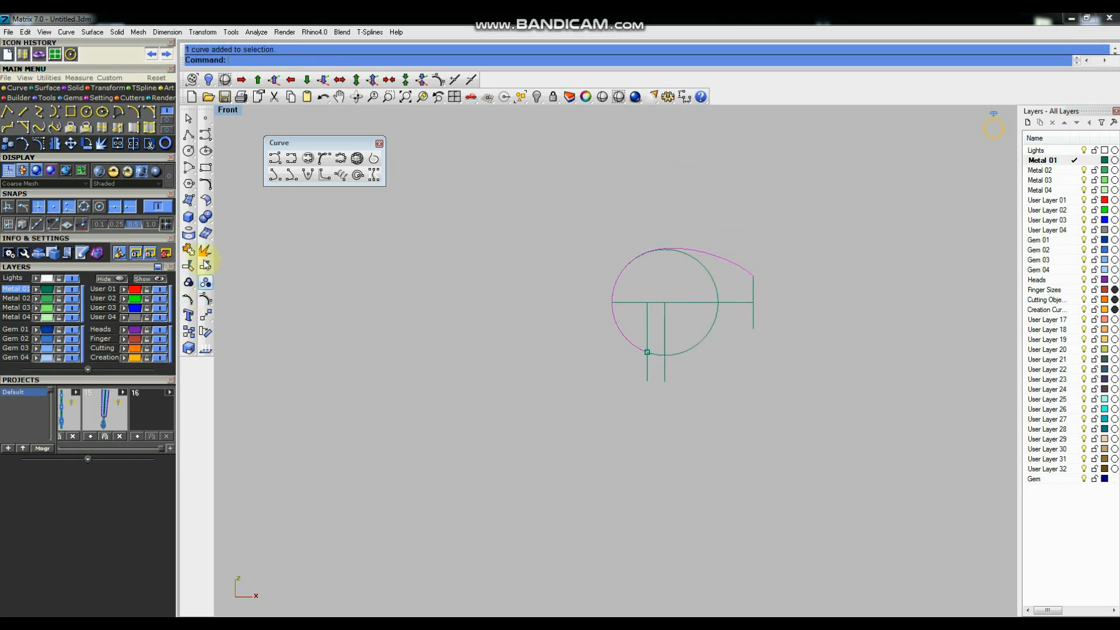
Rebuild the interpolated curve with 9 points and degree 2, deleting the input curve.
{"action": "left_click", "coordinate": [205, 185]}
{"action": "left_click", "coordinate": [314, 215]}
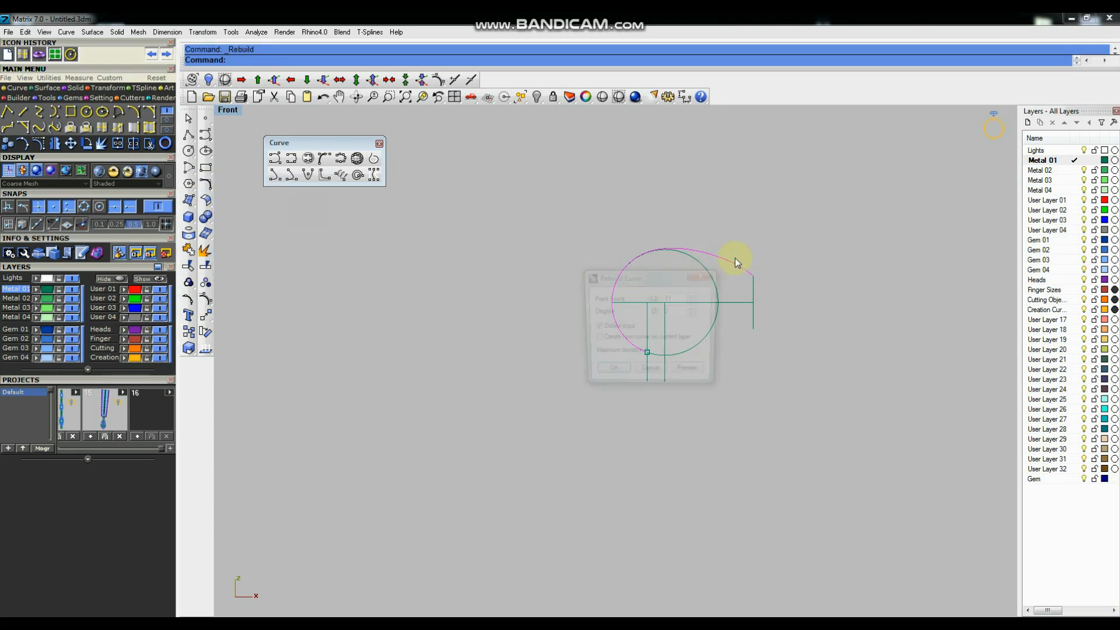
{"action": "left_click", "coordinate": [688, 374]}
{"action": "left_click", "coordinate": [610, 373]}
Try rebuilding the side-profile curve with 10 points and with 13 points, both at degree 2.
{"action": "right_click", "coordinate": [548, 344]}
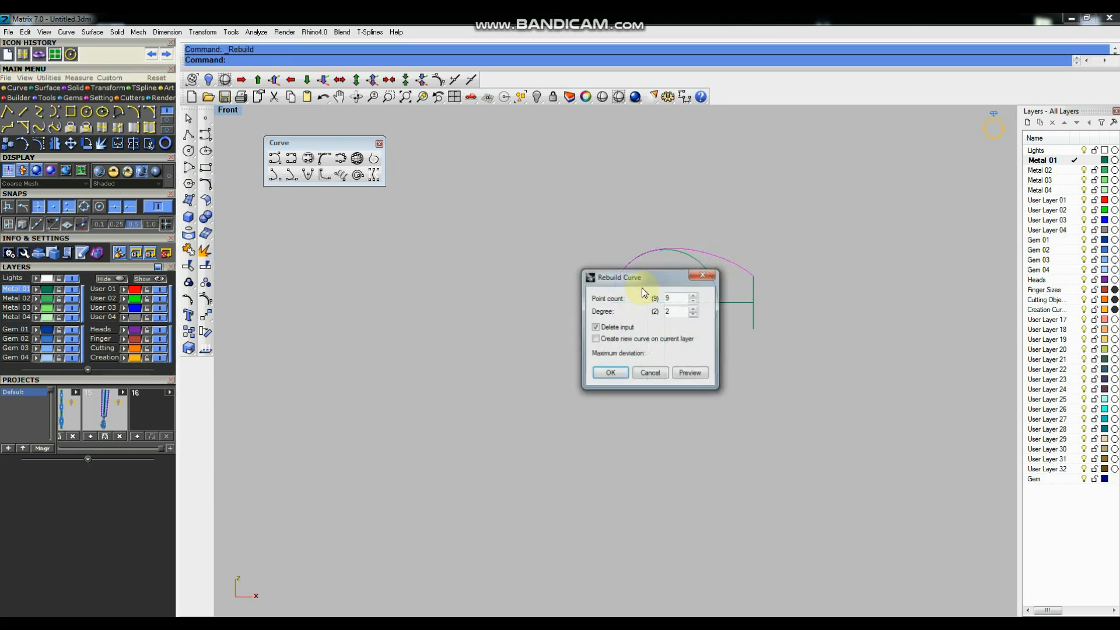
{"action": "left_click", "coordinate": [702, 373]}
{"action": "left_click", "coordinate": [610, 374]}
{"action": "right_click", "coordinate": [633, 321]}
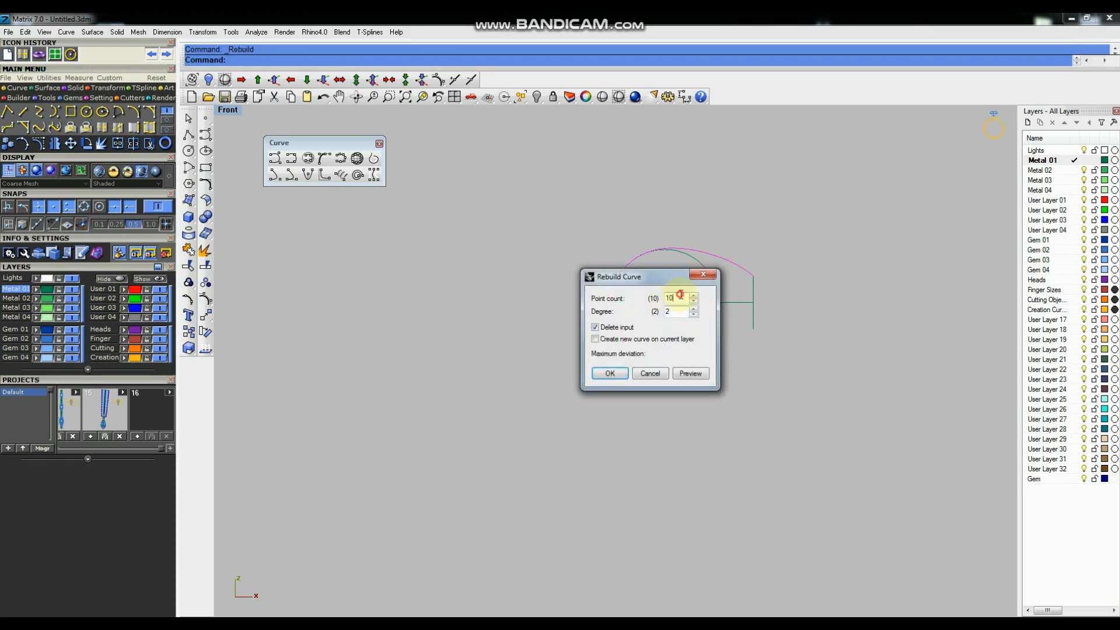
{"action": "left_click", "coordinate": [690, 373]}
{"action": "left_click", "coordinate": [610, 373]}
Rebuild the side-profile curve with 14 points and degree 2, deleting the input curve.
{"action": "right_click", "coordinate": [640, 300]}
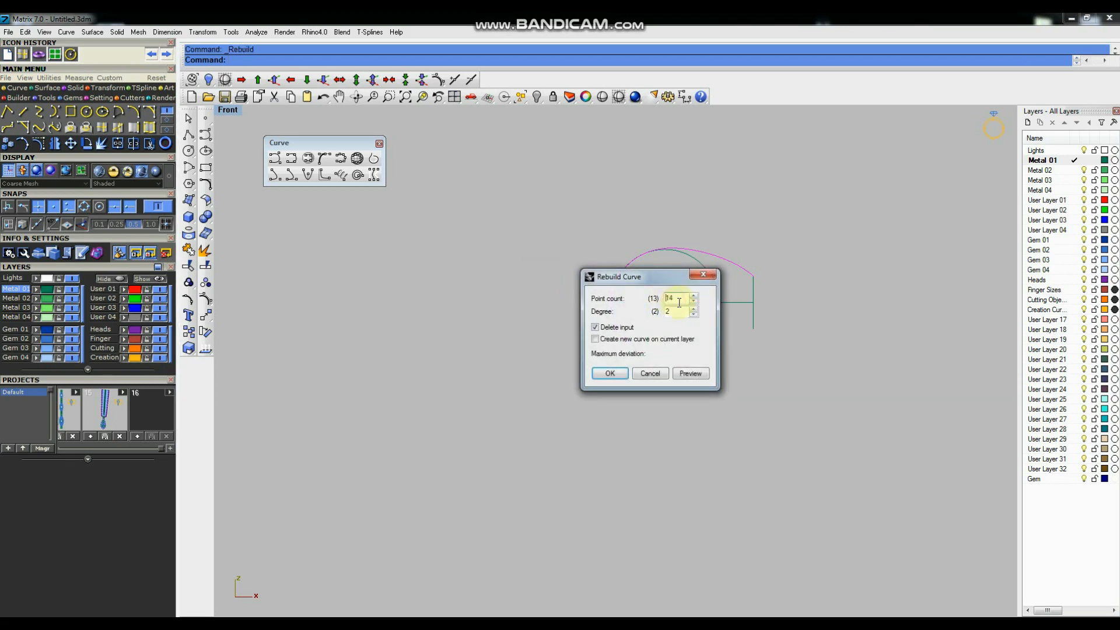
{"action": "left_click", "coordinate": [690, 374]}
{"action": "left_click", "coordinate": [609, 374]}
{"action": "scroll", "coordinate": [684, 290], "scroll_direction": "up", "scroll_amount": 2}
{"action": "right_click_drag", "start_coordinate": [700, 301], "coordinate": [675, 307]}
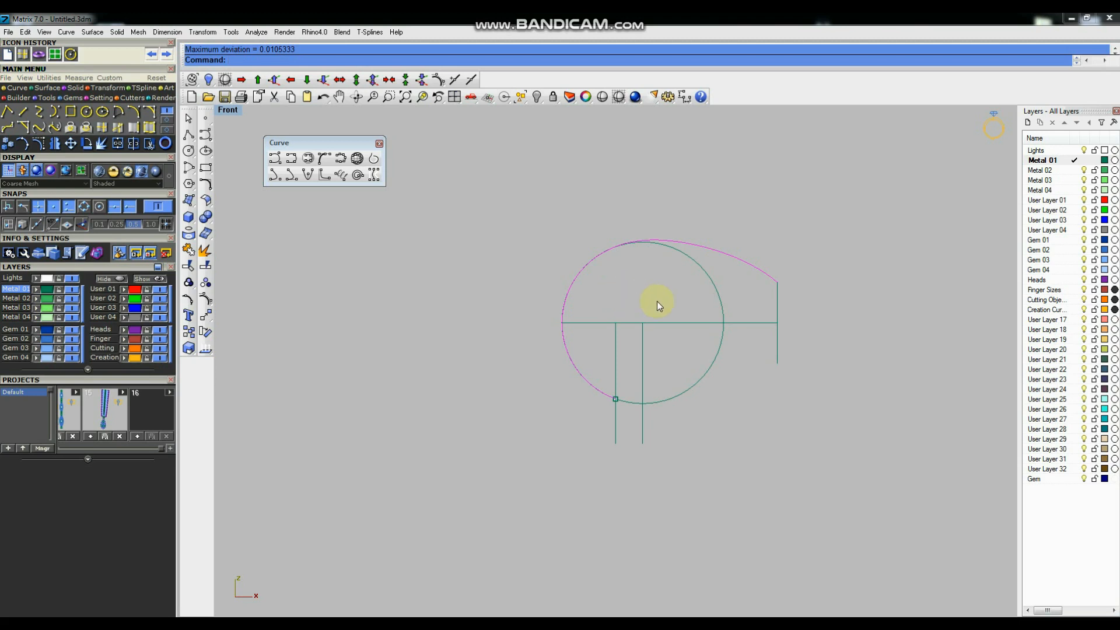
Extrude the rebuilt curve to both sides, uncapped, into a curved surface band in the Perspective view.
{"action": "key", "text": "ctrl+F4"}
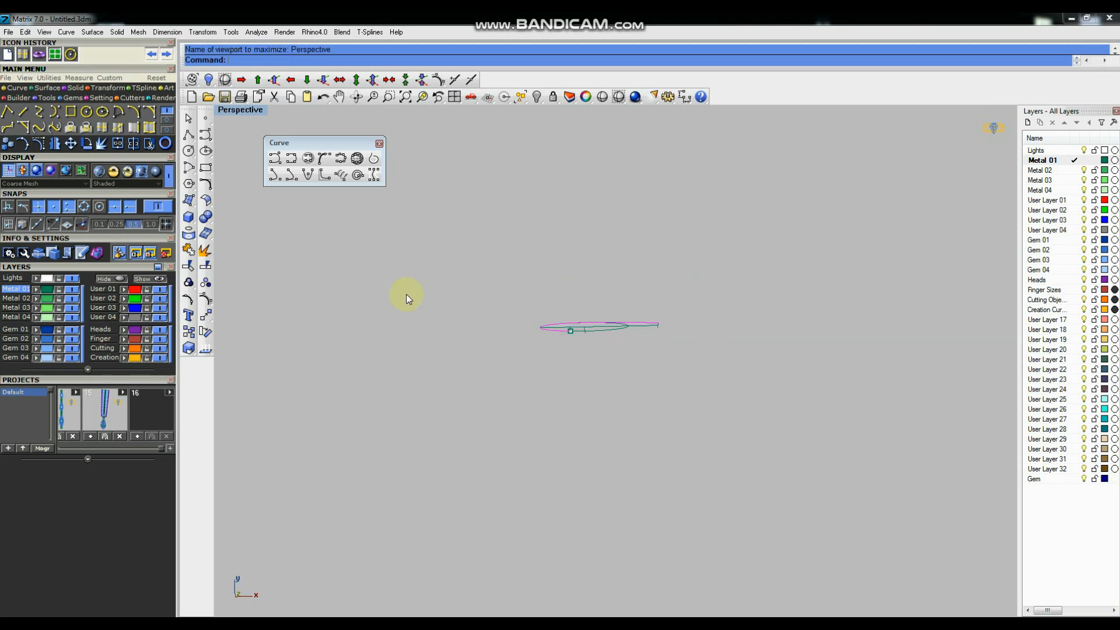
{"action": "left_click", "coordinate": [188, 201]}
{"action": "left_click", "coordinate": [270, 218]}
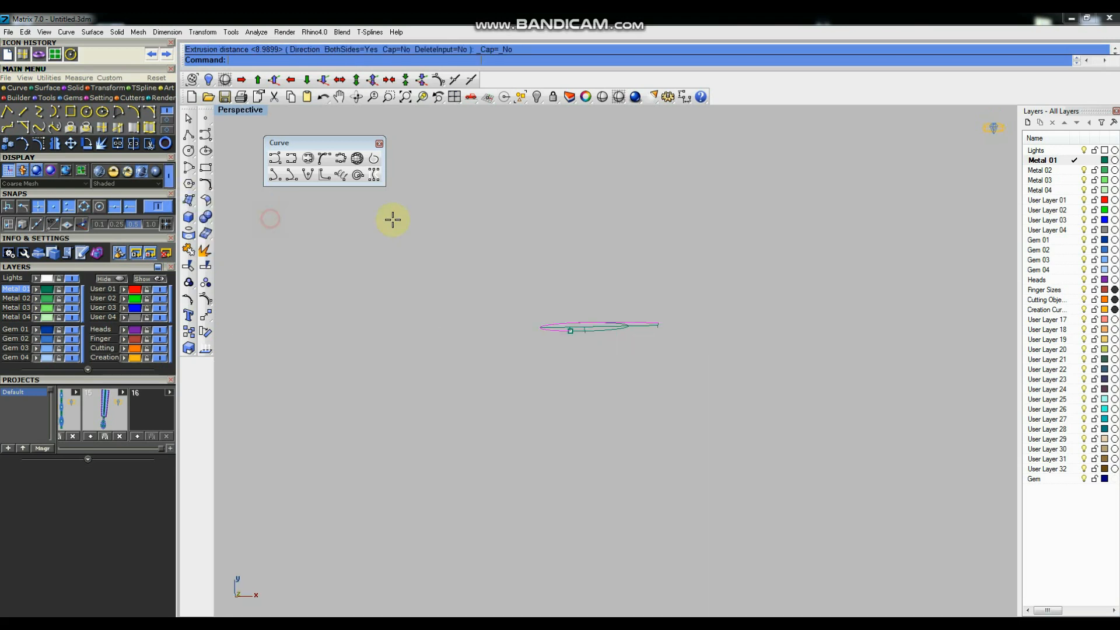
{"action": "left_click", "coordinate": [458, 288]}
{"action": "right_click_drag", "start_coordinate": [681, 349], "coordinate": [770, 264]}
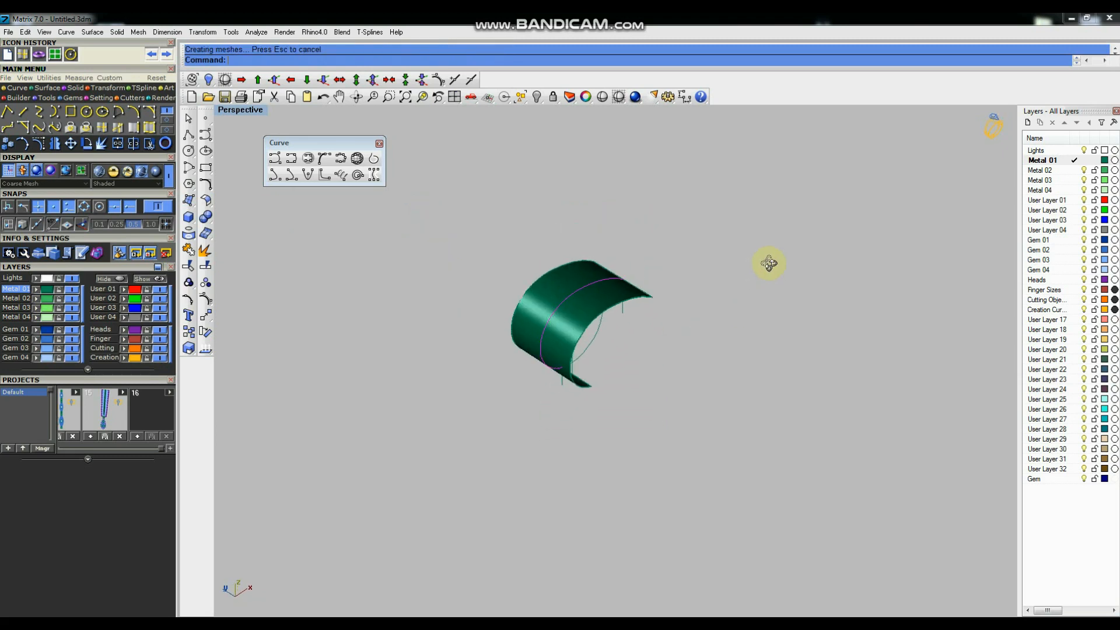
Unroll the curved band into a flat surface with natural linear direction and view it from the Top.
{"action": "scroll", "coordinate": [591, 308], "scroll_direction": "up", "scroll_amount": 5}
{"action": "scroll", "coordinate": [752, 256], "scroll_direction": "down", "scroll_amount": 4}
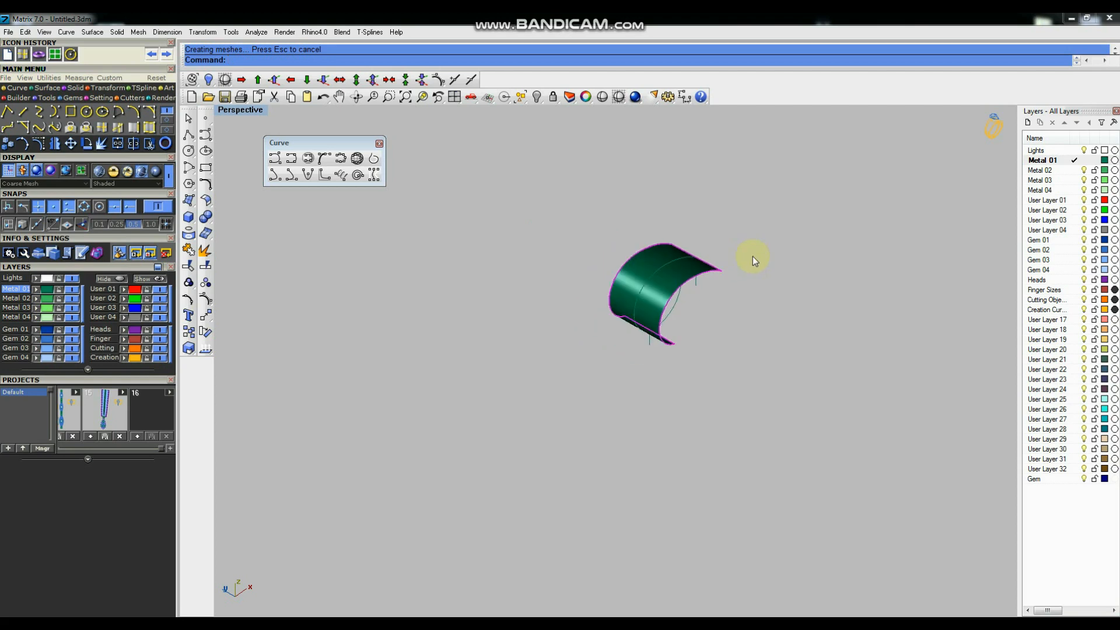
{"action": "right_click_drag", "start_coordinate": [752, 257], "coordinate": [581, 321]}
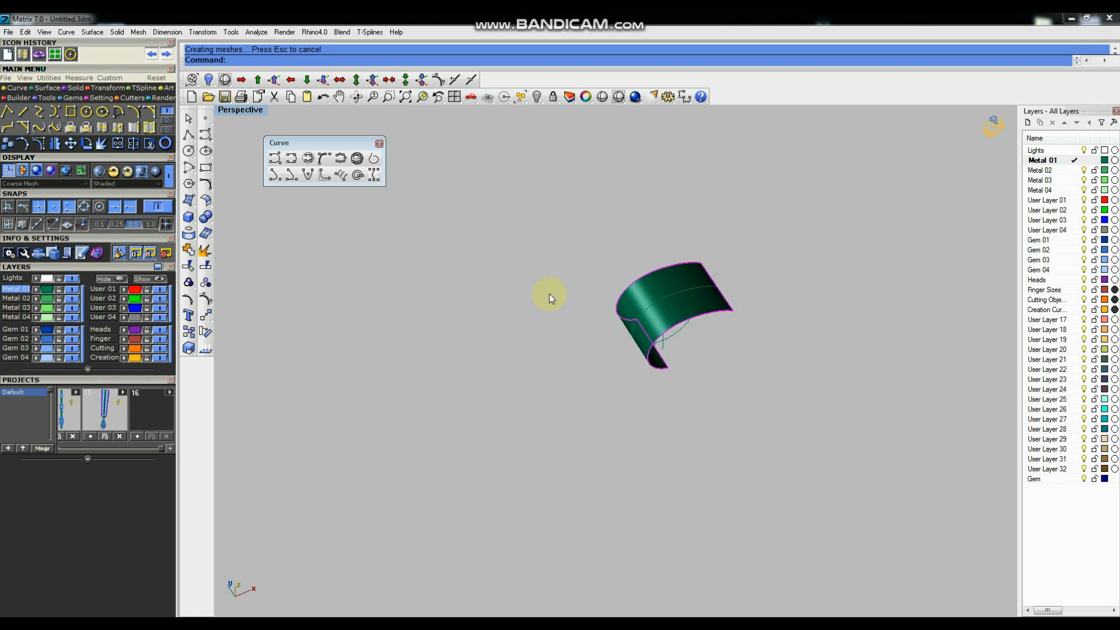
{"action": "key", "text": "Return"}
{"action": "key", "text": "Return"}
{"action": "key", "text": "Return"}
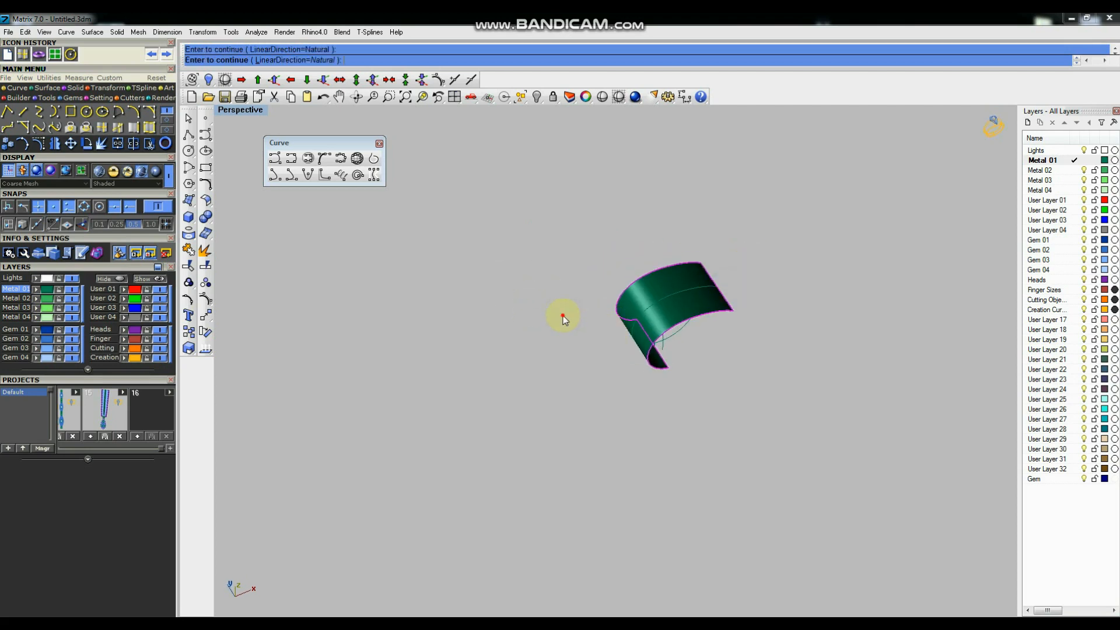
{"action": "key", "text": "ctrl+F1"}
{"action": "scroll", "coordinate": [639, 251], "scroll_direction": "down", "scroll_amount": 3}
Move the flat surface to the right of the curved band and start rotating it.
{"action": "left_click", "coordinate": [600, 199]}
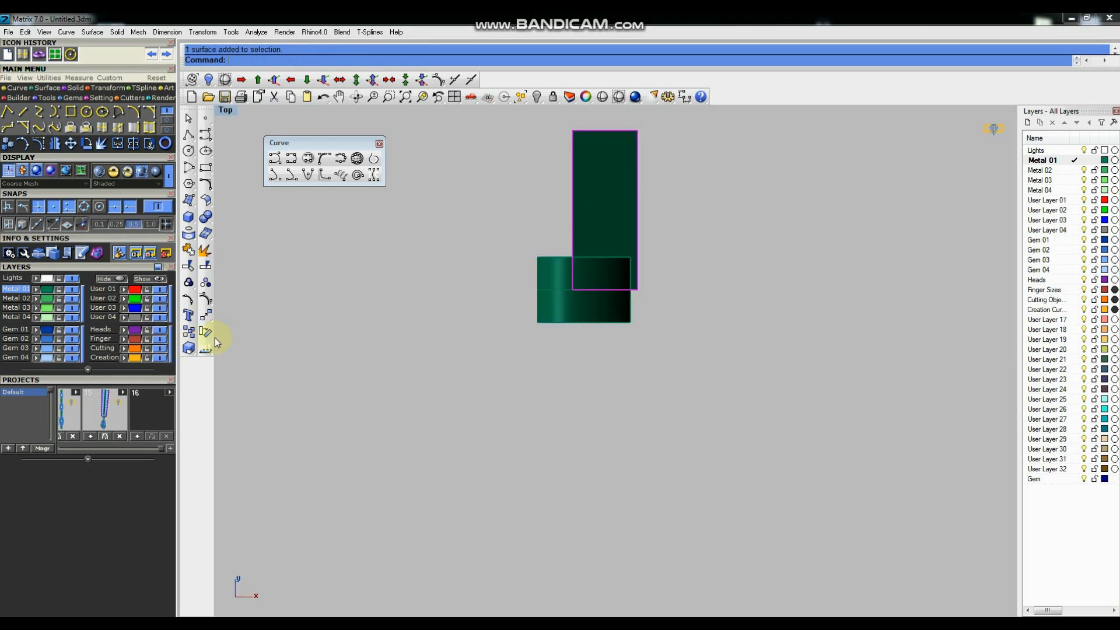
{"action": "left_click", "coordinate": [206, 315]}
{"action": "left_click", "coordinate": [321, 293]}
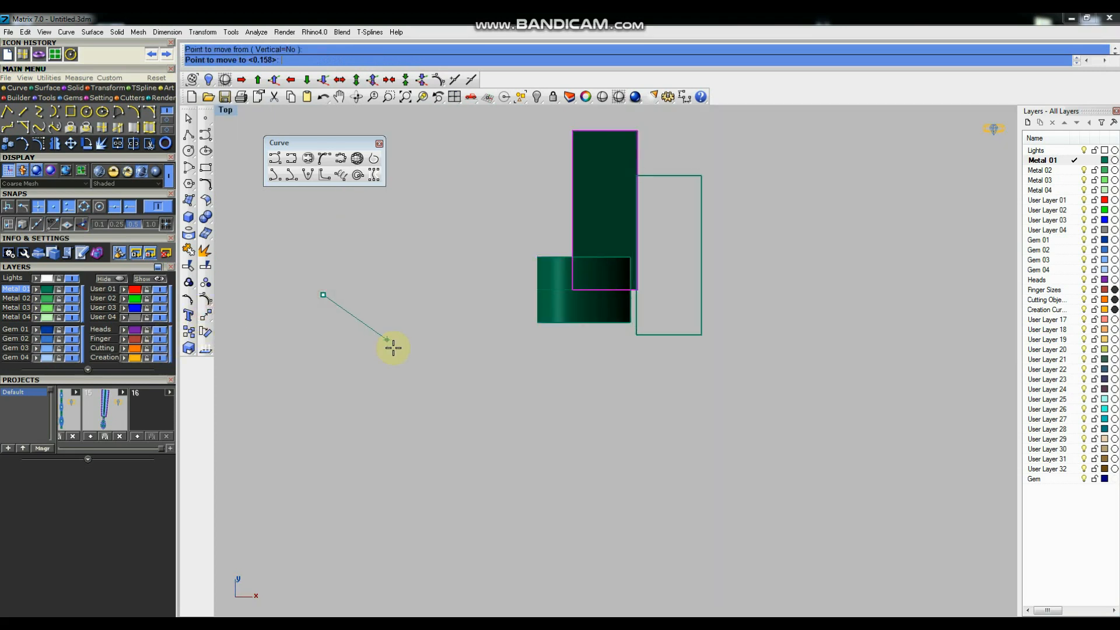
{"action": "left_click", "coordinate": [390, 378]}
{"action": "left_click", "coordinate": [205, 333]}
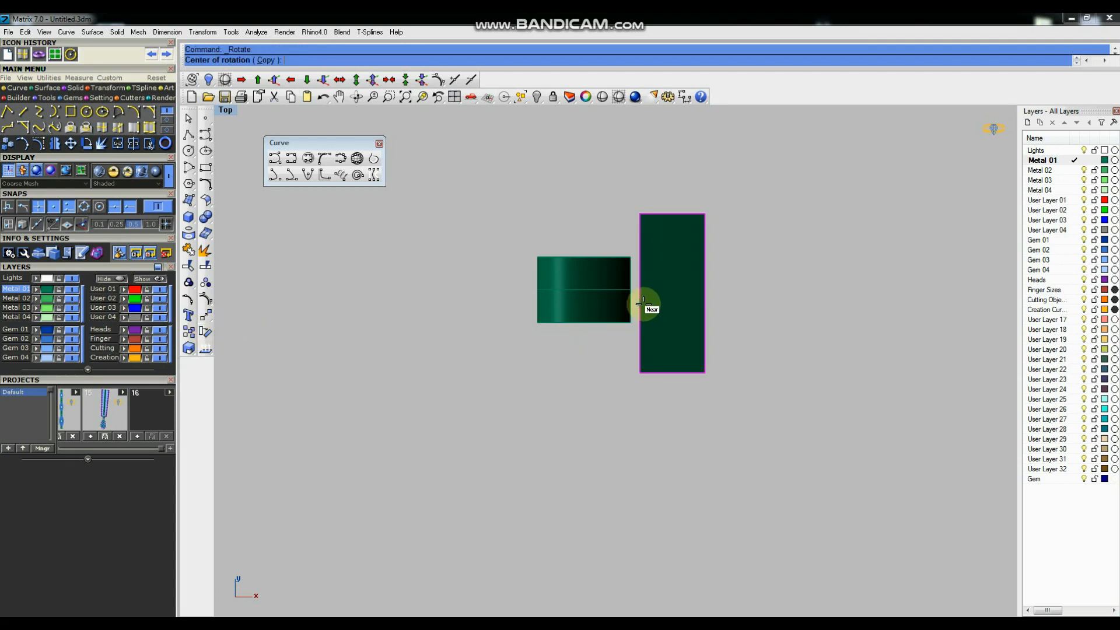
{"action": "left_click", "coordinate": [782, 281]}
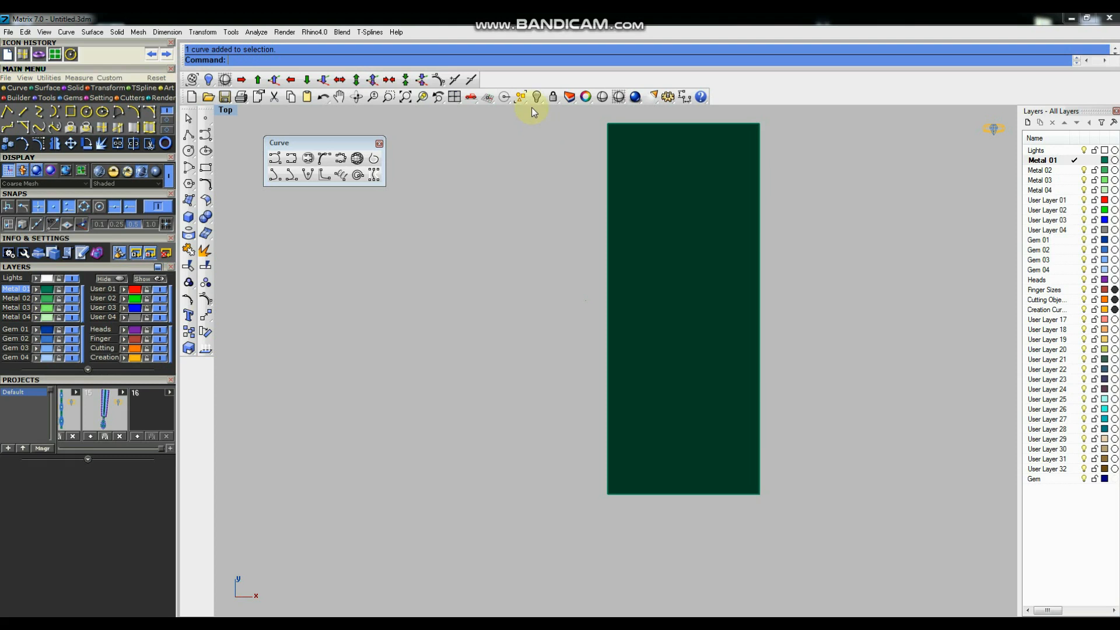
Hide the remaining selected curve and lock the flat surface as a drawing reference.
{"action": "left_click", "coordinate": [537, 97]}
{"action": "scroll", "coordinate": [635, 270], "scroll_direction": "down", "scroll_amount": 5}
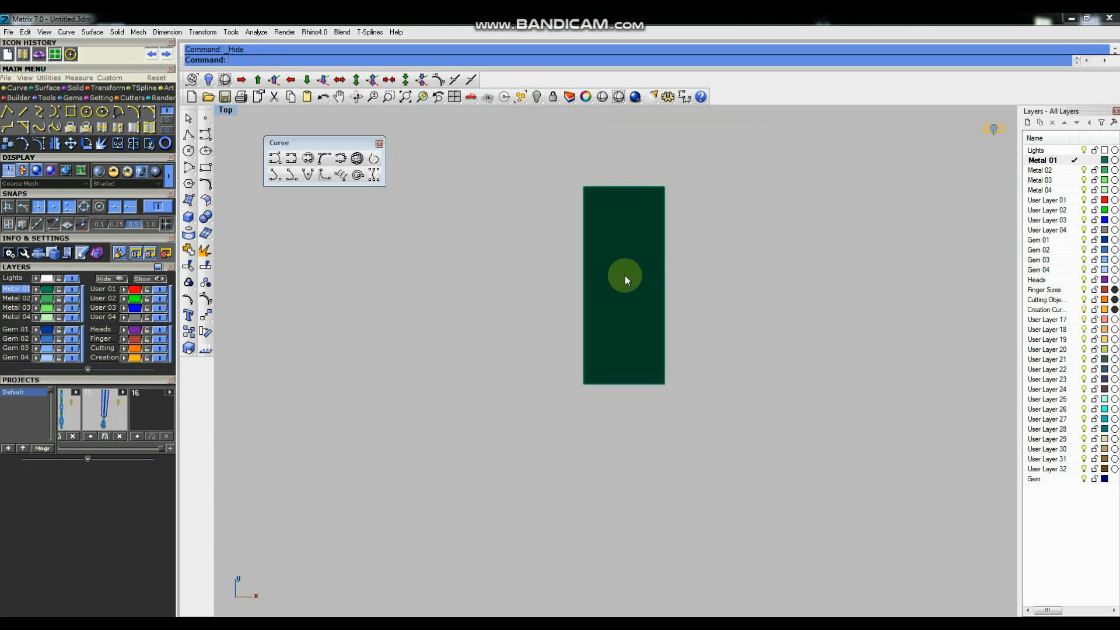
{"action": "left_click", "coordinate": [664, 190]}
{"action": "left_click", "coordinate": [552, 98]}
Draw a vertical centre line on the flat surface between the midpoints of its upper and lower edges.
{"action": "left_click", "coordinate": [189, 135]}
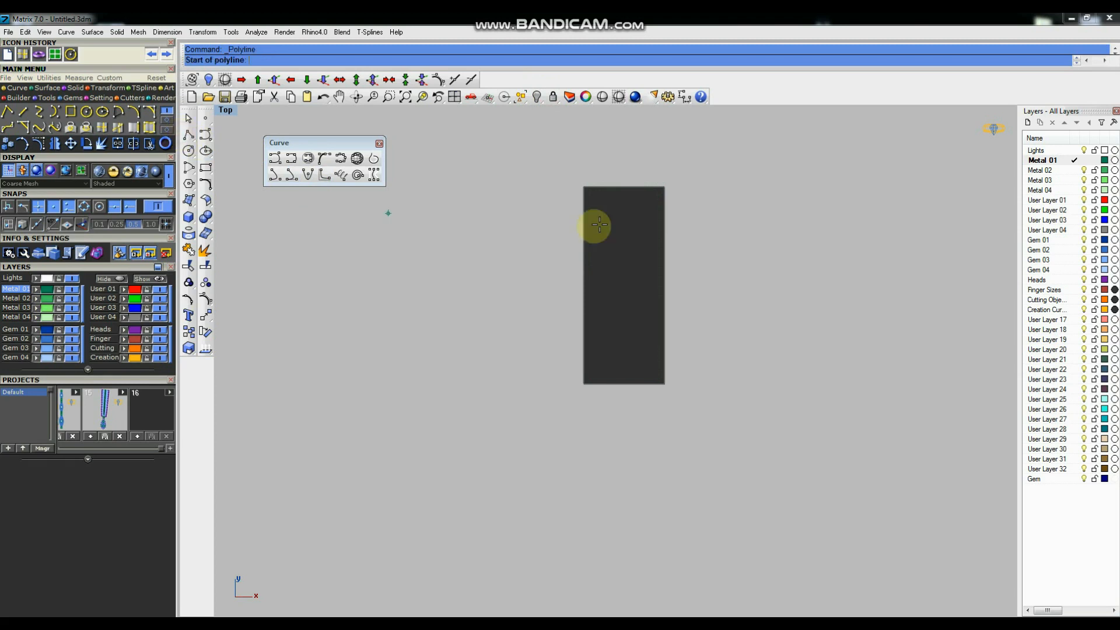
{"action": "left_click", "coordinate": [623, 384]}
{"action": "key", "text": "Return"}
{"action": "scroll", "coordinate": [609, 211], "scroll_direction": "up", "scroll_amount": 3}
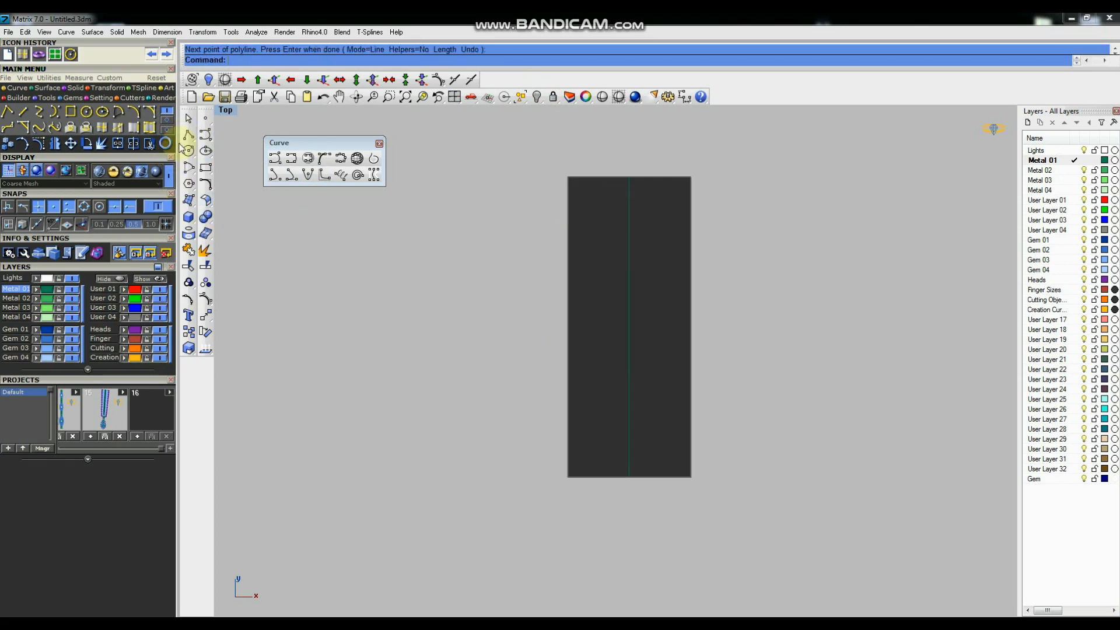
Draw a horizontal line centred on the centre line's lower end, reaching 1.5 to each side.
{"action": "left_click", "coordinate": [189, 136]}
{"action": "left_click", "coordinate": [240, 154]}
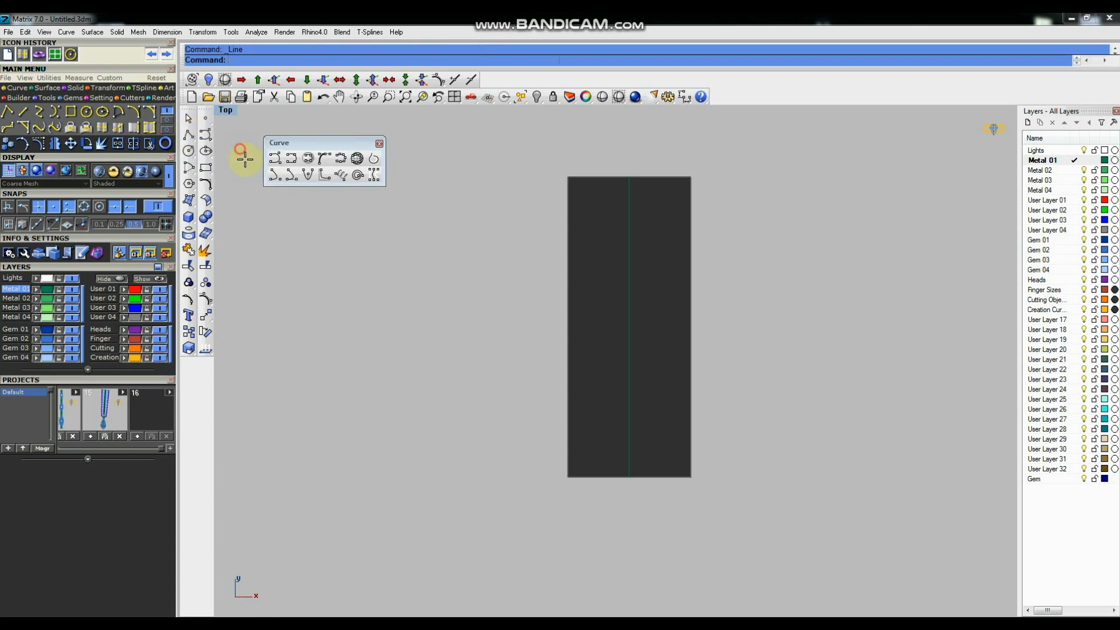
{"action": "left_click", "coordinate": [628, 477]}
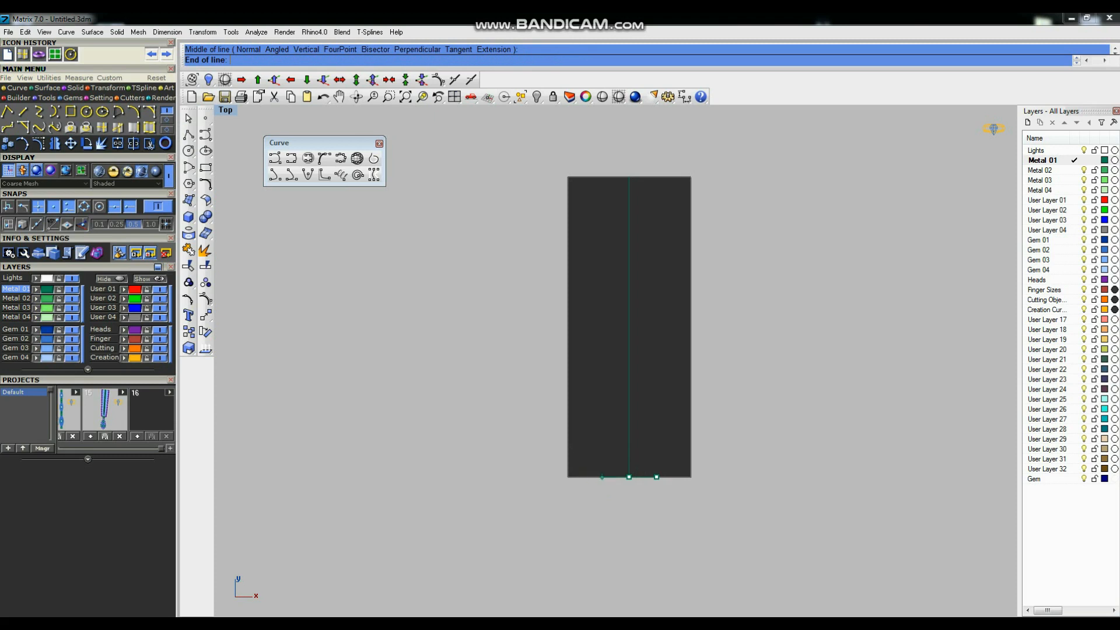
{"action": "type", "text": "1.5"}
{"action": "key", "text": "Return"}
{"action": "left_click", "coordinate": [598, 469]}
{"action": "scroll", "coordinate": [613, 474], "scroll_direction": "down", "scroll_amount": 2}
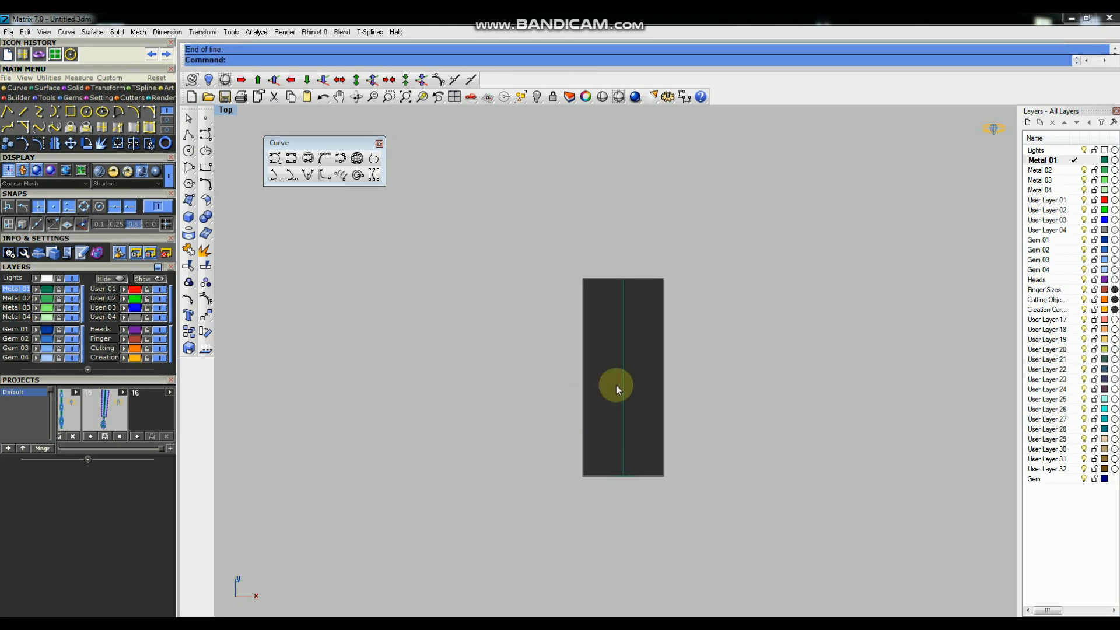
Offset the vertical centre line by 0.5 to both sides.
{"action": "scroll", "coordinate": [636, 361], "scroll_direction": "up", "scroll_amount": 2}
{"action": "left_click", "coordinate": [601, 338]}
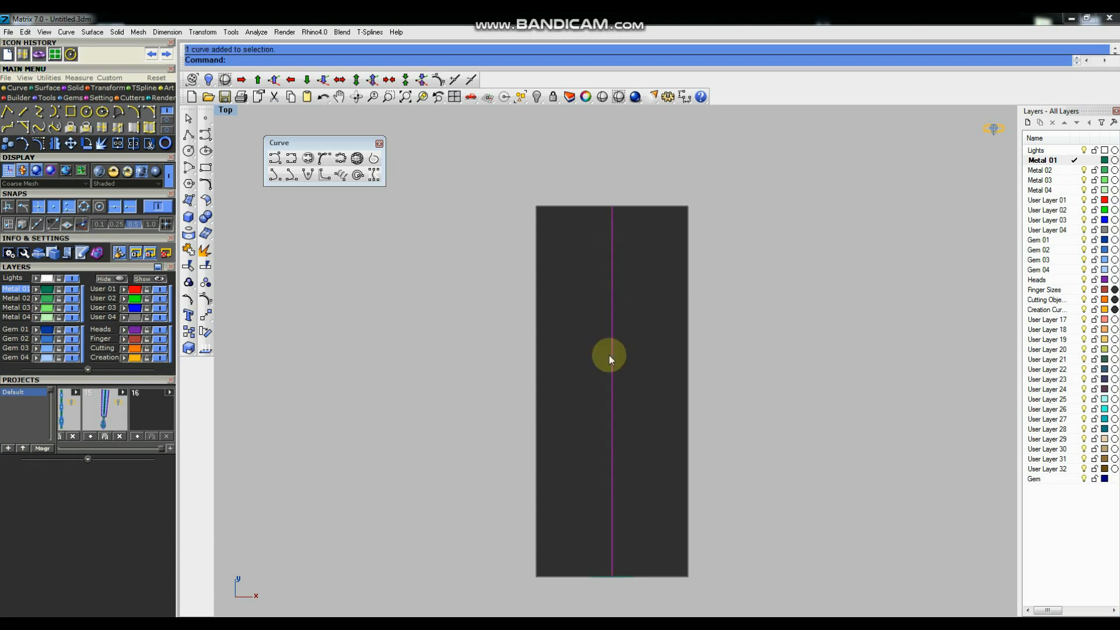
{"action": "type", "text": "Offset"}
{"action": "key", "text": "Return"}
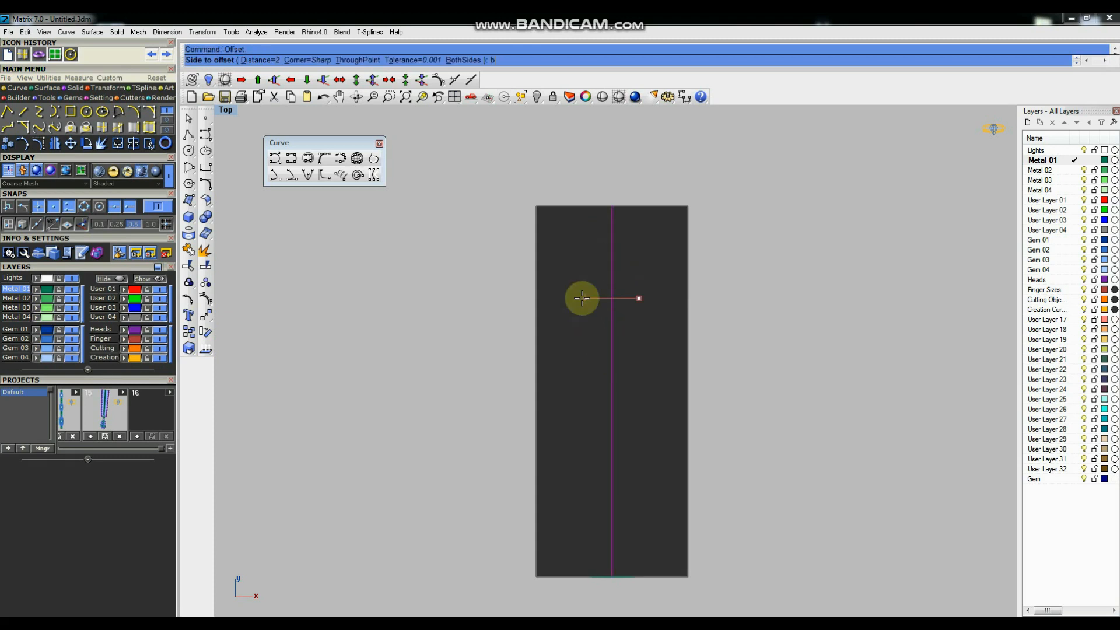
{"action": "type", "text": "b"}
{"action": "key", "text": "Return"}
{"action": "left_click", "coordinate": [582, 299]}
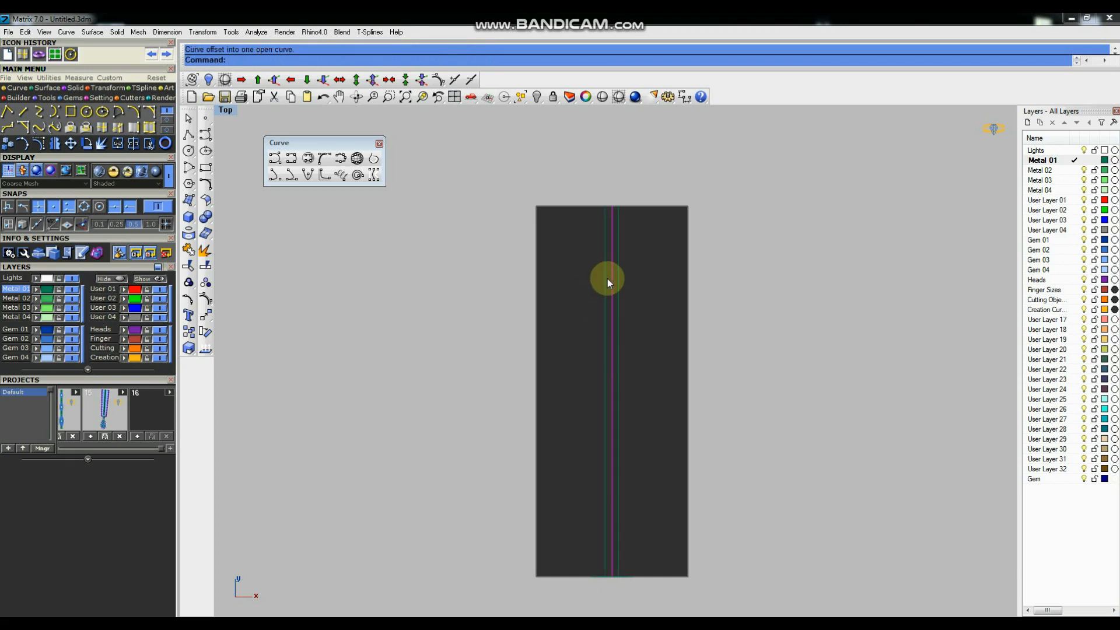
{"action": "scroll", "coordinate": [607, 278], "scroll_direction": "up", "scroll_amount": 3}
{"action": "scroll", "coordinate": [642, 269], "scroll_direction": "down", "scroll_amount": 3}
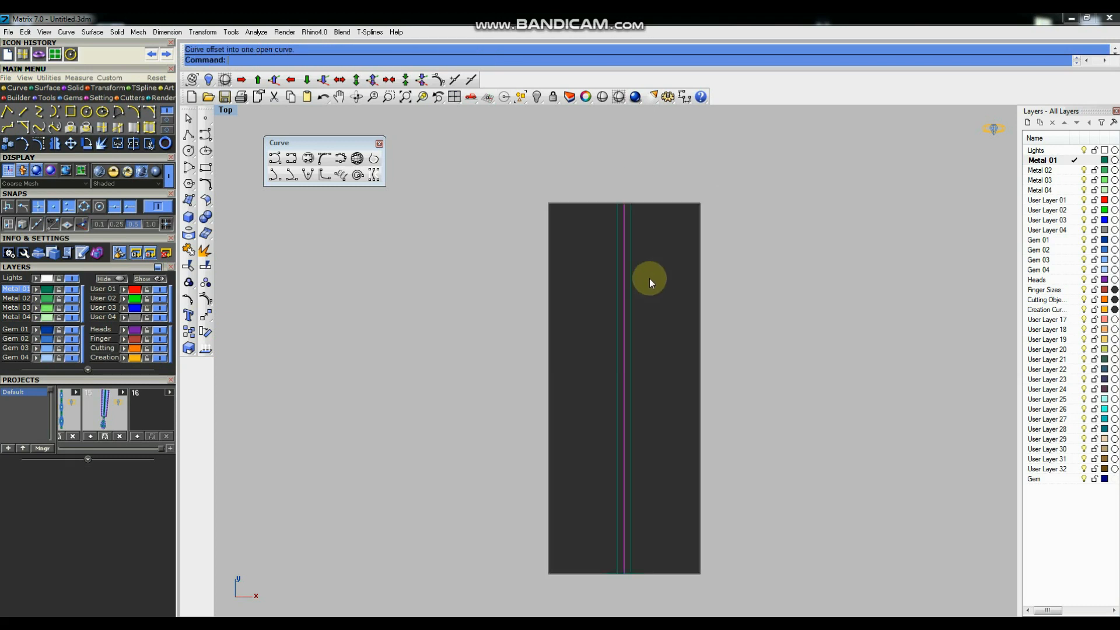
Offset the line just left of the centre line by 2.5 further outward to the left.
{"action": "scroll", "coordinate": [624, 283], "scroll_direction": "up", "scroll_amount": 3}
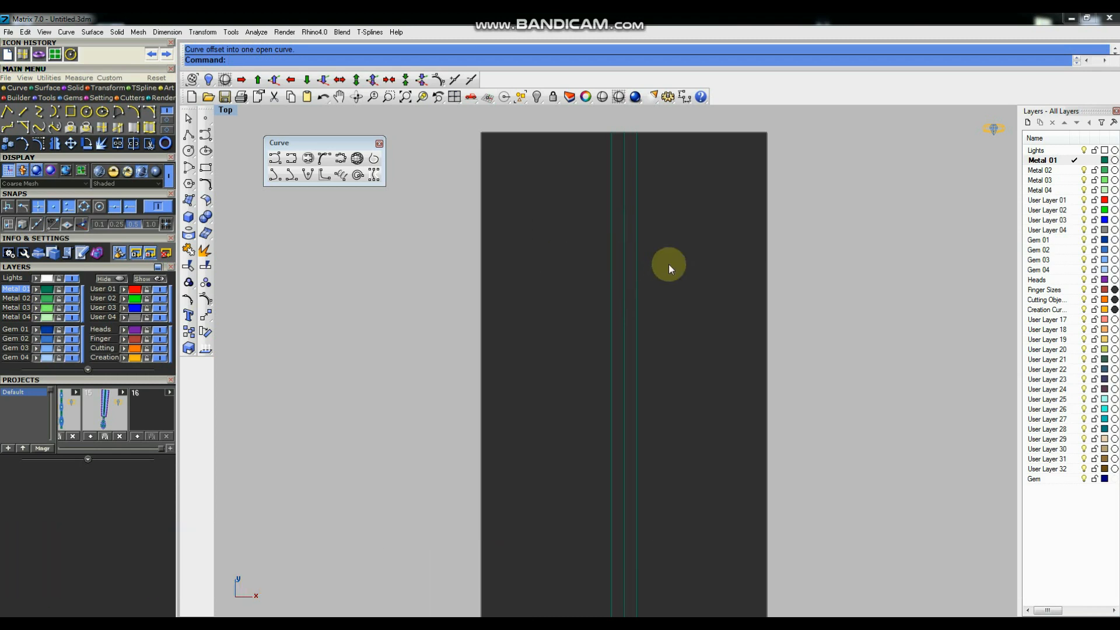
{"action": "scroll", "coordinate": [611, 333], "scroll_direction": "up", "scroll_amount": 2}
{"action": "left_click", "coordinate": [613, 332]}
{"action": "scroll", "coordinate": [633, 310], "scroll_direction": "down", "scroll_amount": 3}
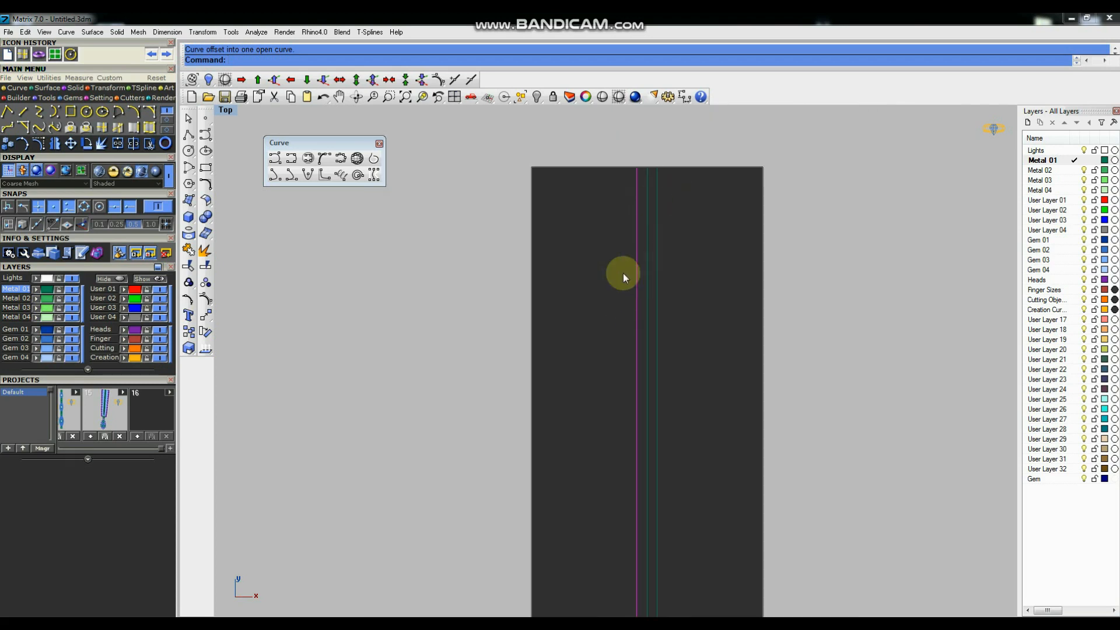
{"action": "key", "text": "Return"}
{"action": "type", "text": "25"}
{"action": "key", "text": "BackSpace"}
{"action": "type", "text": "."}
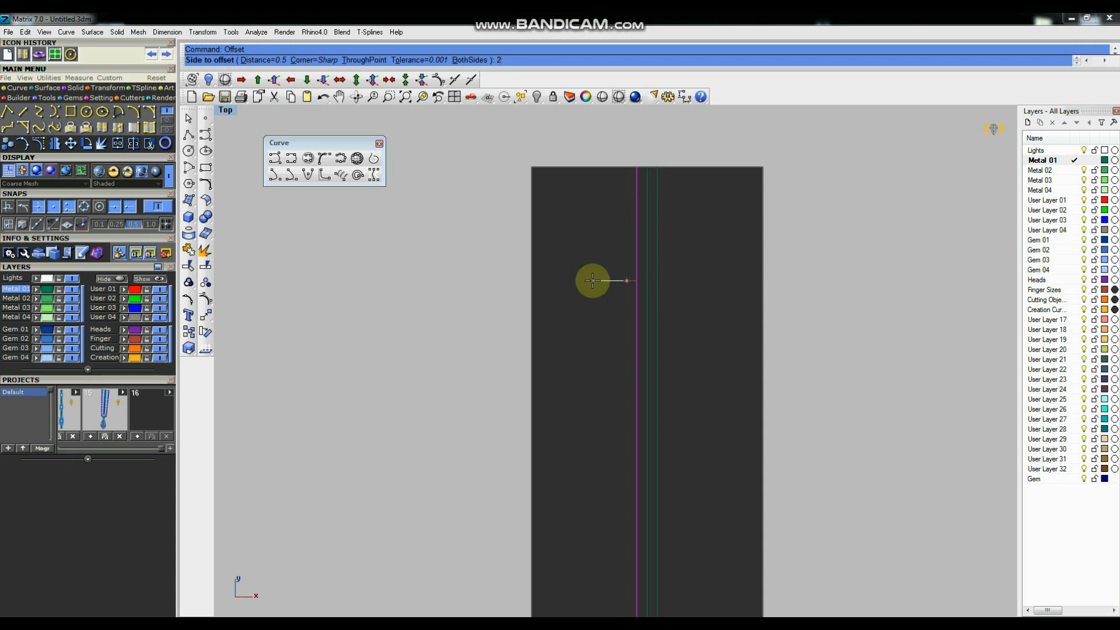
{"action": "key", "text": "Return"}
{"action": "left_click", "coordinate": [582, 281]}
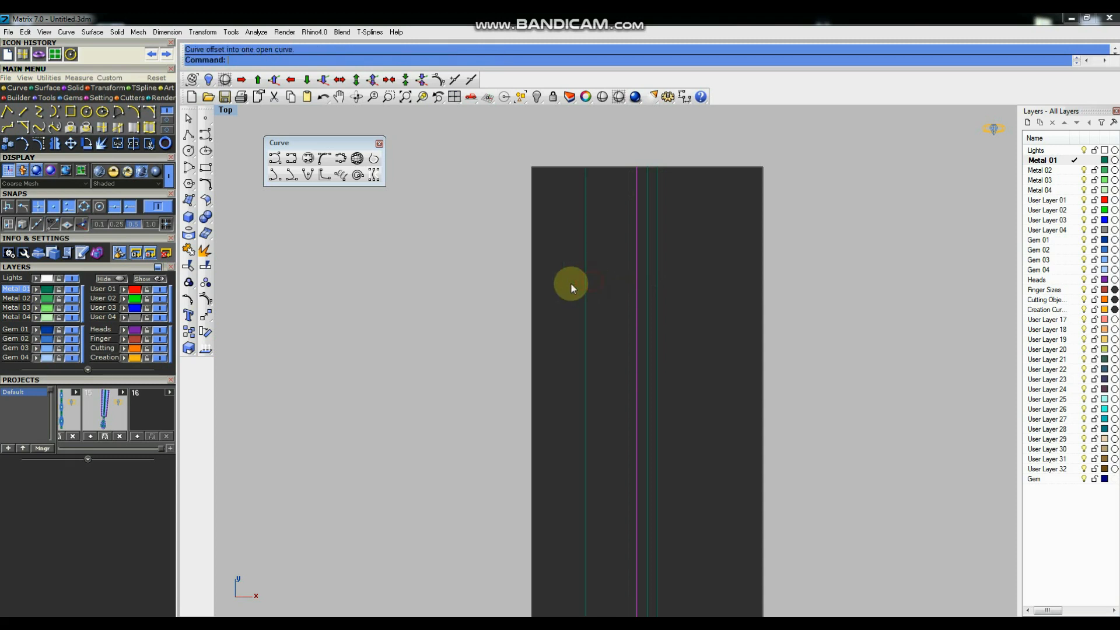
Draw a slanted line from the outermost left line's upper end to the left end of the short horizontal line.
{"action": "scroll", "coordinate": [532, 267], "scroll_direction": "down", "scroll_amount": 2}
{"action": "left_click", "coordinate": [188, 135]}
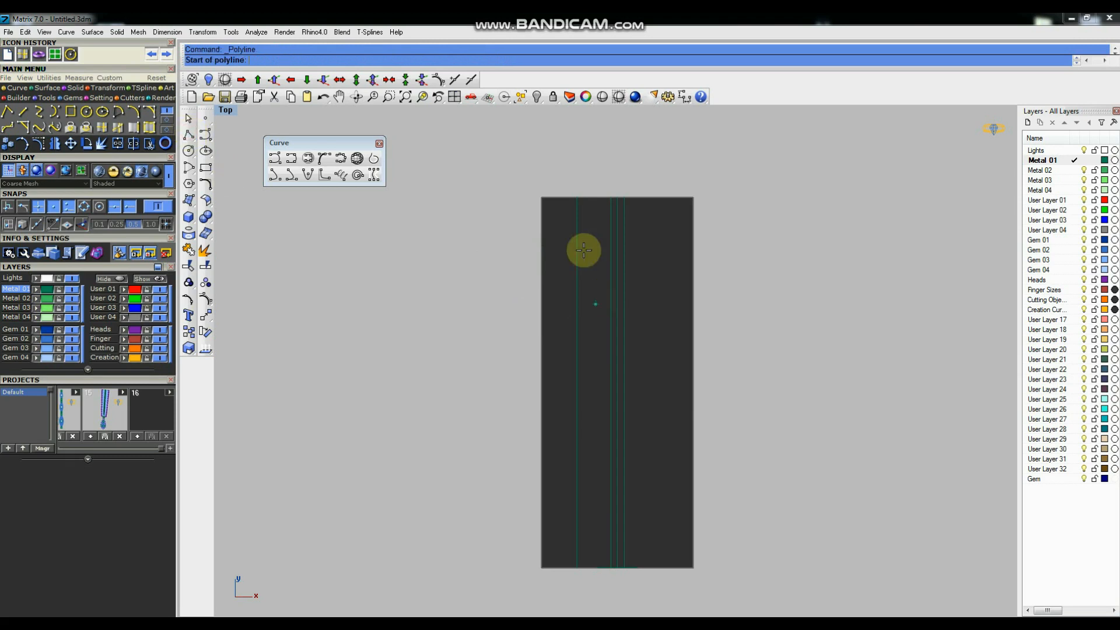
{"action": "left_click", "coordinate": [577, 197]}
{"action": "scroll", "coordinate": [596, 564], "scroll_direction": "up", "scroll_amount": 3}
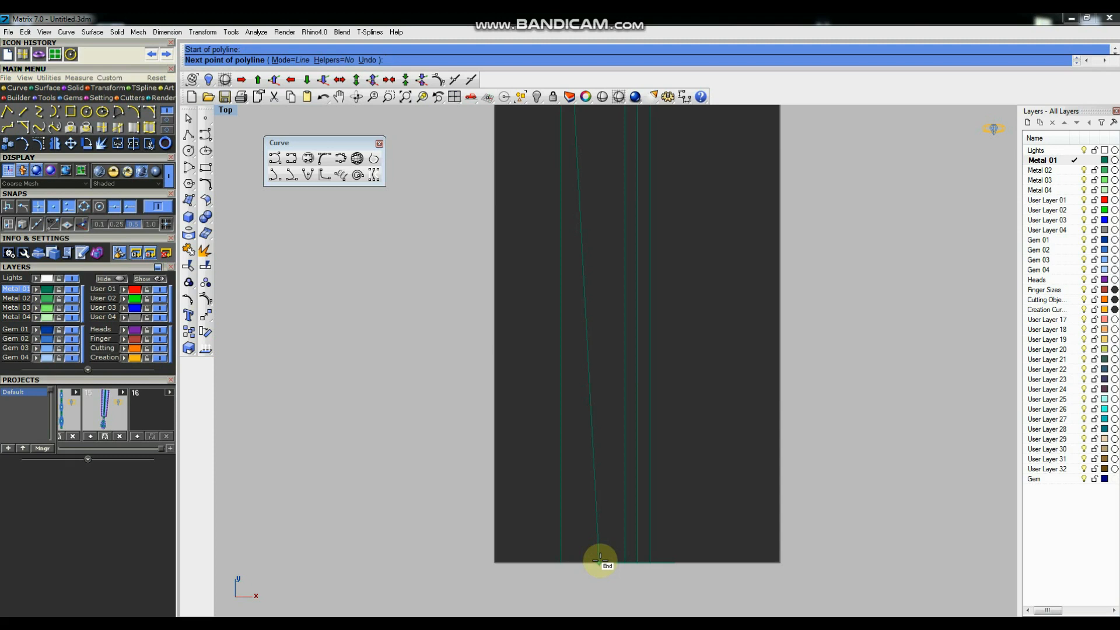
{"action": "left_click", "coordinate": [600, 561]}
{"action": "key", "text": "Return"}
{"action": "scroll", "coordinate": [585, 415], "scroll_direction": "down", "scroll_amount": 3}
Mirror the slanted line across the vertical centre line, keeping the original.
{"action": "left_click", "coordinate": [586, 416]}
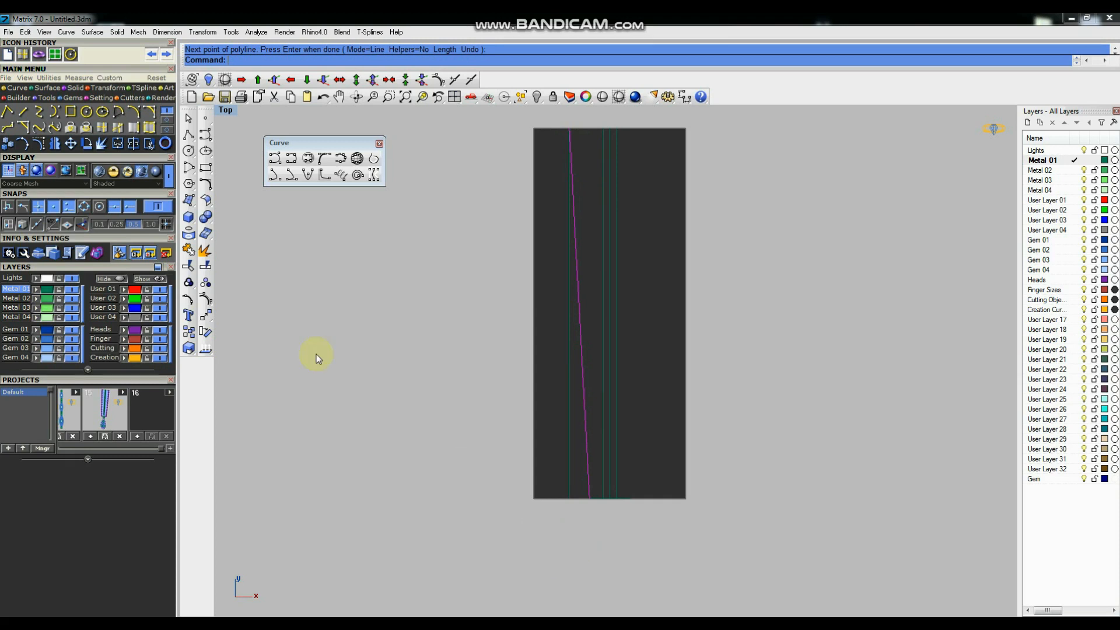
{"action": "left_click", "coordinate": [205, 315]}
{"action": "left_click", "coordinate": [307, 331]}
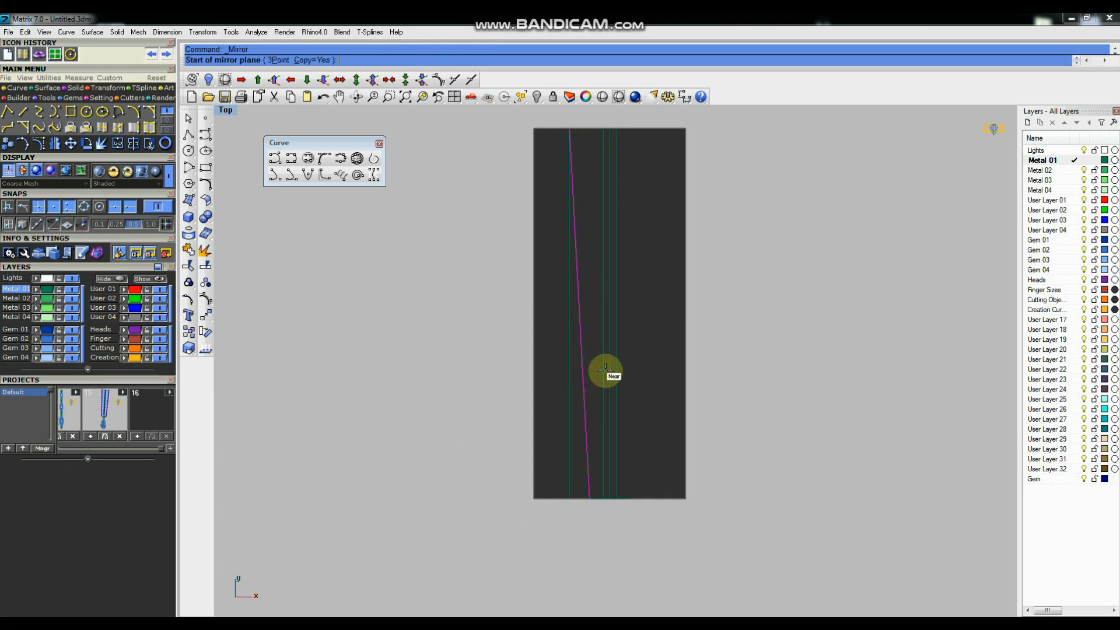
{"action": "left_click", "coordinate": [609, 370]}
{"action": "left_click", "coordinate": [609, 318]}
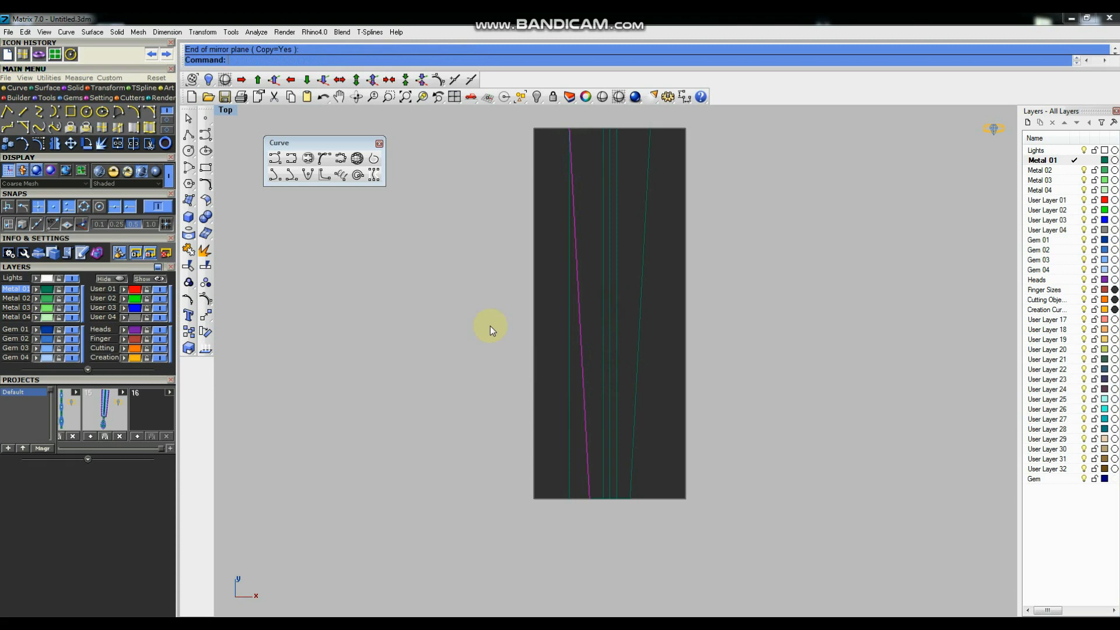
Draw a horizontal line joining the upper ends of the two slanted lines.
{"action": "left_click", "coordinate": [205, 136]}
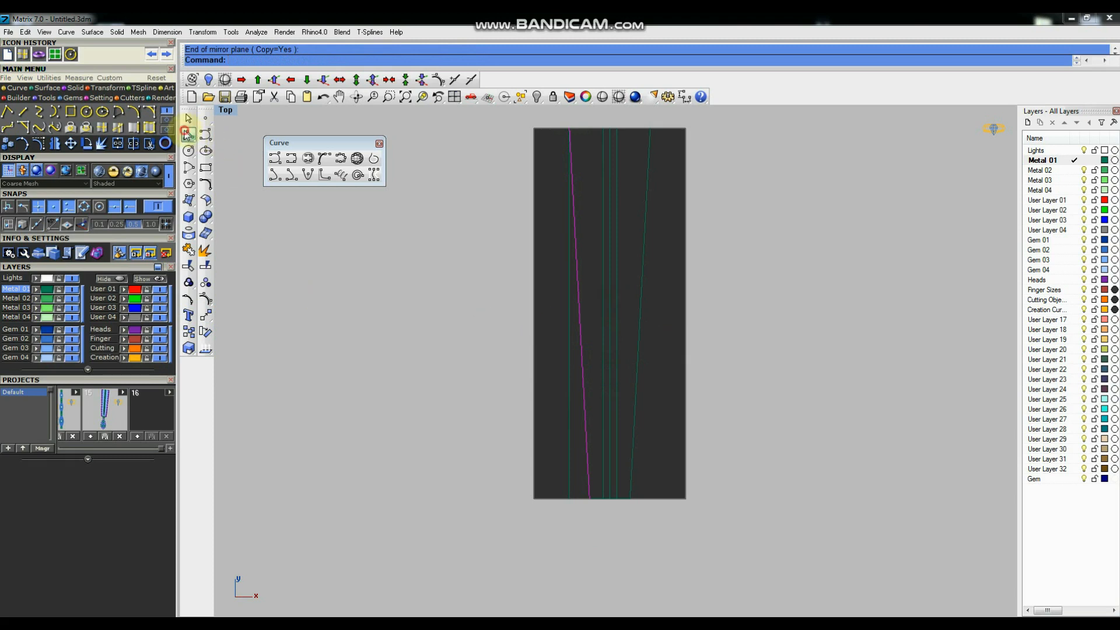
{"action": "left_click", "coordinate": [569, 128]}
{"action": "left_click", "coordinate": [651, 129]}
{"action": "key", "text": "Return"}
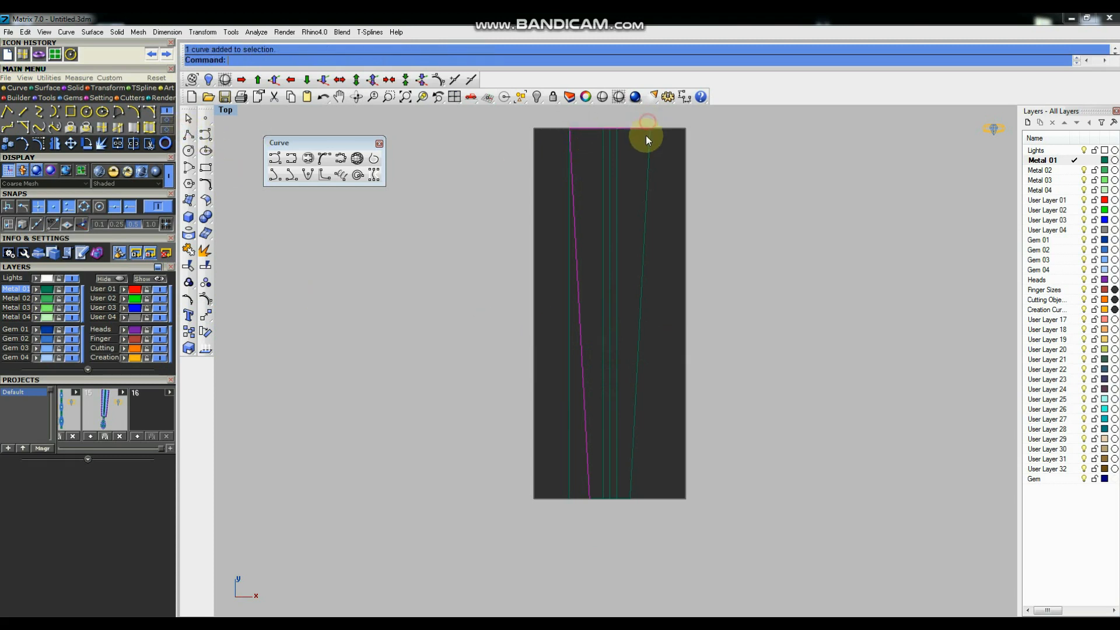
Join the two slanted lines and the upper and lower horizontal lines into one closed outline.
{"action": "scroll", "coordinate": [595, 513], "scroll_direction": "up", "scroll_amount": 3}
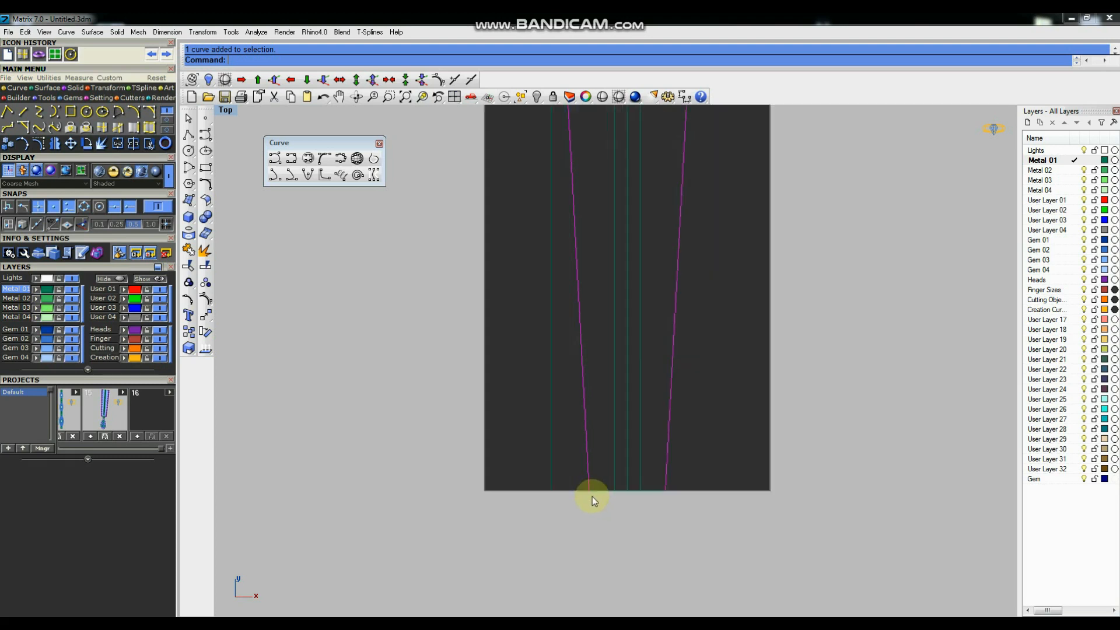
{"action": "left_click", "coordinate": [604, 492]}
{"action": "scroll", "coordinate": [538, 495], "scroll_direction": "down", "scroll_amount": 3}
{"action": "key", "text": "Return"}
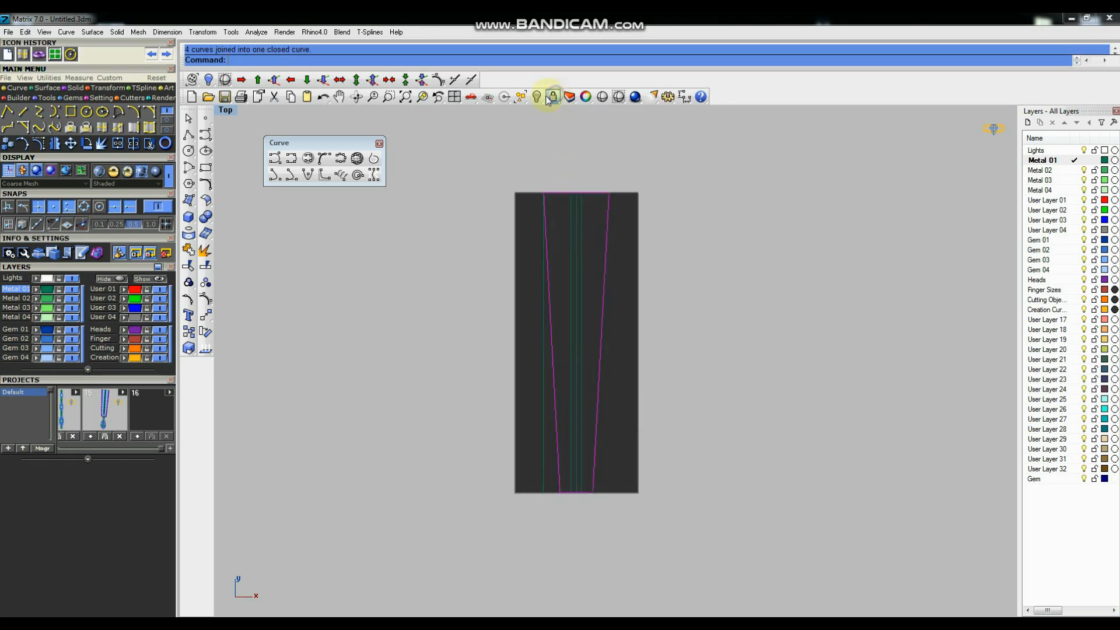
Show the hidden objects and flow a copy of the closed outline from the flat surface onto the curved surface.
{"action": "right_click", "coordinate": [536, 96]}
{"action": "right_click_drag", "start_coordinate": [551, 264], "coordinate": [608, 288]}
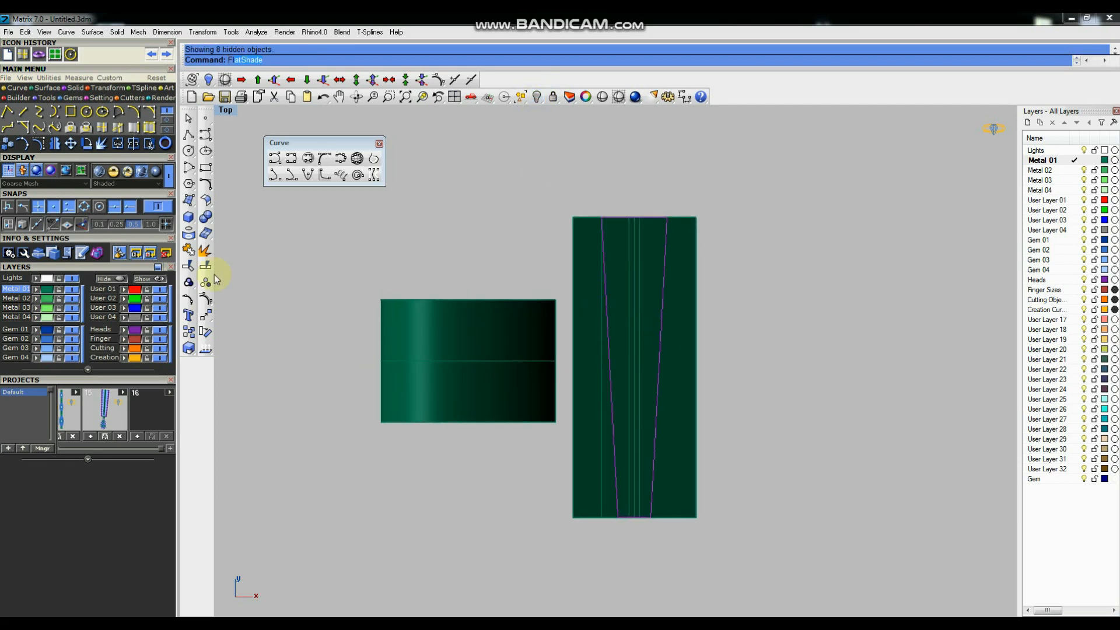
{"action": "left_click", "coordinate": [259, 82]}
{"action": "left_click", "coordinate": [573, 225]}
{"action": "left_click", "coordinate": [537, 311]}
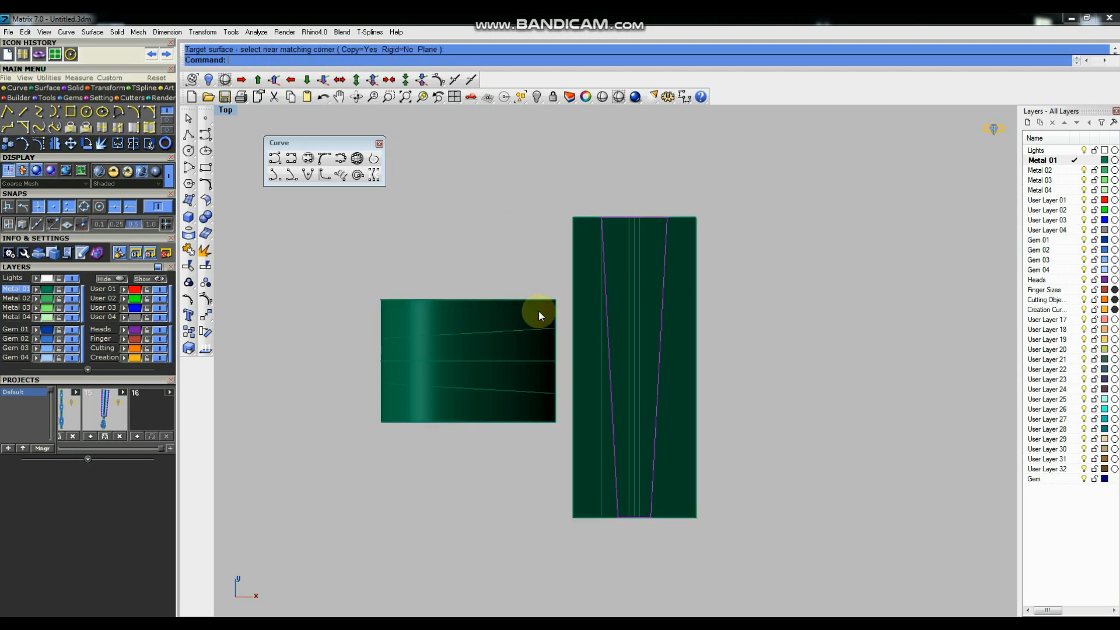
Hide the flat unrolled surface together with its pattern curves.
{"action": "scroll", "coordinate": [608, 271], "scroll_direction": "down", "scroll_amount": 2}
{"action": "left_click_drag", "start_coordinate": [593, 324], "coordinate": [591, 325]}
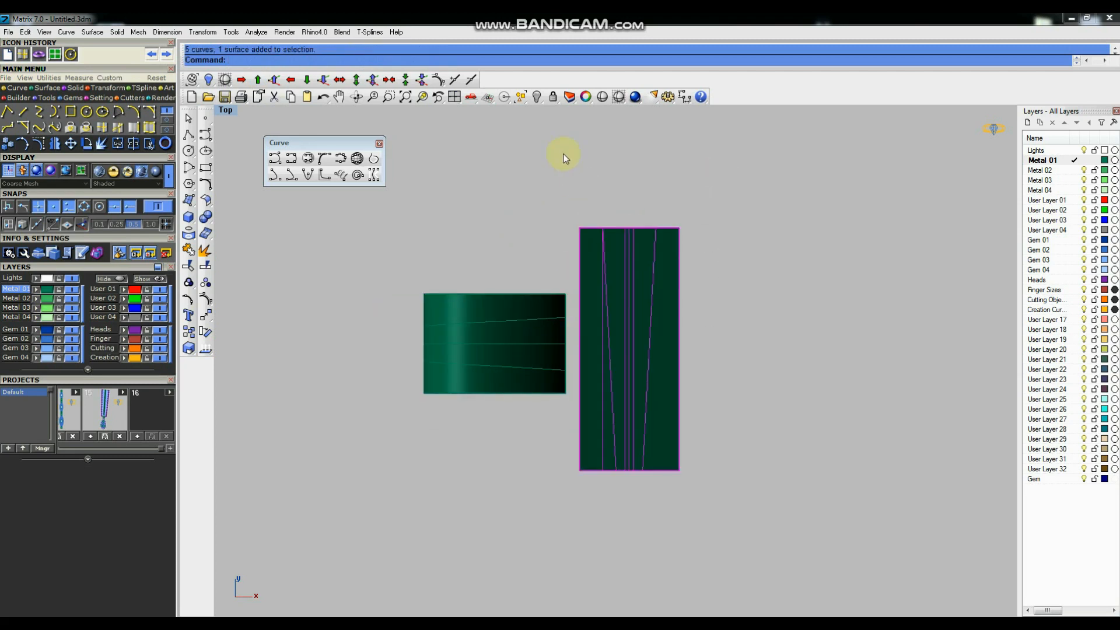
{"action": "left_click", "coordinate": [536, 97]}
In the Perspective view, explode the outline curve on the curved surface into separate segments.
{"action": "key", "text": "ctrl+F4"}
{"action": "right_click_drag", "start_coordinate": [663, 337], "coordinate": [737, 305]}
{"action": "right_click_drag", "start_coordinate": [670, 383], "coordinate": [698, 350]}
{"action": "left_click", "coordinate": [717, 332]}
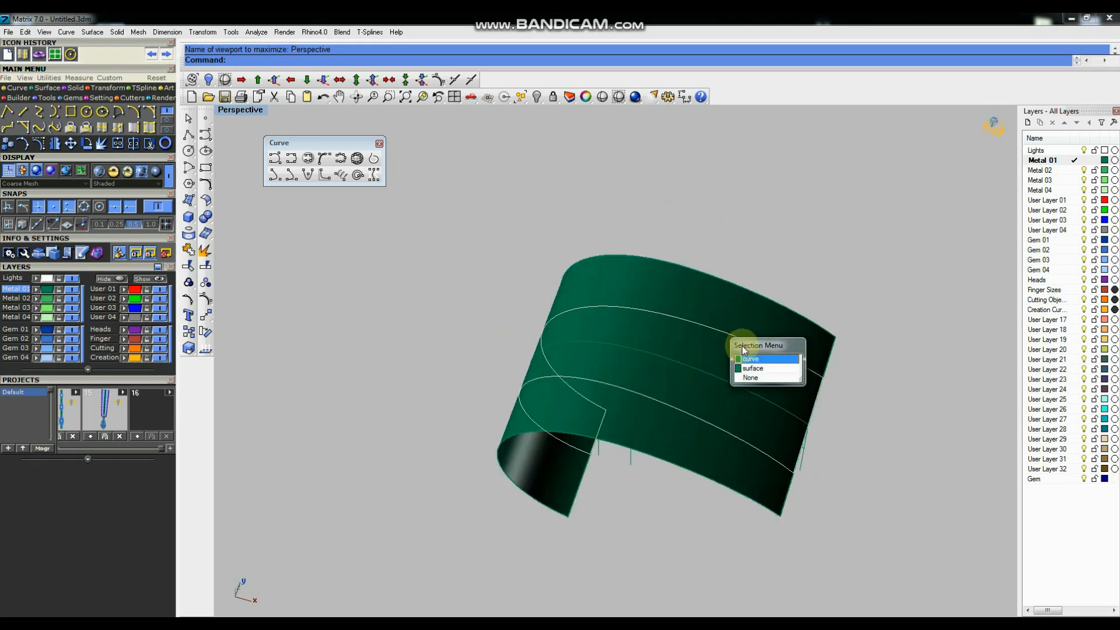
{"action": "left_click", "coordinate": [744, 352]}
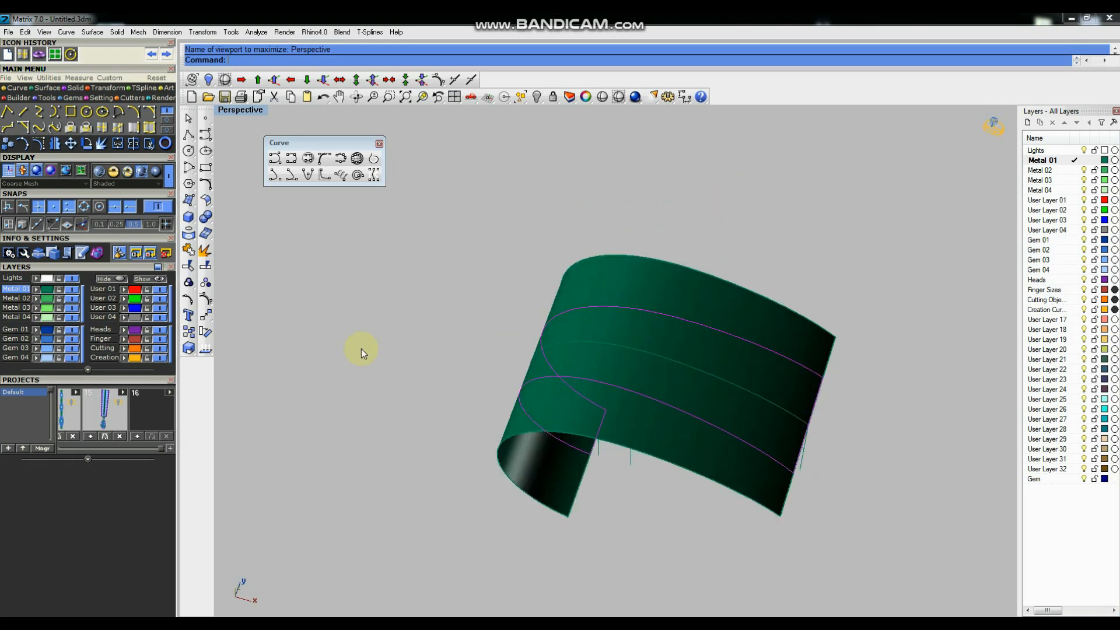
{"action": "left_click", "coordinate": [205, 234]}
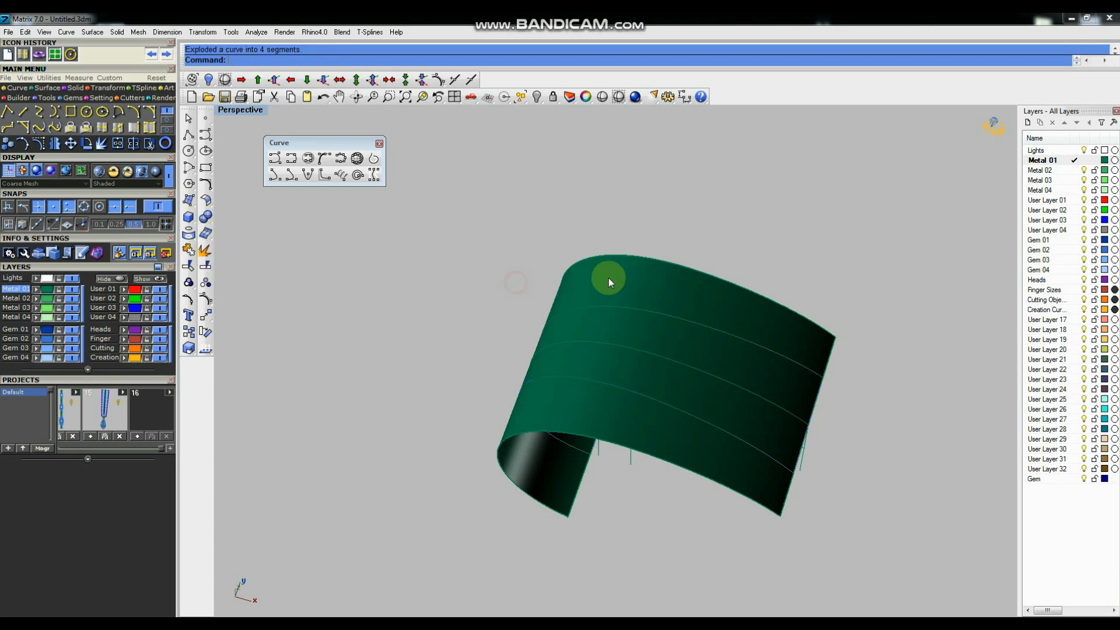
Offset one long side curve of the outline by 0.6 on the curved surface, flipped toward the centre curve.
{"action": "right_click_drag", "start_coordinate": [670, 322], "coordinate": [628, 309]}
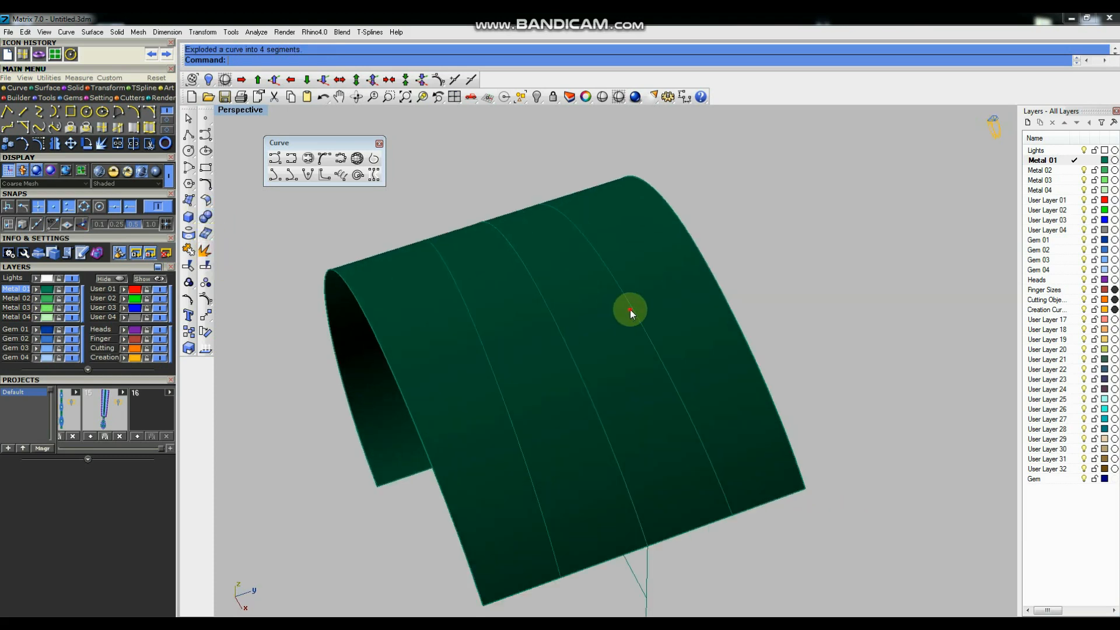
{"action": "left_click", "coordinate": [630, 309]}
{"action": "left_click", "coordinate": [680, 341]}
{"action": "scroll", "coordinate": [743, 314], "scroll_direction": "down", "scroll_amount": 3}
{"action": "right_click_drag", "start_coordinate": [743, 314], "coordinate": [618, 299]}
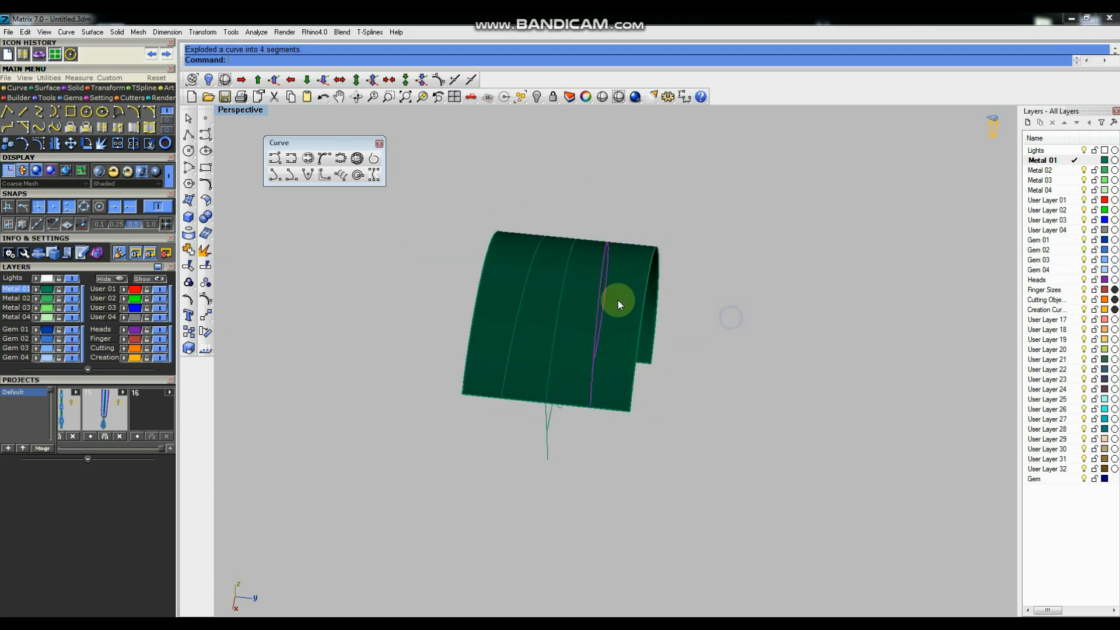
{"action": "scroll", "coordinate": [584, 290], "scroll_direction": "up", "scroll_amount": 3}
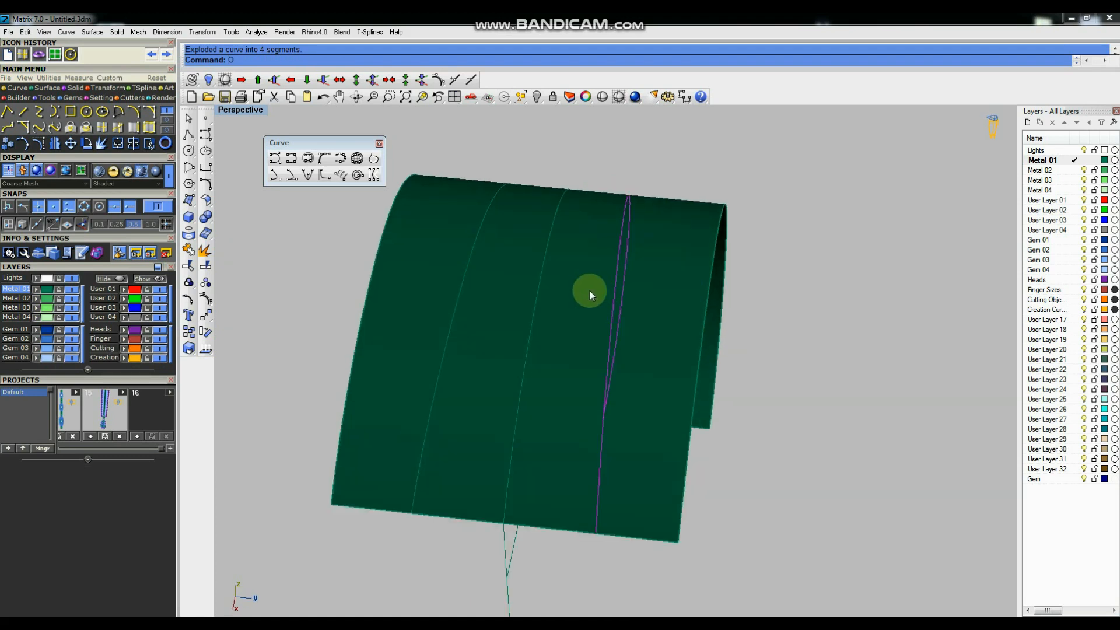
{"action": "left_click", "coordinate": [274, 77]}
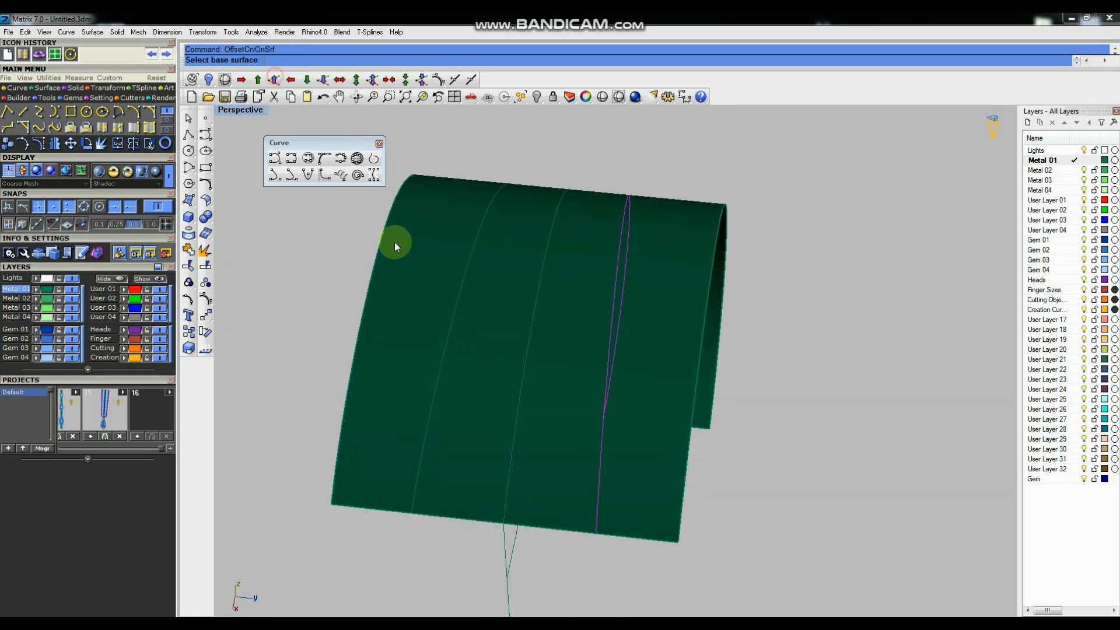
{"action": "left_click", "coordinate": [570, 296]}
{"action": "type", "text": "f"}
{"action": "key", "text": "Return"}
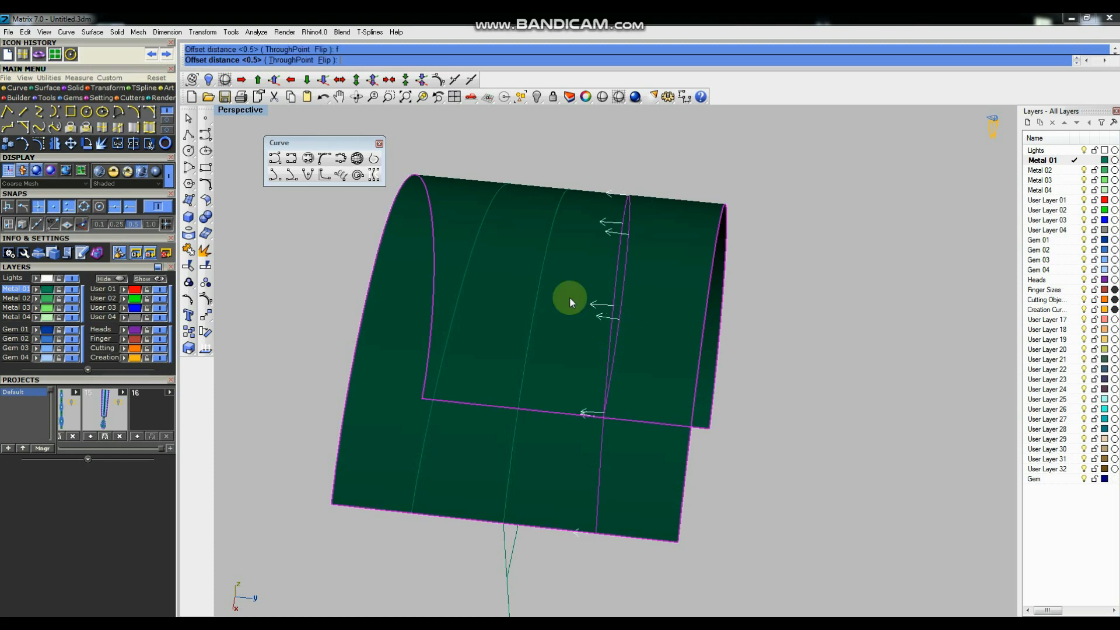
{"action": "right_click", "coordinate": [671, 313]}
Offset the centre curve by 0.6 on the curved surface toward one side.
{"action": "scroll", "coordinate": [596, 306], "scroll_direction": "down", "scroll_amount": 3}
{"action": "right_click_drag", "start_coordinate": [596, 306], "coordinate": [612, 290]}
{"action": "scroll", "coordinate": [665, 297], "scroll_direction": "up", "scroll_amount": 2}
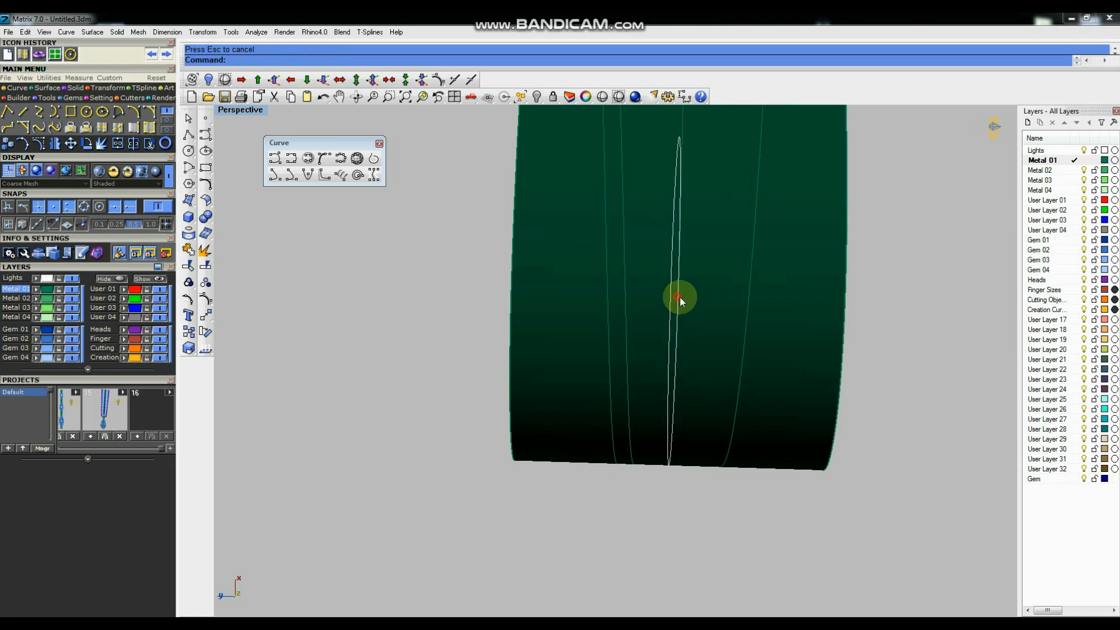
{"action": "left_click", "coordinate": [677, 297]}
{"action": "left_click", "coordinate": [721, 341]}
{"action": "scroll", "coordinate": [706, 365], "scroll_direction": "down", "scroll_amount": 2}
{"action": "right_click_drag", "start_coordinate": [707, 364], "coordinate": [780, 402]}
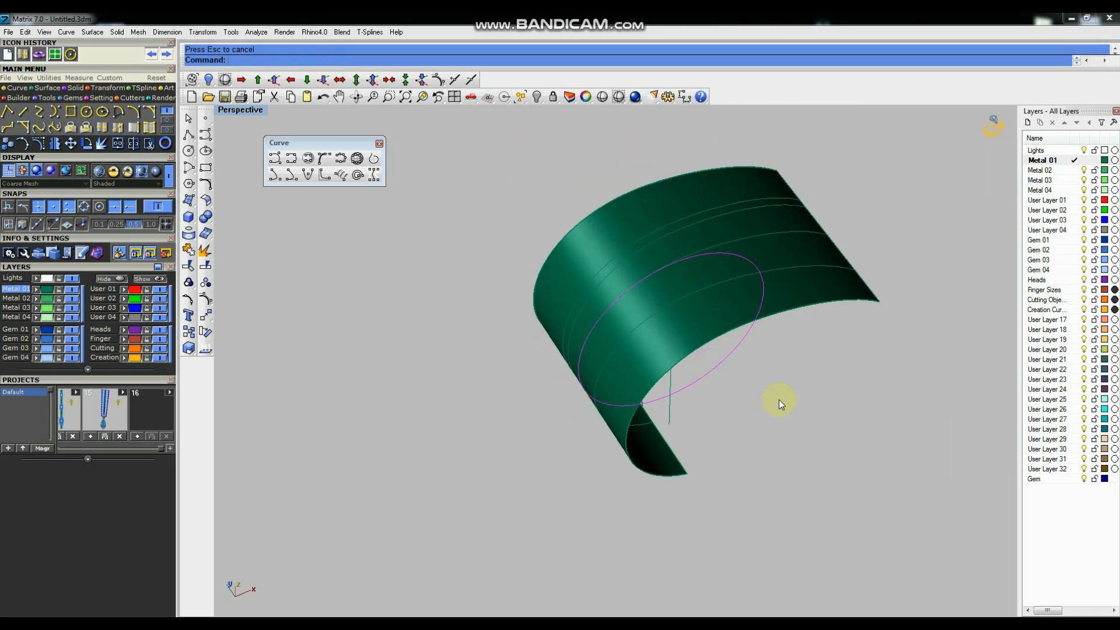
{"action": "left_click_drag", "start_coordinate": [729, 348], "coordinate": [728, 347]}
{"action": "left_click", "coordinate": [769, 233]}
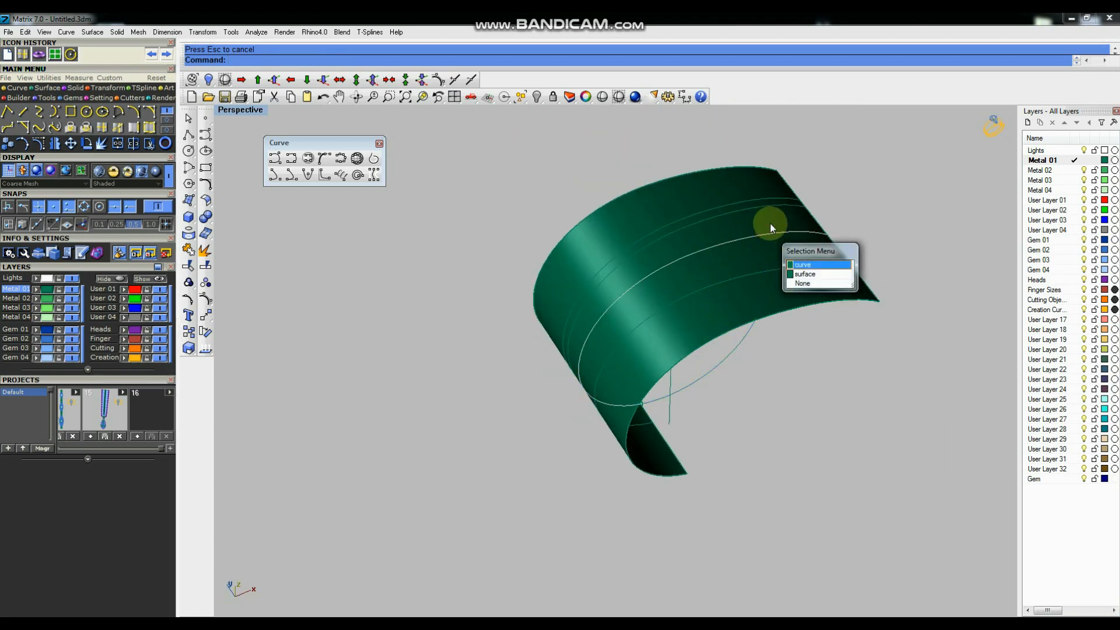
{"action": "left_click", "coordinate": [805, 264]}
{"action": "right_click", "coordinate": [765, 218]}
{"action": "left_click", "coordinate": [765, 219]}
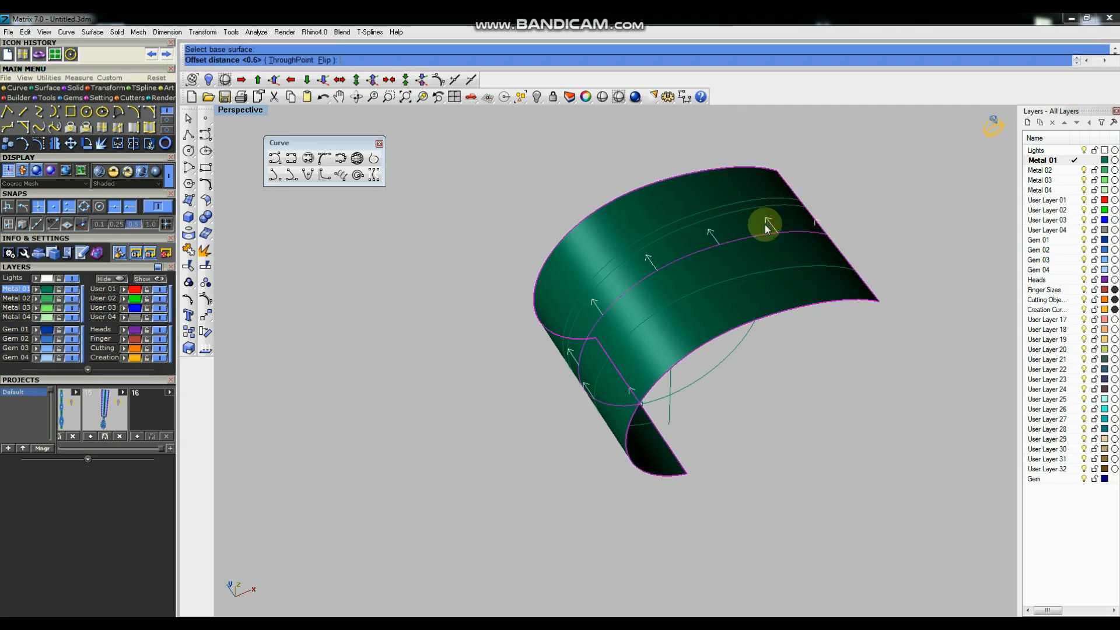
{"action": "key", "text": "Return"}
Offset the centre curve by 0.6 on the curved surface toward the opposite side, using the flipped direction.
{"action": "left_click", "coordinate": [784, 251]}
{"action": "right_click", "coordinate": [784, 251]}
{"action": "left_click", "coordinate": [772, 236]}
{"action": "left_click", "coordinate": [794, 253]}
{"action": "left_click", "coordinate": [783, 234]}
{"action": "left_click", "coordinate": [818, 272]}
{"action": "type", "text": "f"}
{"action": "key", "text": "Return"}
{"action": "right_click", "coordinate": [785, 249]}
Lock the curved base surface so only the curves on it stay selectable.
{"action": "right_click_drag", "start_coordinate": [862, 208], "coordinate": [639, 254]}
{"action": "scroll", "coordinate": [628, 292], "scroll_direction": "up", "scroll_amount": 3}
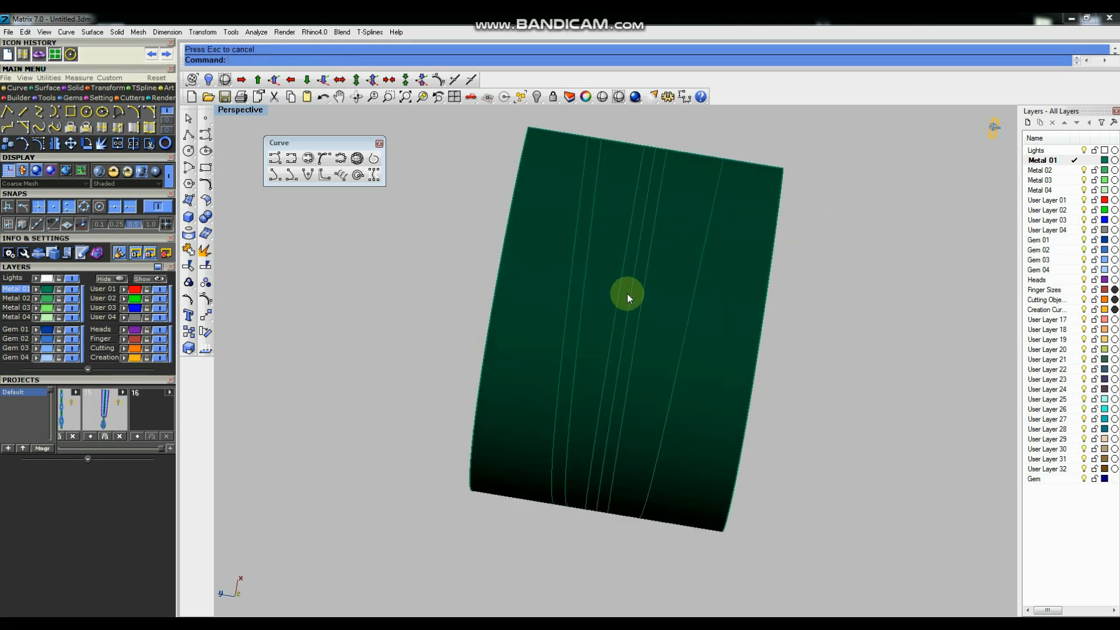
{"action": "scroll", "coordinate": [574, 353], "scroll_direction": "down", "scroll_amount": 4}
{"action": "right_click_drag", "start_coordinate": [583, 362], "coordinate": [606, 327]}
{"action": "left_click", "coordinate": [663, 328]}
{"action": "left_click", "coordinate": [553, 96]}
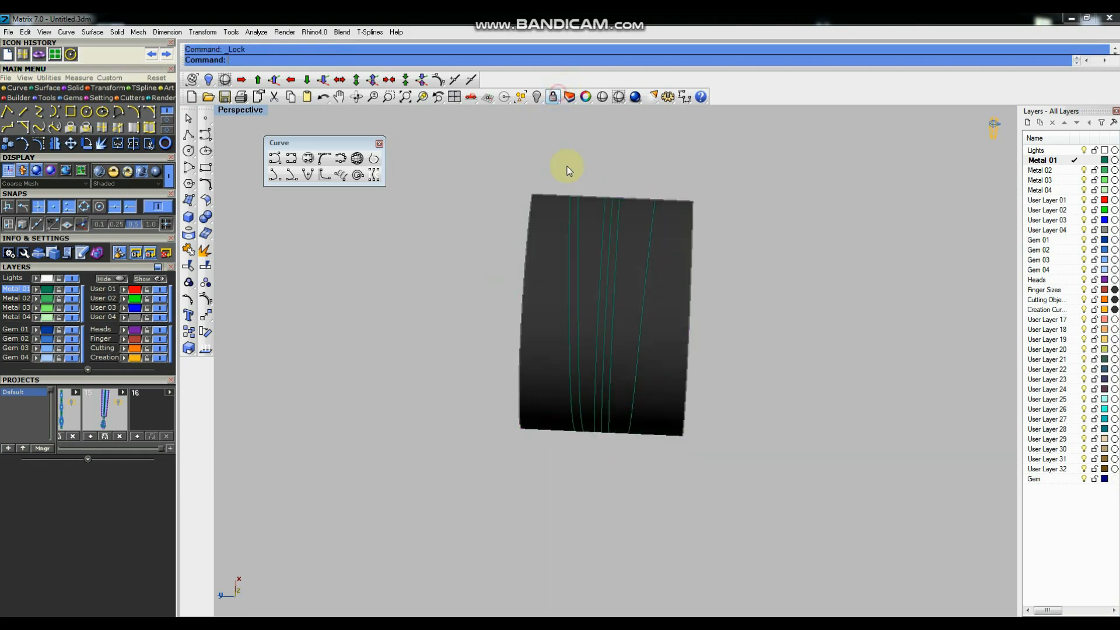
Rebuild the outline's long side curve and its inner offset with 14 points and degree 2, deleting the input curves.
{"action": "scroll", "coordinate": [583, 274], "scroll_direction": "up", "scroll_amount": 3}
{"action": "left_click_drag", "start_coordinate": [556, 257], "coordinate": [559, 258]}
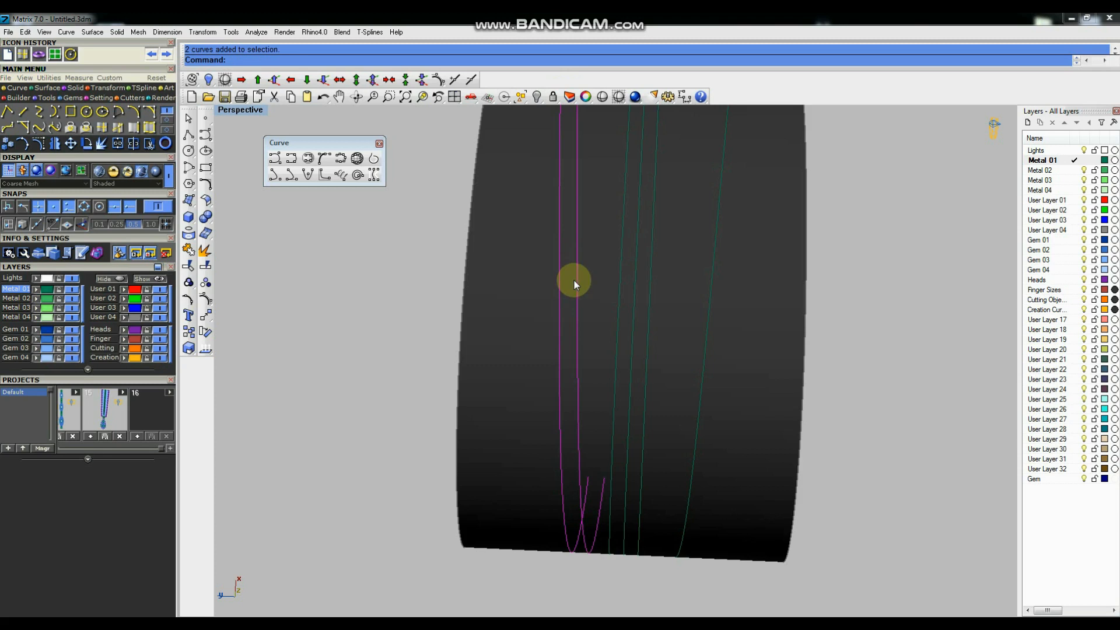
{"action": "scroll", "coordinate": [573, 278], "scroll_direction": "down", "scroll_amount": 3}
{"action": "scroll", "coordinate": [637, 355], "scroll_direction": "down", "scroll_amount": 2}
{"action": "right_click_drag", "start_coordinate": [637, 355], "coordinate": [628, 198]}
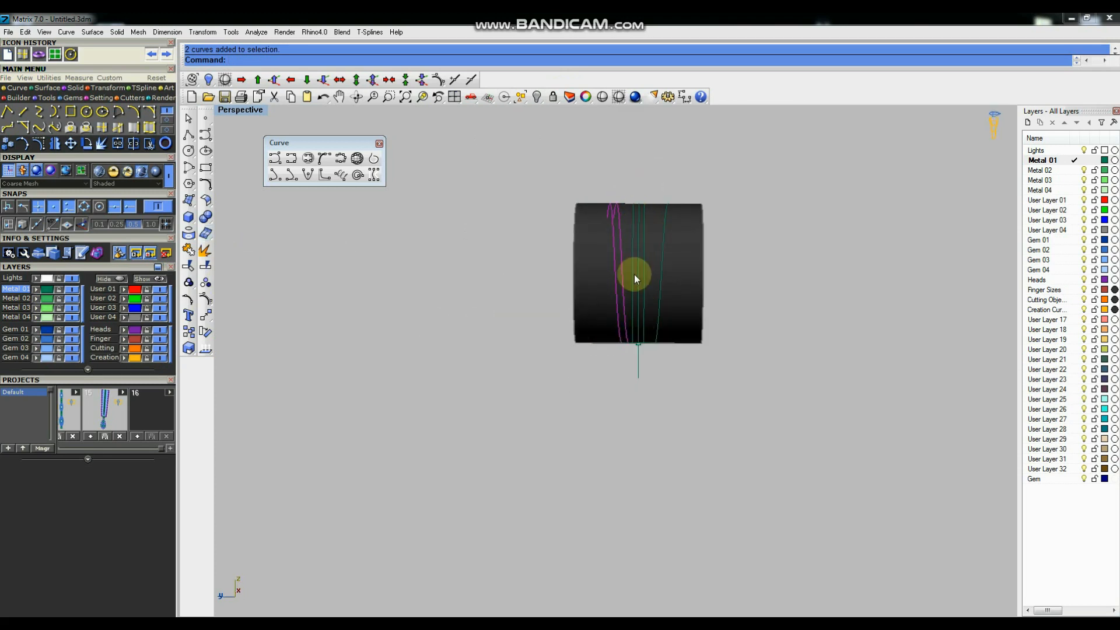
{"action": "scroll", "coordinate": [602, 260], "scroll_direction": "up", "scroll_amount": 3}
{"action": "scroll", "coordinate": [610, 243], "scroll_direction": "down", "scroll_amount": 2}
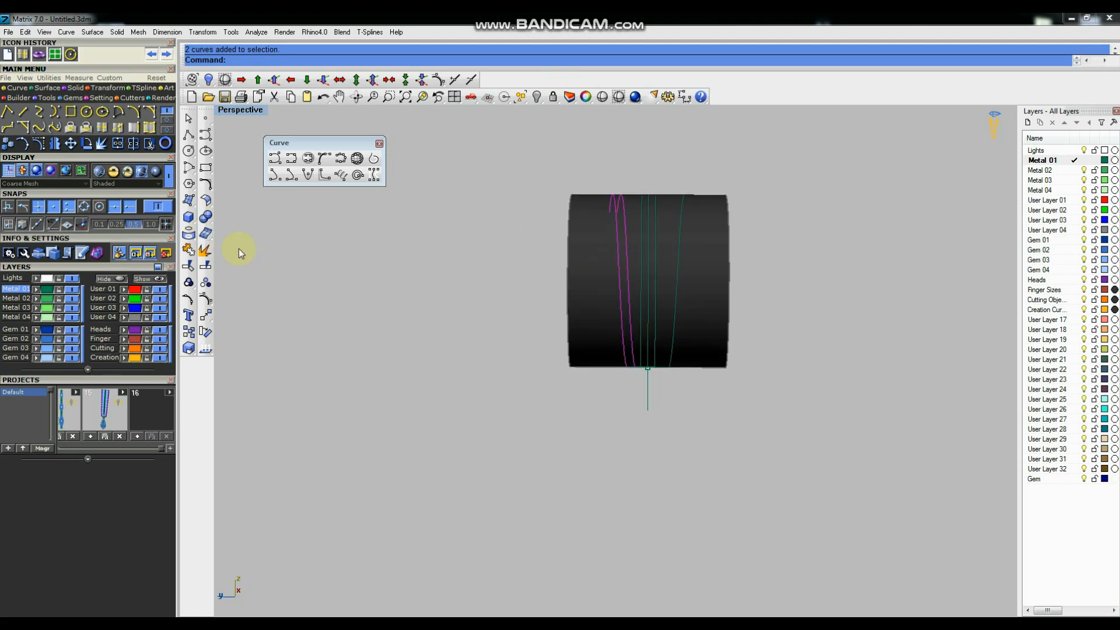
{"action": "left_click", "coordinate": [204, 184]}
{"action": "left_click", "coordinate": [304, 216]}
{"action": "left_click", "coordinate": [689, 373]}
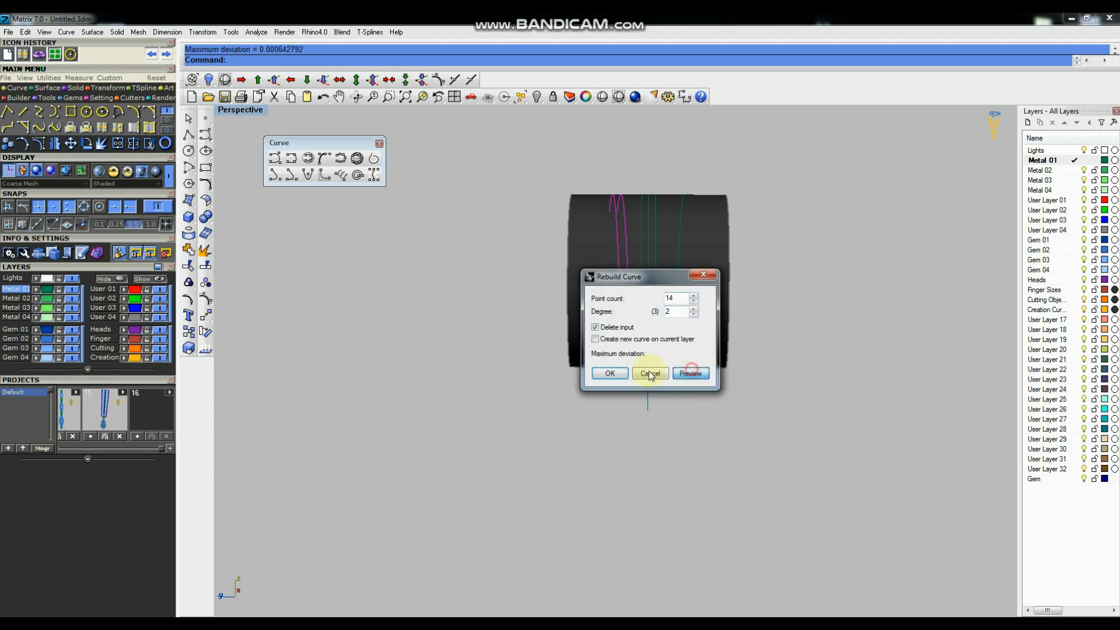
{"action": "left_click", "coordinate": [609, 373]}
Loft a narrow strip surface between the rebuilt side curve and its inner offset.
{"action": "right_click_drag", "start_coordinate": [602, 243], "coordinate": [579, 302]}
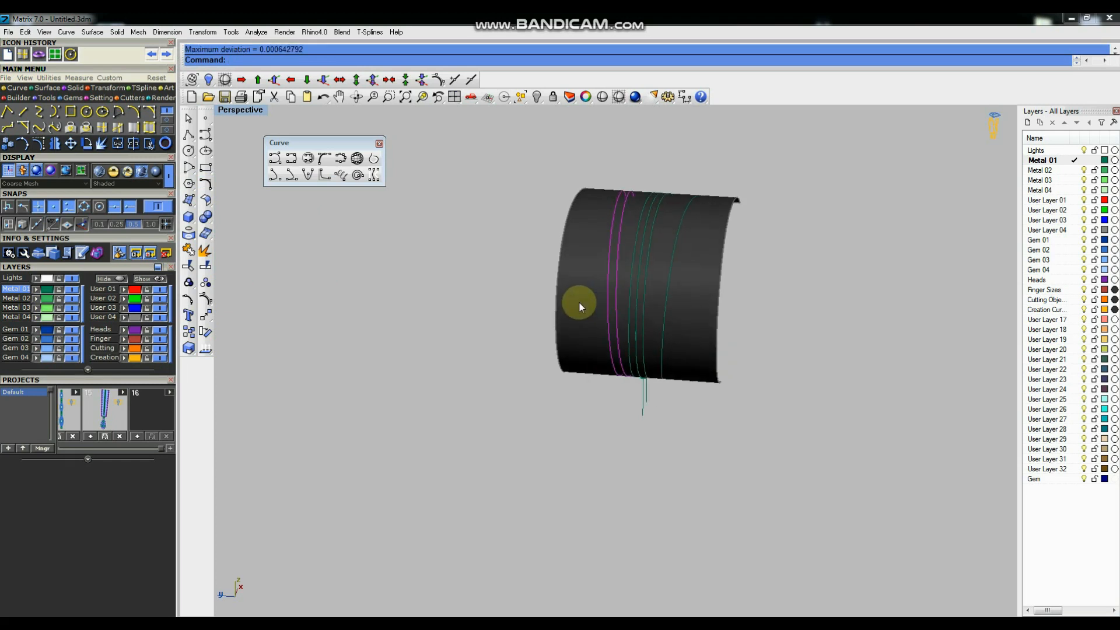
{"action": "type", "text": "Loft"}
{"action": "key", "text": "Return"}
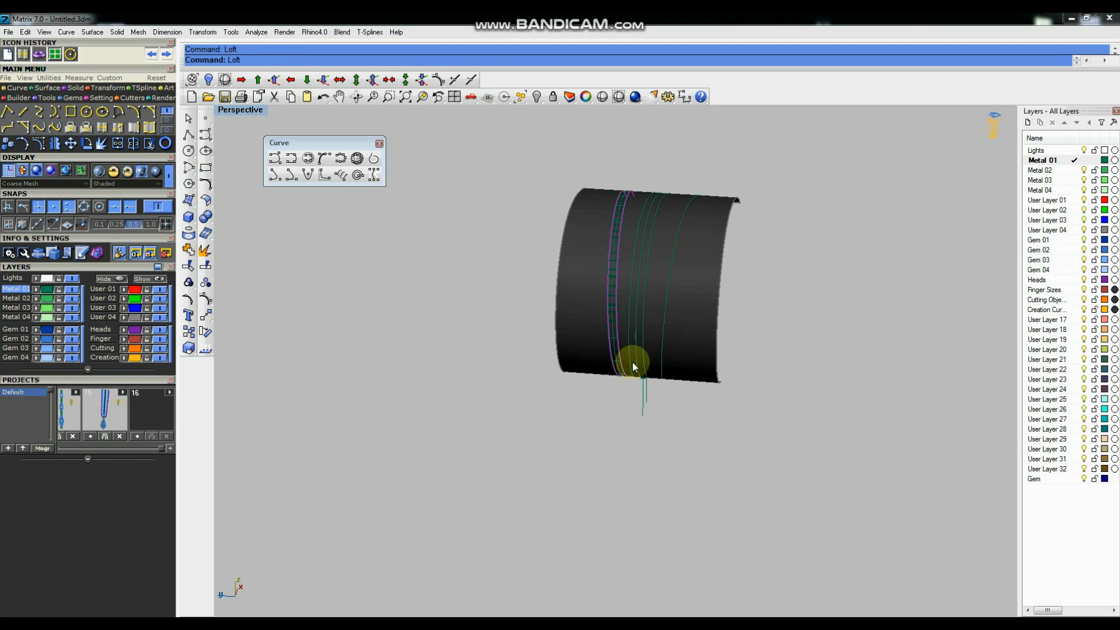
{"action": "left_click", "coordinate": [600, 406]}
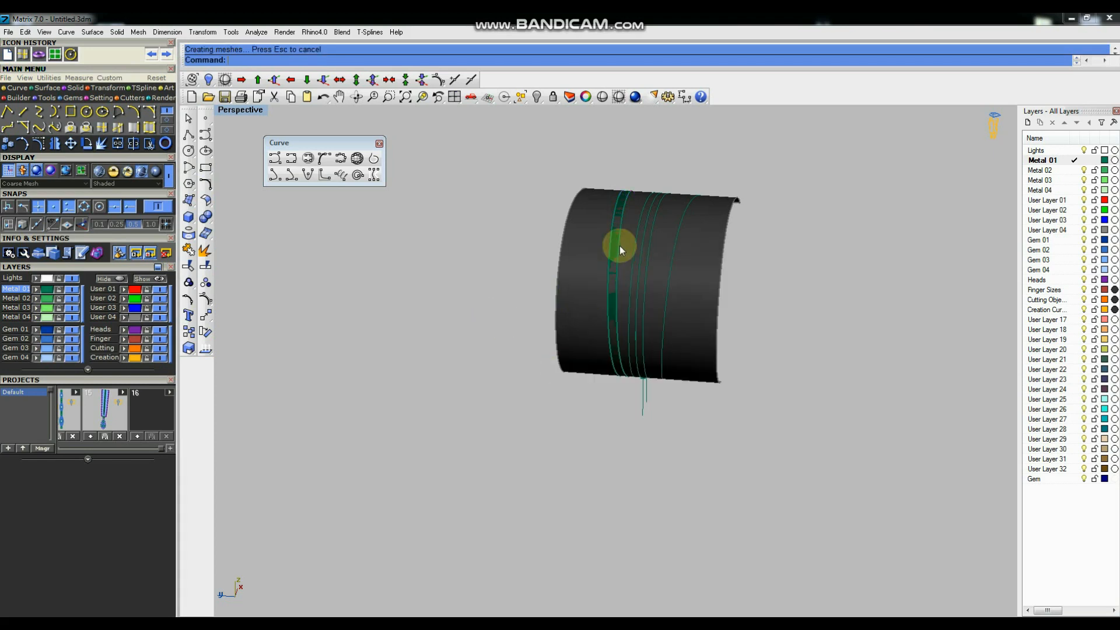
Rebuild the two offset curves on either side of the centre curve.
{"action": "scroll", "coordinate": [619, 246], "scroll_direction": "up", "scroll_amount": 5}
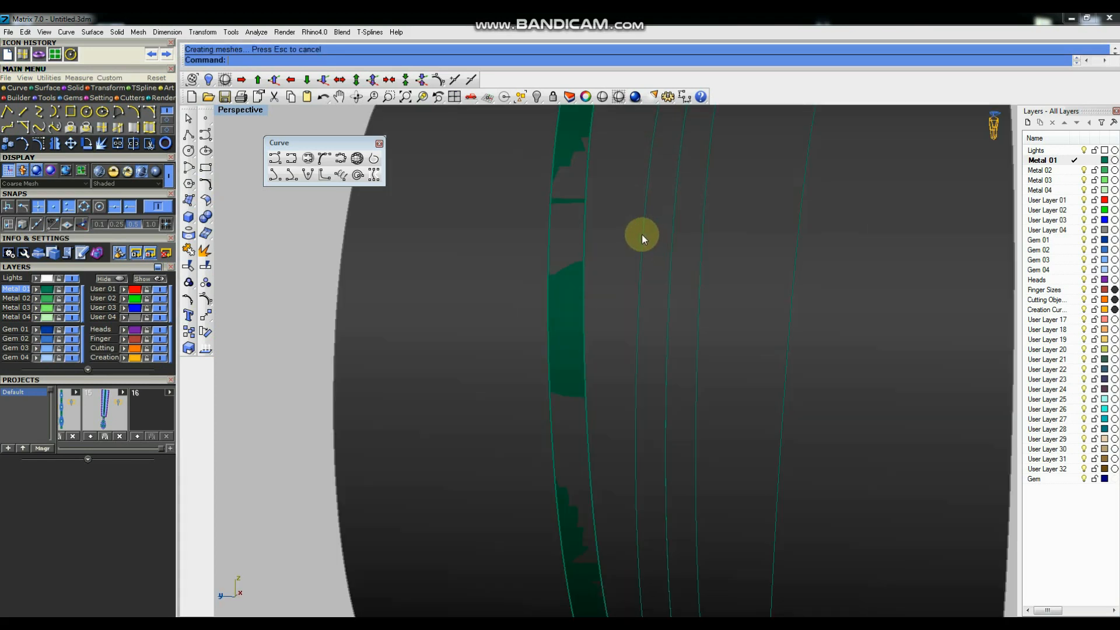
{"action": "left_click", "coordinate": [642, 234]}
{"action": "scroll", "coordinate": [597, 302], "scroll_direction": "down", "scroll_amount": 5}
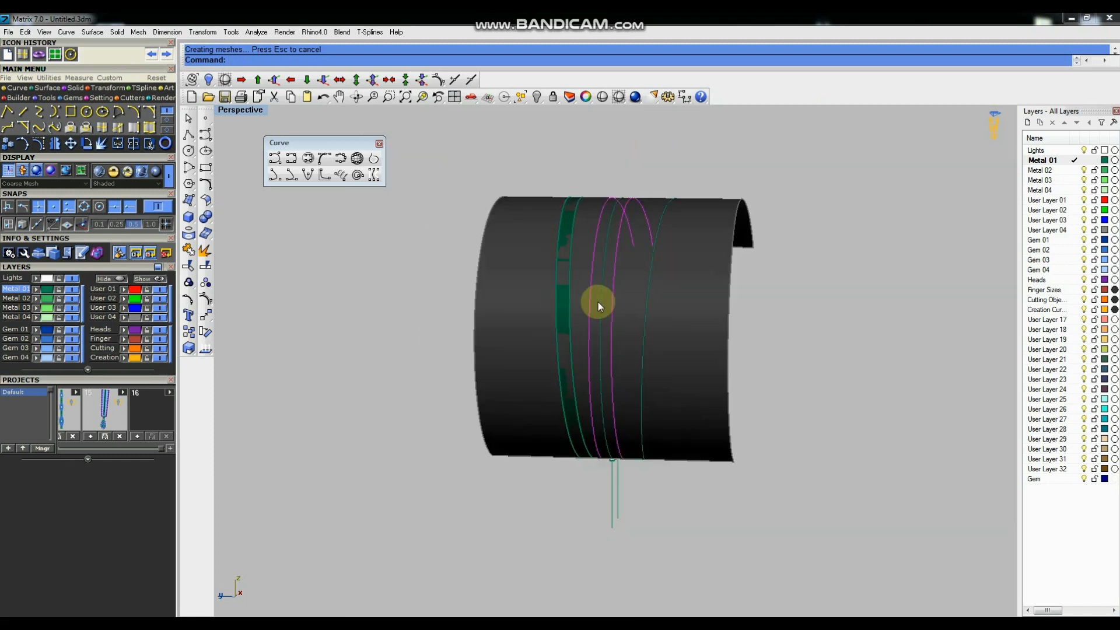
{"action": "left_click", "coordinate": [210, 182]}
{"action": "left_click", "coordinate": [299, 215]}
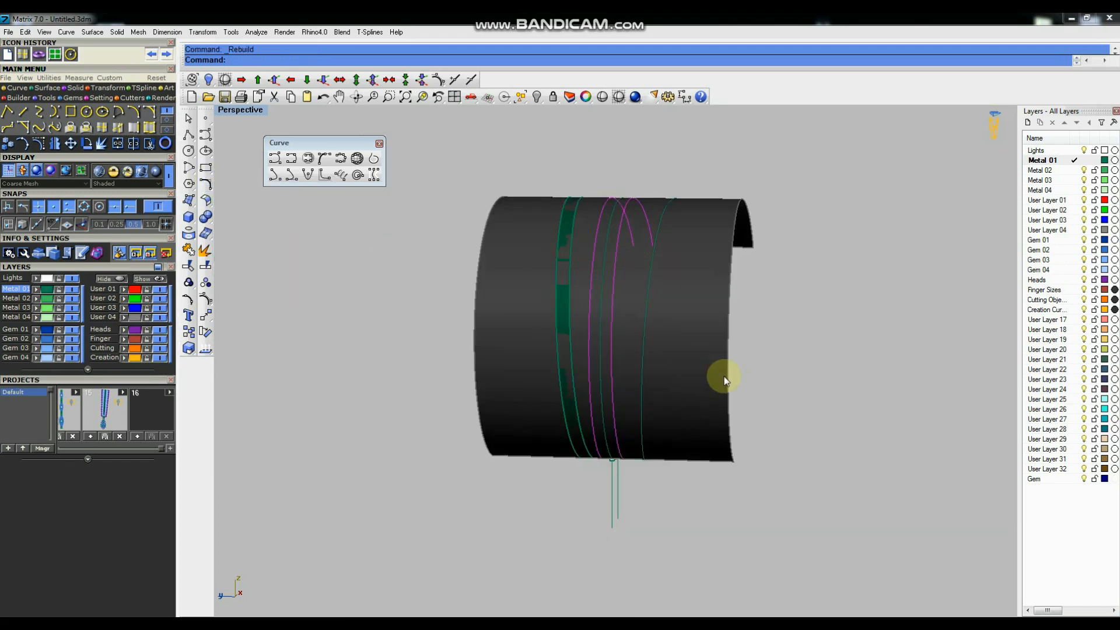
{"action": "left_click", "coordinate": [690, 376]}
{"action": "left_click", "coordinate": [611, 375]}
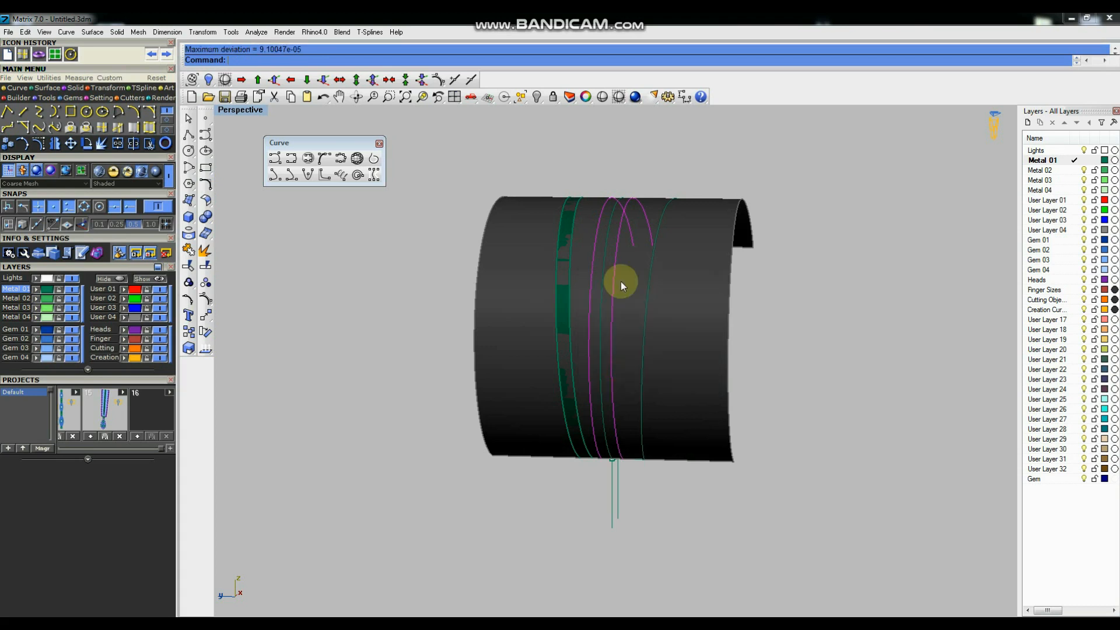
Loft a strip surface between the two rebuilt curves flanking the centre curve.
{"action": "type", "text": "Loft"}
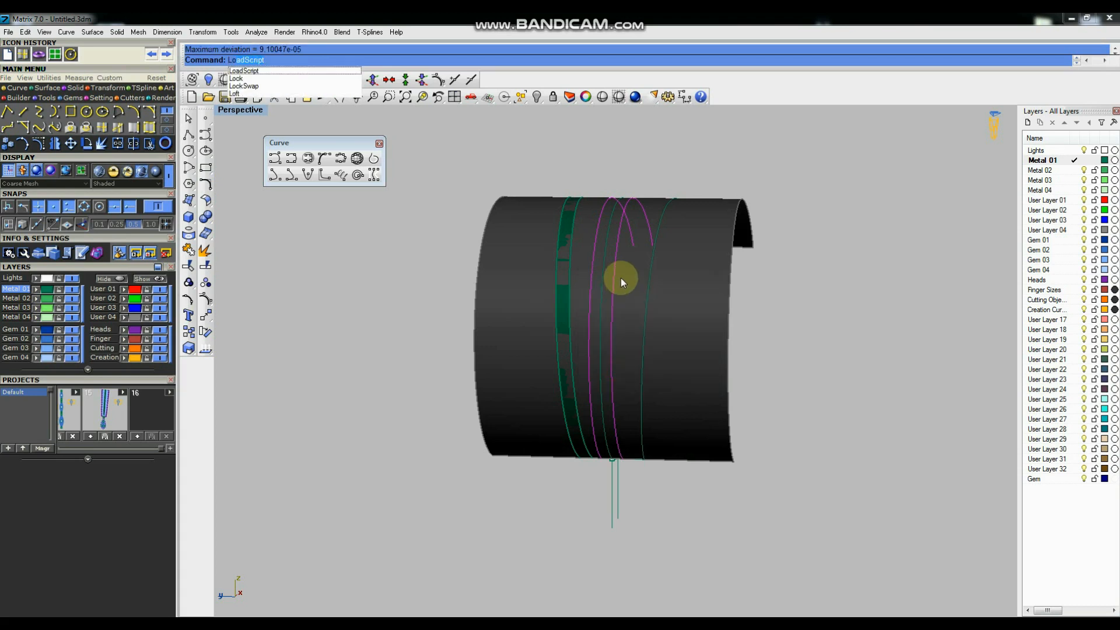
{"action": "key", "text": "Return"}
{"action": "left_click", "coordinate": [606, 405]}
Offset the narrow side strip surface by 1.2 with the Solid option to make a solid band.
{"action": "right_click_drag", "start_coordinate": [725, 305], "coordinate": [624, 295]}
{"action": "scroll", "coordinate": [661, 334], "scroll_direction": "up", "scroll_amount": 5}
{"action": "left_click", "coordinate": [661, 334]}
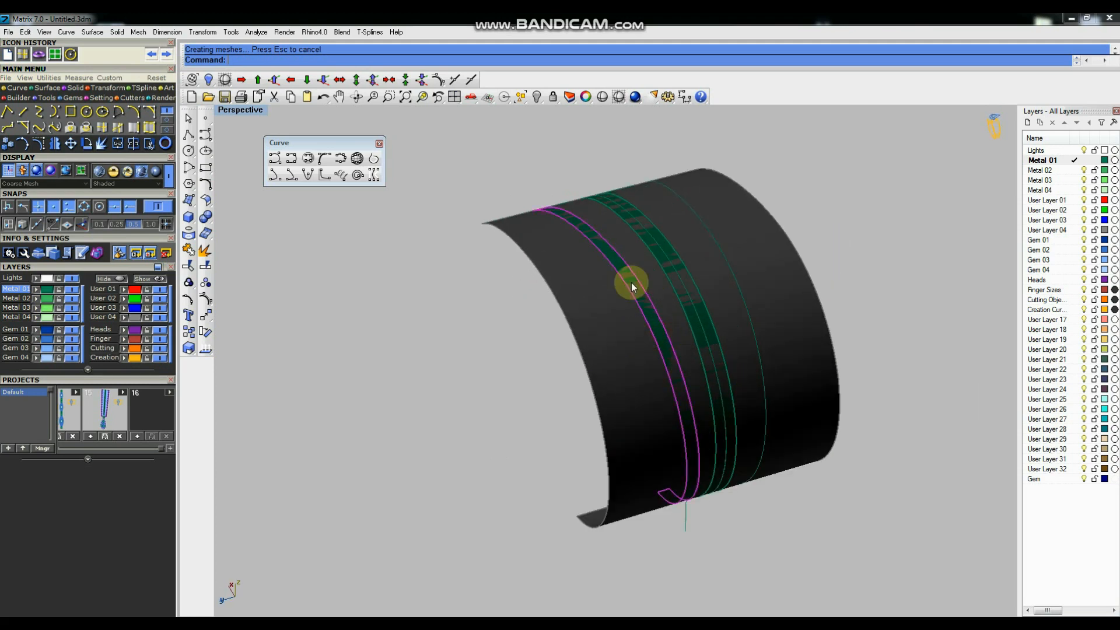
{"action": "scroll", "coordinate": [649, 271], "scroll_direction": "down", "scroll_amount": 6}
{"action": "right_click_drag", "start_coordinate": [652, 270], "coordinate": [675, 305]}
{"action": "scroll", "coordinate": [637, 278], "scroll_direction": "up", "scroll_amount": 6}
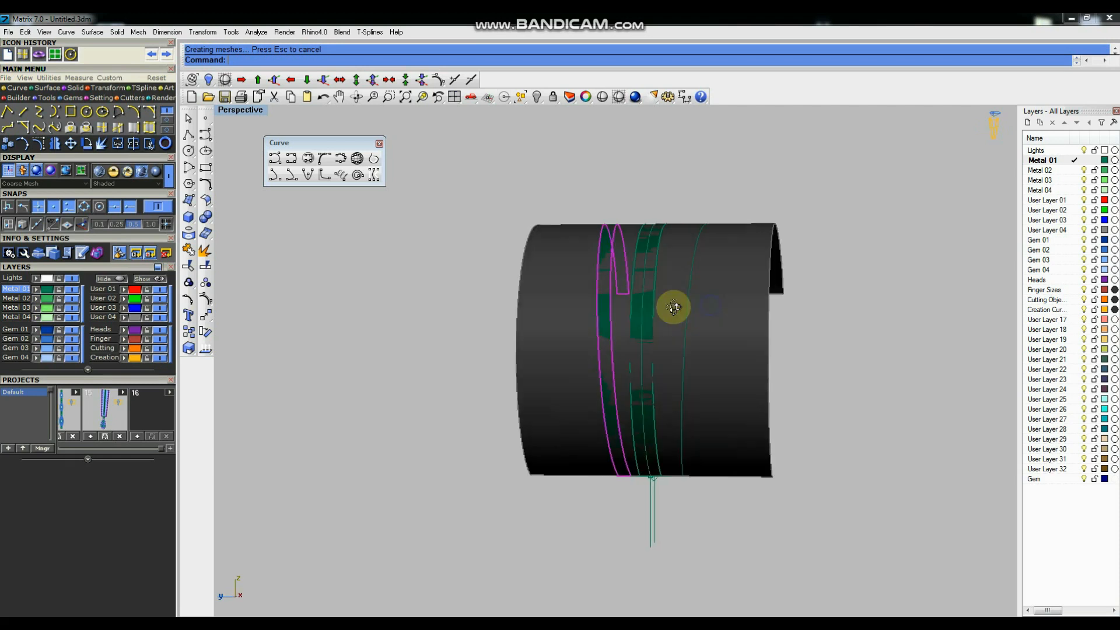
{"action": "type", "text": "Of"}
{"action": "left_click", "coordinate": [265, 104]}
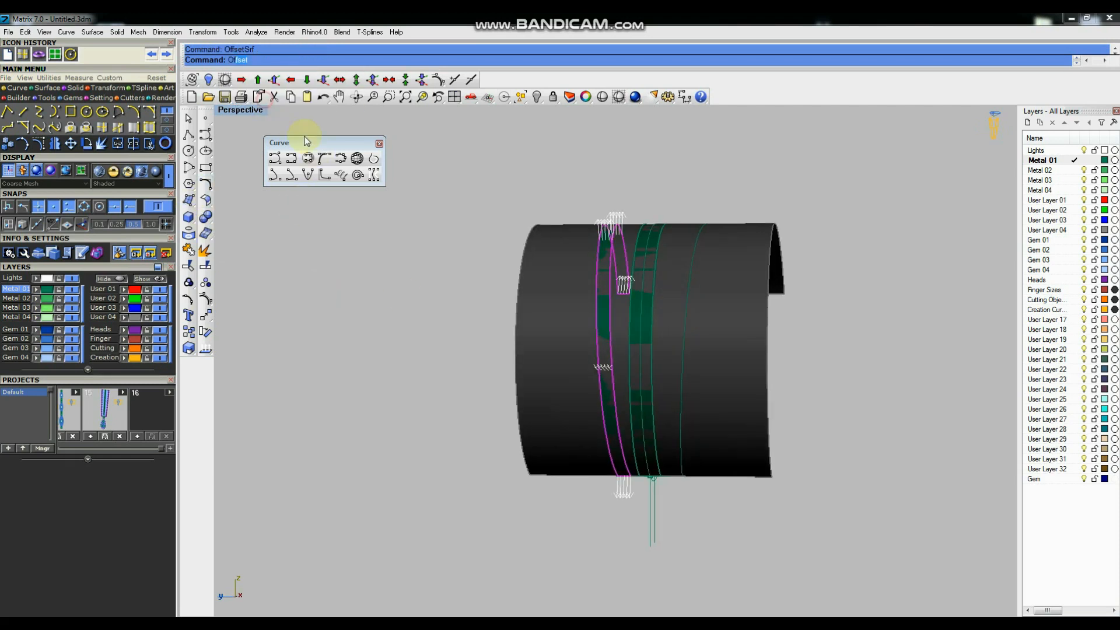
{"action": "left_click", "coordinate": [642, 300]}
{"action": "key", "text": "Return"}
{"action": "right_click_drag", "start_coordinate": [642, 300], "coordinate": [657, 257]}
{"action": "type", "text": "s"}
{"action": "key", "text": "Return"}
{"action": "type", "text": "1"}
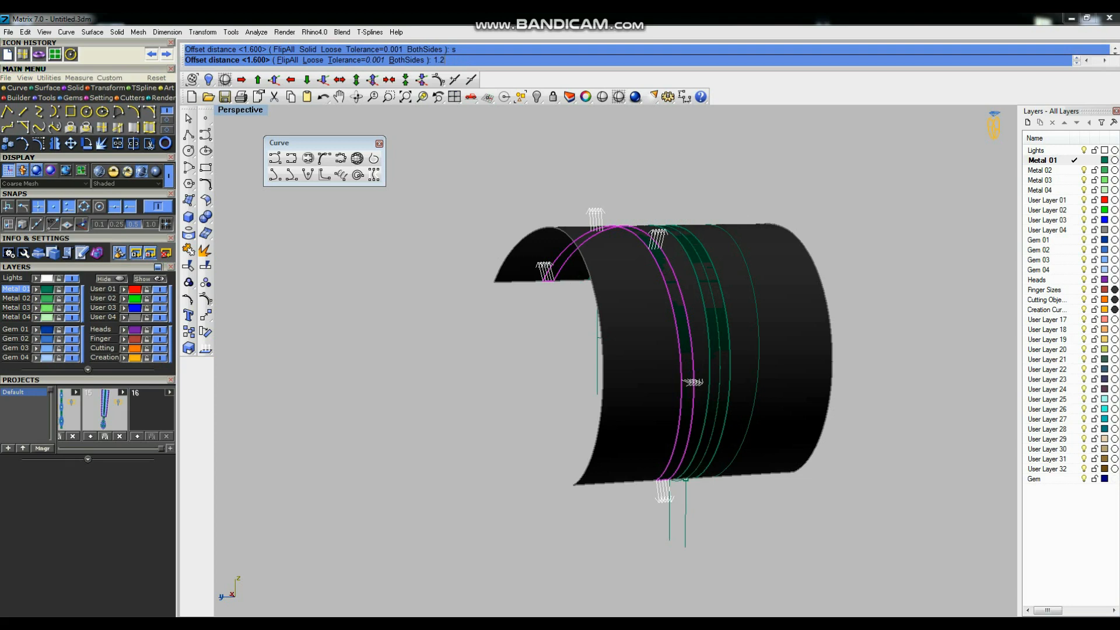
{"action": "right_click_drag", "start_coordinate": [814, 261], "coordinate": [708, 260]}
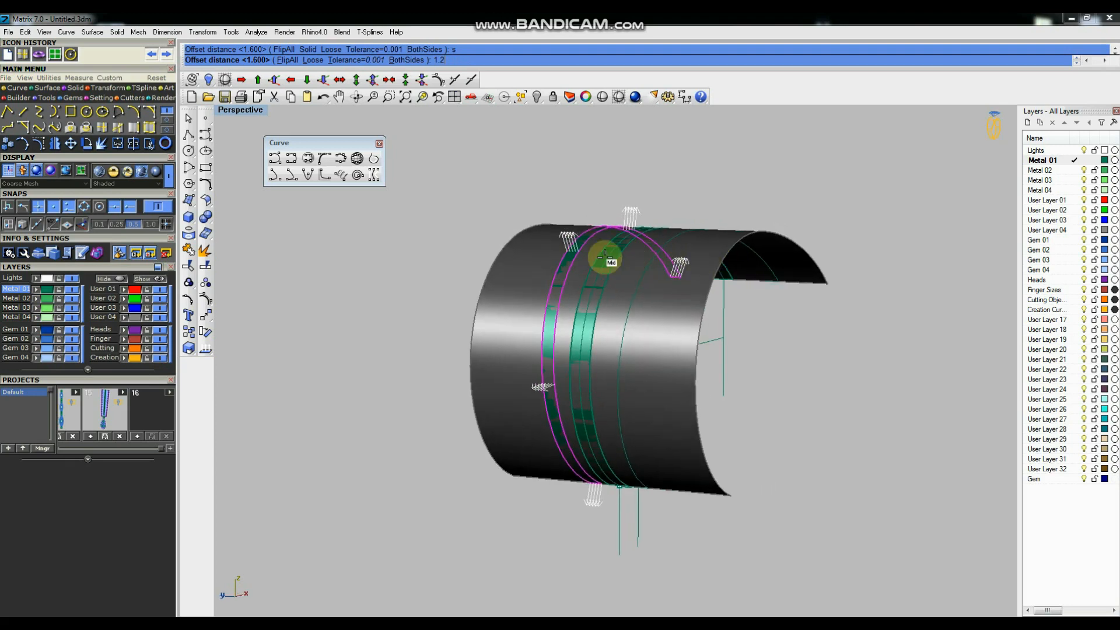
{"action": "scroll", "coordinate": [598, 254], "scroll_direction": "up", "scroll_amount": 3}
{"action": "scroll", "coordinate": [642, 278], "scroll_direction": "down", "scroll_amount": 4}
{"action": "right_click_drag", "start_coordinate": [642, 277], "coordinate": [655, 225]}
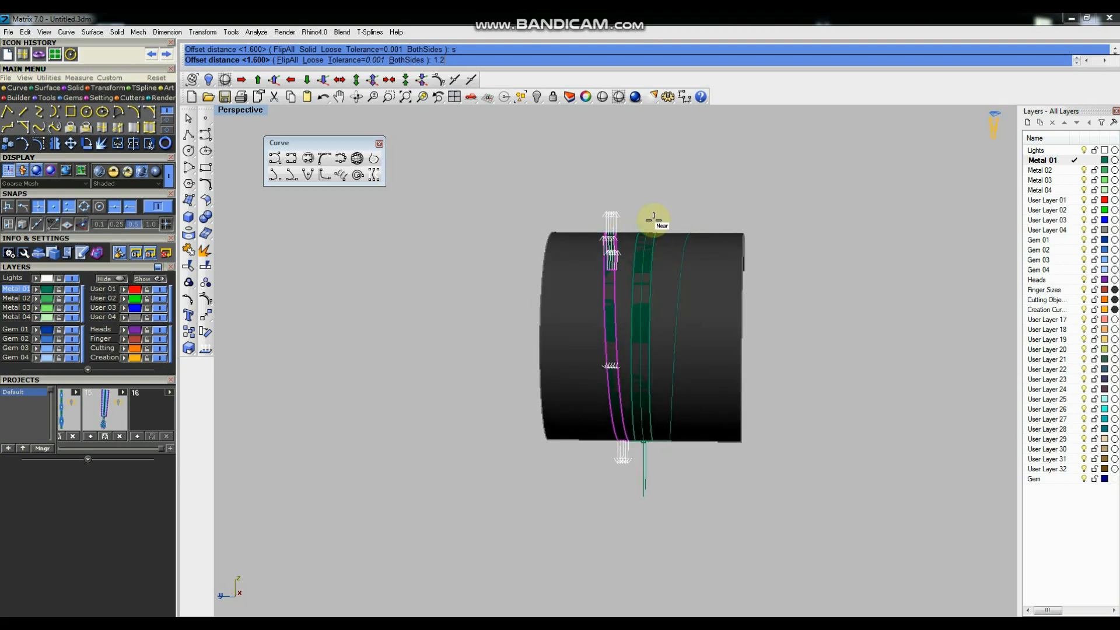
{"action": "key", "text": "Return"}
Offset the centre strip surface into a solid band, flipping the offset direction to point outward.
{"action": "mouse_move", "coordinate": [668, 239]}
{"action": "right_mouse_down"}
{"action": "mouse_move", "coordinate": [579, 247]}
{"action": "mouse_move", "coordinate": [697, 252]}
{"action": "mouse_move", "coordinate": [653, 247]}
{"action": "right_mouse_up"}
{"action": "scroll", "coordinate": [652, 247], "scroll_direction": "up", "scroll_amount": 4}
{"action": "left_click", "coordinate": [649, 255]}
{"action": "right_click", "coordinate": [690, 169]}
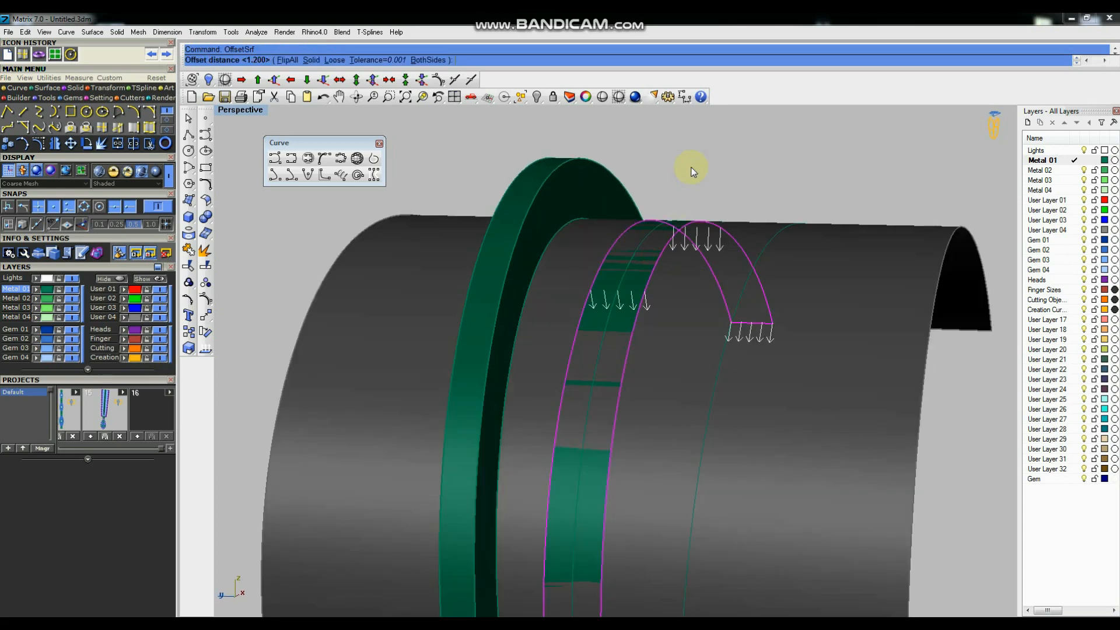
{"action": "type", "text": "f"}
{"action": "right_click", "coordinate": [692, 171]}
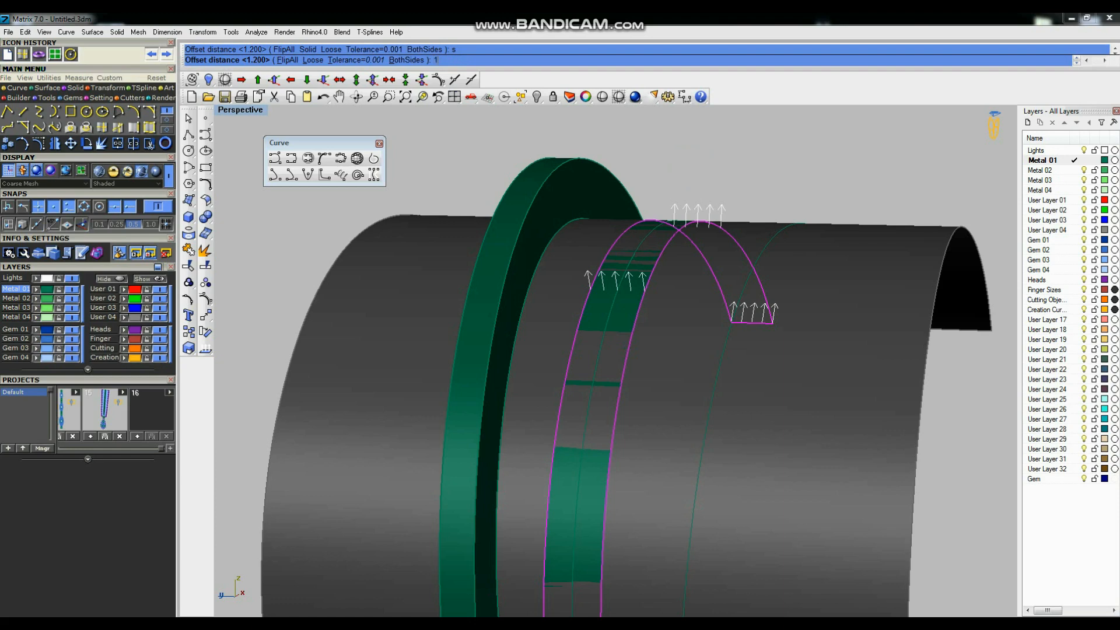
{"action": "right_click", "coordinate": [698, 173]}
Compare the heights and spacing of the two solid bands from several angles.
{"action": "right_click_drag", "start_coordinate": [841, 142], "coordinate": [613, 192]}
{"action": "scroll", "coordinate": [614, 190], "scroll_direction": "up", "scroll_amount": 3}
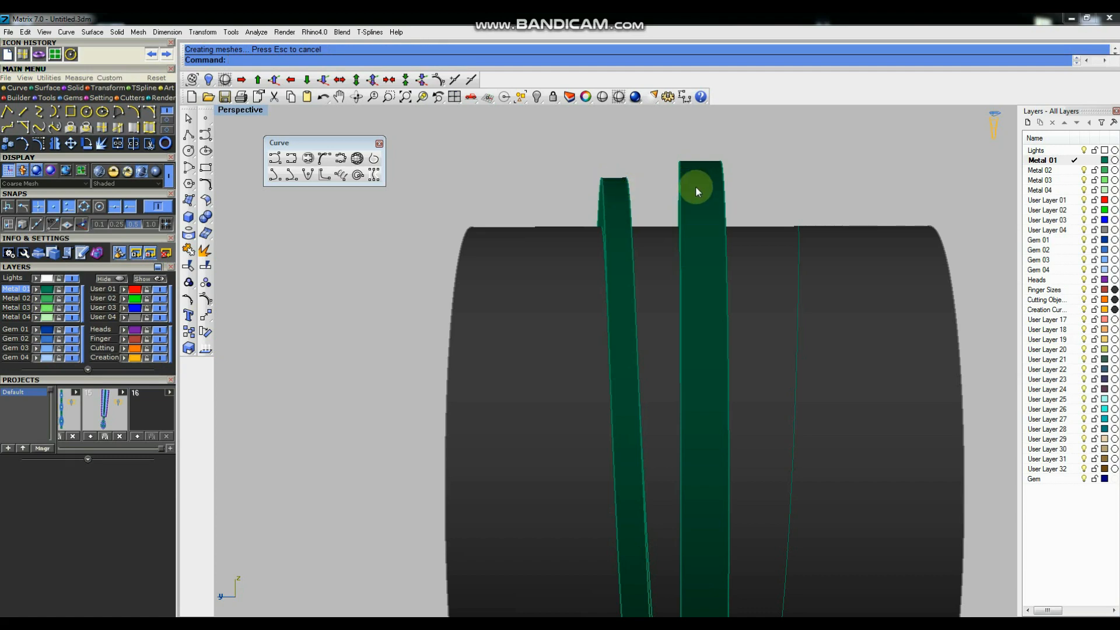
{"action": "mouse_move", "coordinate": [620, 178]}
{"action": "right_mouse_down"}
{"action": "mouse_move", "coordinate": [657, 183]}
{"action": "mouse_move", "coordinate": [627, 175]}
{"action": "right_mouse_up"}
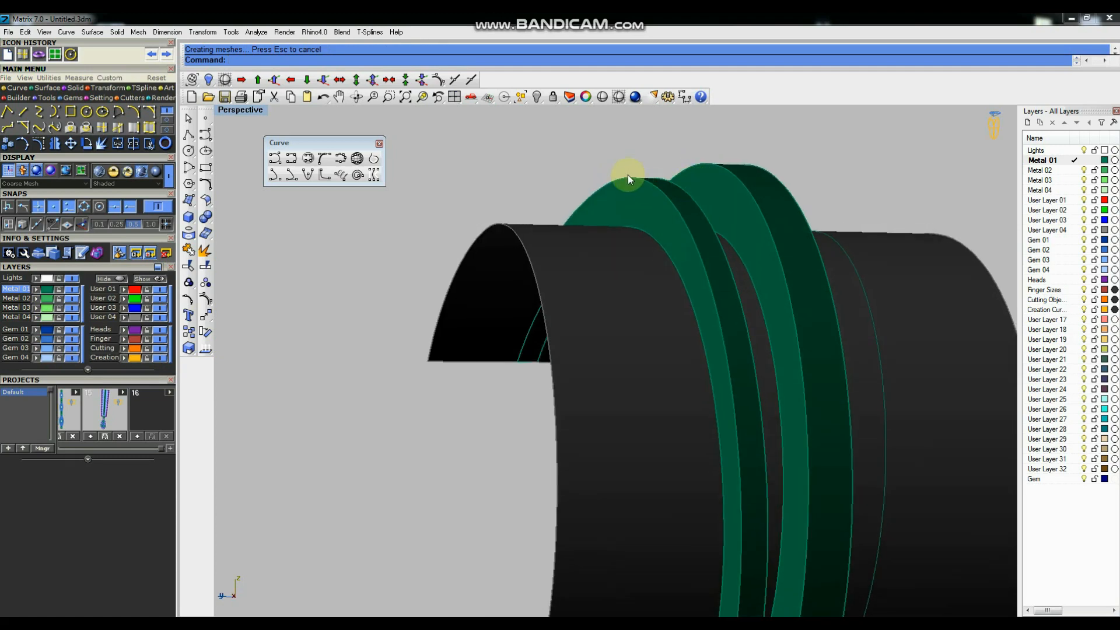
{"action": "scroll", "coordinate": [627, 175], "scroll_direction": "down", "scroll_amount": 2}
{"action": "right_click_drag", "start_coordinate": [740, 204], "coordinate": [680, 190]}
{"action": "scroll", "coordinate": [693, 182], "scroll_direction": "up", "scroll_amount": 3}
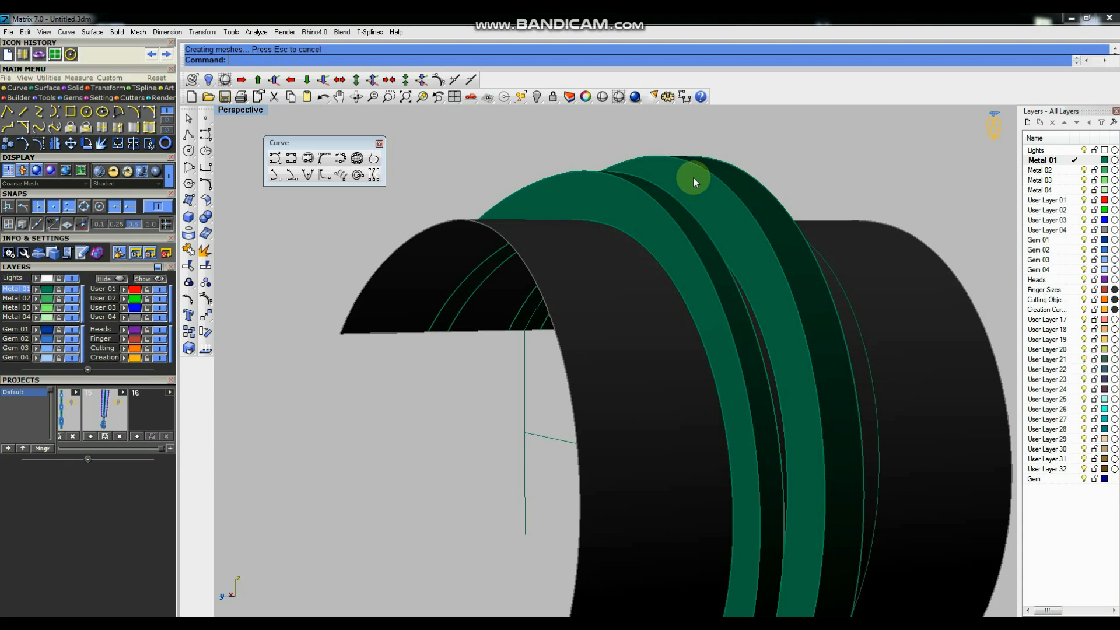
{"action": "scroll", "coordinate": [680, 160], "scroll_direction": "up", "scroll_amount": 3}
{"action": "scroll", "coordinate": [659, 165], "scroll_direction": "up", "scroll_amount": 2}
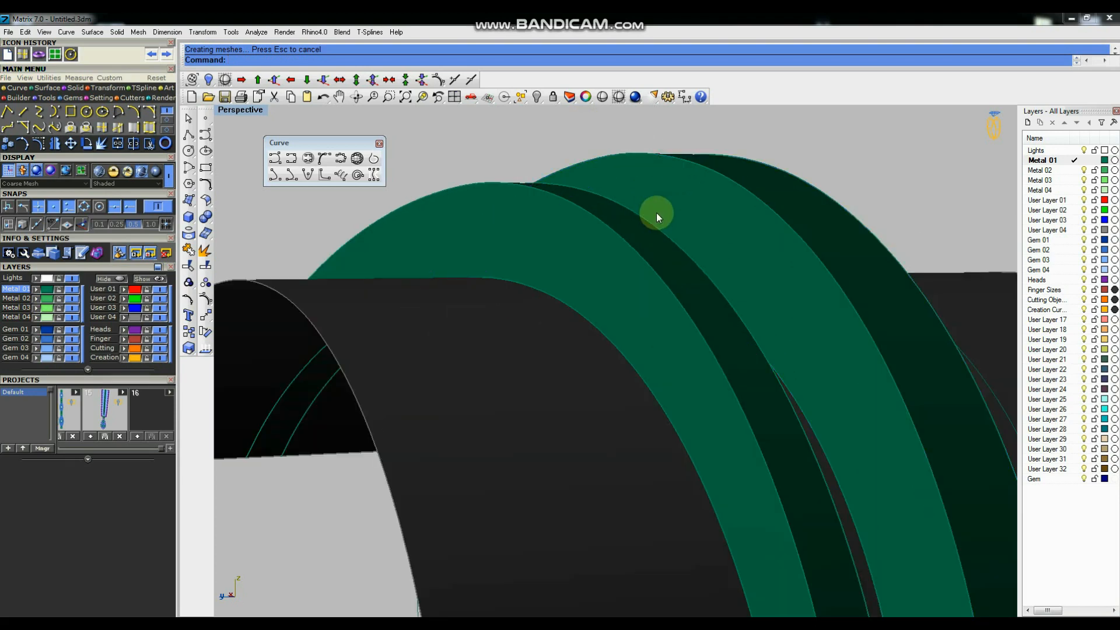
{"action": "scroll", "coordinate": [624, 201], "scroll_direction": "down", "scroll_amount": 1}
{"action": "scroll", "coordinate": [817, 180], "scroll_direction": "down", "scroll_amount": 3}
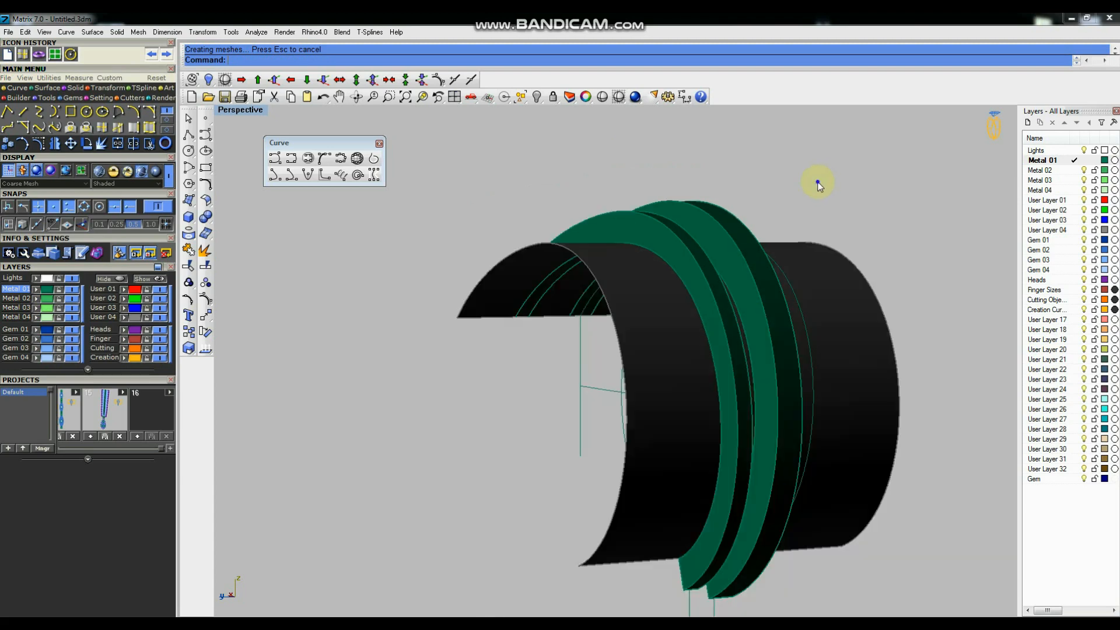
{"action": "right_click_drag", "start_coordinate": [817, 180], "coordinate": [769, 199]}
{"action": "scroll", "coordinate": [615, 240], "scroll_direction": "up", "scroll_amount": 1}
{"action": "scroll", "coordinate": [624, 224], "scroll_direction": "down", "scroll_amount": 1}
Mirror a copy of the solid side band across the horizontal axis through the origin in the Top view.
{"action": "right_click_drag", "start_coordinate": [624, 225], "coordinate": [620, 300]}
{"action": "scroll", "coordinate": [618, 292], "scroll_direction": "up", "scroll_amount": 4}
{"action": "scroll", "coordinate": [743, 305], "scroll_direction": "down", "scroll_amount": 5}
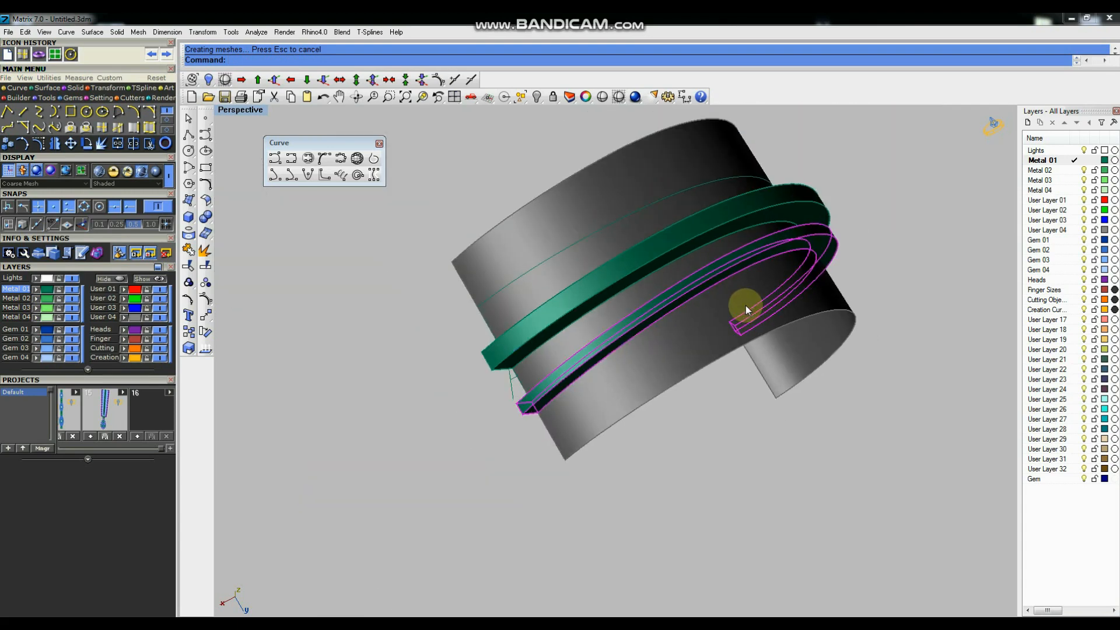
{"action": "key", "text": "ctrl+F1"}
{"action": "scroll", "coordinate": [719, 314], "scroll_direction": "down", "scroll_amount": 2}
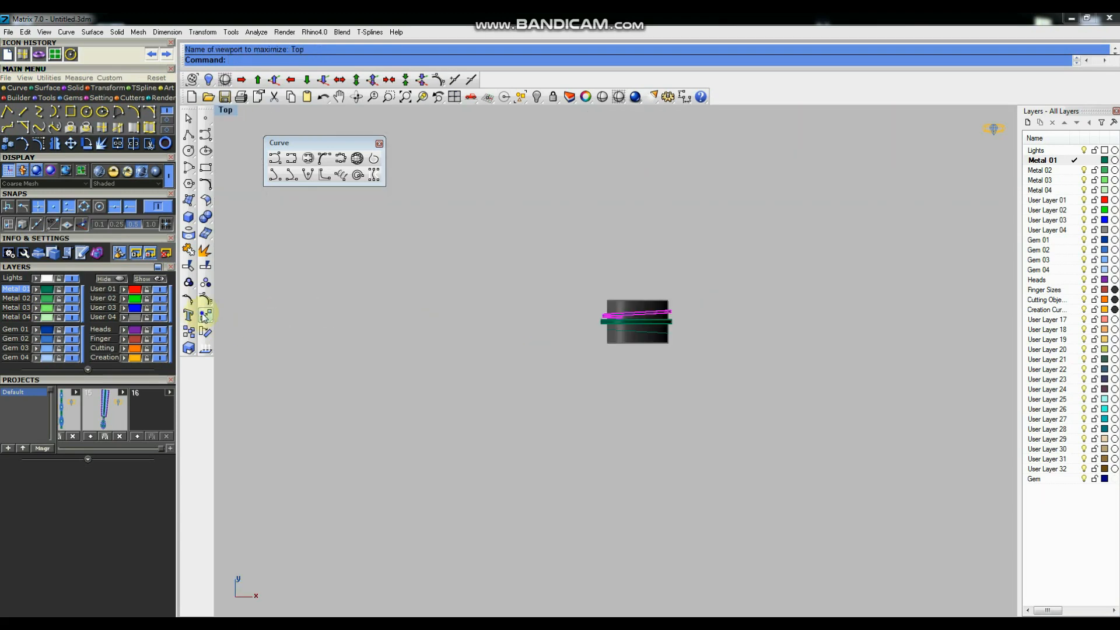
{"action": "left_click", "coordinate": [205, 315]}
{"action": "left_click", "coordinate": [306, 330]}
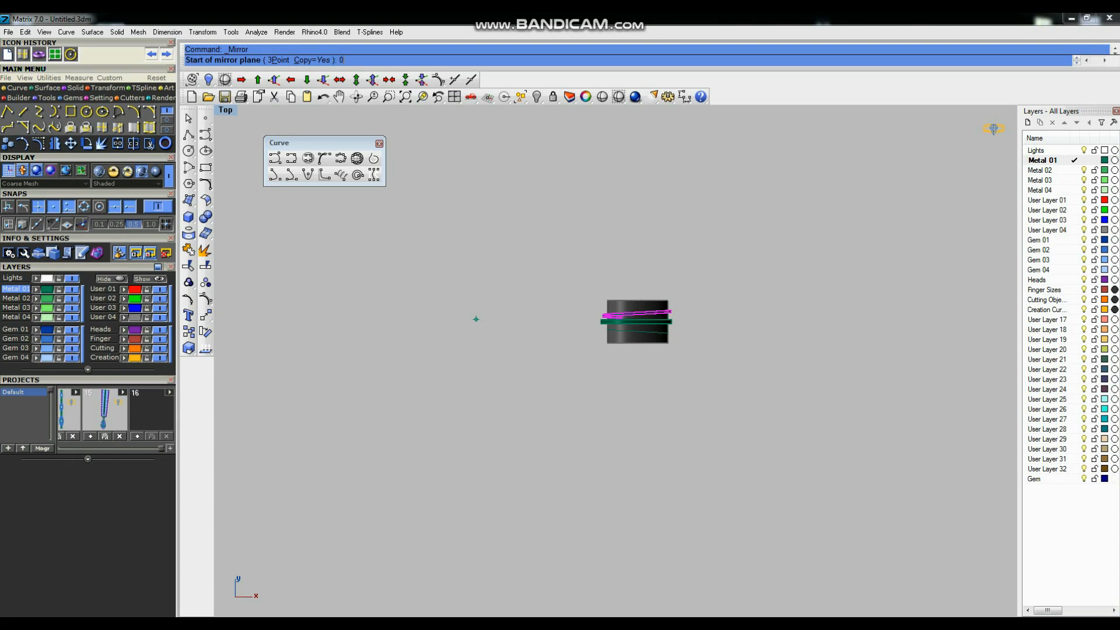
{"action": "type", "text": "0"}
{"action": "key", "text": "Return"}
{"action": "left_click", "coordinate": [450, 315]}
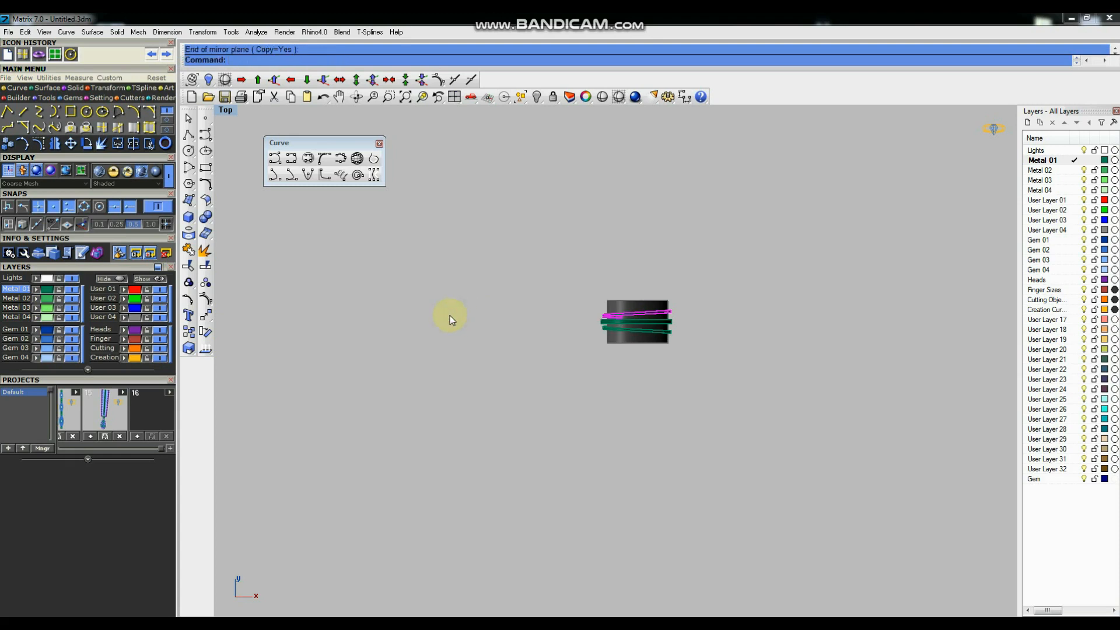
{"action": "key", "text": "ctrl+F4"}
{"action": "right_click_drag", "start_coordinate": [837, 324], "coordinate": [729, 266]}
Create a rectangular plane from corners around the whole curved piece in the Top view.
{"action": "key", "text": "ctrl+F1"}
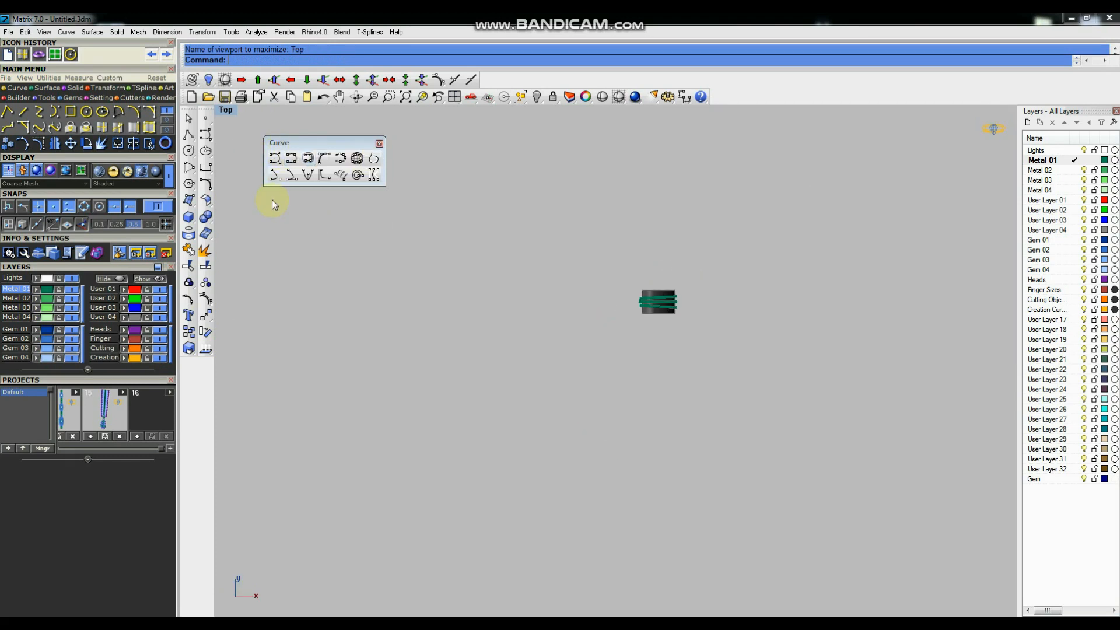
{"action": "left_click", "coordinate": [55, 54]}
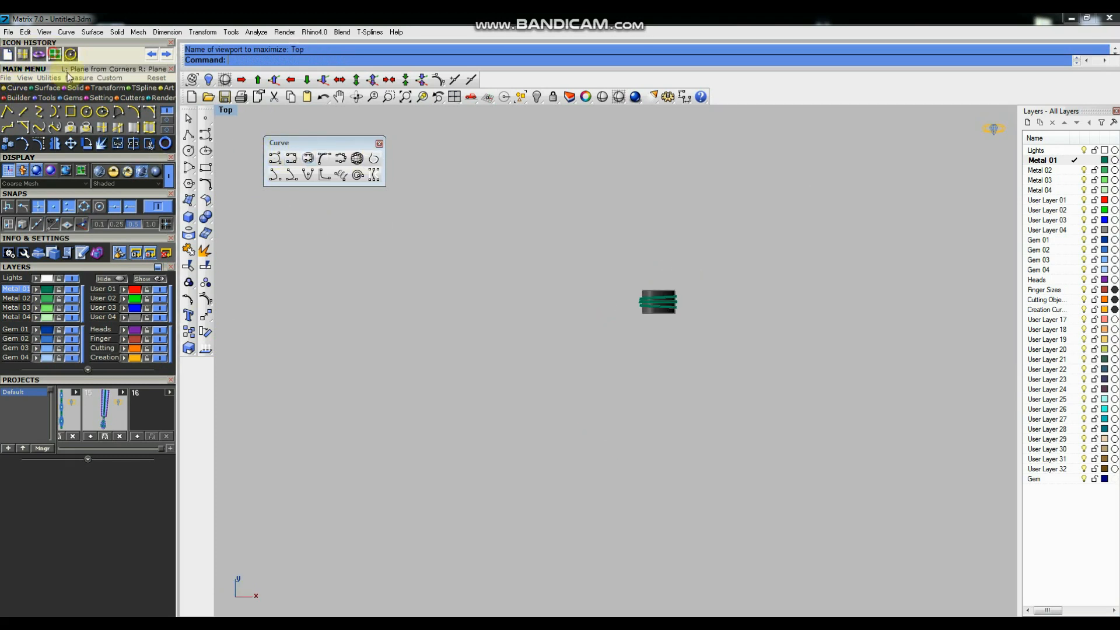
{"action": "scroll", "coordinate": [622, 275], "scroll_direction": "up", "scroll_amount": 6}
{"action": "left_click", "coordinate": [625, 276]}
{"action": "left_click", "coordinate": [746, 369]}
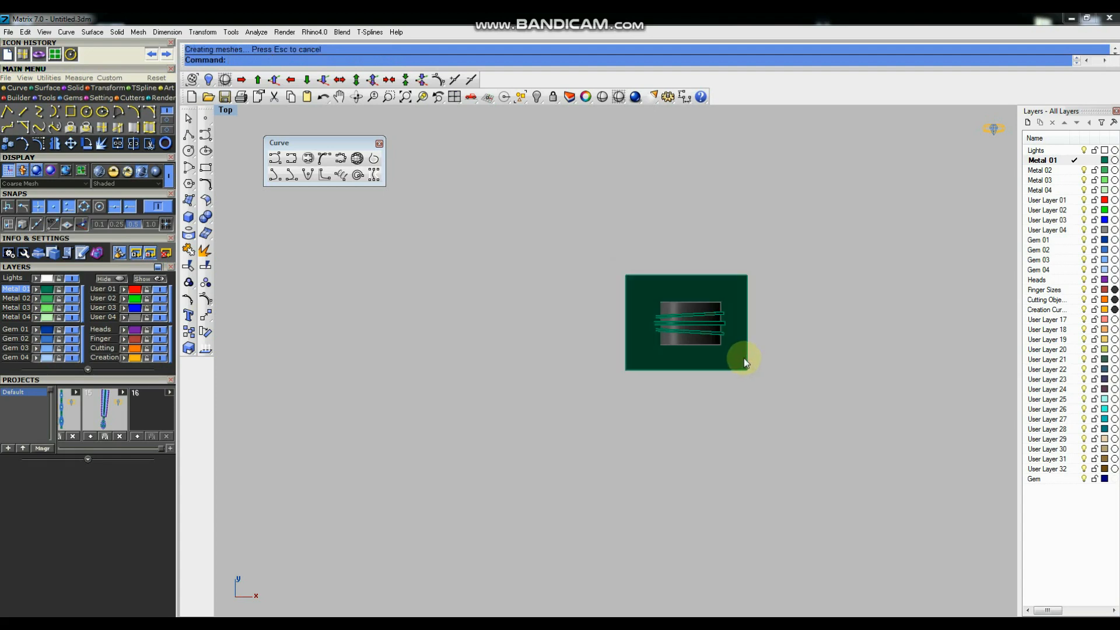
{"action": "key", "text": "ctrl+F4"}
{"action": "right_click_drag", "start_coordinate": [700, 381], "coordinate": [468, 328]}
Duplicate the two long outer edges of the solid centre band.
{"action": "right_click_drag", "start_coordinate": [592, 347], "coordinate": [555, 324]}
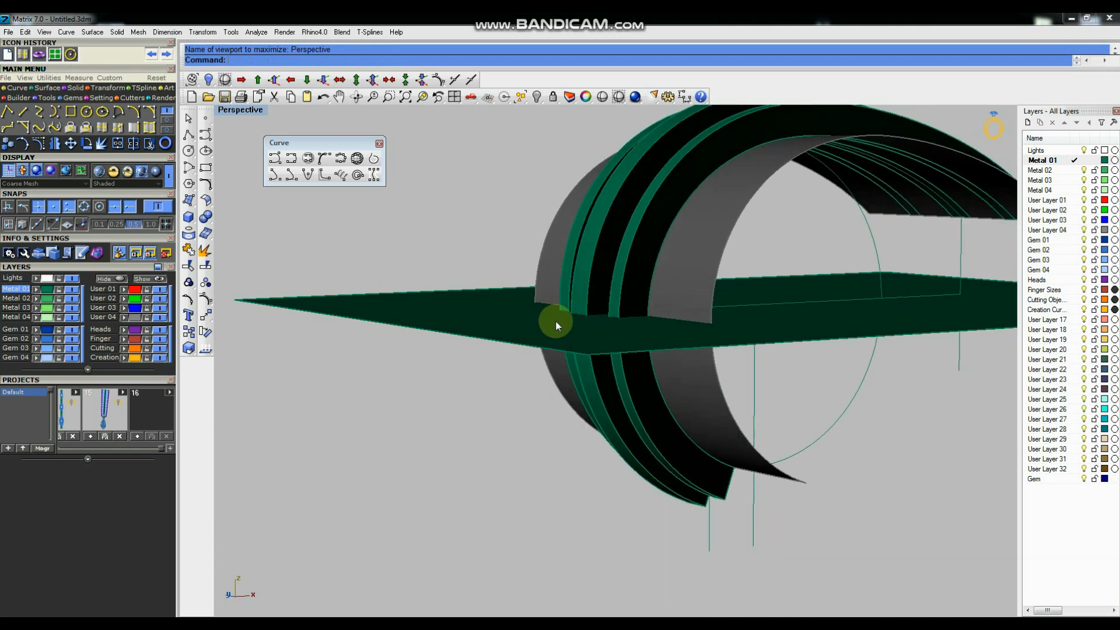
{"action": "left_click", "coordinate": [505, 309]}
{"action": "left_click", "coordinate": [265, 77]}
{"action": "scroll", "coordinate": [592, 294], "scroll_direction": "up", "scroll_amount": 3}
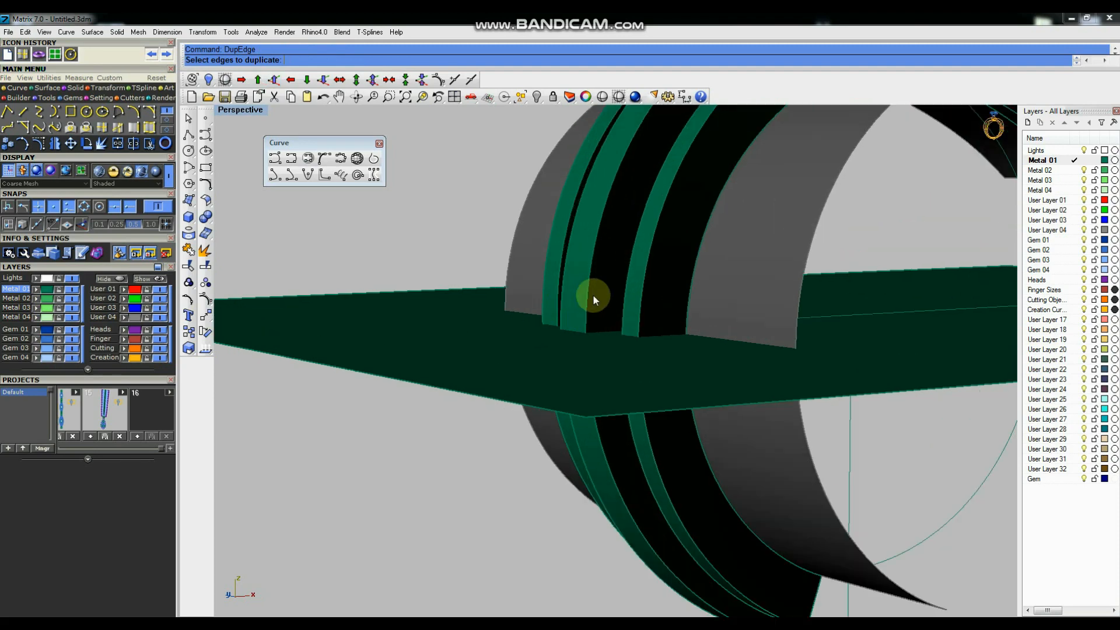
{"action": "left_click", "coordinate": [585, 292]}
{"action": "right_click_drag", "start_coordinate": [635, 304], "coordinate": [763, 319]}
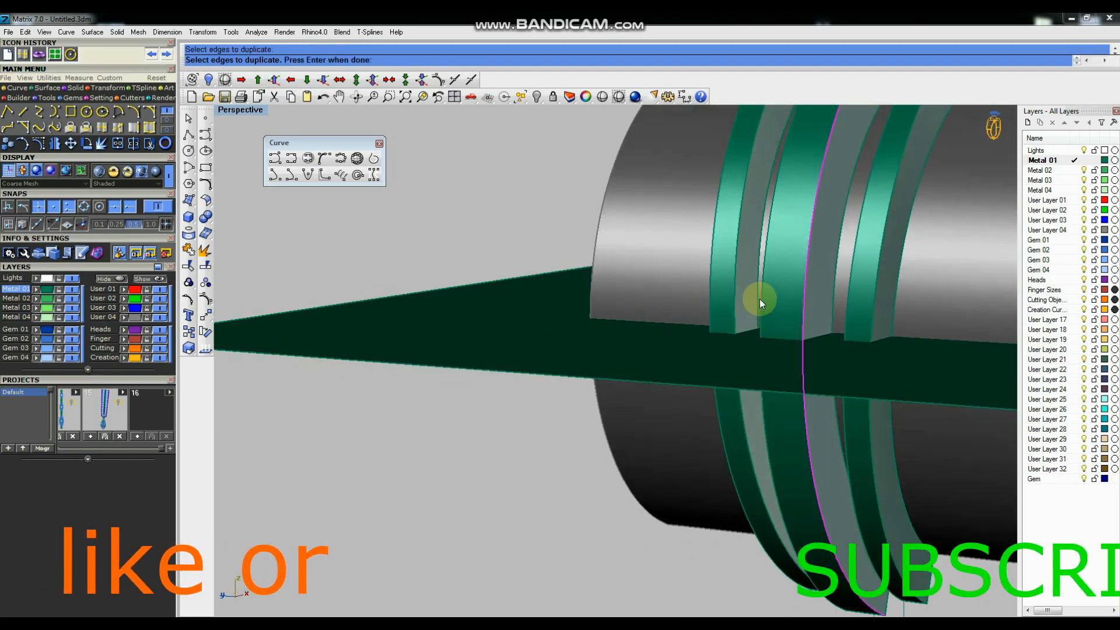
{"action": "left_click", "coordinate": [761, 296]}
{"action": "key", "text": "Return"}
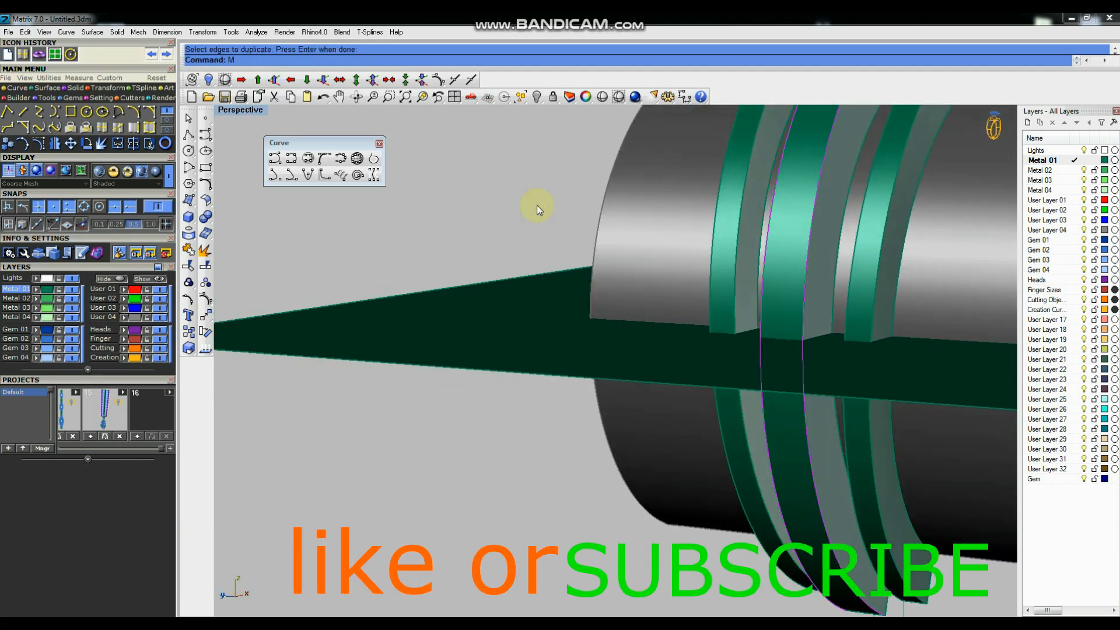
Create a mean curve between the two duplicated edges of the centre band.
{"action": "type", "text": "Me"}
{"action": "key", "text": "Return"}
{"action": "scroll", "coordinate": [537, 250], "scroll_direction": "down", "scroll_amount": 3}
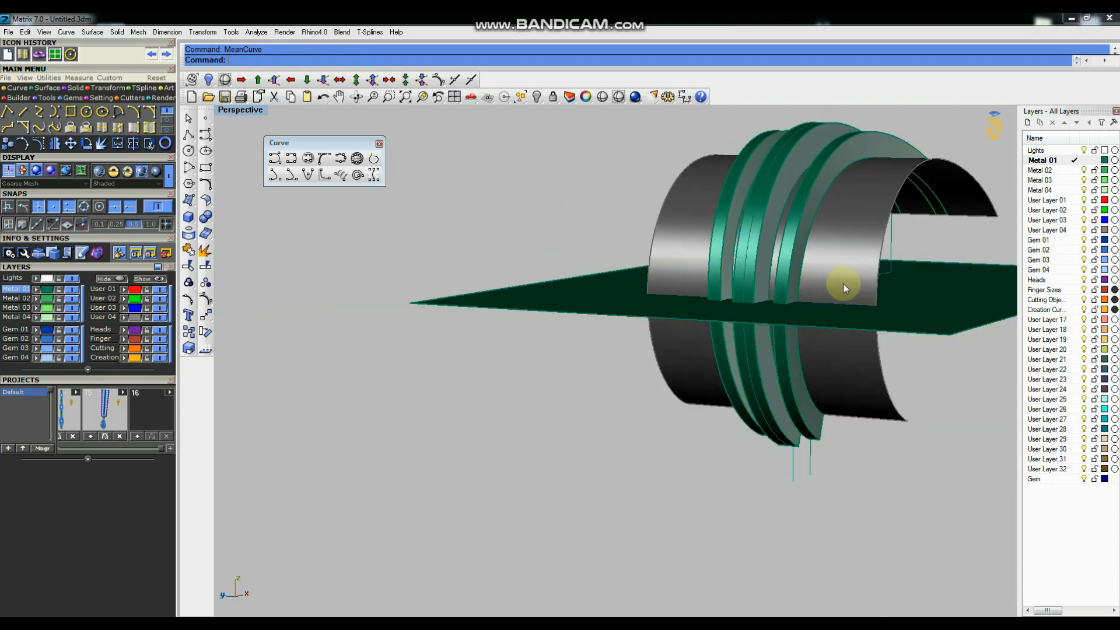
Lock the rectangular plane and switch to the Front view.
{"action": "right_click_drag", "start_coordinate": [845, 282], "coordinate": [629, 337]}
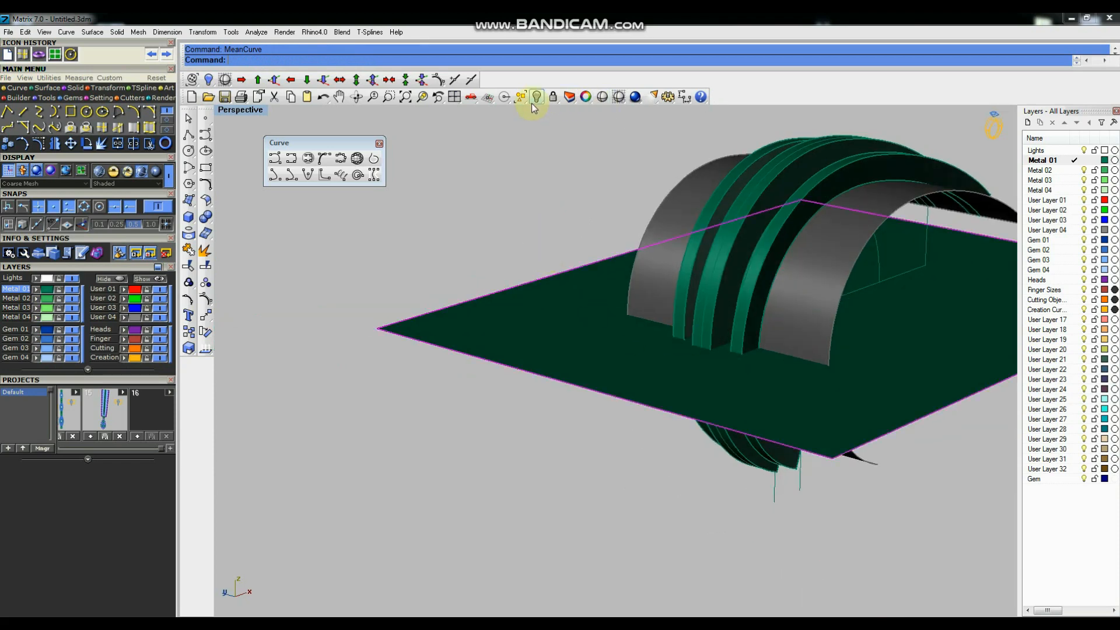
{"action": "left_click", "coordinate": [553, 97]}
{"action": "right_click_drag", "start_coordinate": [543, 230], "coordinate": [715, 282]}
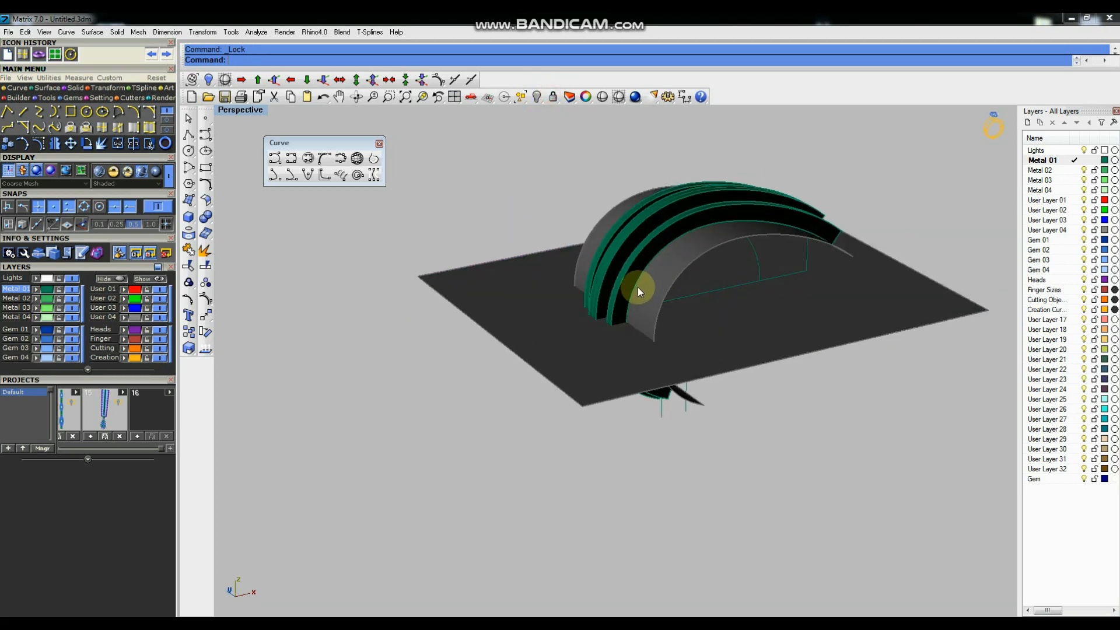
{"action": "key", "text": "ctrl+F2"}
{"action": "left_click", "coordinate": [188, 134]}
{"action": "key", "text": "Return"}
{"action": "scroll", "coordinate": [537, 324], "scroll_direction": "up", "scroll_amount": 8}
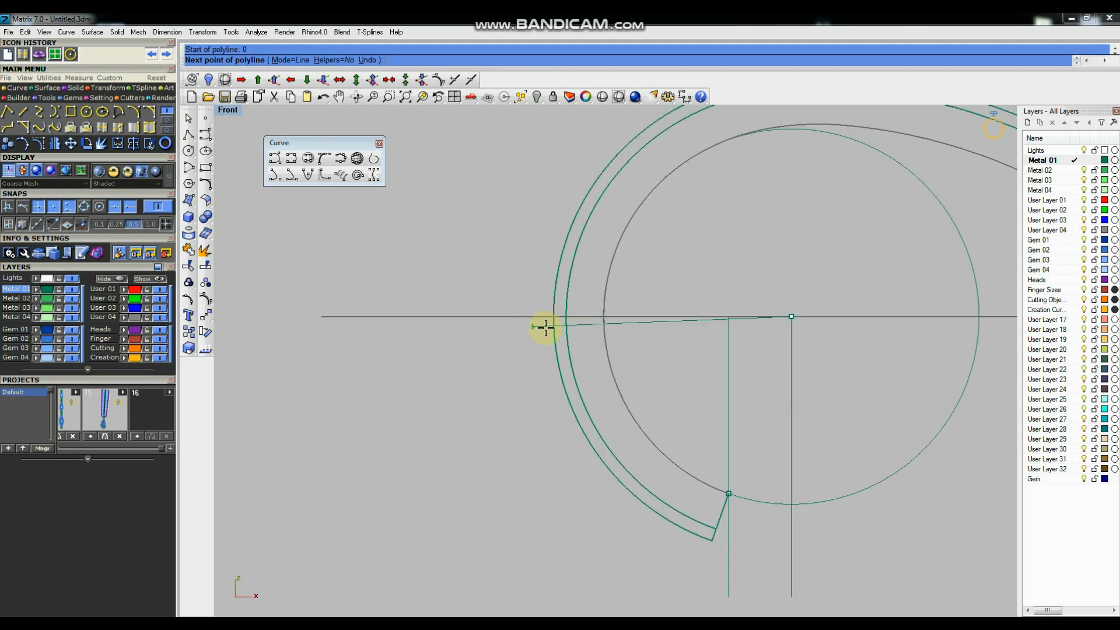
{"action": "left_click", "coordinate": [554, 311]}
{"action": "key", "text": "Return"}
{"action": "key", "text": "ctrl+z"}
Draw a straight polyline from the origin (0) to the bands' outer edge at the plane's level in the Front view.
{"action": "key", "text": "Return"}
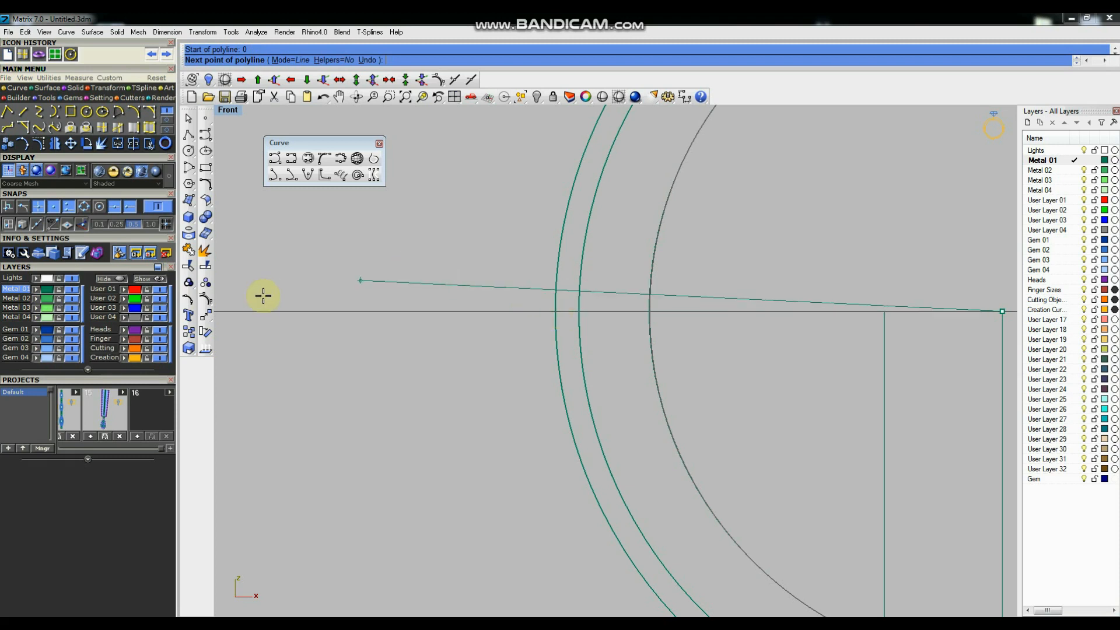
{"action": "scroll", "coordinate": [550, 320], "scroll_direction": "up", "scroll_amount": 3}
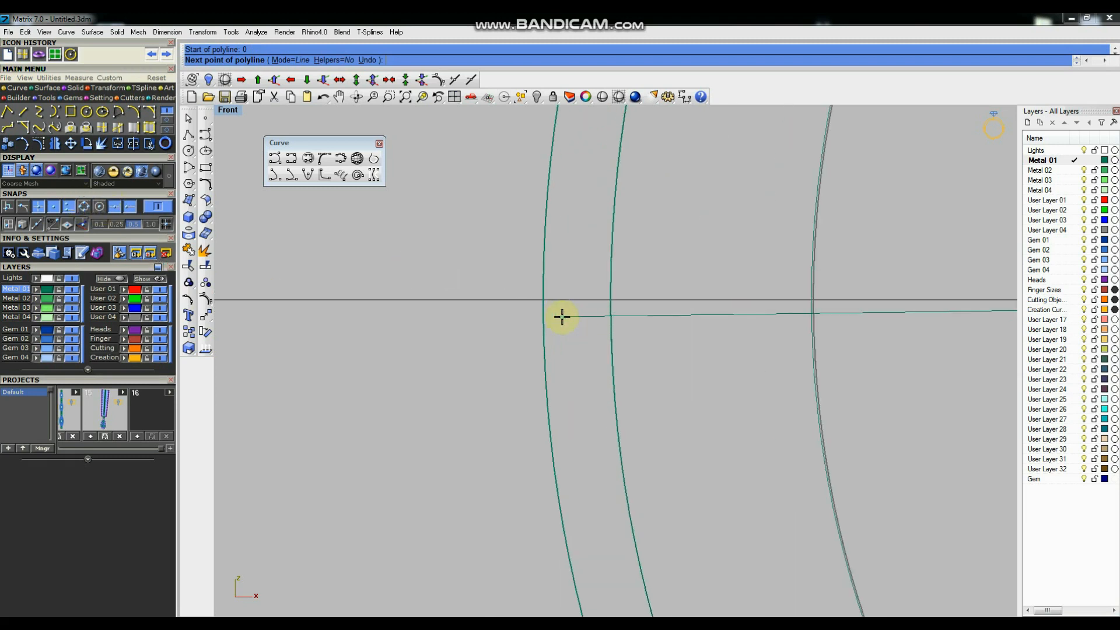
{"action": "left_click", "coordinate": [544, 301]}
{"action": "key", "text": "Return"}
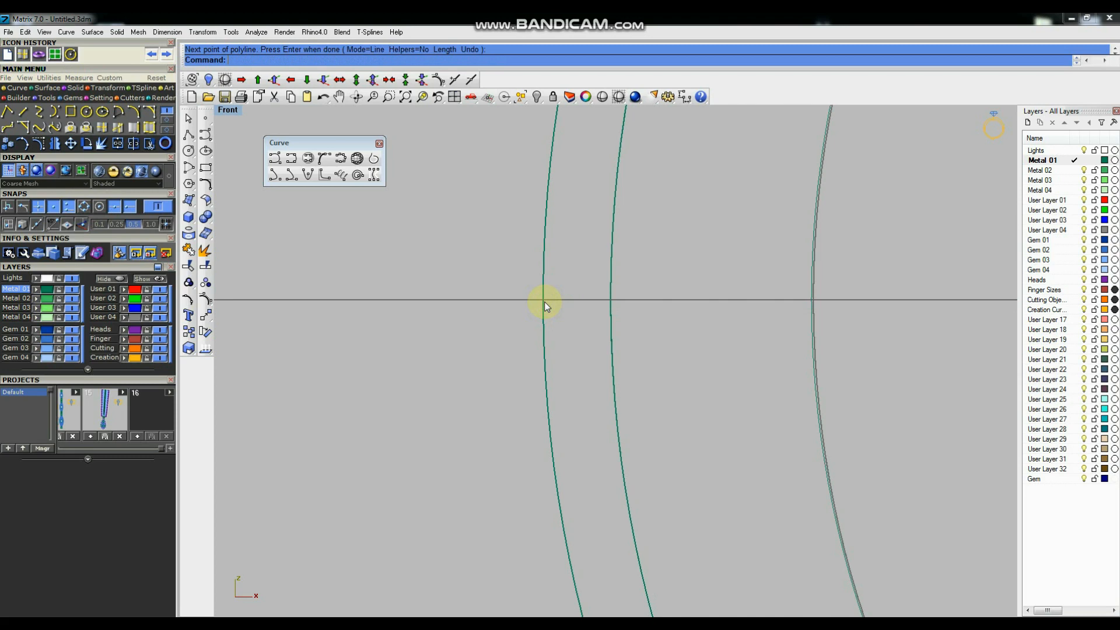
Return to the Perspective view and unlock the locked plane and curved surface.
{"action": "key", "text": "ctrl+F4"}
{"action": "right_click_drag", "start_coordinate": [561, 317], "coordinate": [680, 325]}
{"action": "right_click", "coordinate": [552, 97]}
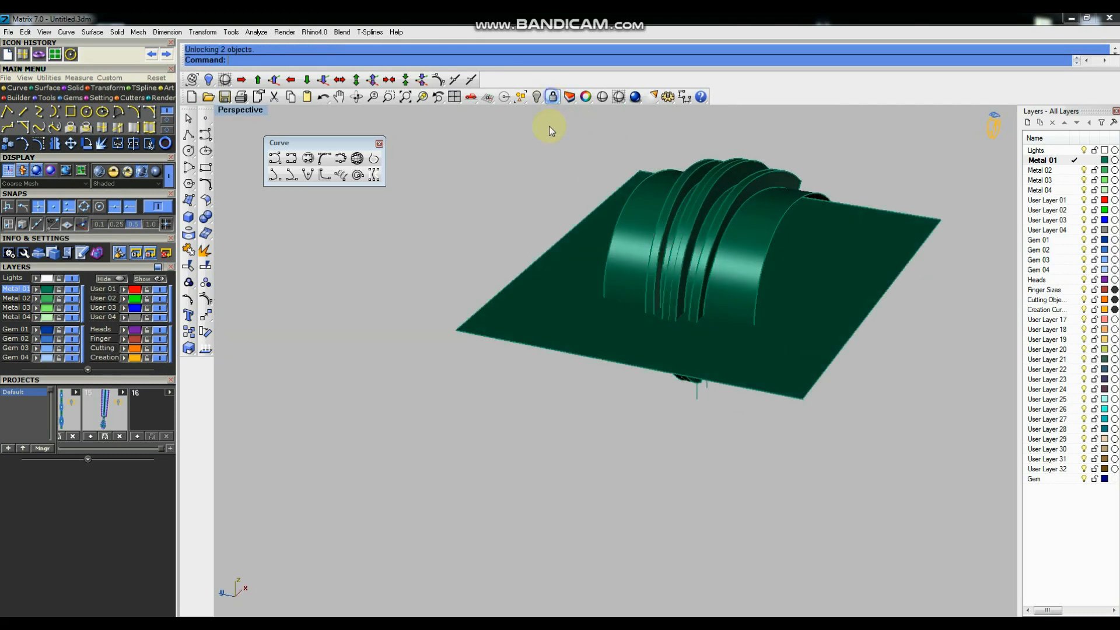
Boolean-split the two outer bands with the rectangular plane and hide the plane.
{"action": "scroll", "coordinate": [599, 292], "scroll_direction": "up", "scroll_amount": 3}
{"action": "left_click", "coordinate": [677, 296]}
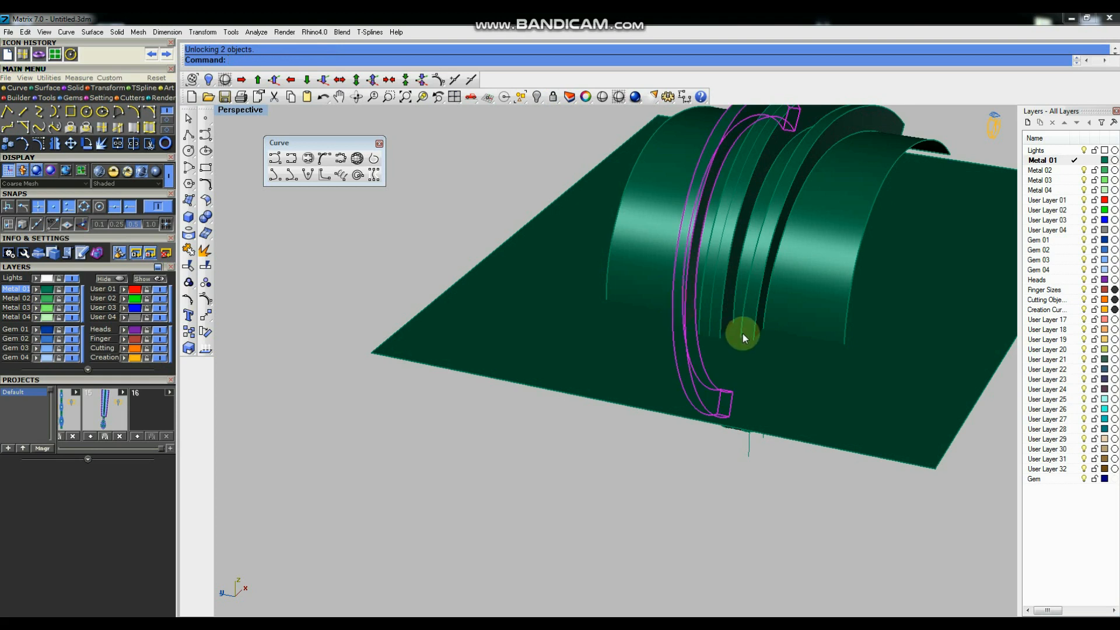
{"action": "left_click", "coordinate": [761, 334], "text": "shift"}
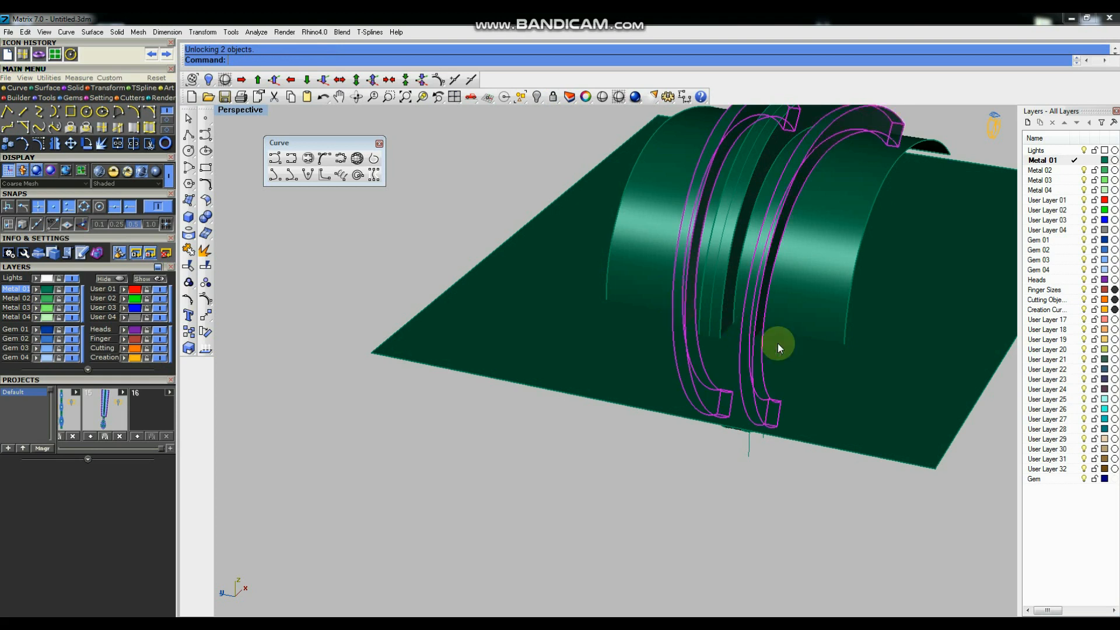
{"action": "left_click", "coordinate": [206, 218]}
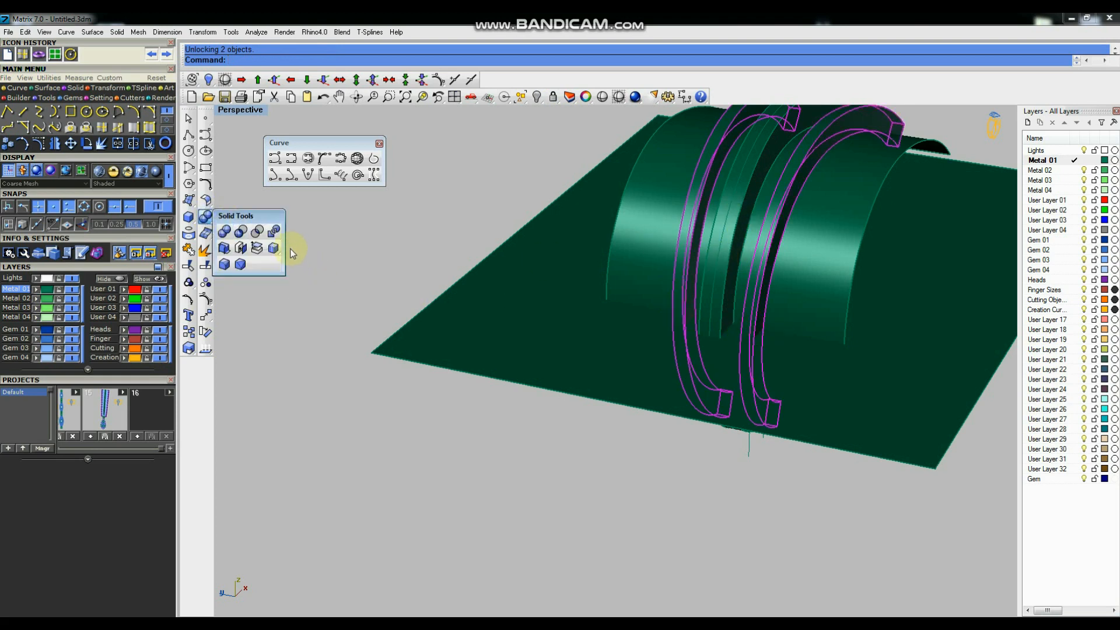
{"action": "left_click", "coordinate": [275, 229]}
{"action": "left_click", "coordinate": [556, 336]}
{"action": "right_click", "coordinate": [555, 337]}
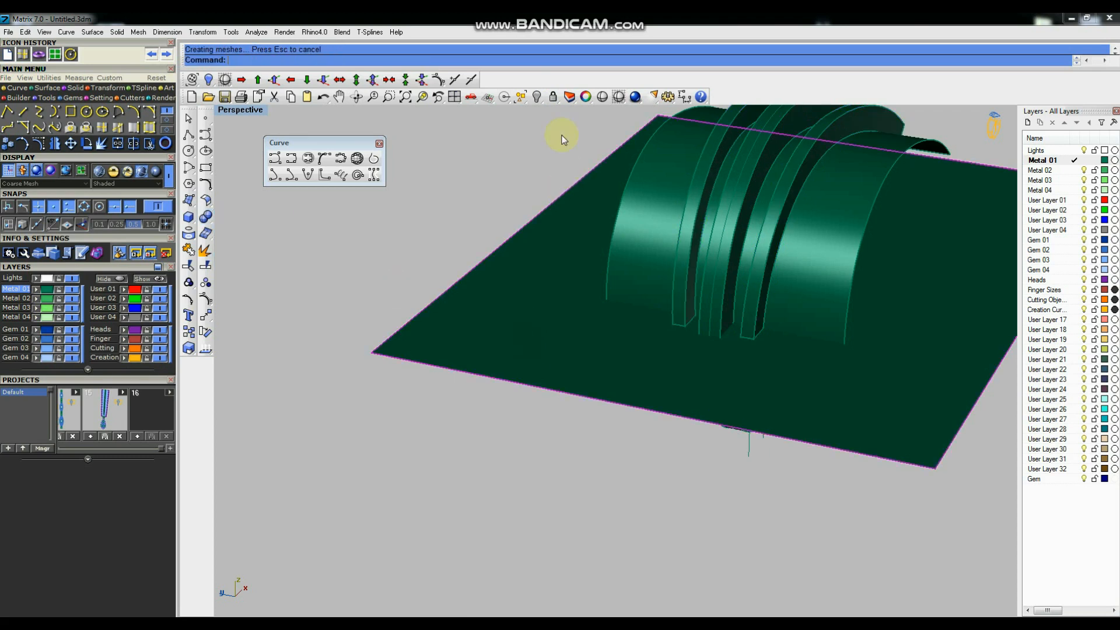
{"action": "left_click", "coordinate": [541, 101]}
Select the lower pieces of the two split outer bands for inspection and undo the last arc.
{"action": "right_click_drag", "start_coordinate": [779, 315], "coordinate": [750, 300]}
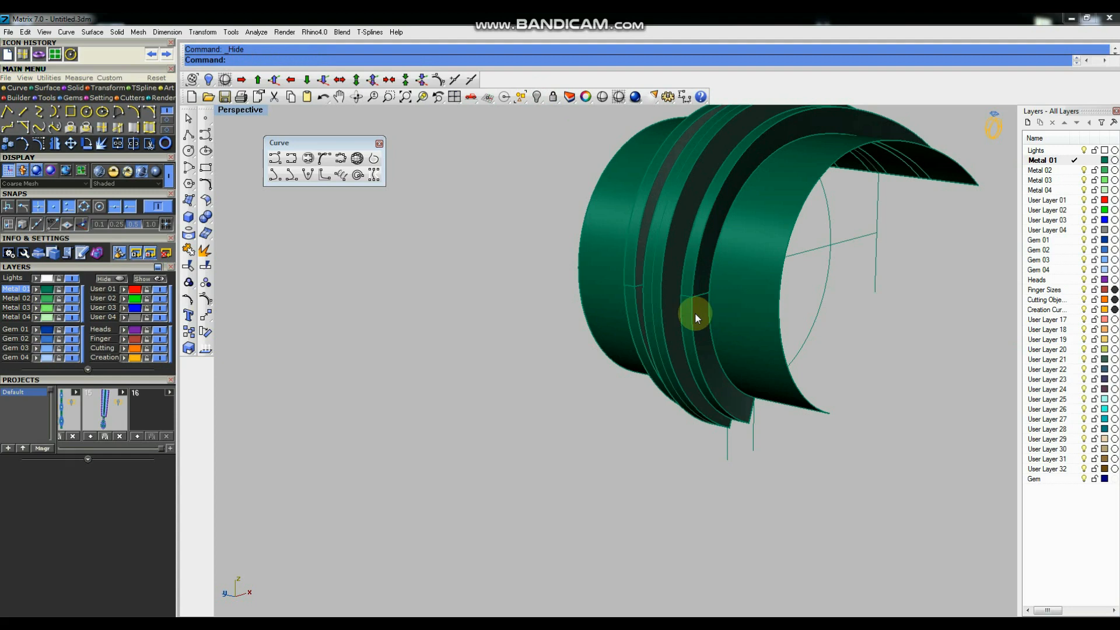
{"action": "scroll", "coordinate": [694, 310], "scroll_direction": "up", "scroll_amount": 5}
{"action": "left_click", "coordinate": [694, 309]}
{"action": "left_click", "coordinate": [574, 322], "text": "shift"}
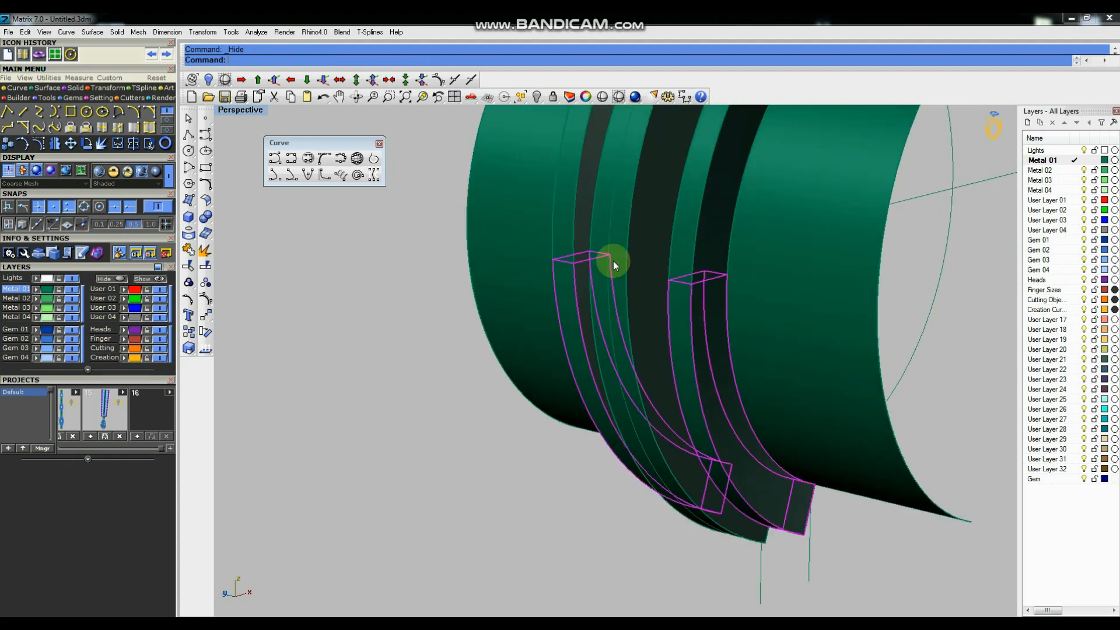
{"action": "scroll", "coordinate": [541, 313], "scroll_direction": "down", "scroll_amount": 5}
{"action": "right_click_drag", "start_coordinate": [582, 284], "coordinate": [516, 275]}
{"action": "key", "text": "ctrl+z"}
{"action": "right_click_drag", "start_coordinate": [390, 283], "coordinate": [570, 337]}
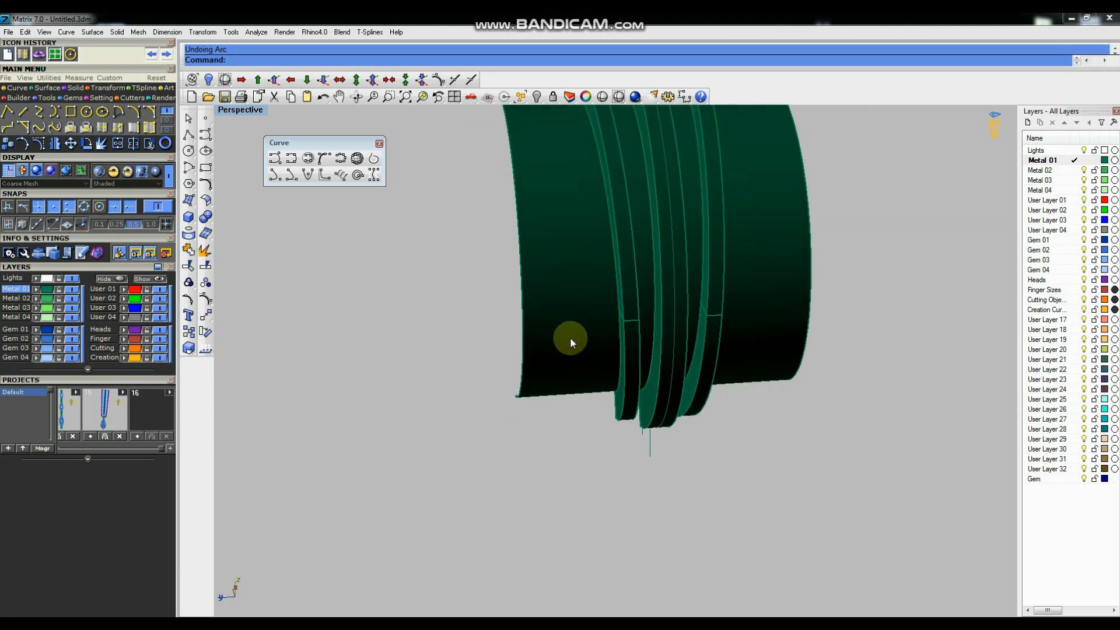
Draw a start-end-point arc between the outer bands' outside edges at the split, passing through the straight polyline's end in the Front view.
{"action": "left_click", "coordinate": [187, 167]}
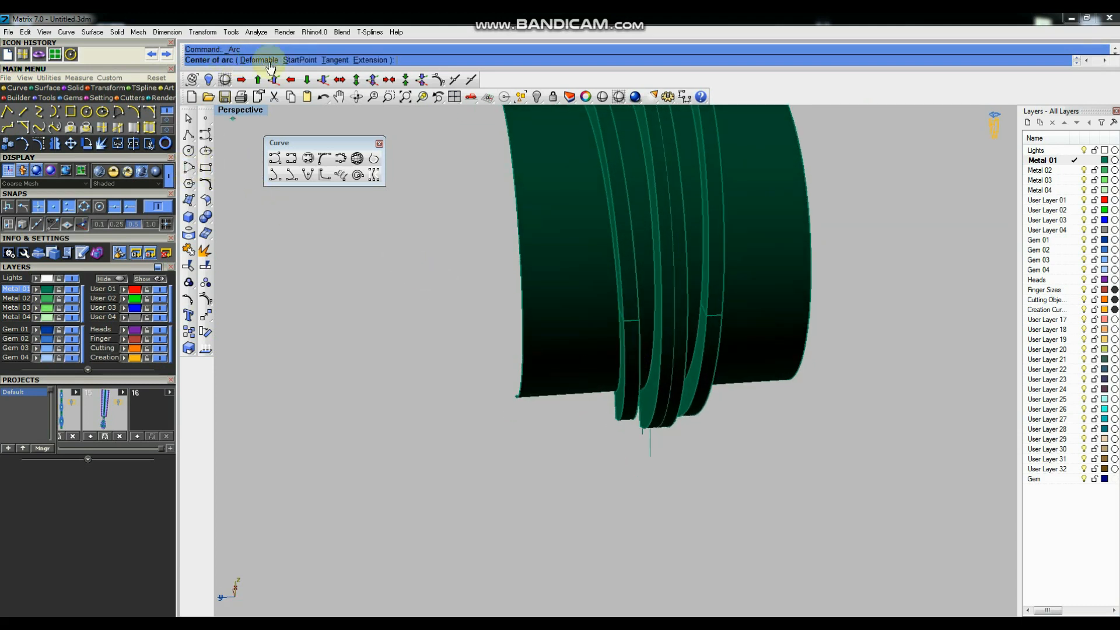
{"action": "left_click", "coordinate": [300, 60]}
{"action": "scroll", "coordinate": [625, 353], "scroll_direction": "up", "scroll_amount": 3}
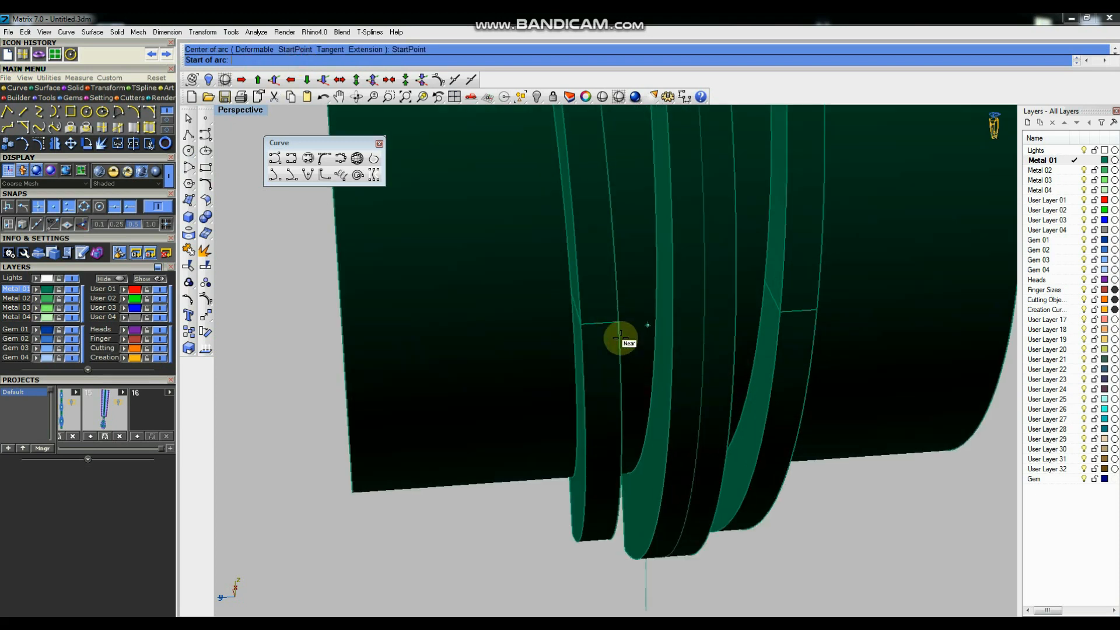
{"action": "left_click", "coordinate": [581, 325]}
{"action": "left_click", "coordinate": [820, 310]}
{"action": "key", "text": "ctrl+F2"}
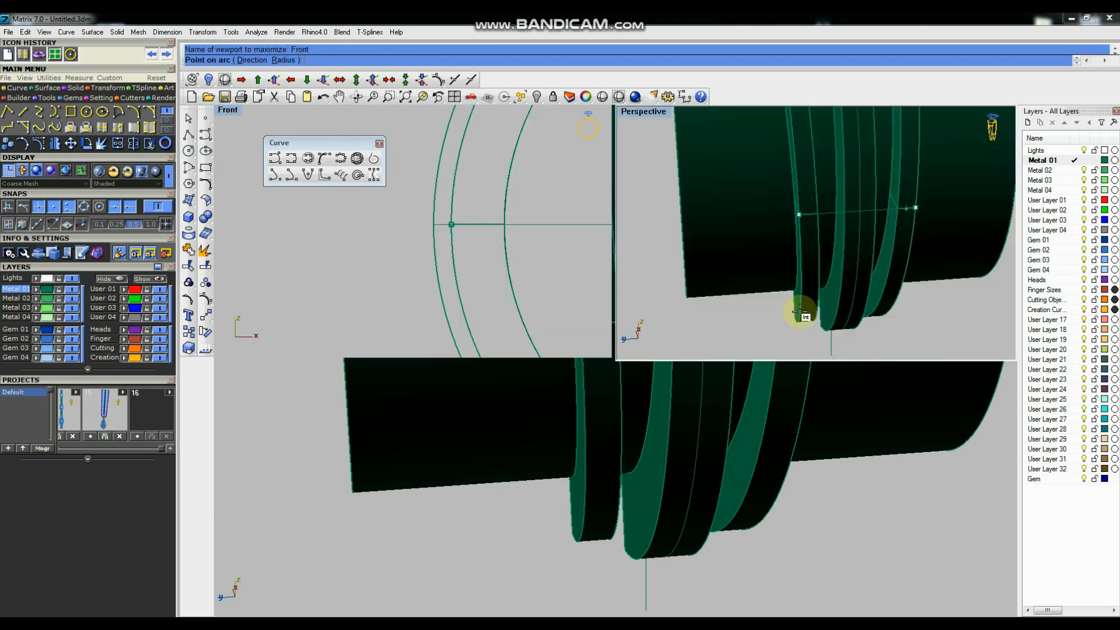
{"action": "scroll", "coordinate": [648, 328], "scroll_direction": "up", "scroll_amount": 3}
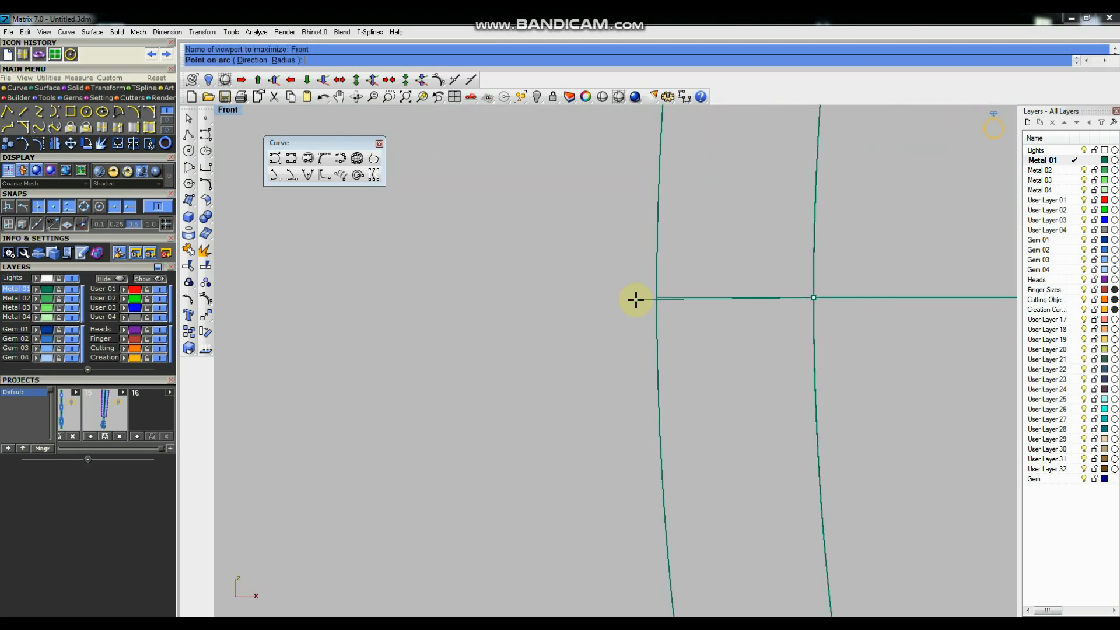
{"action": "left_click", "coordinate": [655, 298]}
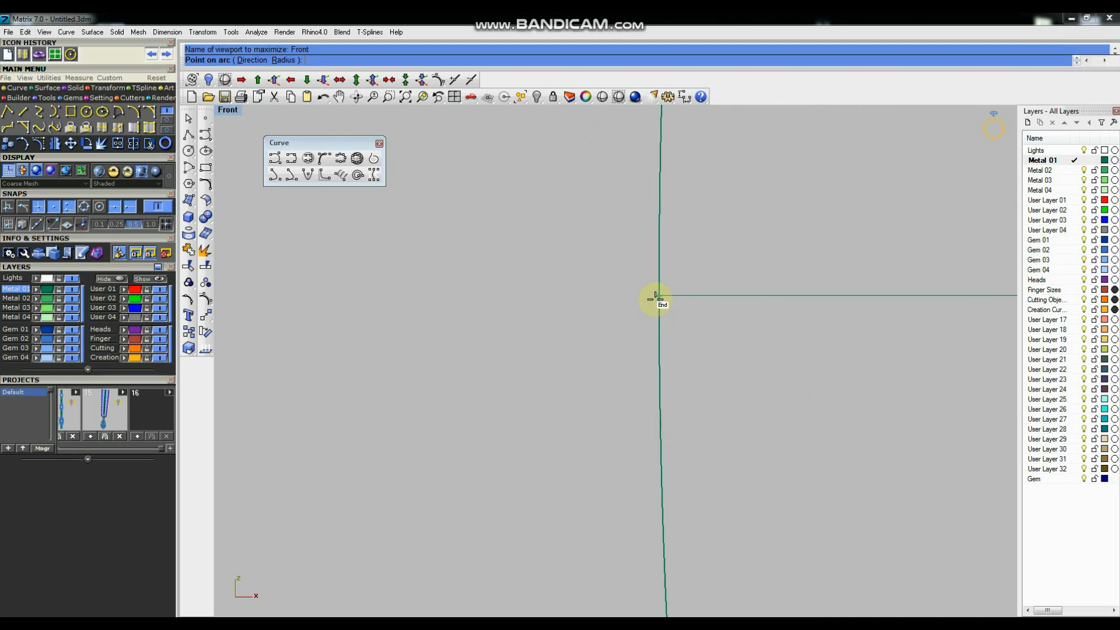
{"action": "key", "text": "ctrl+F4"}
Draw a second start-end-point arc across the bands' lower ends, joining the outer bands' outside corners and passing over the centre band.
{"action": "right_click_drag", "start_coordinate": [637, 305], "coordinate": [665, 303]}
{"action": "left_click", "coordinate": [186, 168]}
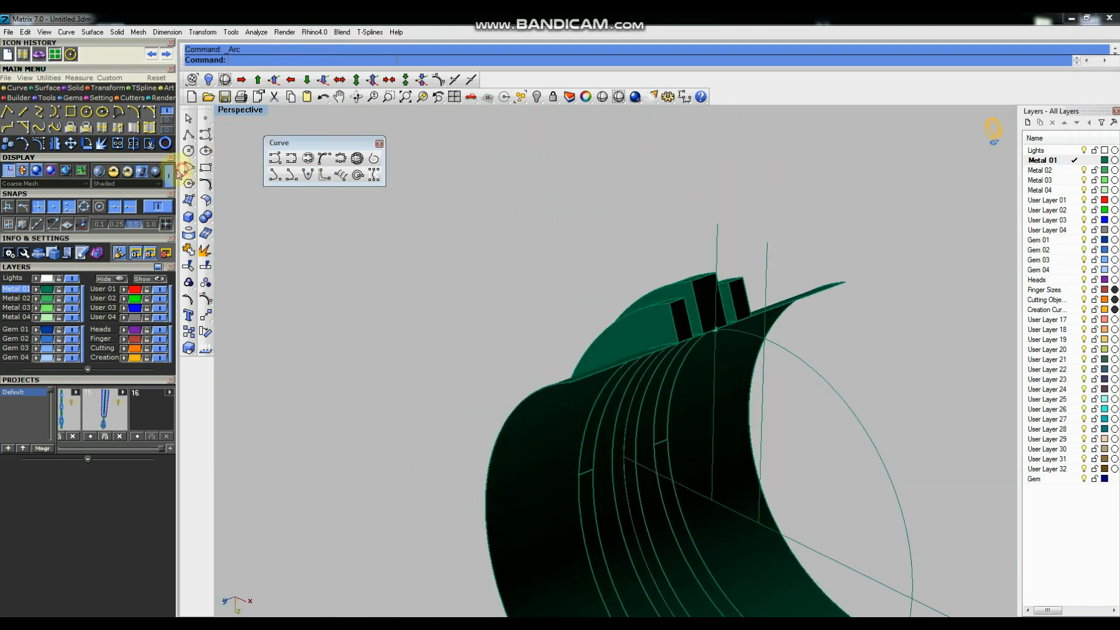
{"action": "left_click", "coordinate": [296, 49]}
{"action": "scroll", "coordinate": [685, 318], "scroll_direction": "up", "scroll_amount": 3}
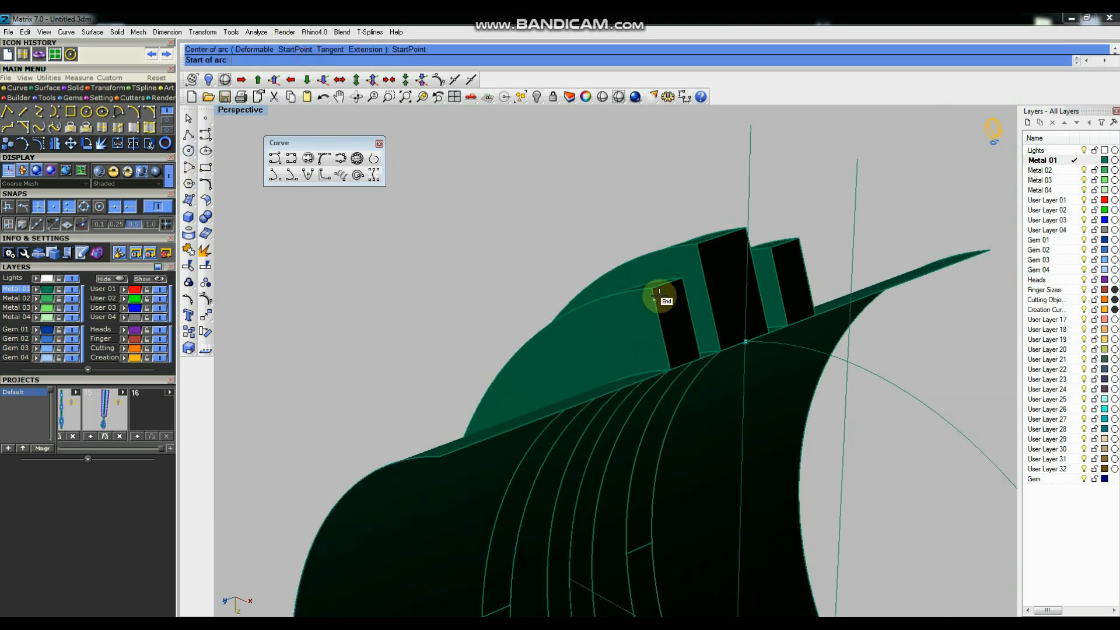
{"action": "left_click", "coordinate": [653, 290]}
{"action": "left_click", "coordinate": [800, 238]}
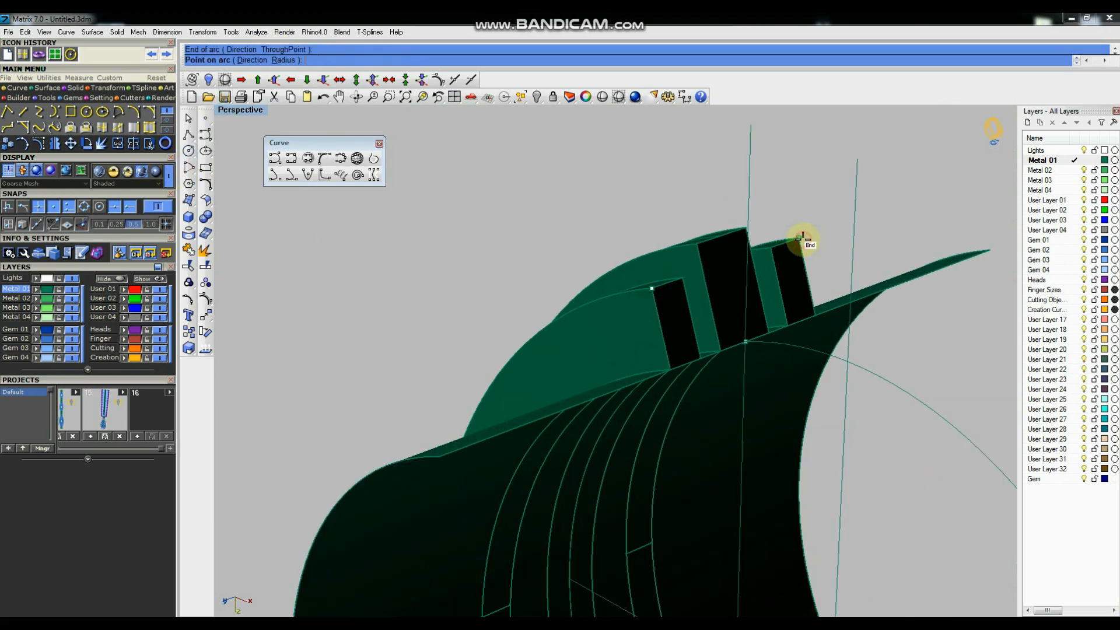
{"action": "left_click", "coordinate": [721, 238]}
Duplicate the outside edge of each outer band between the two arcs with DupEdge.
{"action": "scroll", "coordinate": [736, 234], "scroll_direction": "down", "scroll_amount": 3}
{"action": "right_click_drag", "start_coordinate": [737, 233], "coordinate": [771, 313]}
{"action": "scroll", "coordinate": [683, 284], "scroll_direction": "down", "scroll_amount": 3}
{"action": "mouse_move", "coordinate": [682, 284]}
{"action": "right_mouse_down"}
{"action": "mouse_move", "coordinate": [742, 430]}
{"action": "mouse_move", "coordinate": [732, 395]}
{"action": "mouse_move", "coordinate": [690, 379]}
{"action": "mouse_move", "coordinate": [679, 269]}
{"action": "mouse_move", "coordinate": [684, 287]}
{"action": "right_mouse_up"}
{"action": "type", "text": "dup"}
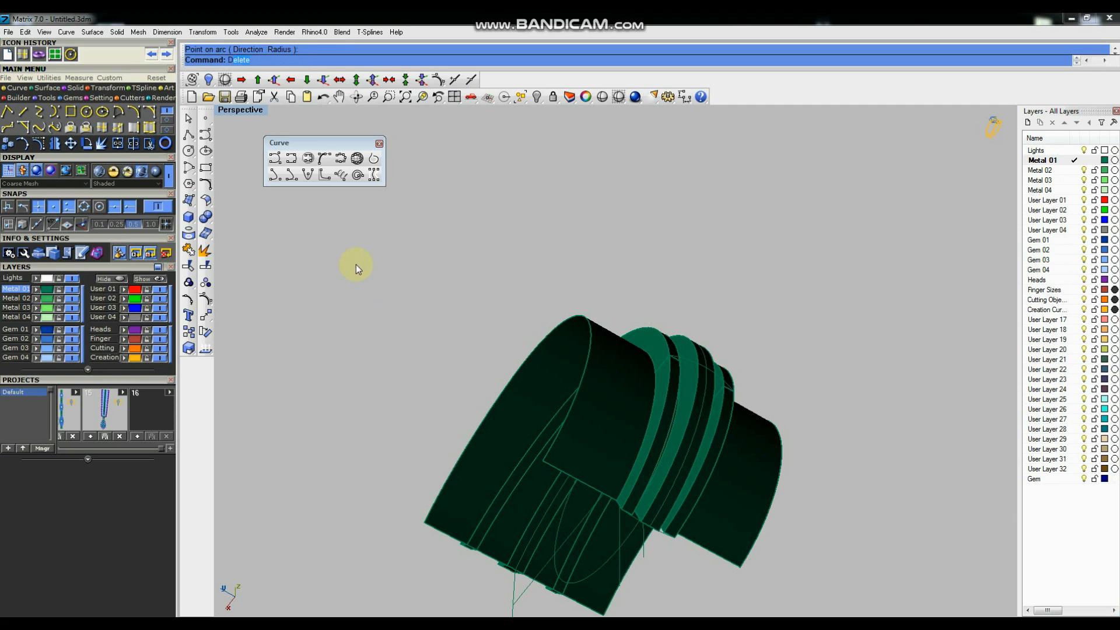
{"action": "left_click", "coordinate": [271, 75]}
{"action": "scroll", "coordinate": [662, 446], "scroll_direction": "up", "scroll_amount": 2}
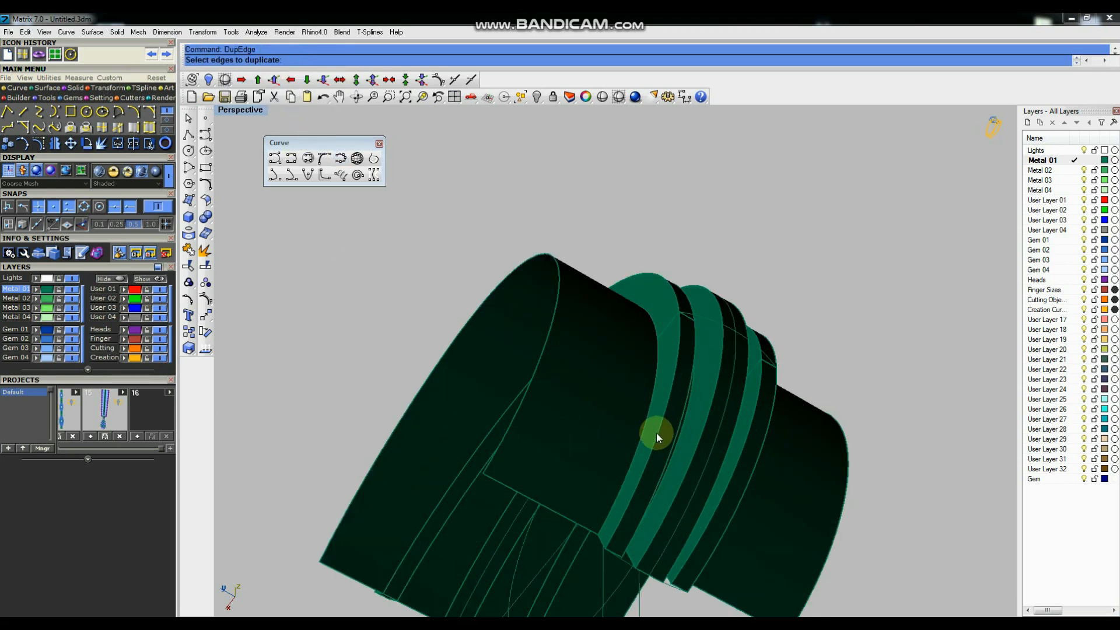
{"action": "left_click", "coordinate": [656, 432]}
{"action": "left_click", "coordinate": [722, 471]}
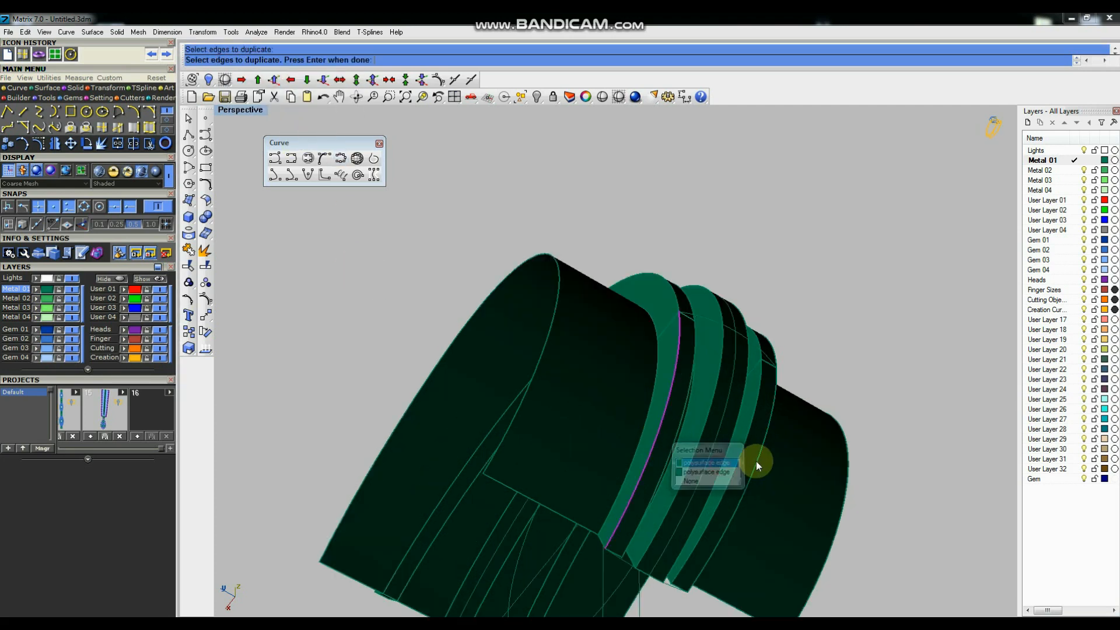
{"action": "scroll", "coordinate": [695, 370], "scroll_direction": "down", "scroll_amount": 3}
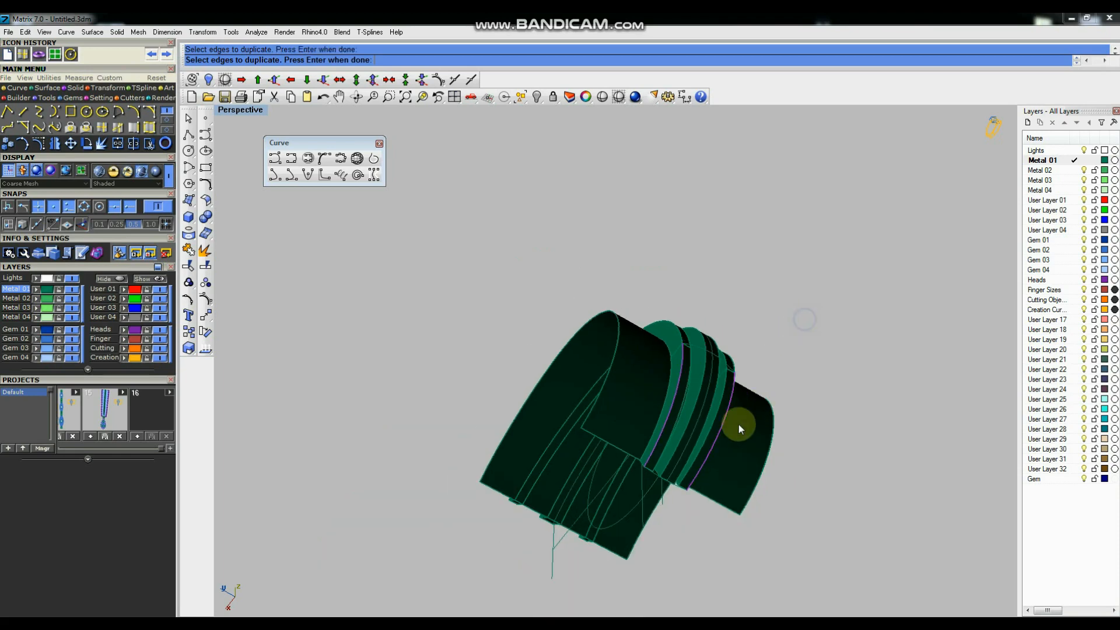
{"action": "key", "text": "Return"}
Create a curve-network surface from the two arcs and two duplicated edges, with tolerances 0.001 and 0.01 and Position edge matching.
{"action": "scroll", "coordinate": [734, 363], "scroll_direction": "up", "scroll_amount": 2}
{"action": "left_click", "coordinate": [706, 395], "text": "shift"}
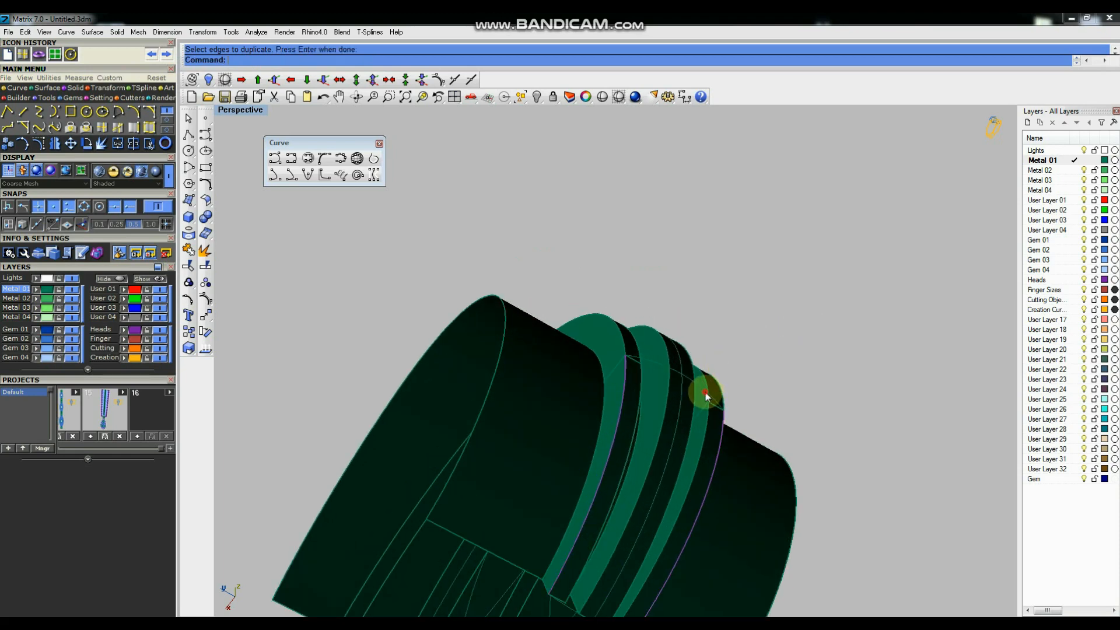
{"action": "scroll", "coordinate": [663, 233], "scroll_direction": "down", "scroll_amount": 4}
{"action": "scroll", "coordinate": [620, 480], "scroll_direction": "up", "scroll_amount": 6}
{"action": "right_click_drag", "start_coordinate": [588, 474], "coordinate": [589, 384]}
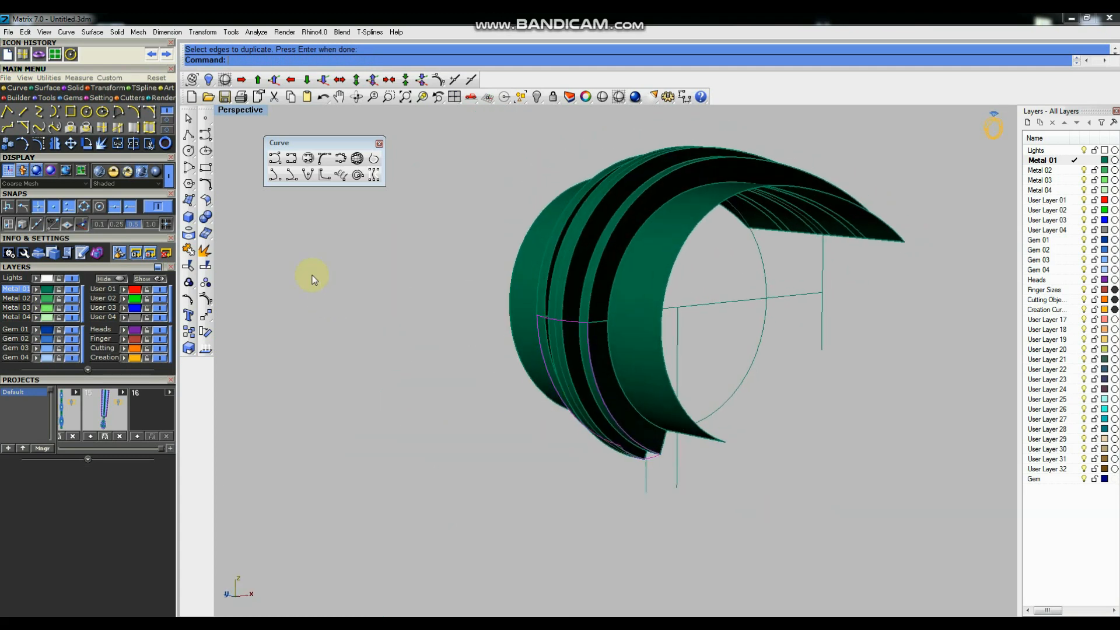
{"action": "left_click", "coordinate": [190, 201]}
{"action": "left_click", "coordinate": [222, 233]}
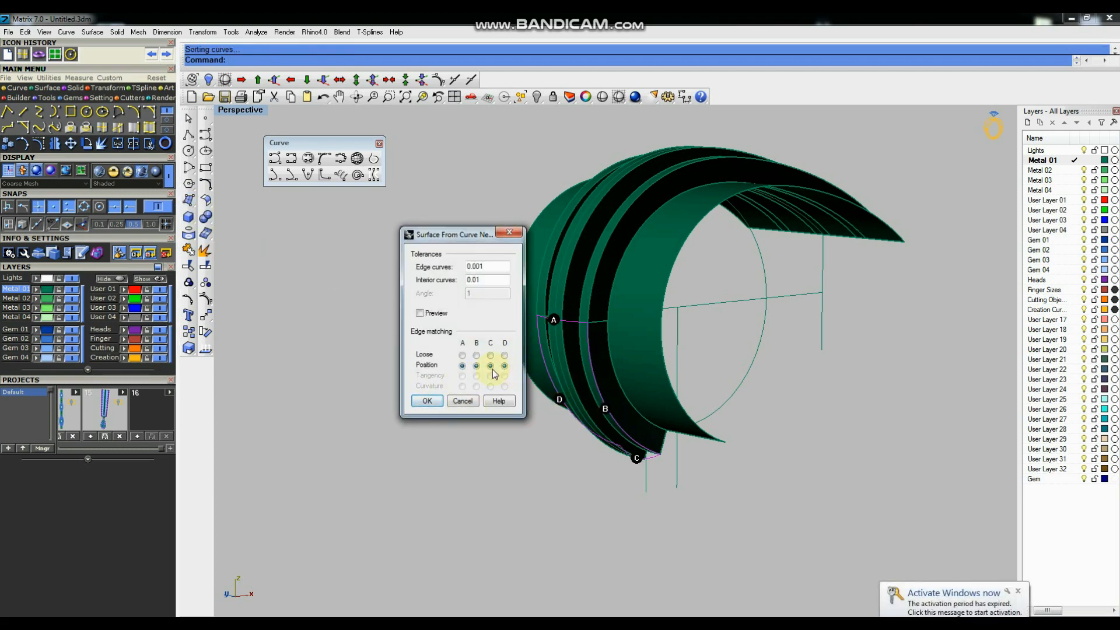
{"action": "left_click", "coordinate": [1017, 591]}
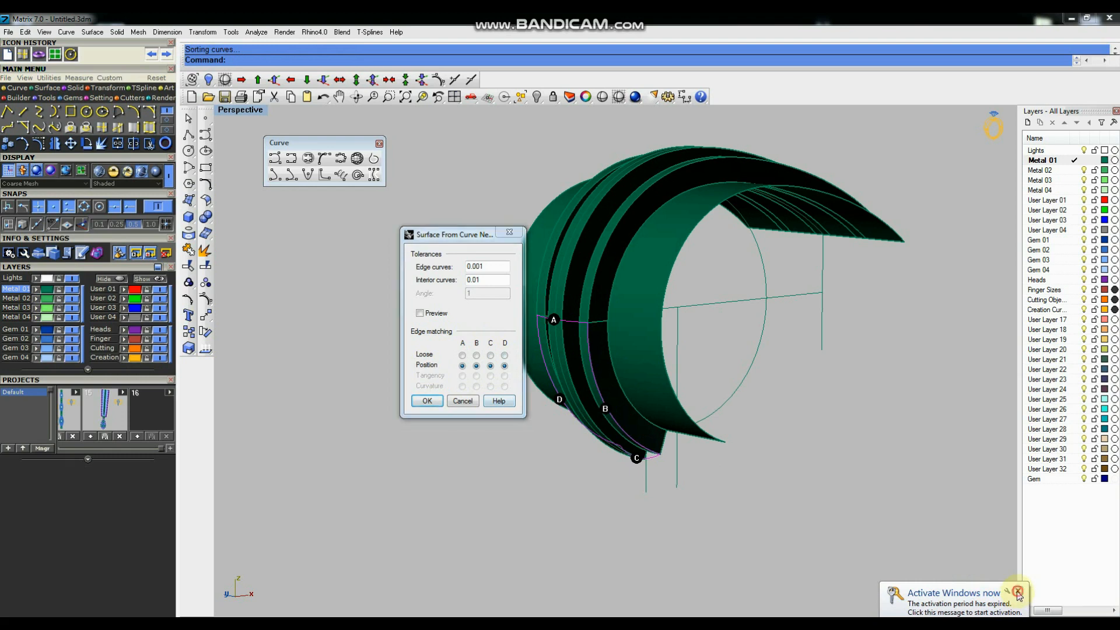
{"action": "left_click", "coordinate": [427, 401]}
Select the large curved base surface beneath the bands and hide it.
{"action": "right_click_drag", "start_coordinate": [550, 392], "coordinate": [668, 395]}
{"action": "scroll", "coordinate": [630, 305], "scroll_direction": "up", "scroll_amount": 3}
{"action": "left_click", "coordinate": [707, 285]}
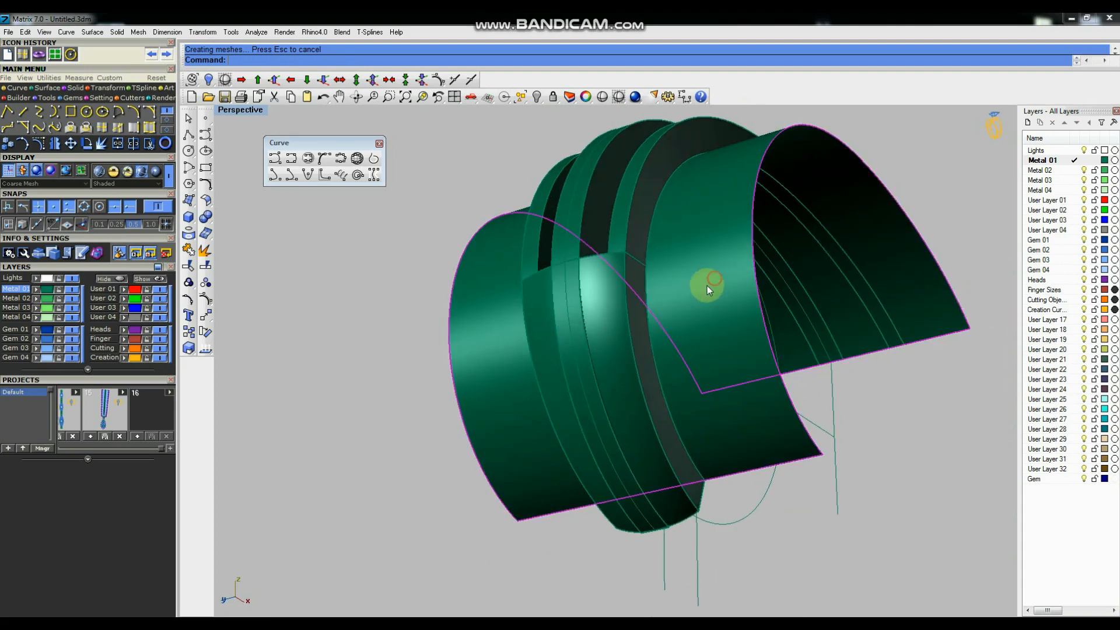
{"action": "left_click", "coordinate": [546, 99]}
Draw a polyline around the bands' lower ends along both sides and the inner edge, starting and ending at the lower arc's ends.
{"action": "right_click_drag", "start_coordinate": [716, 294], "coordinate": [656, 405]}
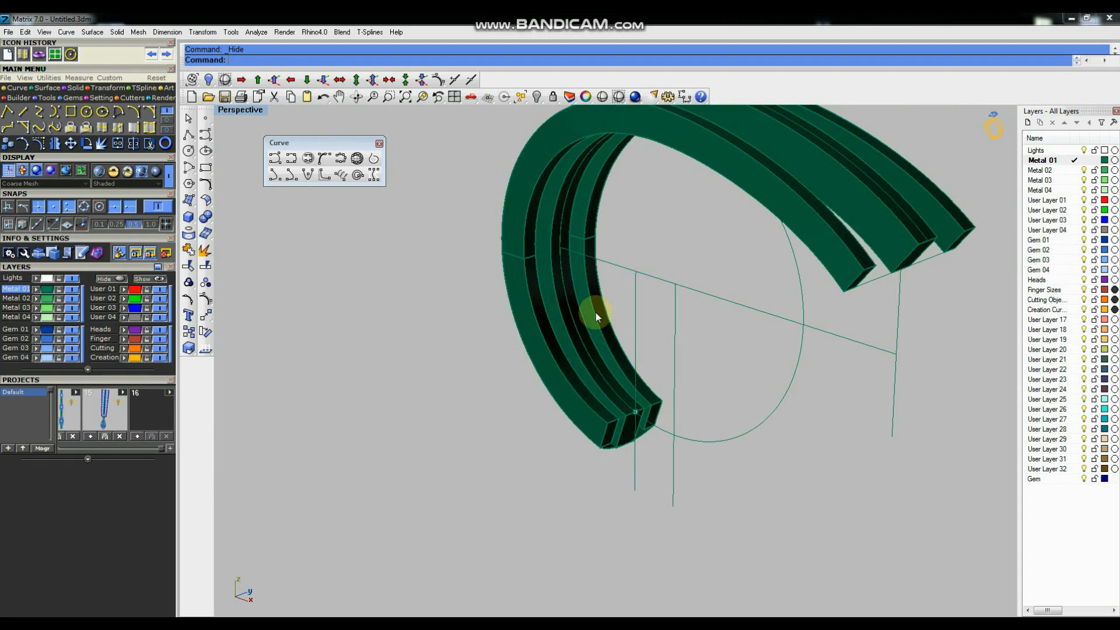
{"action": "scroll", "coordinate": [564, 270], "scroll_direction": "up", "scroll_amount": 5}
{"action": "scroll", "coordinate": [564, 242], "scroll_direction": "down", "scroll_amount": 3}
{"action": "right_click_drag", "start_coordinate": [565, 242], "coordinate": [611, 286]}
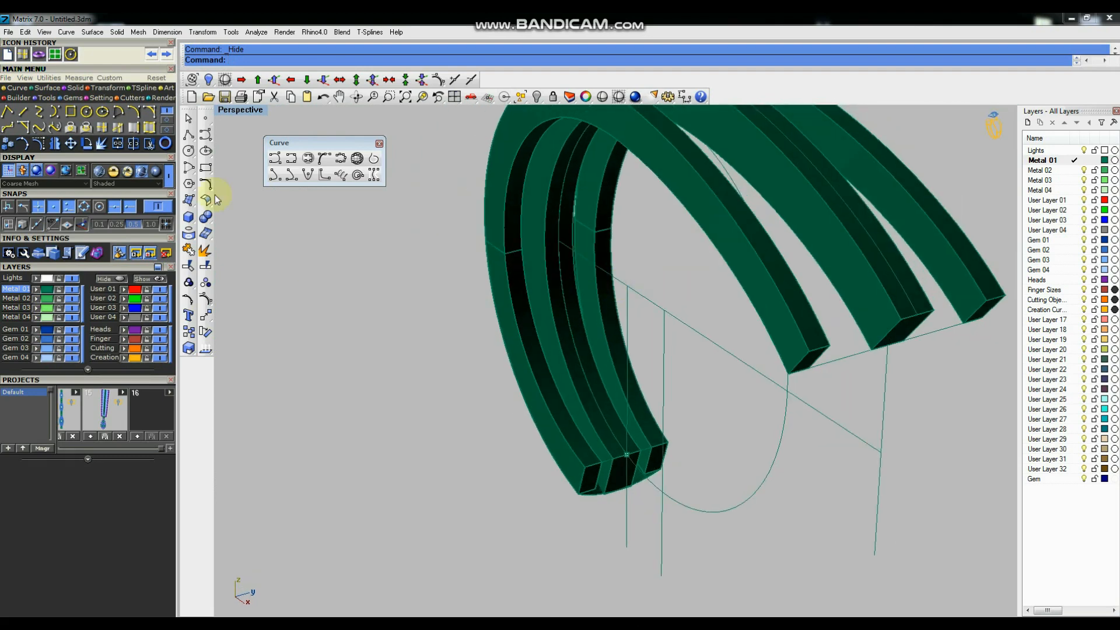
{"action": "left_click", "coordinate": [189, 134]}
{"action": "scroll", "coordinate": [589, 501], "scroll_direction": "up", "scroll_amount": 3}
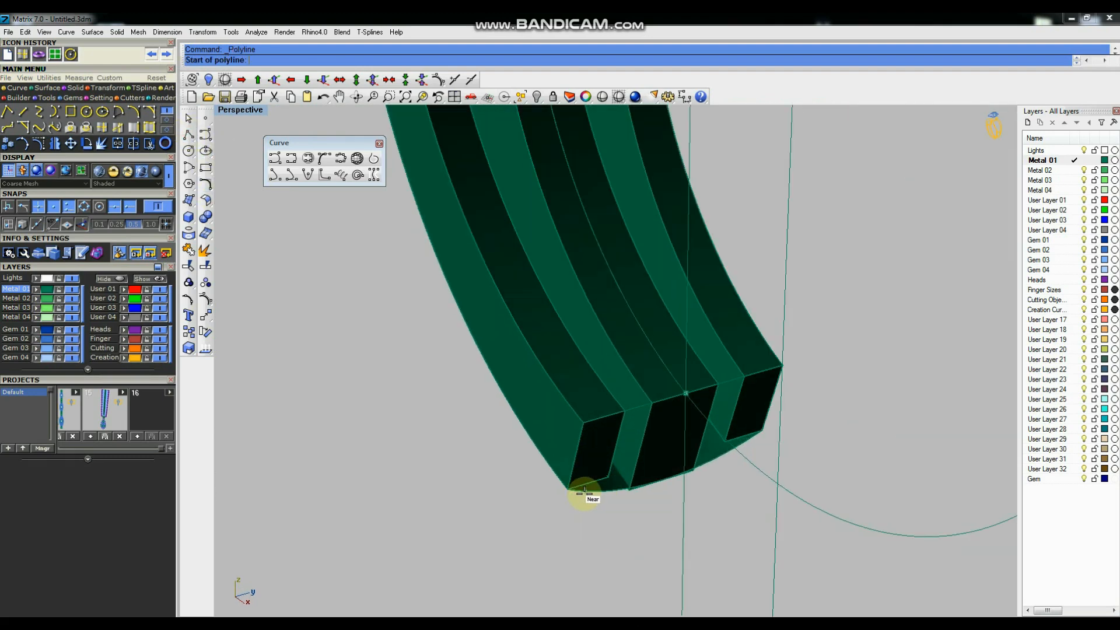
{"action": "left_click", "coordinate": [564, 489]}
{"action": "left_click", "coordinate": [585, 424]}
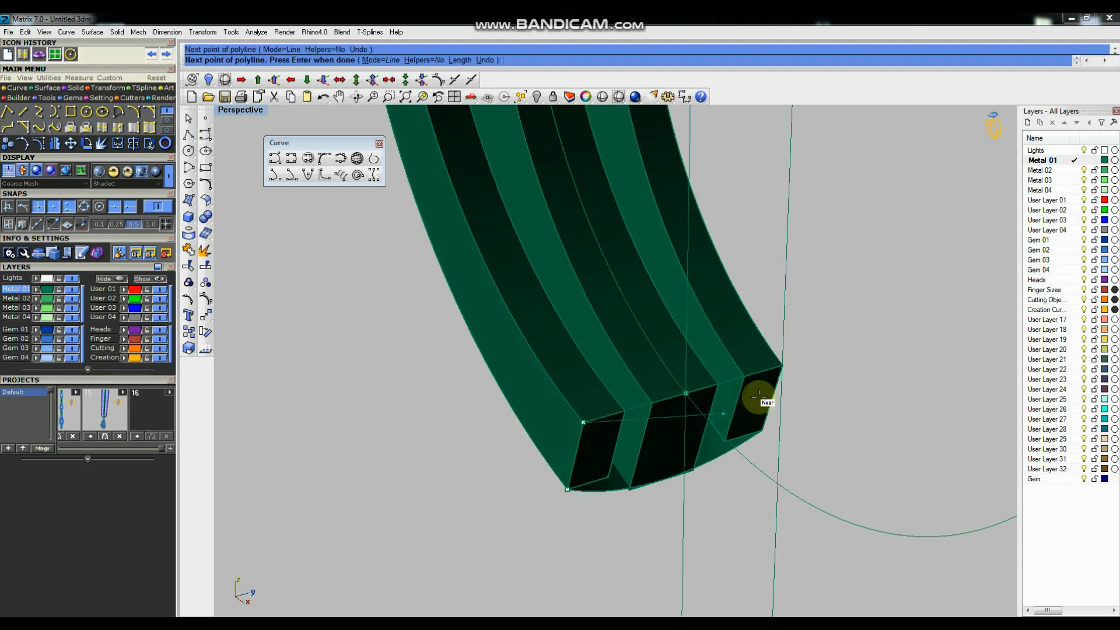
{"action": "left_click", "coordinate": [782, 366]}
{"action": "key", "text": "Return"}
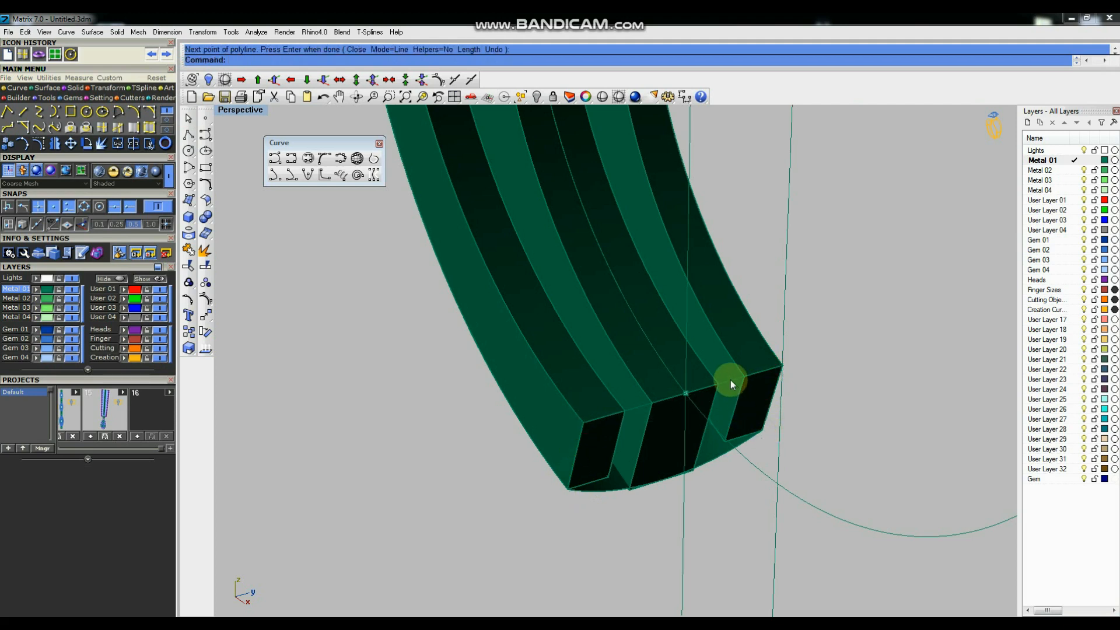
Join the end polyline and the lower arc into one closed curve.
{"action": "left_click", "coordinate": [730, 384]}
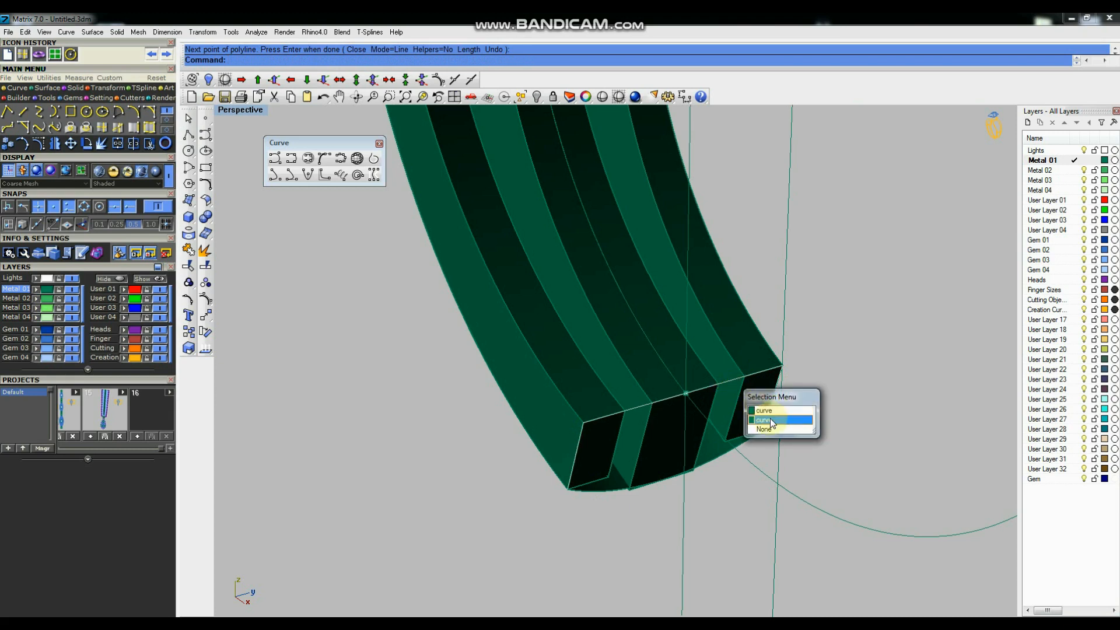
{"action": "left_click", "coordinate": [770, 419]}
{"action": "left_click", "coordinate": [717, 459]}
{"action": "left_click", "coordinate": [752, 493]}
{"action": "right_click_drag", "start_coordinate": [666, 406], "coordinate": [579, 331]}
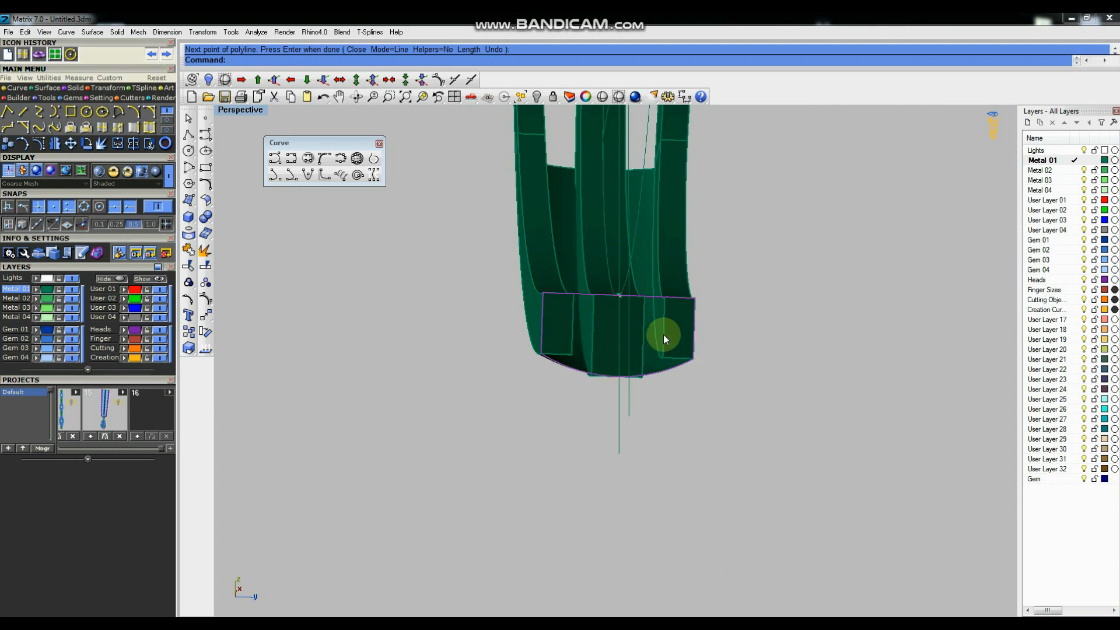
{"action": "key", "text": "Return"}
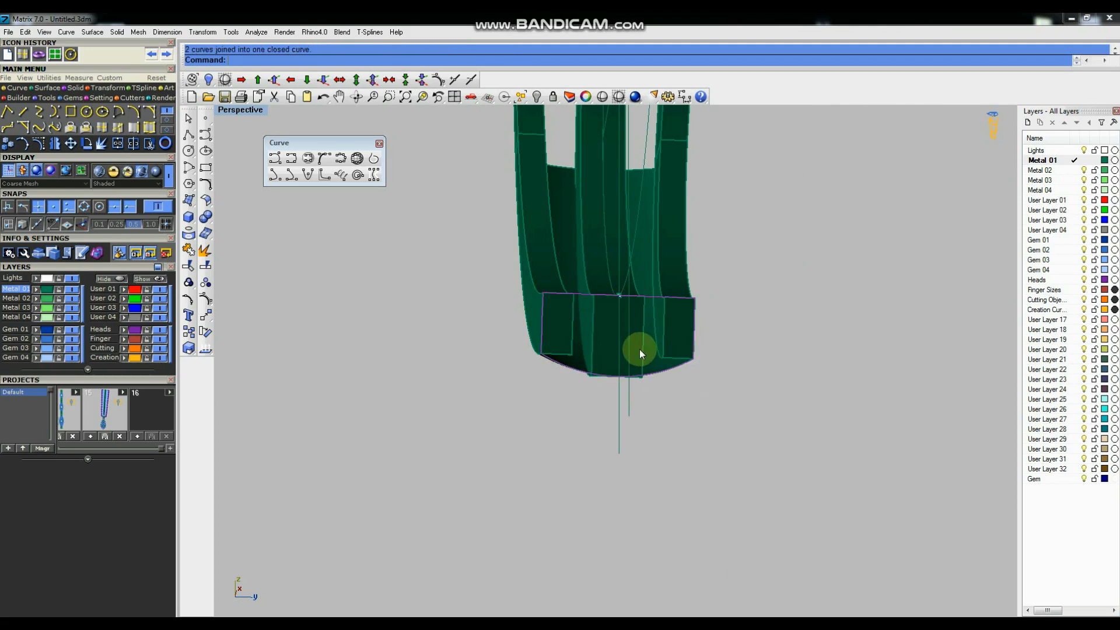
Fill the closed end curve with a Patch surface and select it at the bands' lower end.
{"action": "type", "text": "Patch"}
{"action": "key", "text": "Return"}
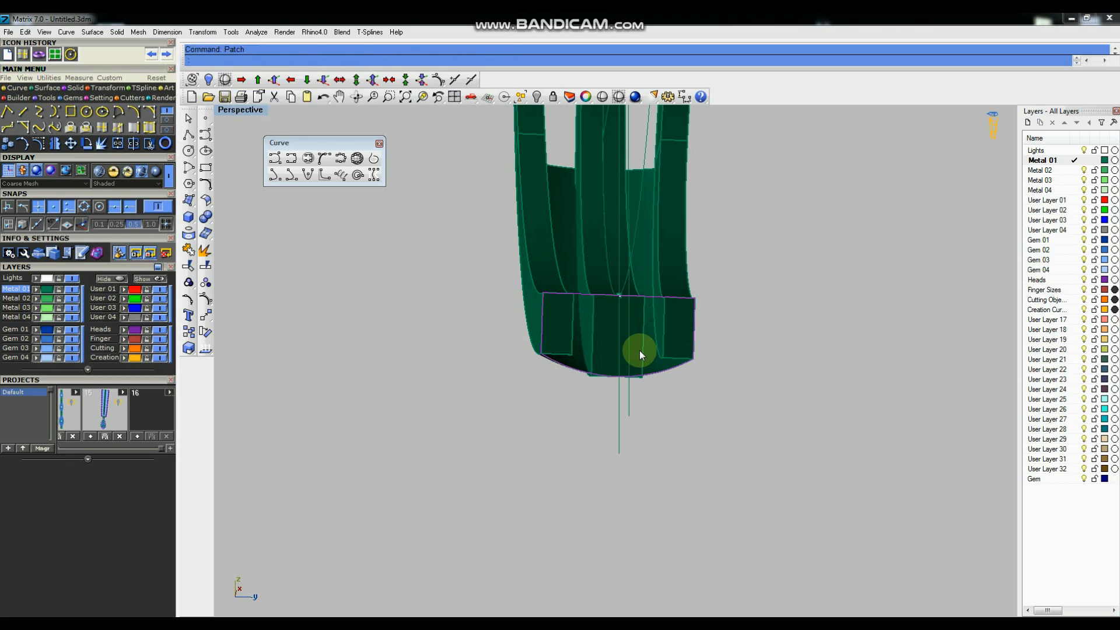
{"action": "left_click", "coordinate": [611, 420]}
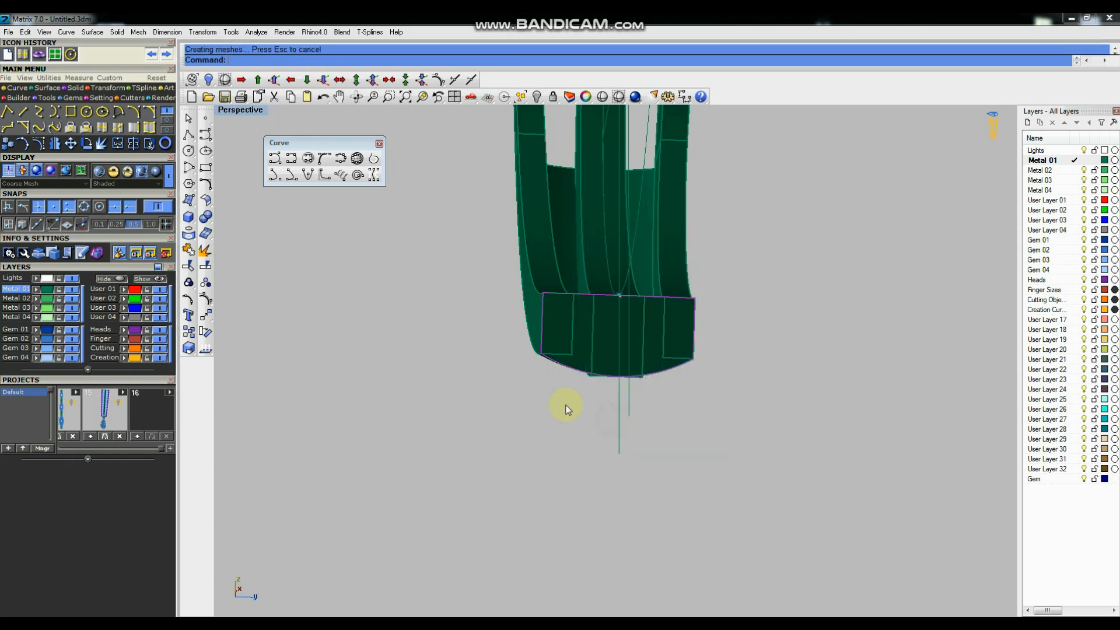
{"action": "scroll", "coordinate": [633, 386], "scroll_direction": "up", "scroll_amount": 5}
{"action": "scroll", "coordinate": [627, 375], "scroll_direction": "down", "scroll_amount": 4}
{"action": "left_click", "coordinate": [628, 373]}
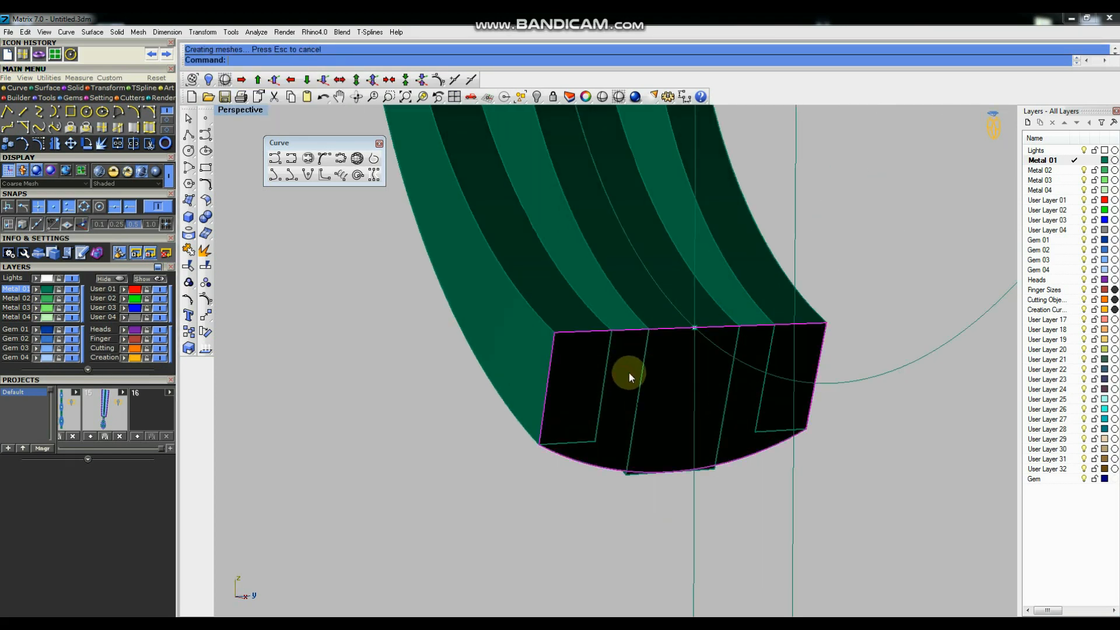
Offset the patch surface at the bands' lower end by 0.5 into a solid end cap.
{"action": "type", "text": "OffsetSrf"}
{"action": "key", "text": "Return"}
{"action": "scroll", "coordinate": [598, 297], "scroll_direction": "up", "scroll_amount": 1}
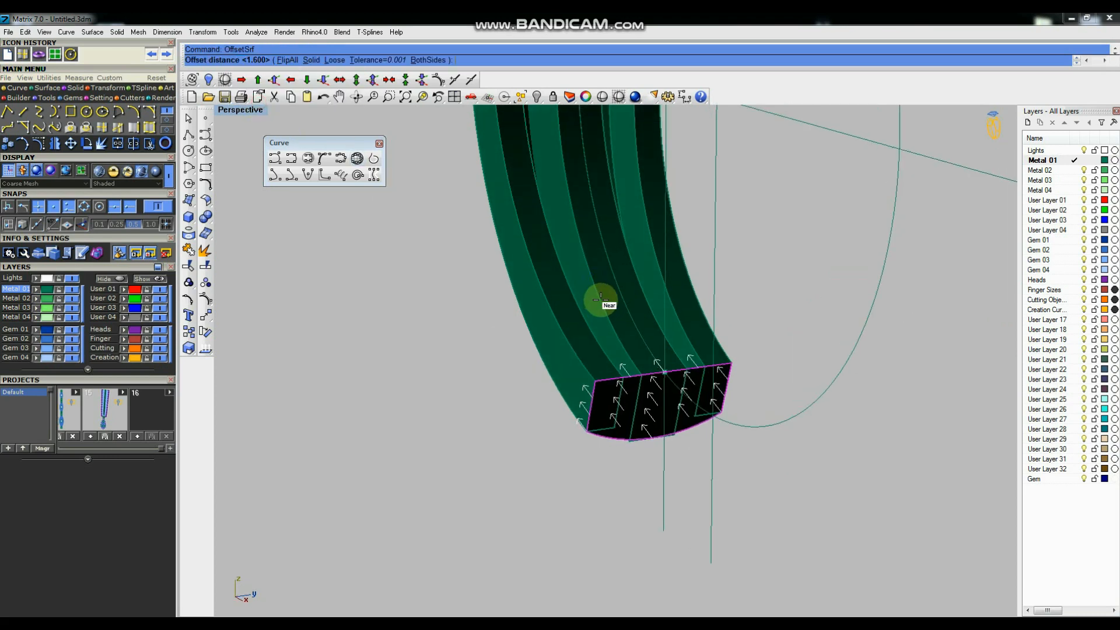
{"action": "right_click", "coordinate": [494, 355]}
{"action": "right_click_drag", "start_coordinate": [494, 355], "coordinate": [676, 383]}
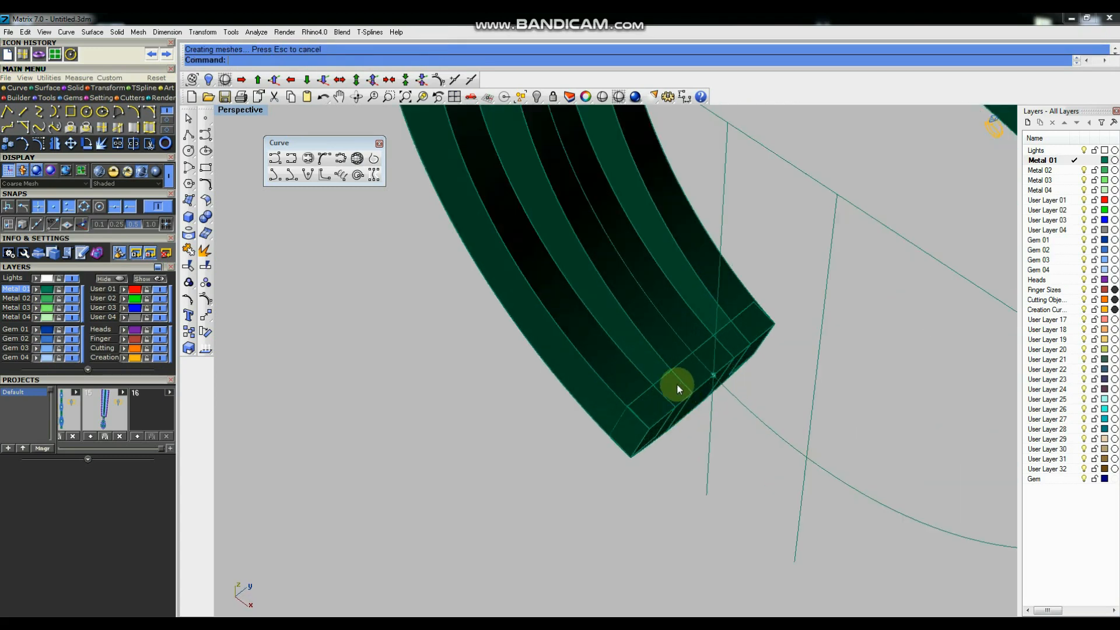
{"action": "left_click", "coordinate": [676, 384]}
{"action": "right_click_drag", "start_coordinate": [457, 420], "coordinate": [420, 295]}
Draw a three-point polyline partway up the bands, across their inner face and along one side to the outer edge.
{"action": "left_click", "coordinate": [188, 134]}
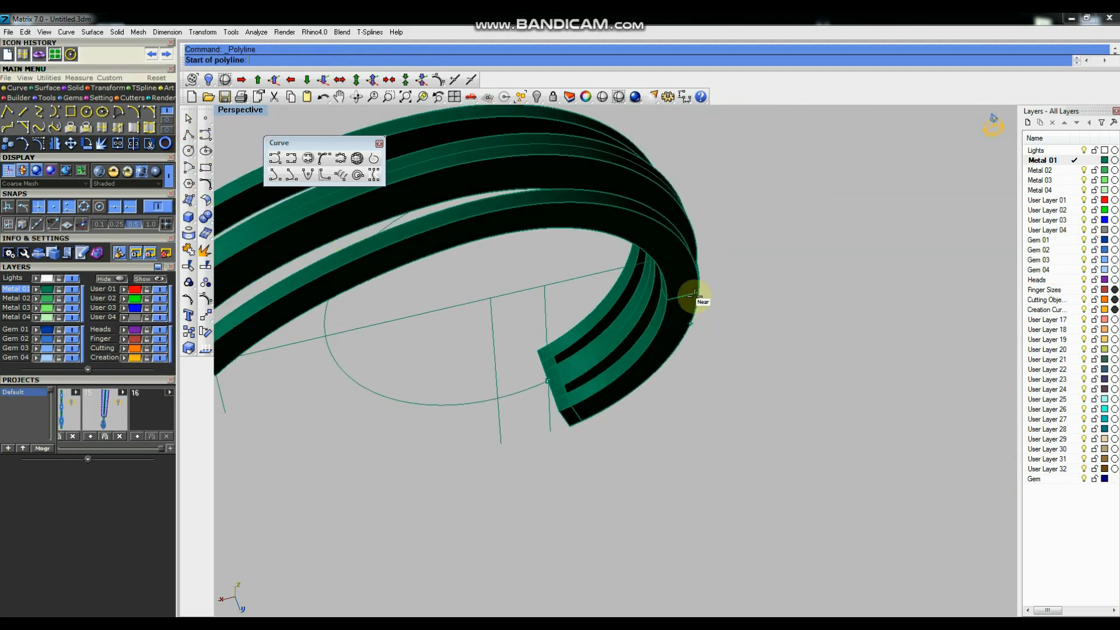
{"action": "scroll", "coordinate": [680, 299], "scroll_direction": "up", "scroll_amount": 5}
{"action": "left_click", "coordinate": [622, 305]}
{"action": "scroll", "coordinate": [700, 315], "scroll_direction": "down", "scroll_amount": 3}
{"action": "right_click_drag", "start_coordinate": [704, 320], "coordinate": [830, 289]}
{"action": "scroll", "coordinate": [770, 209], "scroll_direction": "up", "scroll_amount": 5}
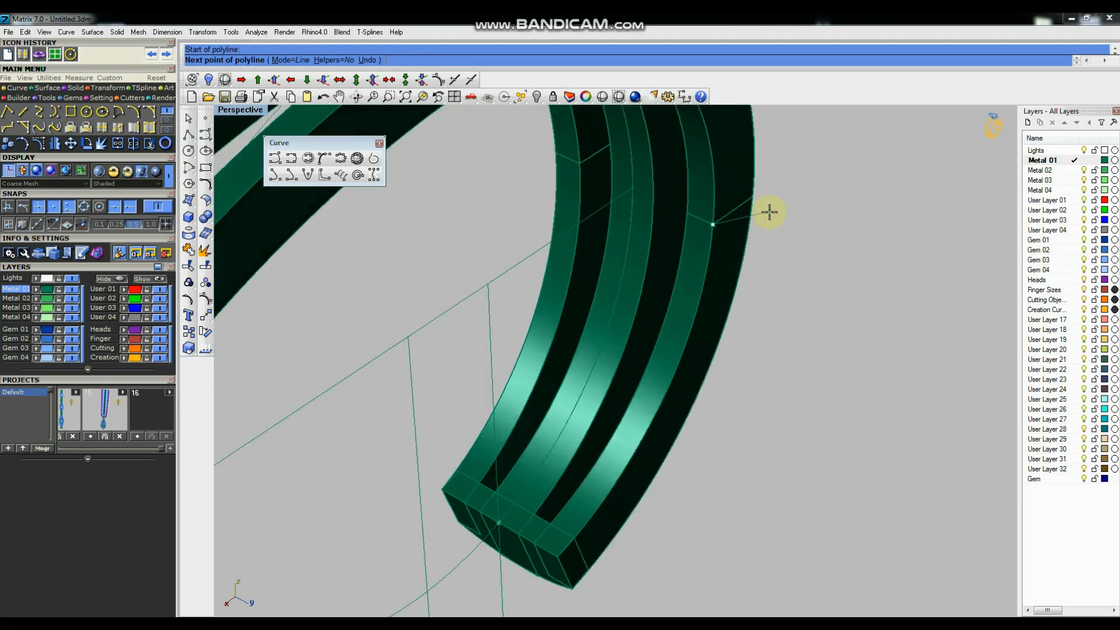
{"action": "scroll", "coordinate": [775, 222], "scroll_direction": "down", "scroll_amount": 2}
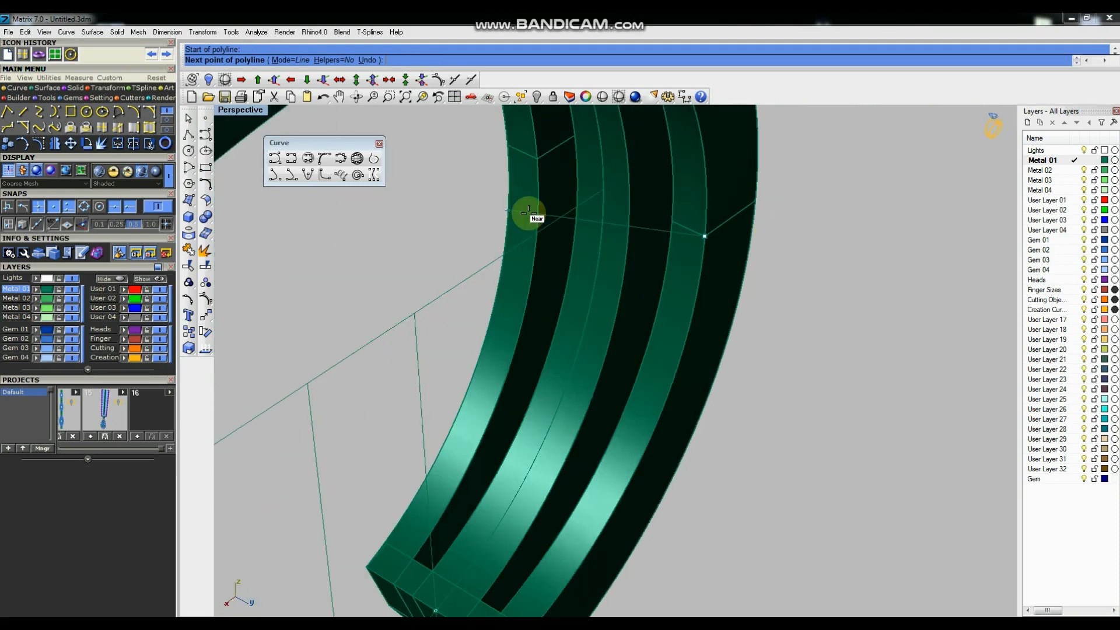
{"action": "left_click", "coordinate": [504, 143]}
{"action": "right_click_drag", "start_coordinate": [507, 145], "coordinate": [655, 217]}
{"action": "scroll", "coordinate": [580, 217], "scroll_direction": "up", "scroll_amount": 4}
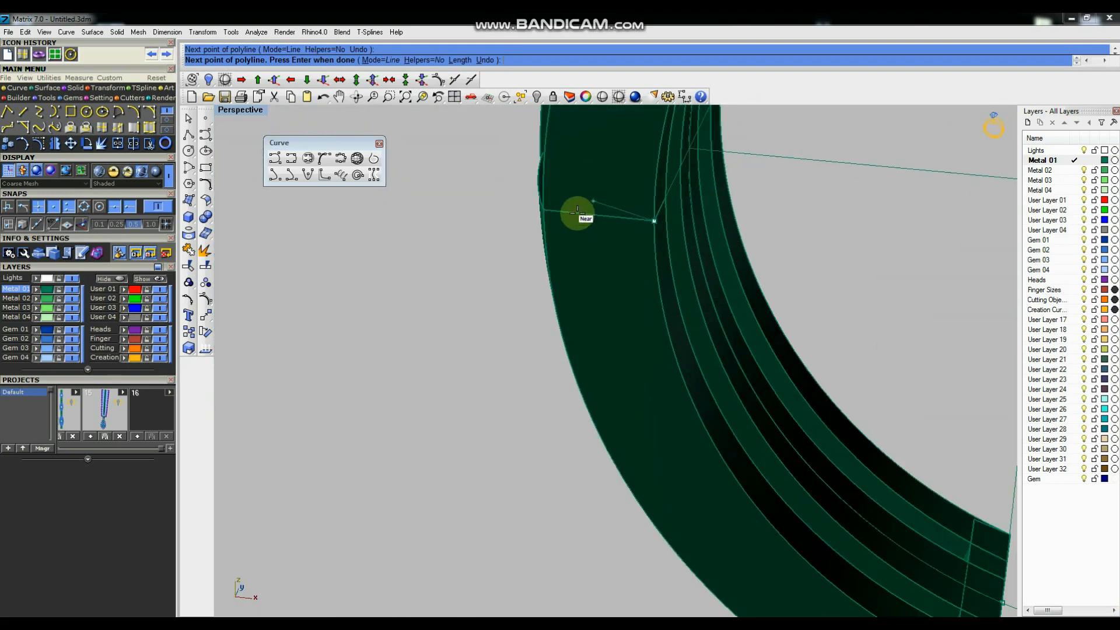
{"action": "left_click", "coordinate": [544, 210]}
{"action": "scroll", "coordinate": [544, 209], "scroll_direction": "down", "scroll_amount": 5}
{"action": "right_click", "coordinate": [544, 211]}
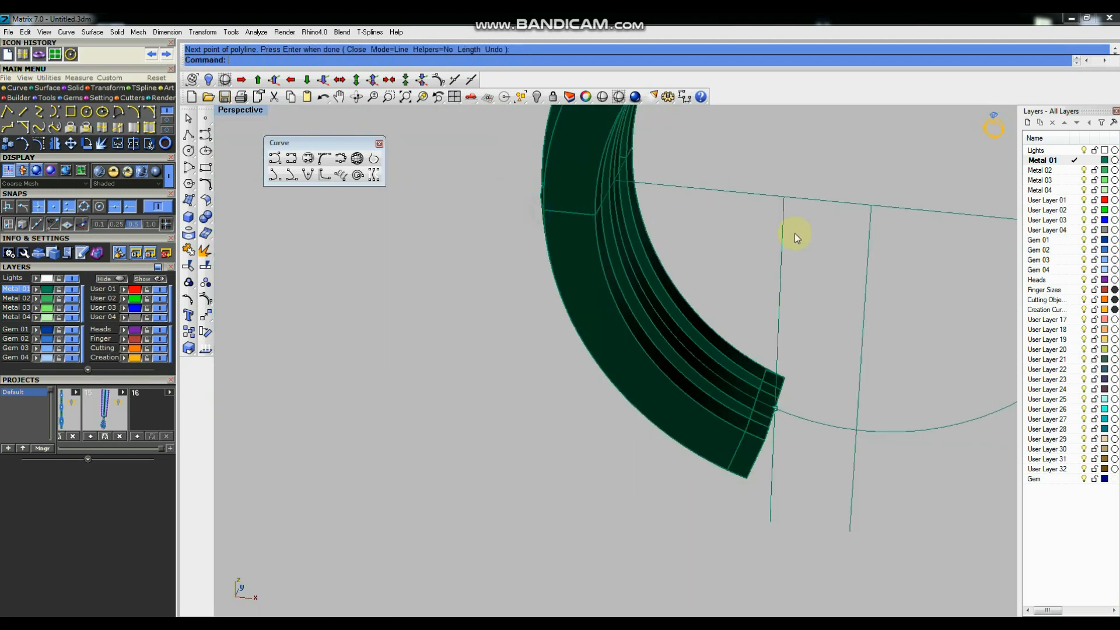
Draw a straight line across the opposite side of the bands, from the inner edge to the outer edge.
{"action": "scroll", "coordinate": [798, 236], "scroll_direction": "down", "scroll_amount": 5}
{"action": "right_click_drag", "start_coordinate": [745, 239], "coordinate": [532, 226]}
{"action": "scroll", "coordinate": [583, 225], "scroll_direction": "up", "scroll_amount": 6}
{"action": "right_click", "coordinate": [606, 209]}
{"action": "left_click", "coordinate": [601, 206]}
{"action": "left_click", "coordinate": [658, 197]}
{"action": "right_click", "coordinate": [666, 195]}
Join the side line, the polyline and the outer arc partway up the bands into one closed curve.
{"action": "left_click", "coordinate": [671, 196]}
{"action": "left_click", "coordinate": [574, 187]}
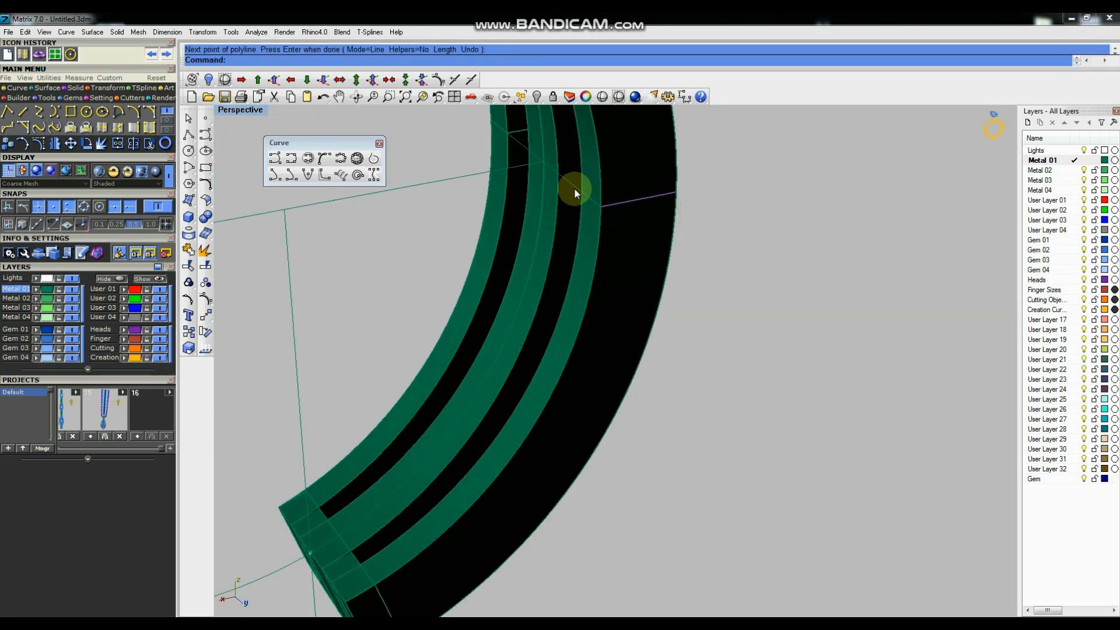
{"action": "right_click_drag", "start_coordinate": [655, 247], "coordinate": [832, 288]}
{"action": "scroll", "coordinate": [641, 198], "scroll_direction": "up", "scroll_amount": 3}
{"action": "left_click", "coordinate": [726, 233]}
{"action": "right_click_drag", "start_coordinate": [730, 249], "coordinate": [658, 257]}
{"action": "right_click", "coordinate": [628, 277]}
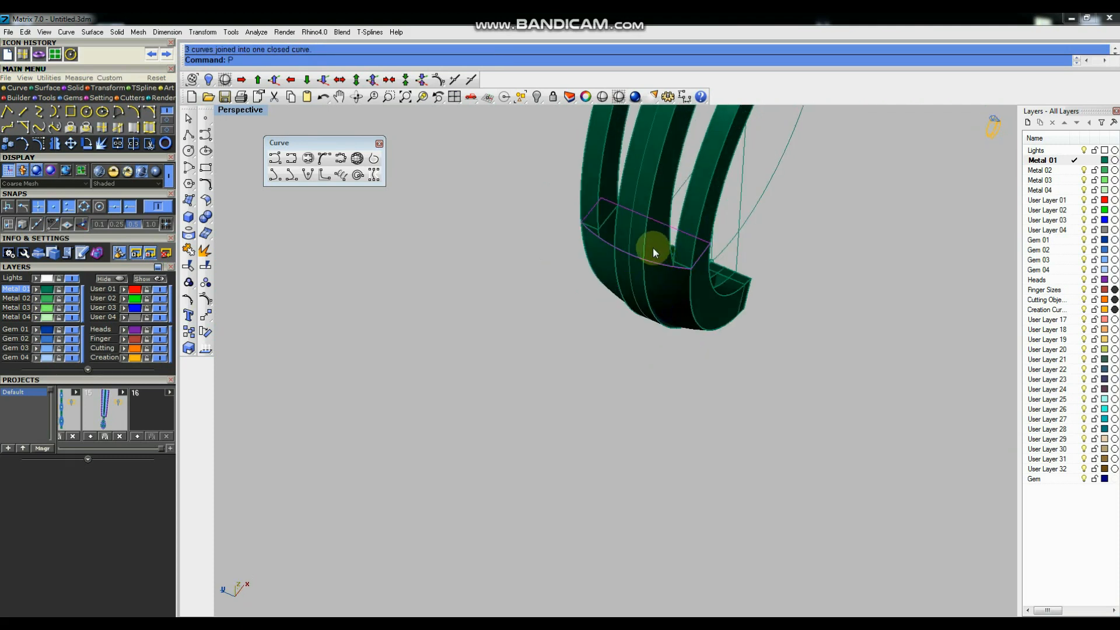
Fill the closed curve partway up the bands with a Patch surface using 10 U and 10 V spans.
{"action": "type", "text": "tch"}
{"action": "key", "text": "Return"}
{"action": "left_click", "coordinate": [611, 421]}
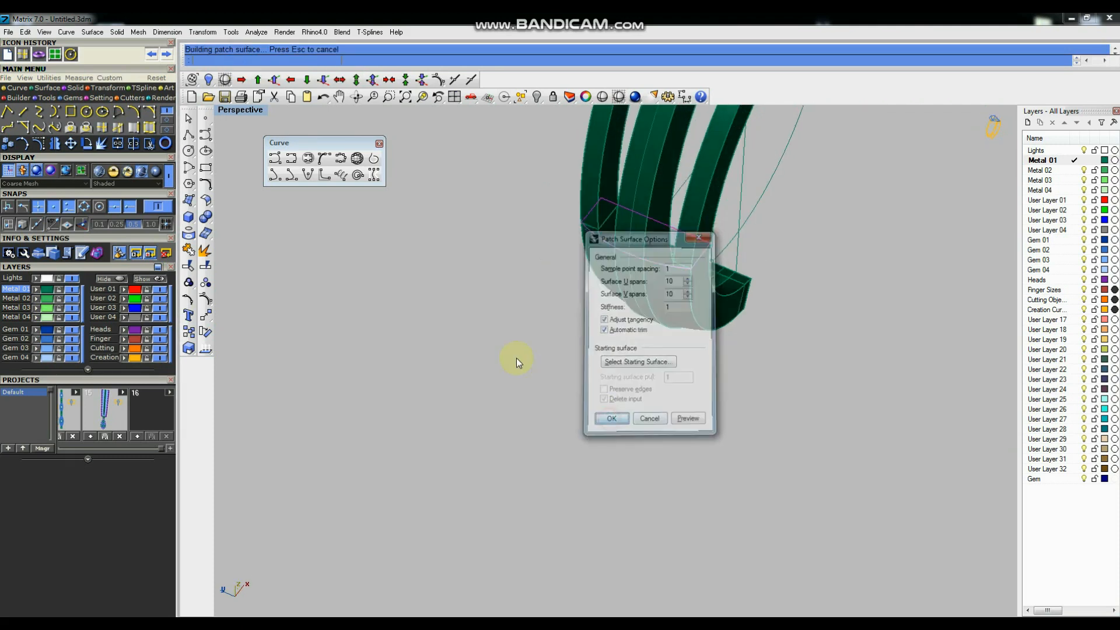
{"action": "right_click_drag", "start_coordinate": [690, 257], "coordinate": [647, 275]}
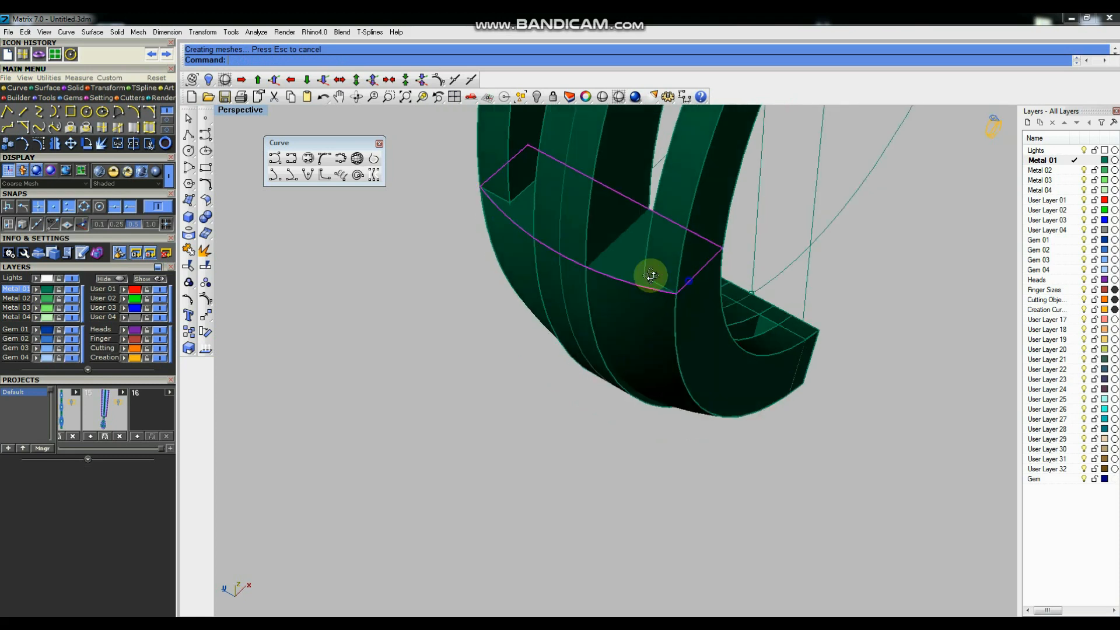
Offset the new patch surface by 0.5 as a solid to form the upper cap.
{"action": "scroll", "coordinate": [647, 275], "scroll_direction": "up", "scroll_amount": 5}
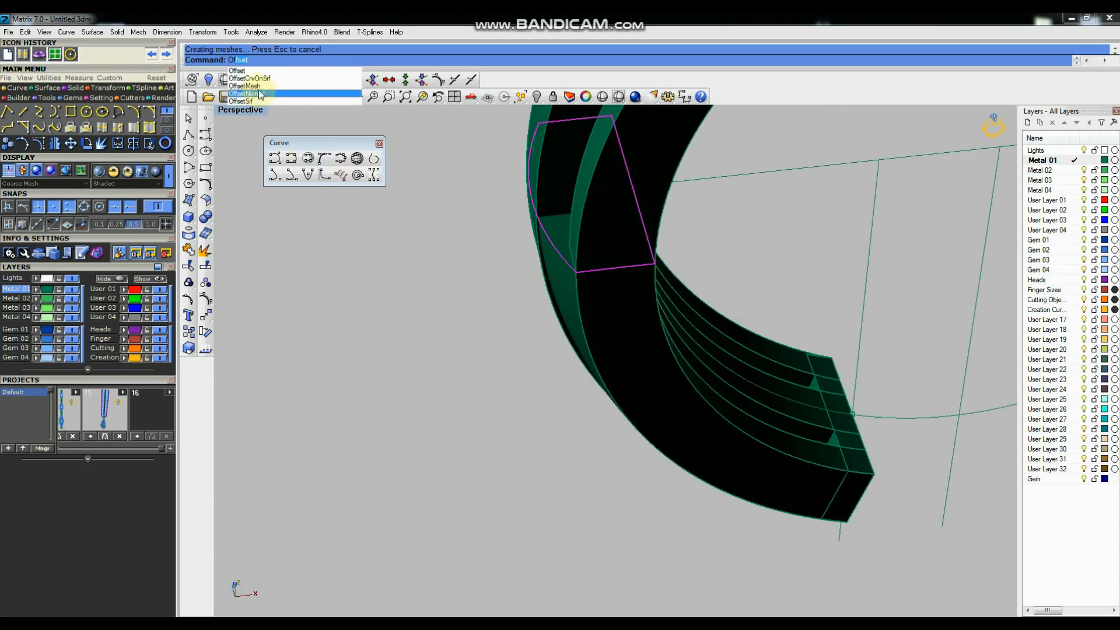
{"action": "left_click", "coordinate": [258, 102]}
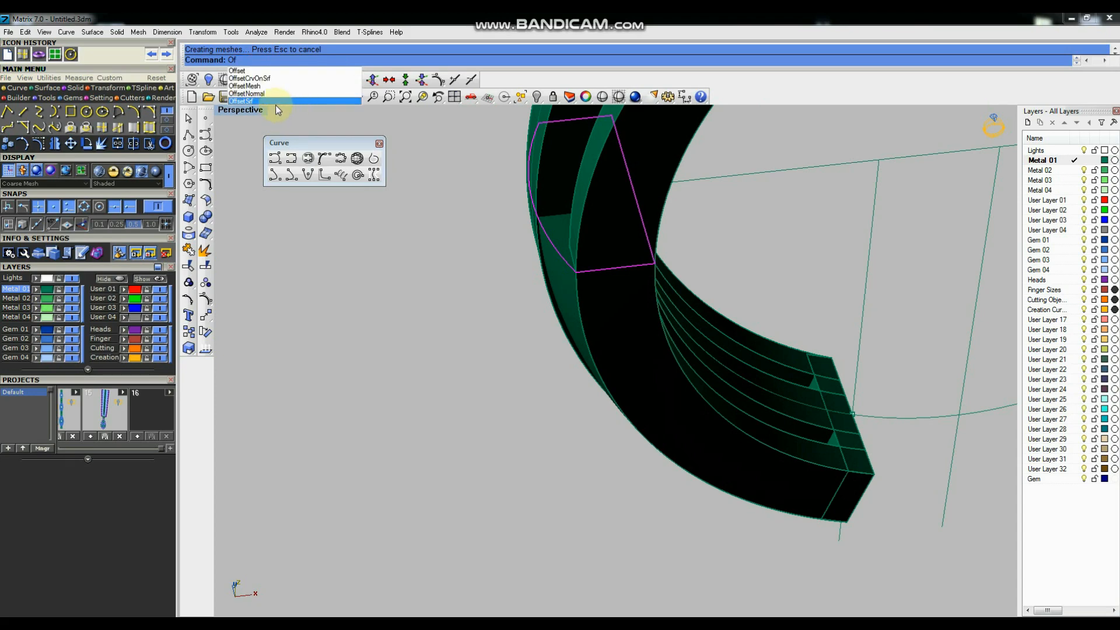
{"action": "left_click", "coordinate": [271, 102]}
{"action": "right_click_drag", "start_coordinate": [592, 207], "coordinate": [523, 191]}
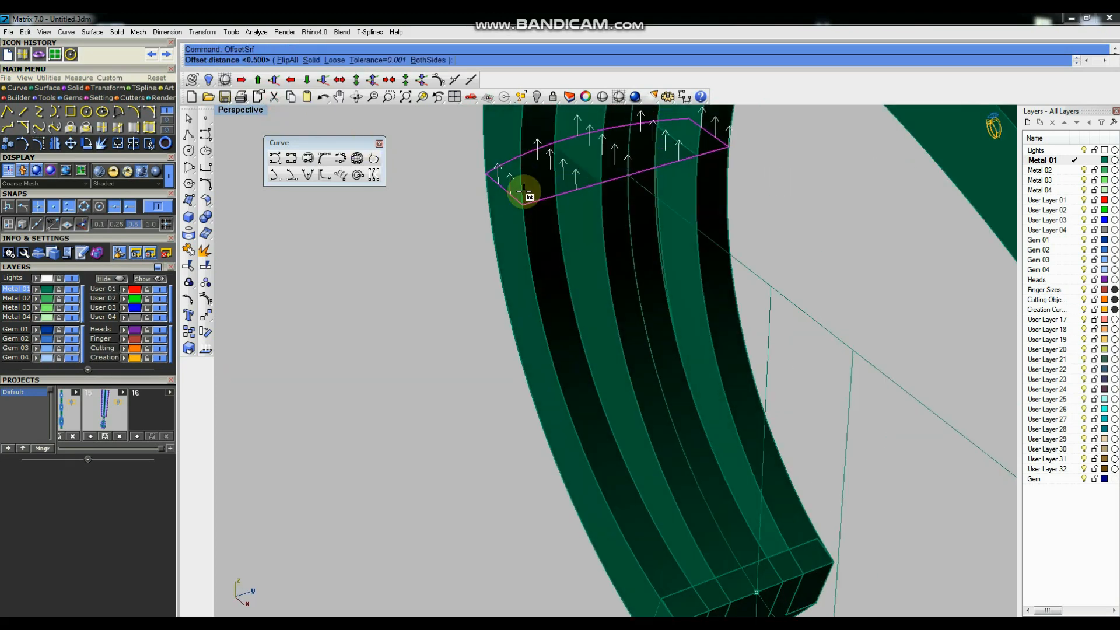
{"action": "type", "text": "s"}
{"action": "key", "text": "Return"}
{"action": "left_click", "coordinate": [522, 188]}
{"action": "type", "text": ".5"}
{"action": "key", "text": "Return"}
Create a rectangular plane in the Top view that extends around the whole set of bands.
{"action": "right_click_drag", "start_coordinate": [416, 327], "coordinate": [672, 147]}
{"action": "right_click_drag", "start_coordinate": [849, 158], "coordinate": [638, 192]}
{"action": "key", "text": "ctrl+F1"}
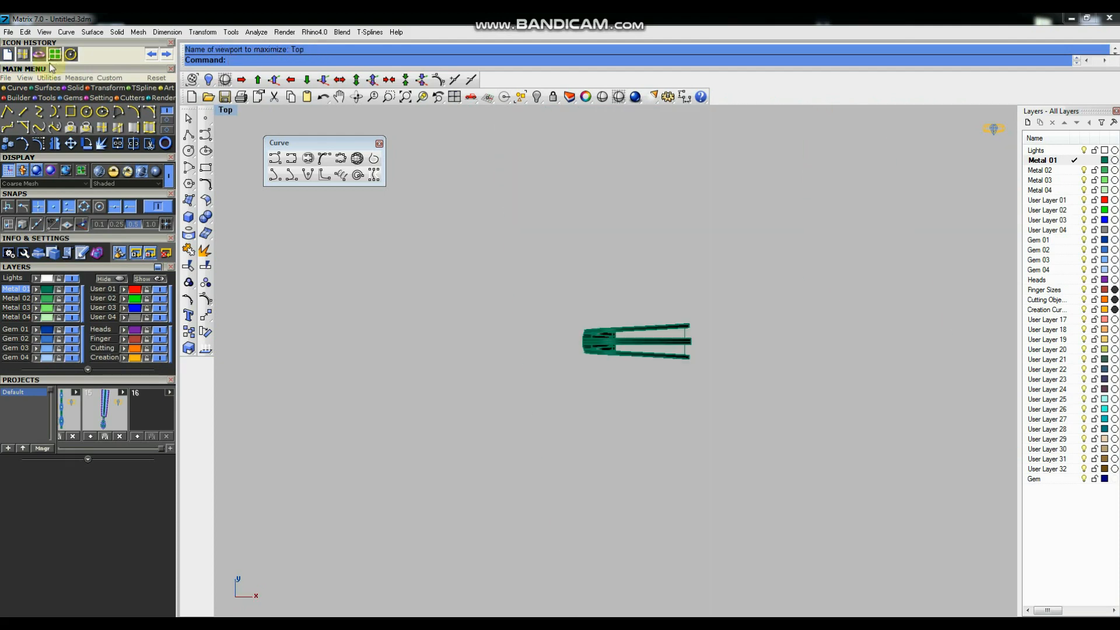
{"action": "left_click", "coordinate": [54, 53]}
{"action": "left_click", "coordinate": [553, 307]}
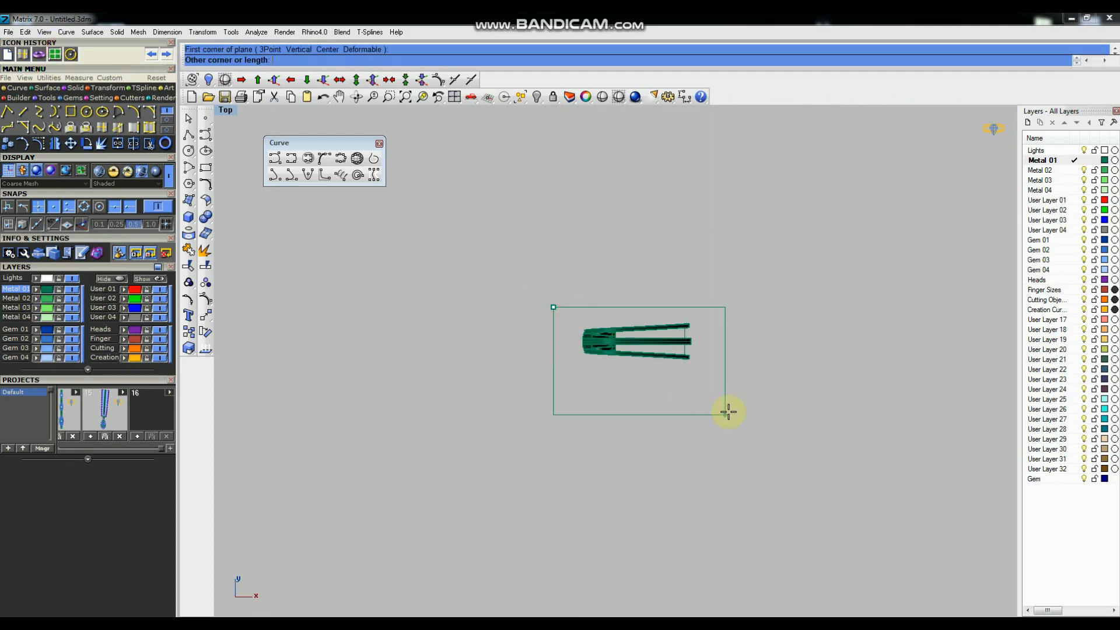
{"action": "left_click", "coordinate": [713, 371]}
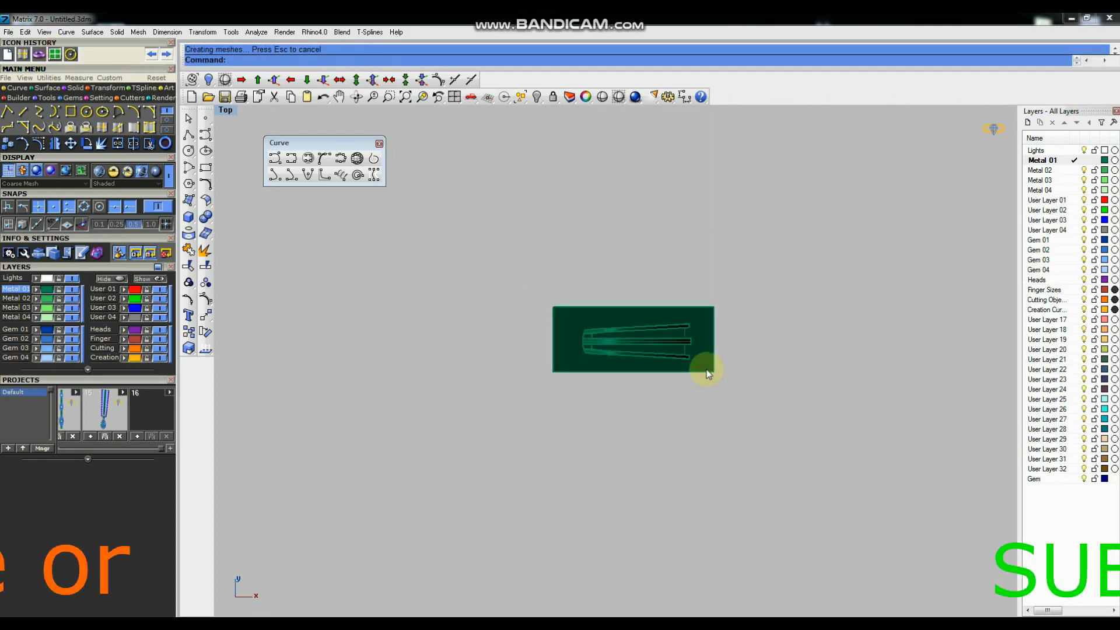
Move the rectangular plane down 0.1 in the Perspective view.
{"action": "key", "text": "ctrl+F4"}
{"action": "mouse_move", "coordinate": [625, 270]}
{"action": "right_mouse_down"}
{"action": "mouse_move", "coordinate": [695, 243]}
{"action": "mouse_move", "coordinate": [628, 249]}
{"action": "right_mouse_up"}
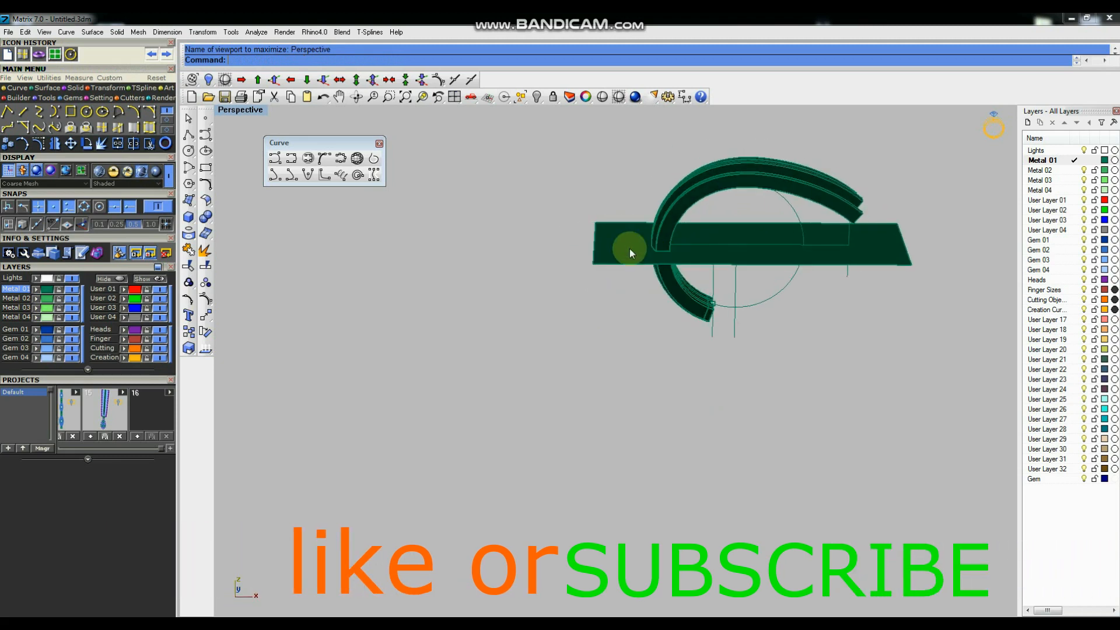
{"action": "scroll", "coordinate": [629, 248], "scroll_direction": "up", "scroll_amount": 3}
{"action": "left_click", "coordinate": [634, 252]}
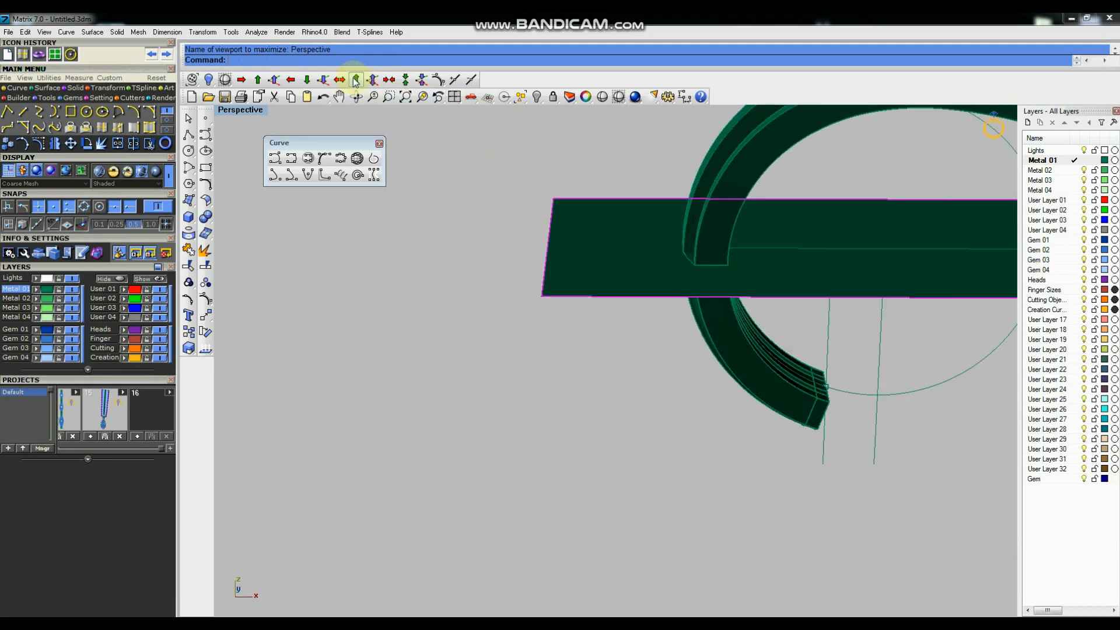
{"action": "left_click", "coordinate": [323, 79]}
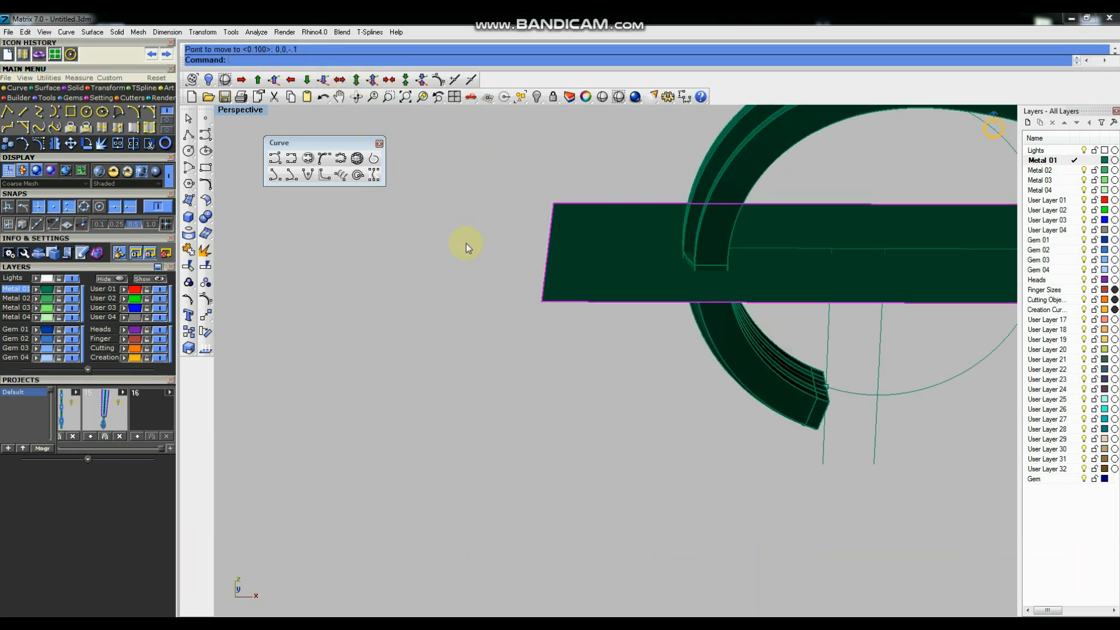
Boolean-split the middle band solid with the horizontal plane as the cutting surface.
{"action": "right_click_drag", "start_coordinate": [629, 253], "coordinate": [715, 200]}
{"action": "scroll", "coordinate": [680, 177], "scroll_direction": "up", "scroll_amount": 3}
{"action": "scroll", "coordinate": [670, 202], "scroll_direction": "down", "scroll_amount": 2}
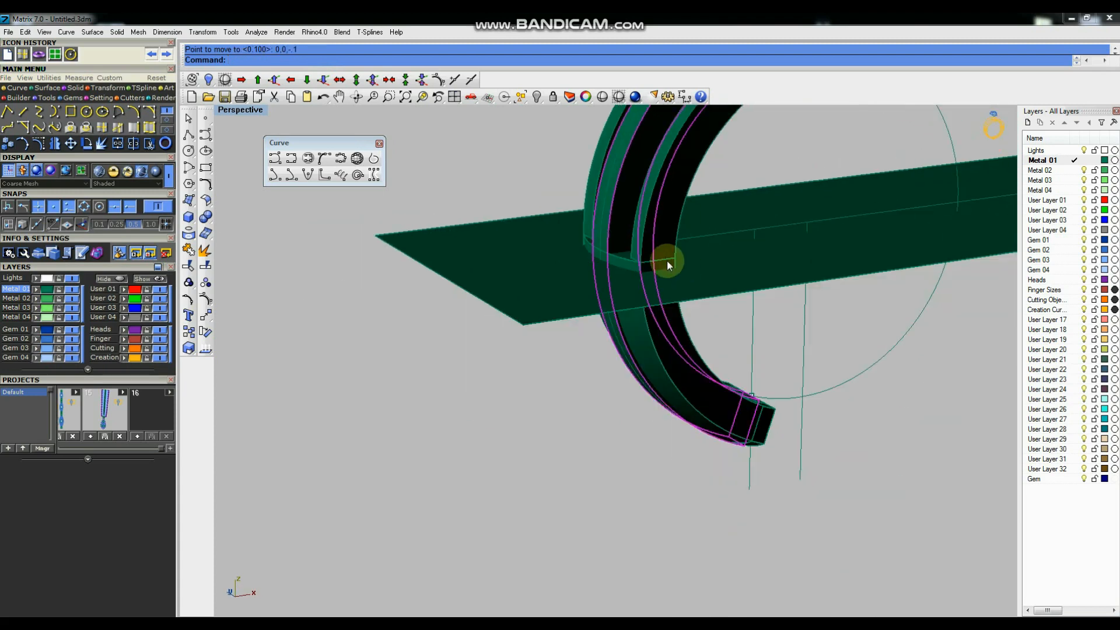
{"action": "left_click", "coordinate": [204, 218]}
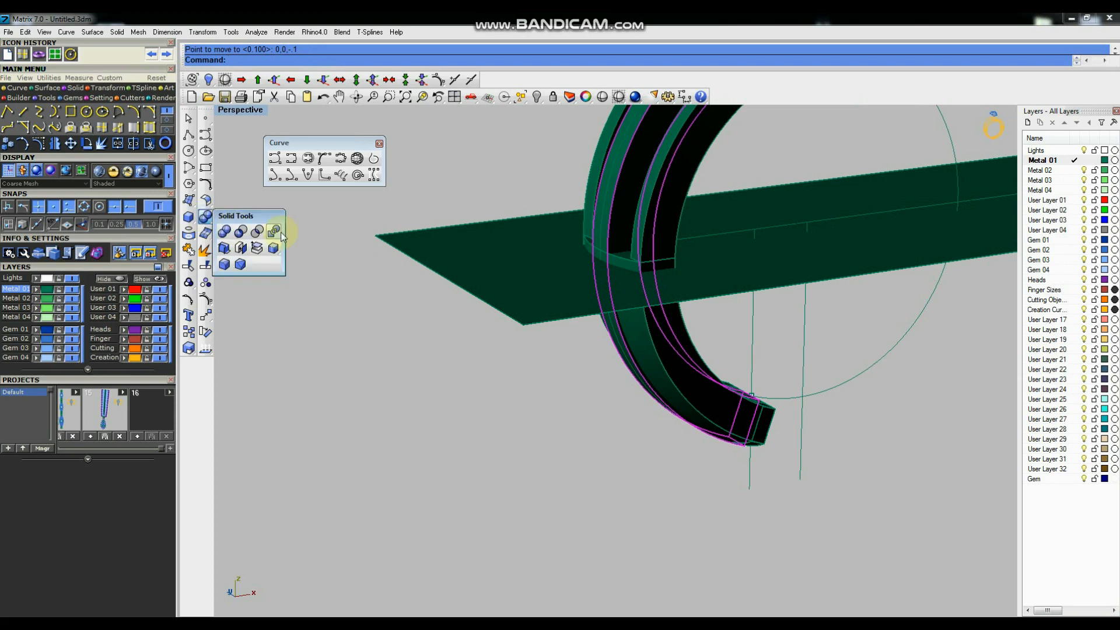
{"action": "left_click", "coordinate": [274, 232]}
{"action": "left_click", "coordinate": [458, 258]}
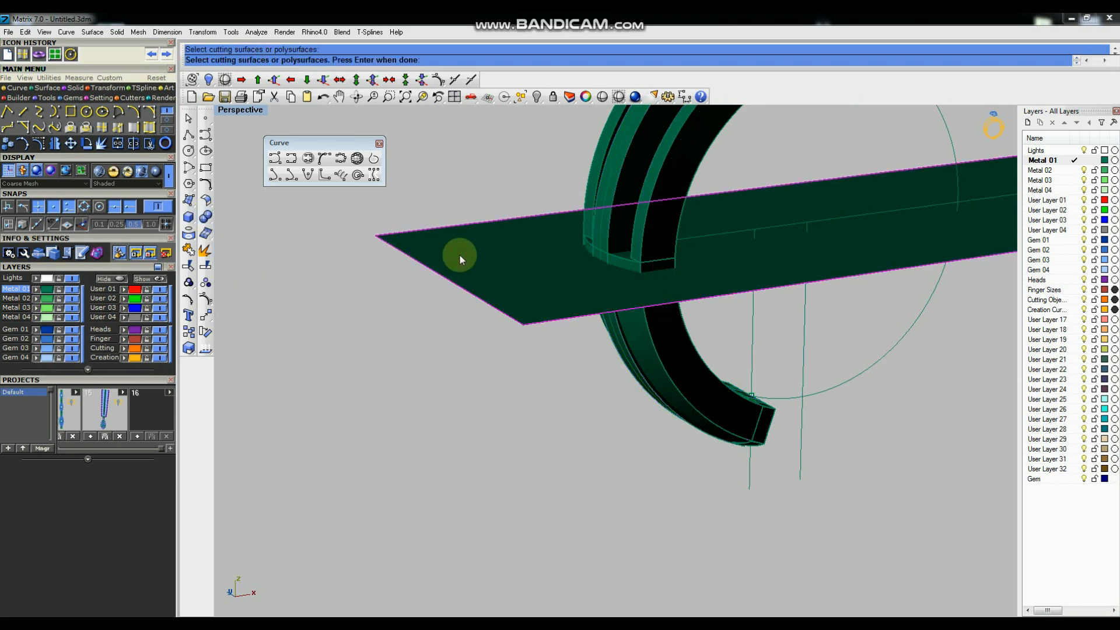
{"action": "key", "text": "Return"}
Delete the piece of the split middle solid that lies below the cutting plane.
{"action": "right_click_drag", "start_coordinate": [631, 334], "coordinate": [528, 309]}
{"action": "right_click_drag", "start_coordinate": [649, 306], "coordinate": [595, 321]}
{"action": "scroll", "coordinate": [646, 321], "scroll_direction": "up", "scroll_amount": 10}
{"action": "left_click", "coordinate": [645, 324]}
{"action": "scroll", "coordinate": [608, 299], "scroll_direction": "down", "scroll_amount": 5}
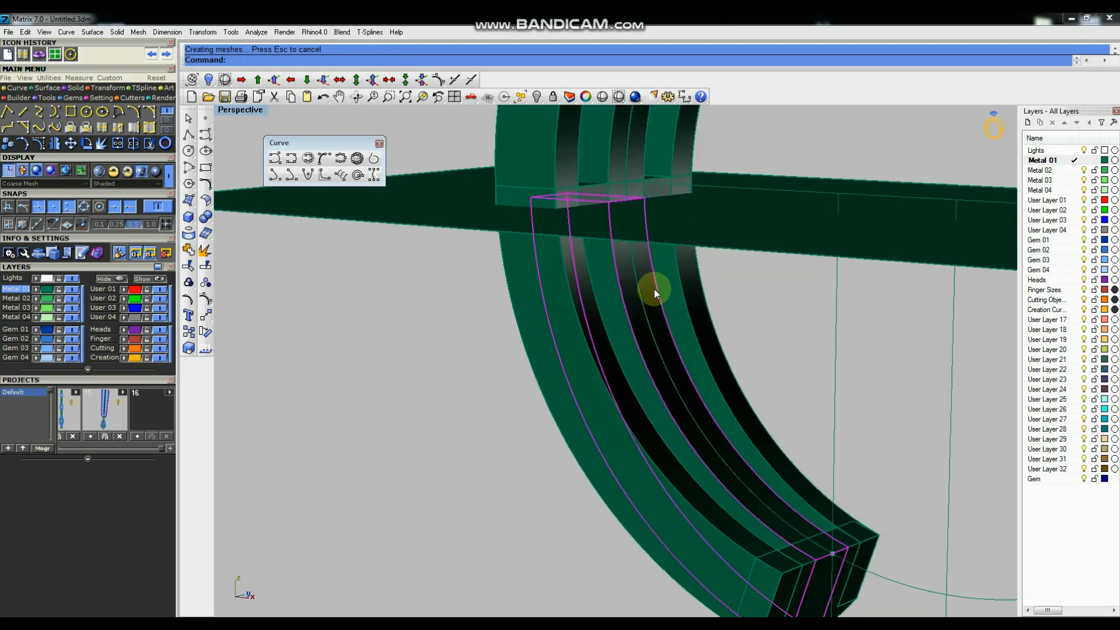
{"action": "key", "text": "Delete"}
Delete the cutting plane together with the construction circle and straight guide lines around the bands.
{"action": "right_click_drag", "start_coordinate": [604, 263], "coordinate": [631, 275]}
{"action": "right_click_drag", "start_coordinate": [489, 233], "coordinate": [826, 217]}
{"action": "scroll", "coordinate": [638, 302], "scroll_direction": "down", "scroll_amount": 3}
{"action": "scroll", "coordinate": [637, 303], "scroll_direction": "up", "scroll_amount": 3}
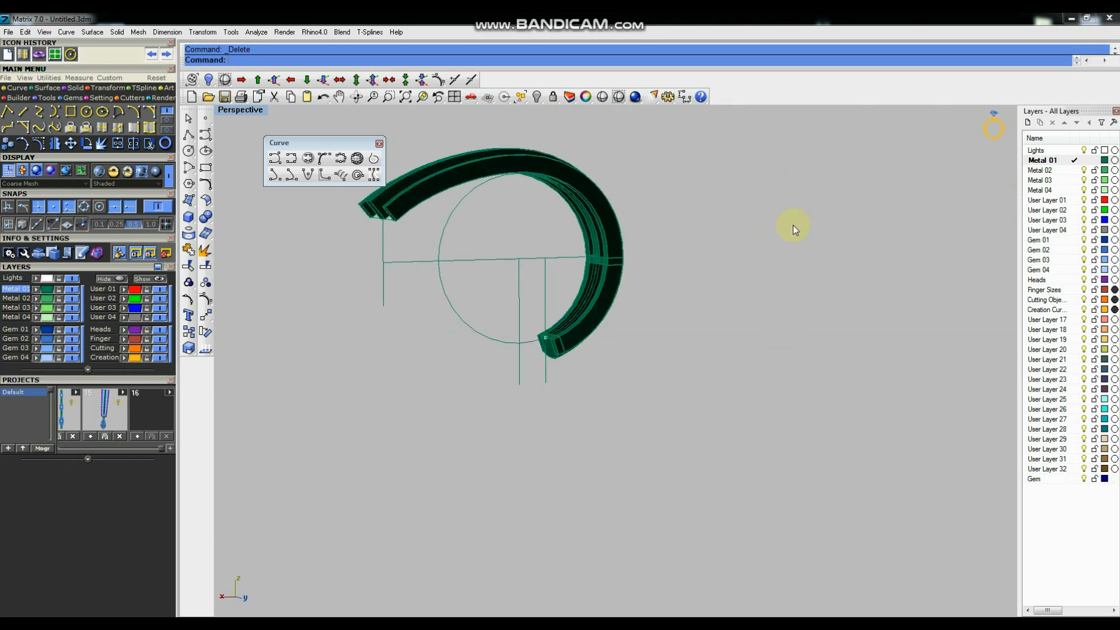
{"action": "left_click_drag", "start_coordinate": [466, 293], "coordinate": [476, 310]}
{"action": "key", "text": "Delete"}
{"action": "scroll", "coordinate": [471, 291], "scroll_direction": "down", "scroll_amount": 2}
{"action": "key", "text": "Delete"}
{"action": "right_click_drag", "start_coordinate": [500, 308], "coordinate": [663, 279]}
{"action": "key", "text": "Delete"}
{"action": "scroll", "coordinate": [622, 267], "scroll_direction": "up", "scroll_amount": 5}
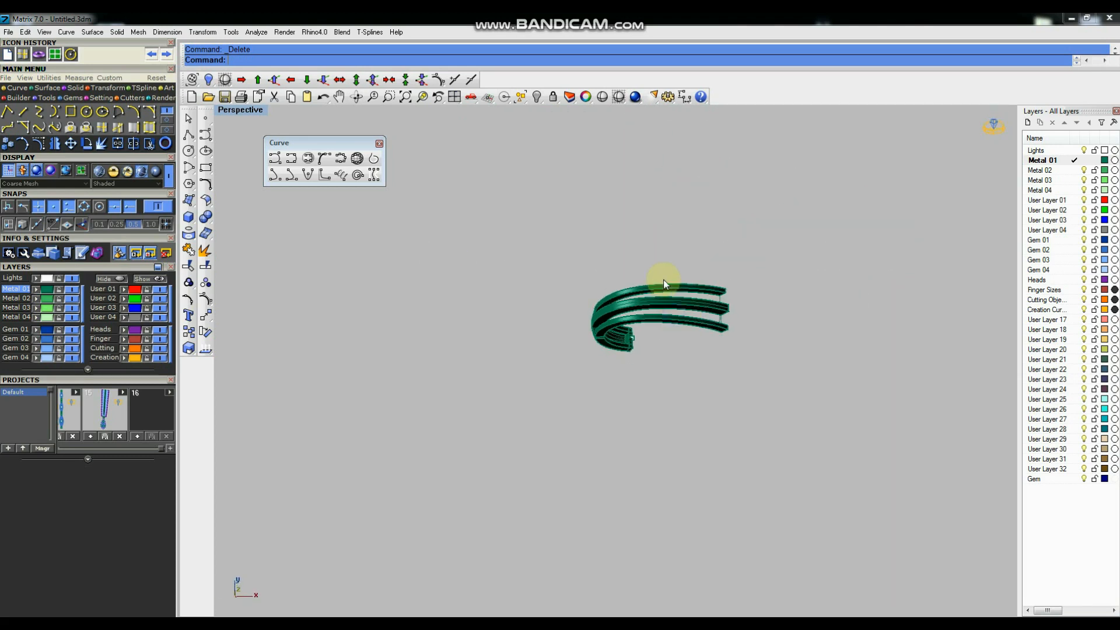
Show the hidden base surface and flat layout, and delete the unneeded object among them.
{"action": "left_click", "coordinate": [535, 97]}
{"action": "right_click_drag", "start_coordinate": [463, 218], "coordinate": [628, 292]}
{"action": "left_click", "coordinate": [502, 299]}
{"action": "key", "text": "Delete"}
{"action": "right_click_drag", "start_coordinate": [522, 295], "coordinate": [656, 348]}
{"action": "left_click", "coordinate": [638, 374]}
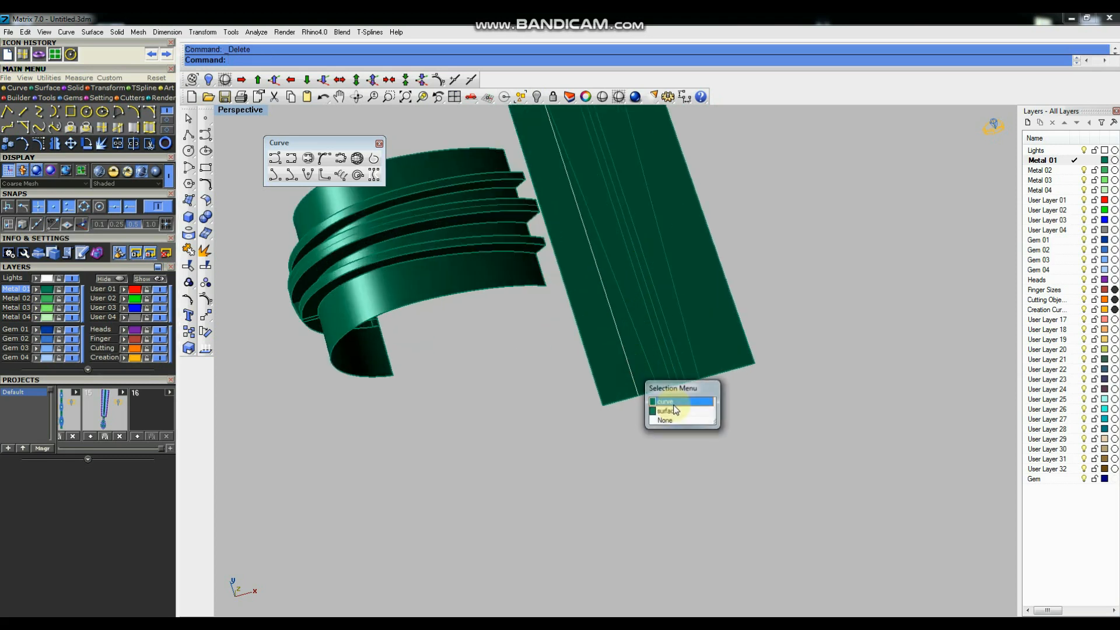
{"action": "left_click", "coordinate": [657, 386]}
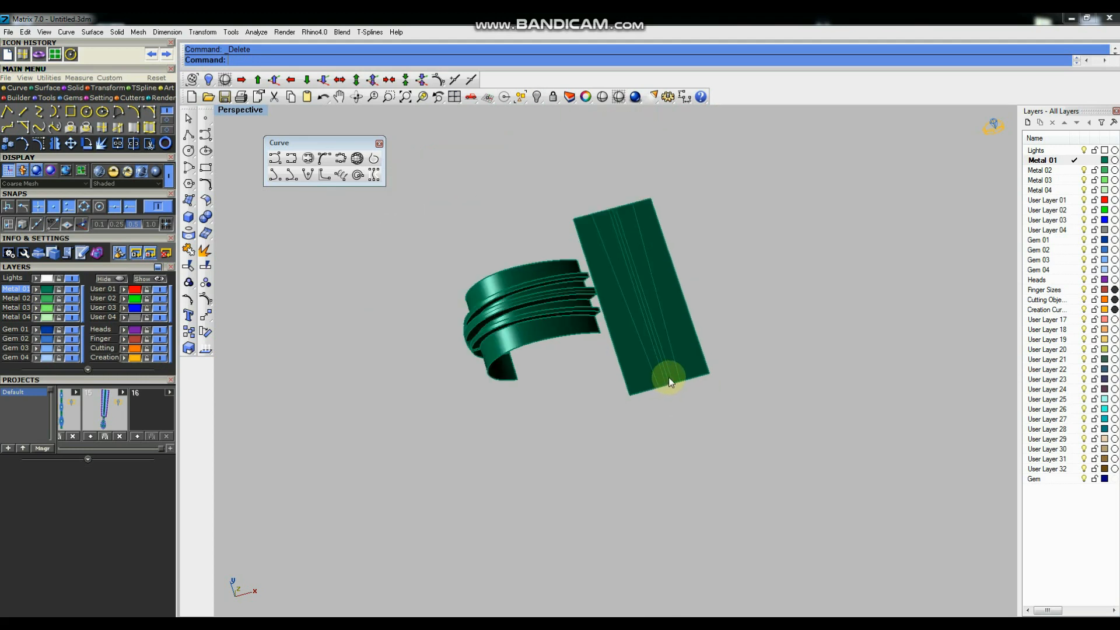
Hide the bands and curved base surface in the Top view, and lock the flat rectangular surface.
{"action": "key", "text": "ctrl+F1"}
{"action": "scroll", "coordinate": [739, 334], "scroll_direction": "up", "scroll_amount": 3}
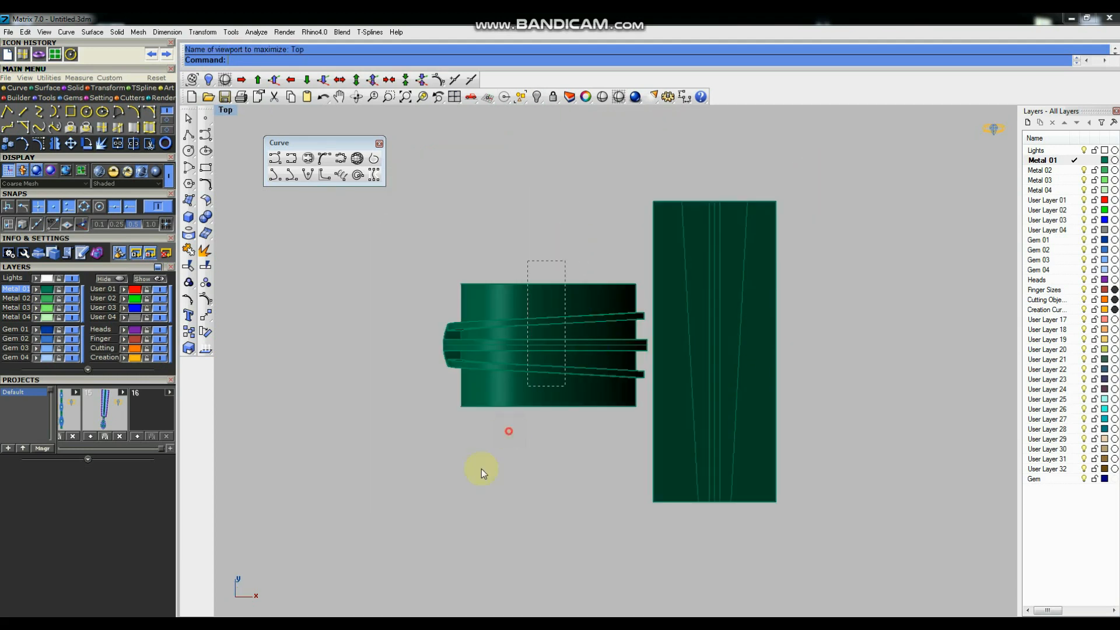
{"action": "left_click_drag", "start_coordinate": [481, 467], "coordinate": [481, 468]}
{"action": "left_click", "coordinate": [537, 99]}
{"action": "left_click", "coordinate": [742, 402]}
{"action": "left_click", "coordinate": [552, 97]}
{"action": "left_click", "coordinate": [450, 347]}
{"action": "left_click", "coordinate": [534, 99]}
{"action": "scroll", "coordinate": [857, 366], "scroll_direction": "down", "scroll_amount": 4}
{"action": "right_click_drag", "start_coordinate": [857, 367], "coordinate": [693, 318]}
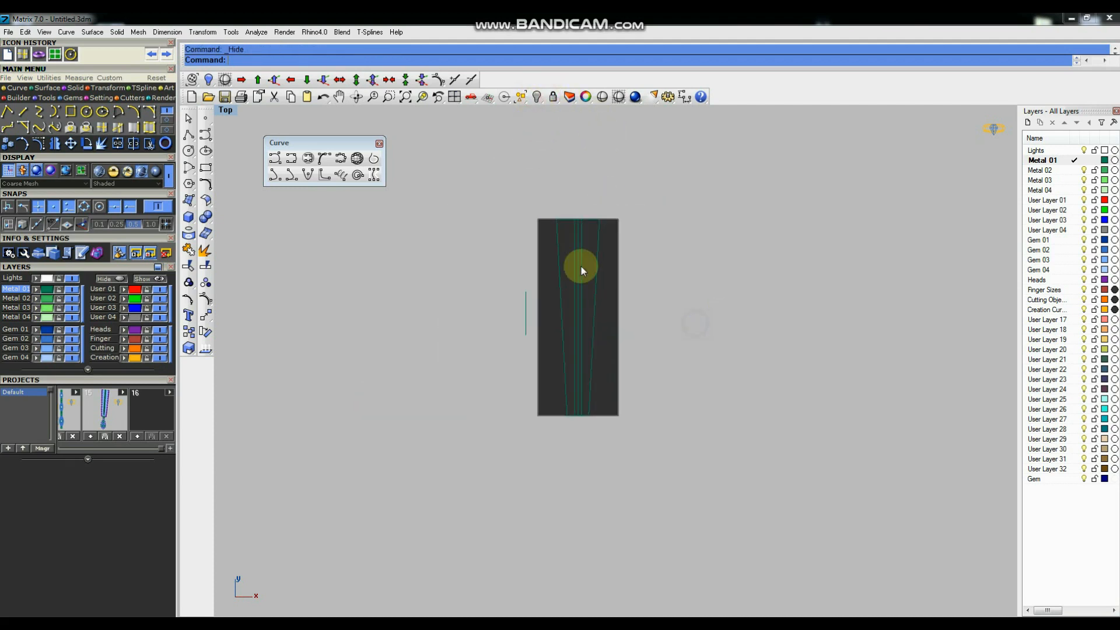
{"action": "scroll", "coordinate": [578, 261], "scroll_direction": "up", "scroll_amount": 8}
Place a point beside the flat surface, draw a 0.8 circle centred on it, and select both.
{"action": "left_click", "coordinate": [207, 120]}
{"action": "left_click", "coordinate": [433, 304]}
{"action": "left_click", "coordinate": [379, 144]}
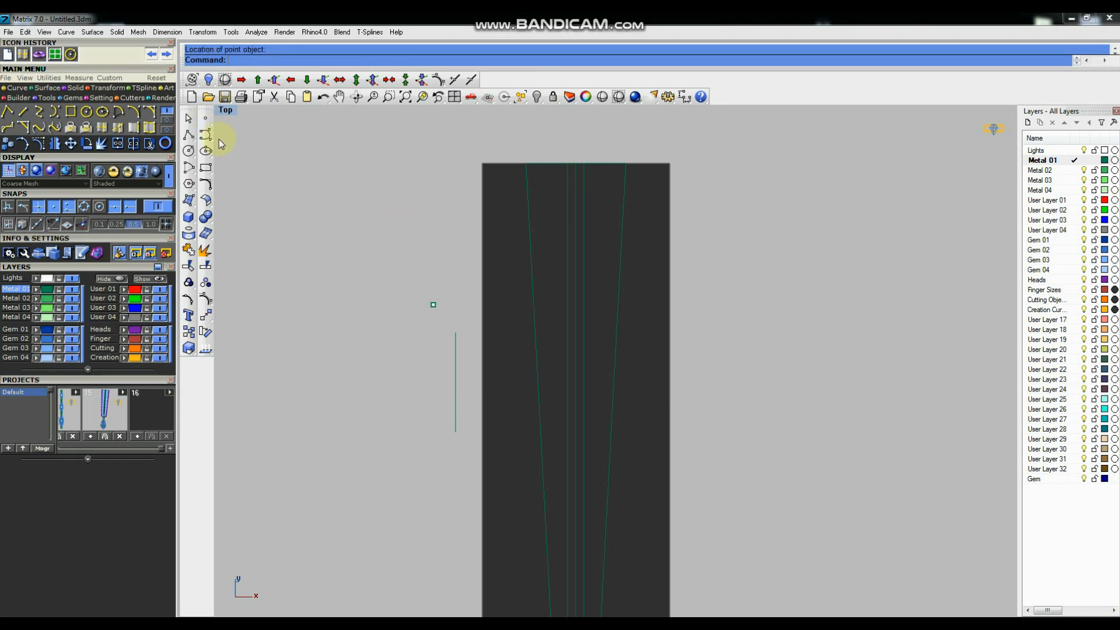
{"action": "left_click", "coordinate": [188, 152]}
{"action": "scroll", "coordinate": [409, 279], "scroll_direction": "up", "scroll_amount": 2}
{"action": "left_click", "coordinate": [446, 314]}
{"action": "type", "text": ".8"}
{"action": "key", "text": "Return"}
{"action": "left_click_drag", "start_coordinate": [481, 344], "coordinate": [480, 345]}
{"action": "scroll", "coordinate": [480, 345], "scroll_direction": "down", "scroll_amount": 3}
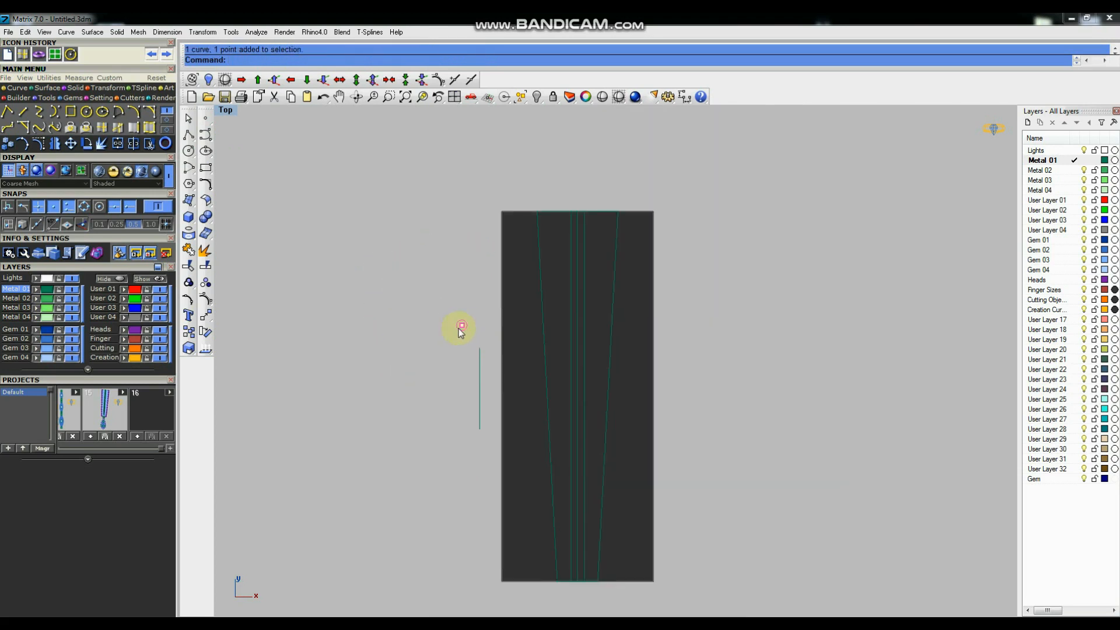
{"action": "scroll", "coordinate": [534, 295], "scroll_direction": "up", "scroll_amount": 3}
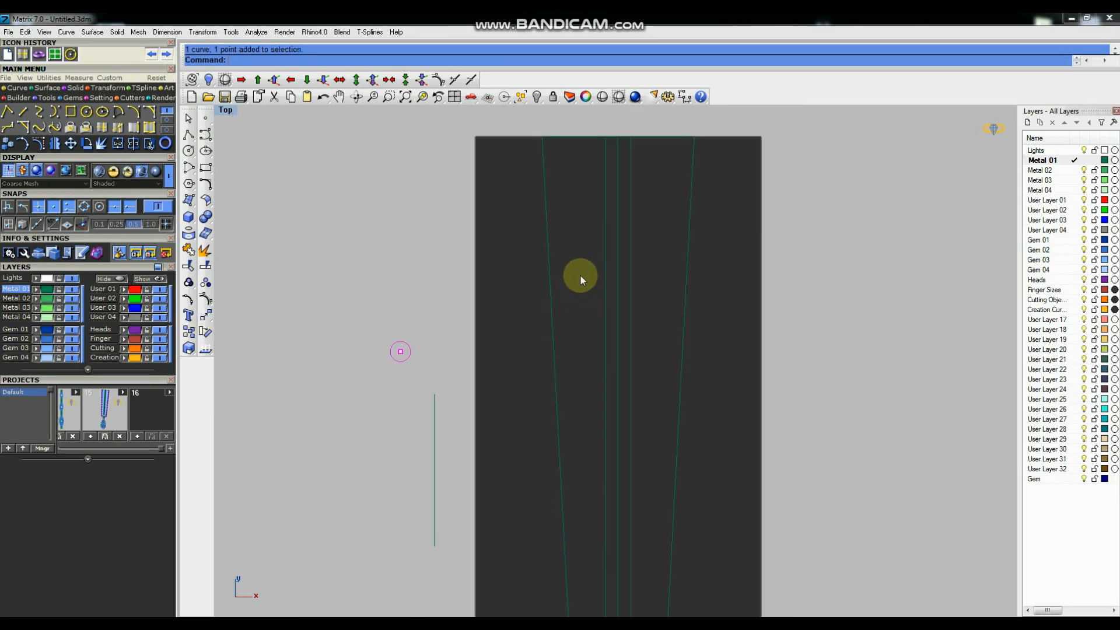
Explode the tapered outline curve on the flat surface into separate segments.
{"action": "left_click_drag", "start_coordinate": [540, 292], "coordinate": [540, 293]}
{"action": "scroll", "coordinate": [563, 261], "scroll_direction": "down", "scroll_amount": 3}
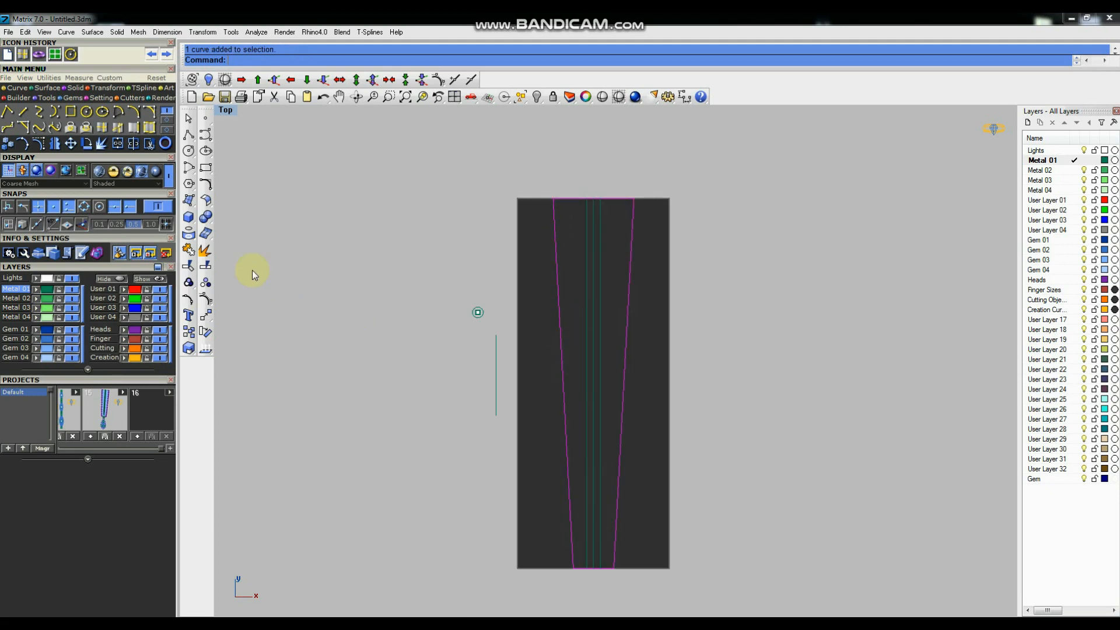
{"action": "left_click", "coordinate": [205, 250]}
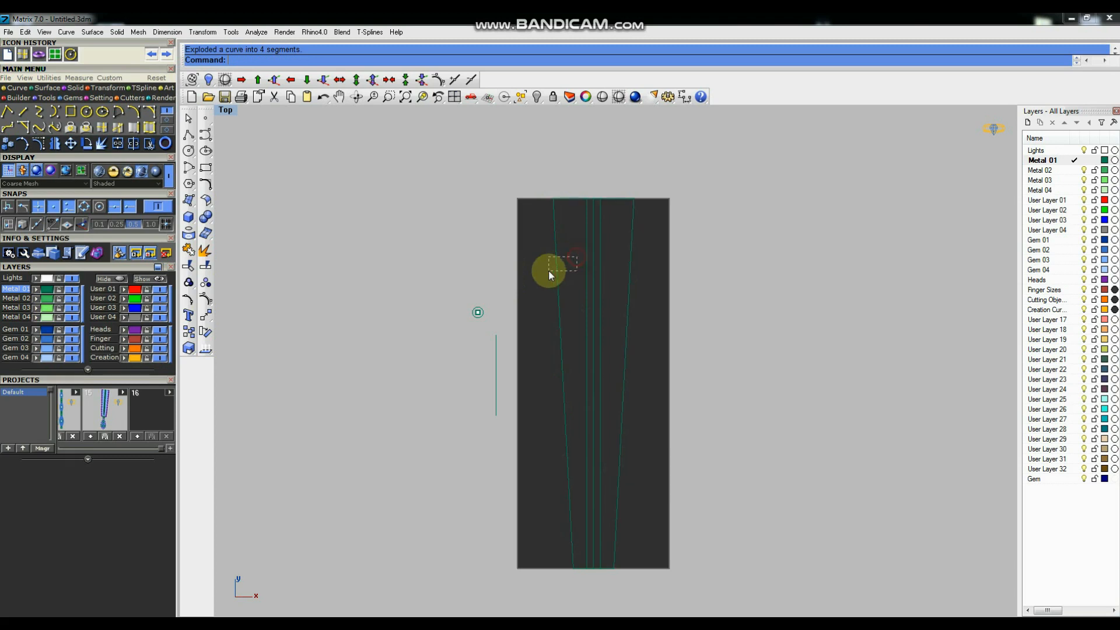
Offset the slanted line nearest the point and circle outward on the flat surface.
{"action": "left_click_drag", "start_coordinate": [548, 270], "coordinate": [548, 271]}
{"action": "scroll", "coordinate": [542, 262], "scroll_direction": "up", "scroll_amount": 1}
{"action": "type", "text": "ffset"}
{"action": "key", "text": "Return"}
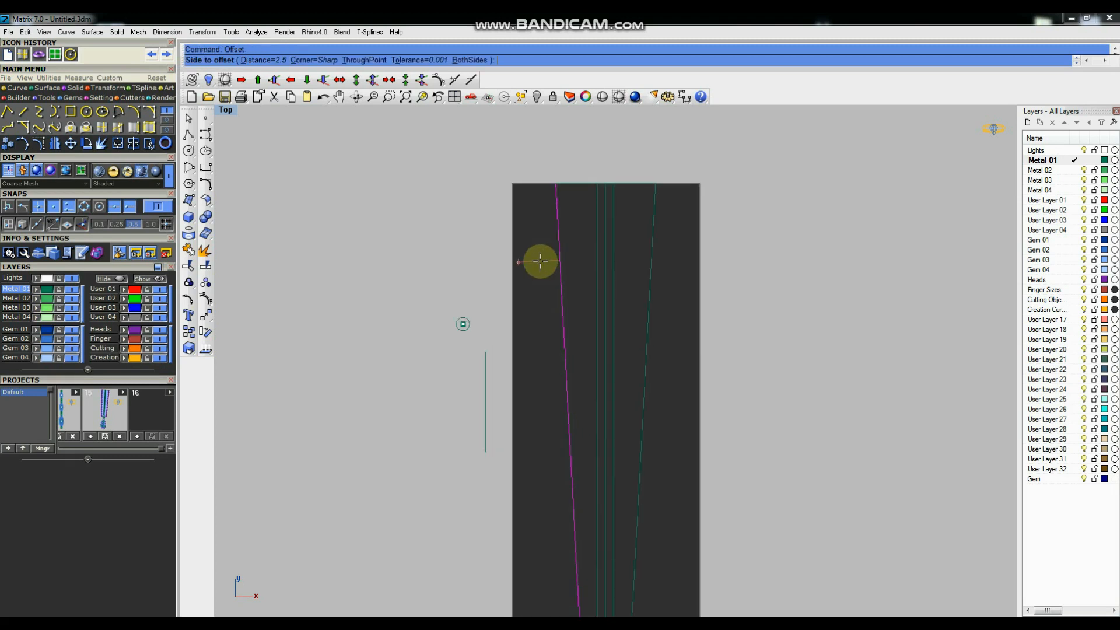
{"action": "left_click", "coordinate": [548, 275]}
Move the circle and its centre point onto the offset slanted line, just inside the flat surface's upper edge.
{"action": "left_click_drag", "start_coordinate": [442, 304], "coordinate": [495, 349]}
{"action": "scroll", "coordinate": [456, 327], "scroll_direction": "up", "scroll_amount": 3}
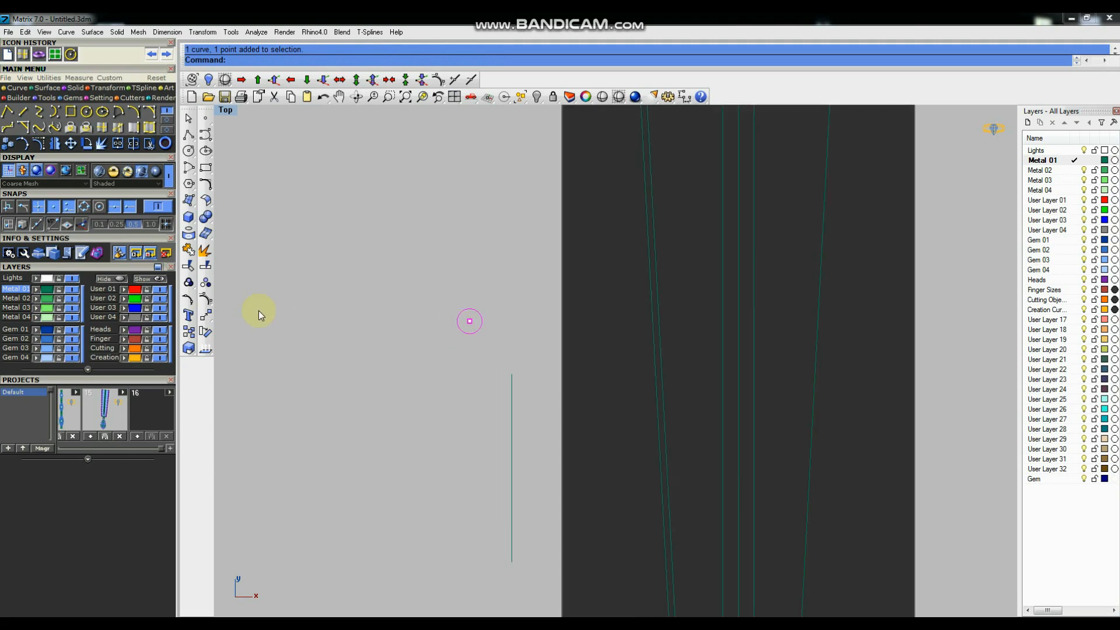
{"action": "left_click", "coordinate": [209, 315]}
{"action": "left_click", "coordinate": [470, 321]}
{"action": "scroll", "coordinate": [475, 320], "scroll_direction": "down", "scroll_amount": 2}
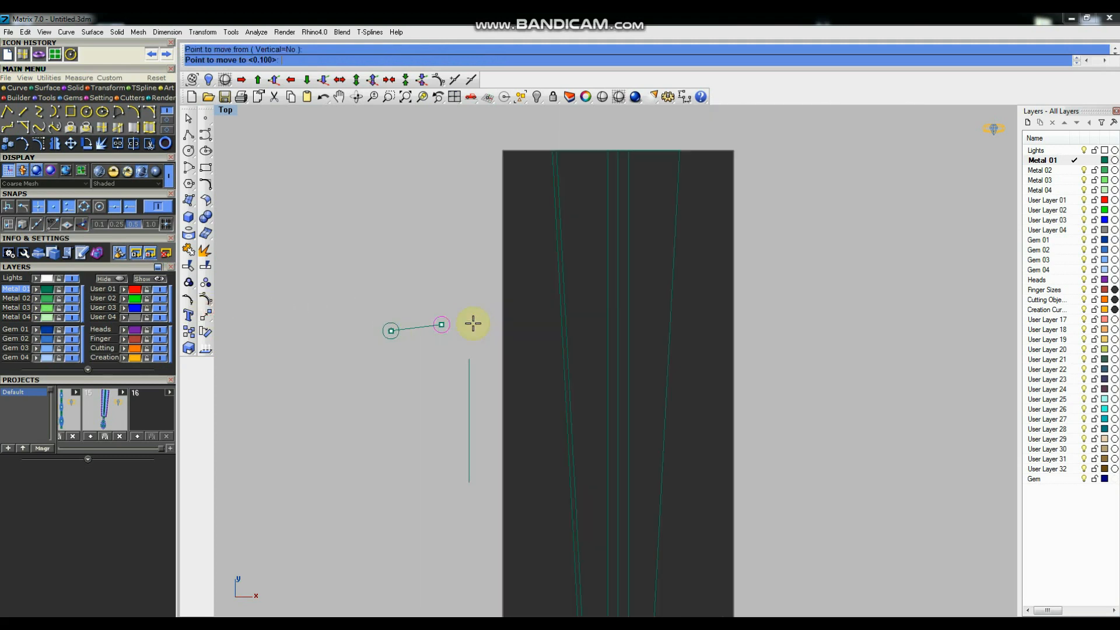
{"action": "scroll", "coordinate": [545, 195], "scroll_direction": "up", "scroll_amount": 2}
{"action": "scroll", "coordinate": [618, 274], "scroll_direction": "down", "scroll_amount": 1}
{"action": "scroll", "coordinate": [632, 242], "scroll_direction": "up", "scroll_amount": 3}
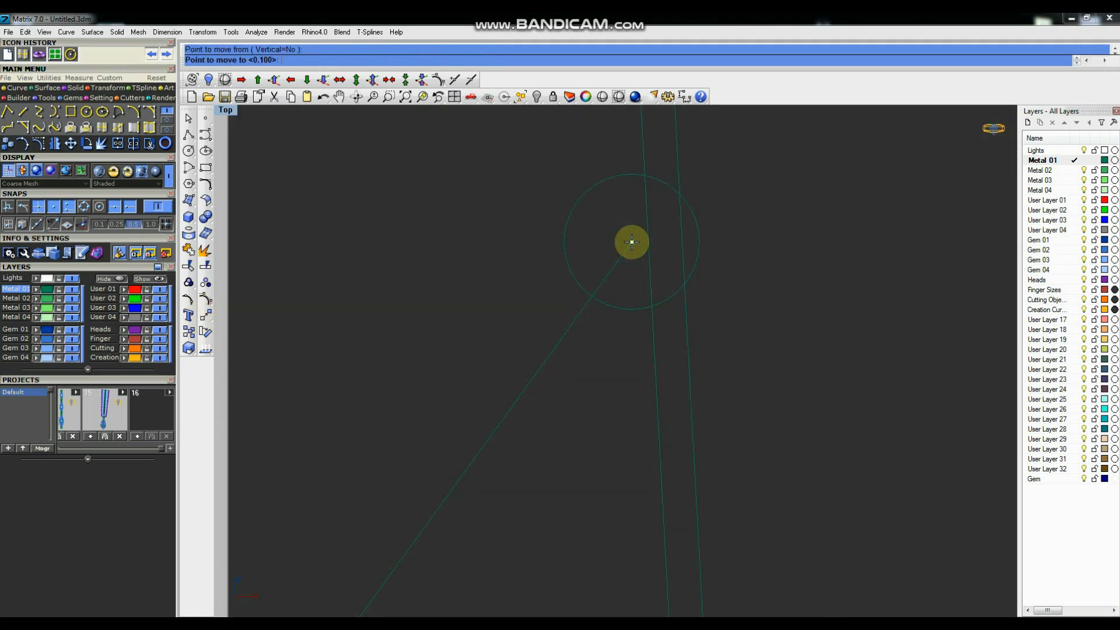
{"action": "left_click", "coordinate": [647, 185]}
{"action": "scroll", "coordinate": [647, 185], "scroll_direction": "down", "scroll_amount": 4}
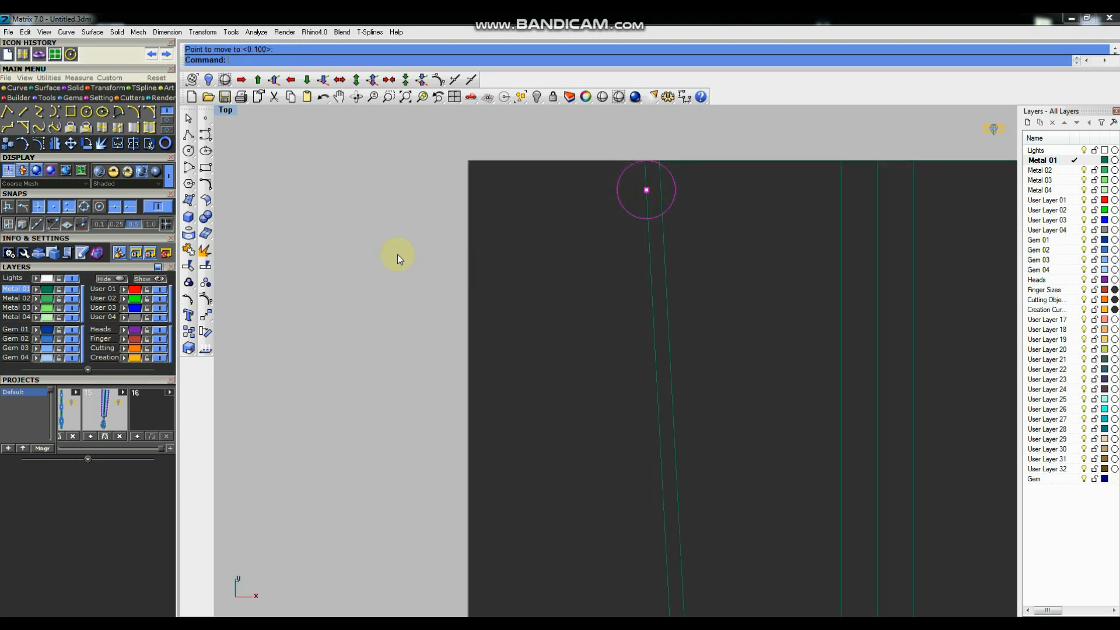
Offset the small circle outward by 0.4 to make a larger concentric circle.
{"action": "key", "text": "Return"}
{"action": "type", "text": "4"}
{"action": "key", "text": "Return"}
{"action": "left_click", "coordinate": [562, 218]}
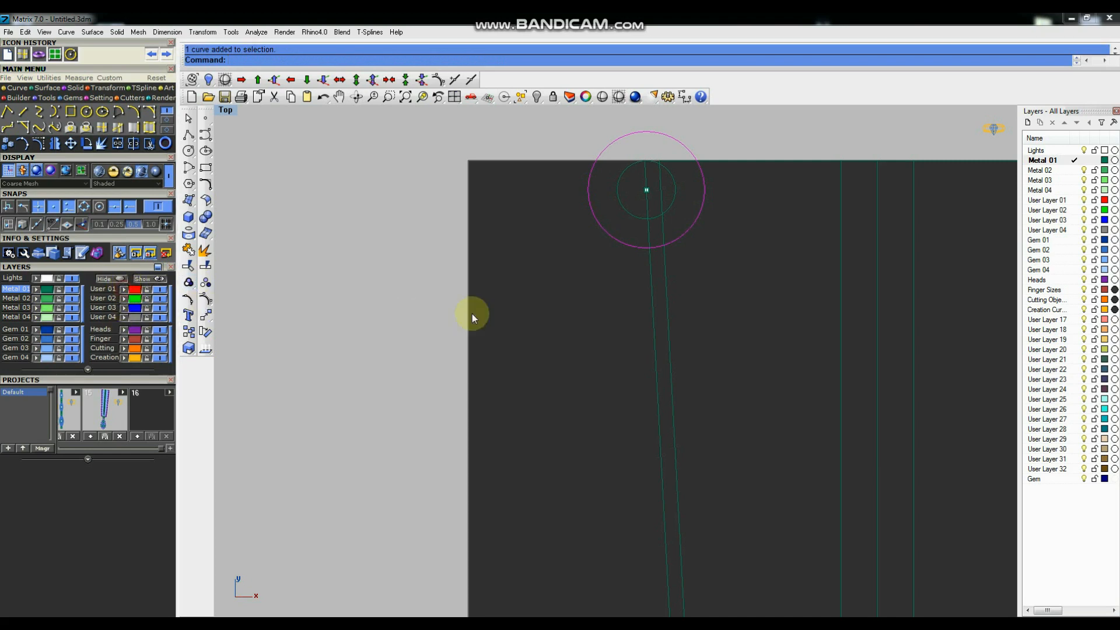
Group the two concentric circles with their centre point.
{"action": "scroll", "coordinate": [541, 337], "scroll_direction": "down", "scroll_amount": 5}
{"action": "left_click_drag", "start_coordinate": [618, 296], "coordinate": [620, 299]}
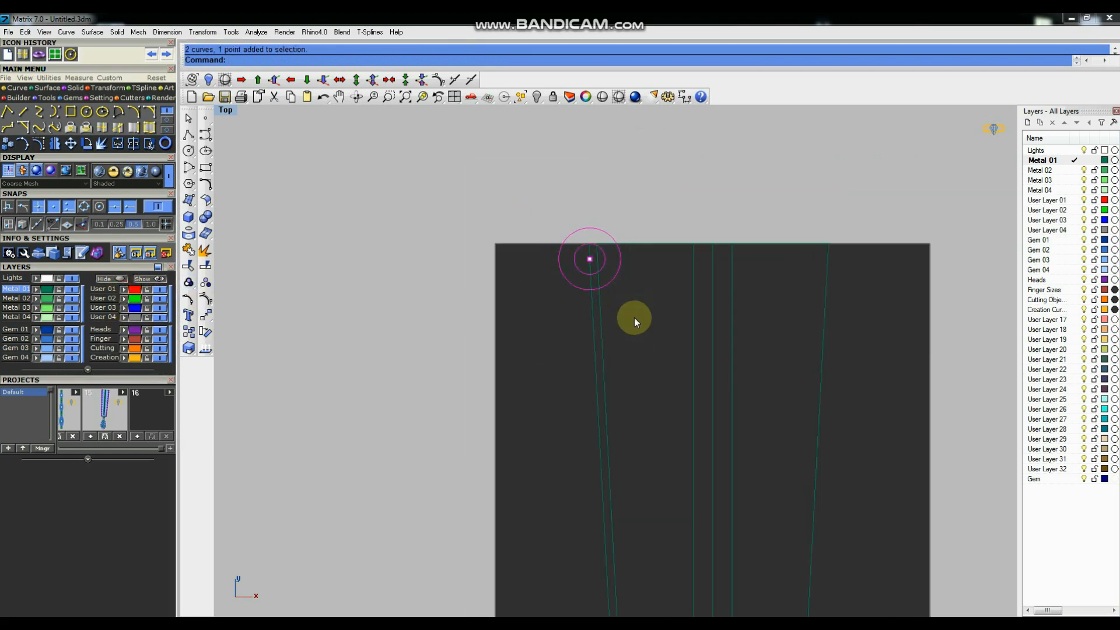
{"action": "left_click", "coordinate": [188, 281]}
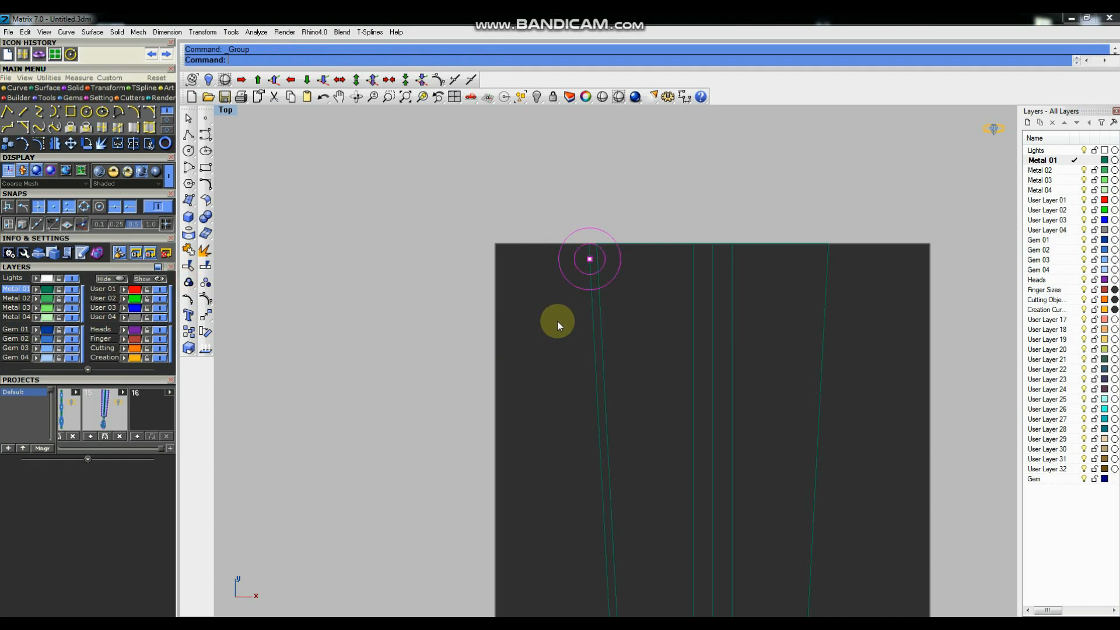
Copy the circle group repeatedly at even spacing along the outer slanted line, from its upper end to its lower end.
{"action": "scroll", "coordinate": [557, 320], "scroll_direction": "down", "scroll_amount": 4}
{"action": "scroll", "coordinate": [608, 306], "scroll_direction": "up", "scroll_amount": 4}
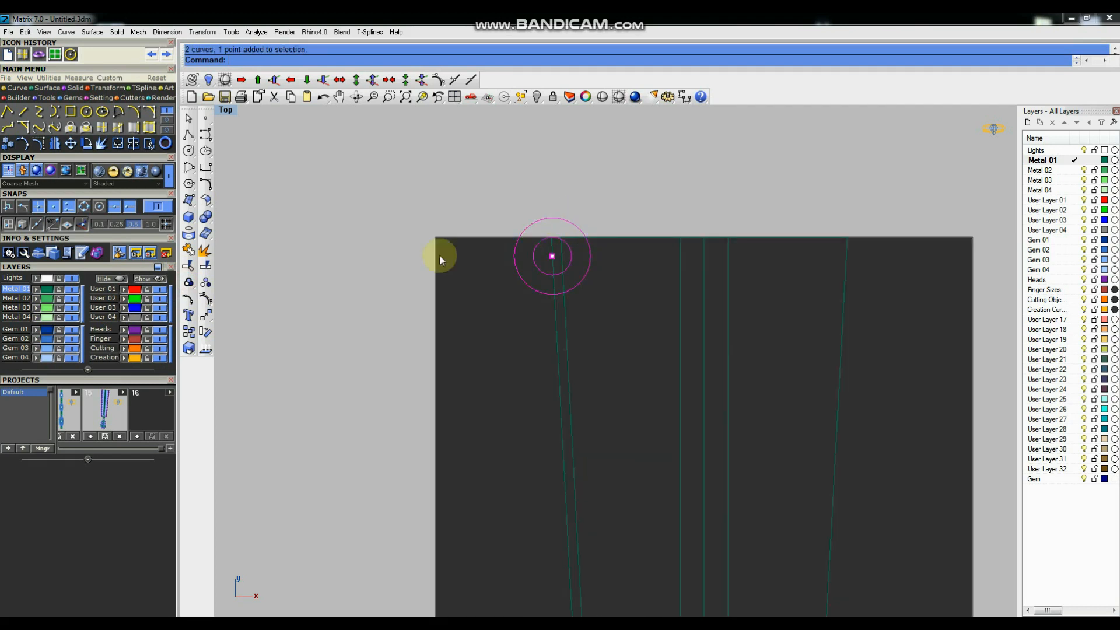
{"action": "left_click", "coordinate": [190, 332]}
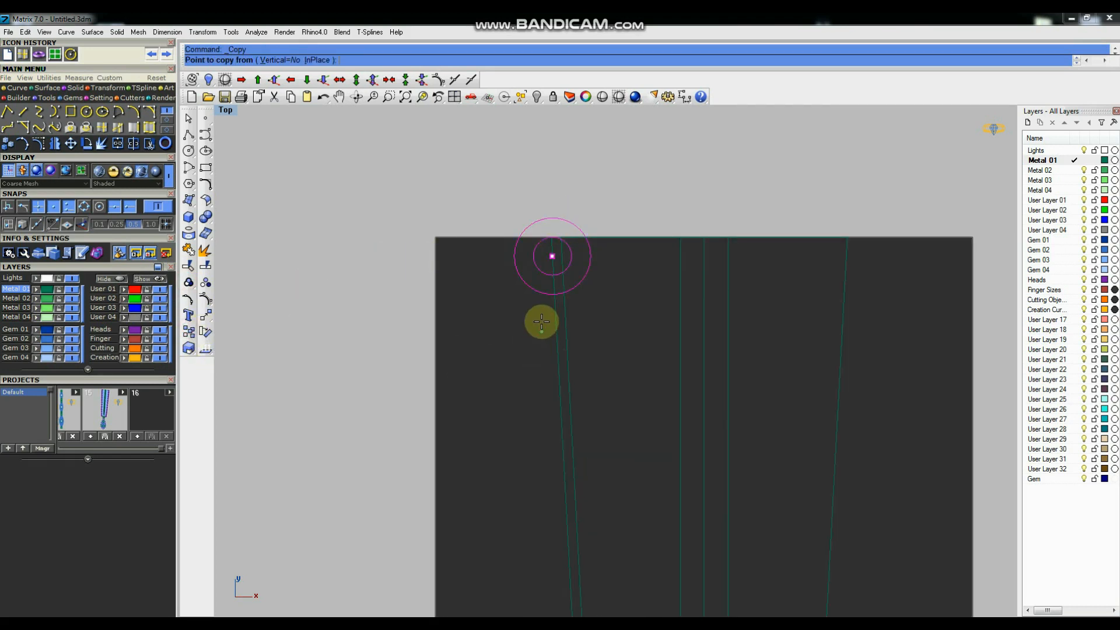
{"action": "scroll", "coordinate": [527, 341], "scroll_direction": "down", "scroll_amount": 3}
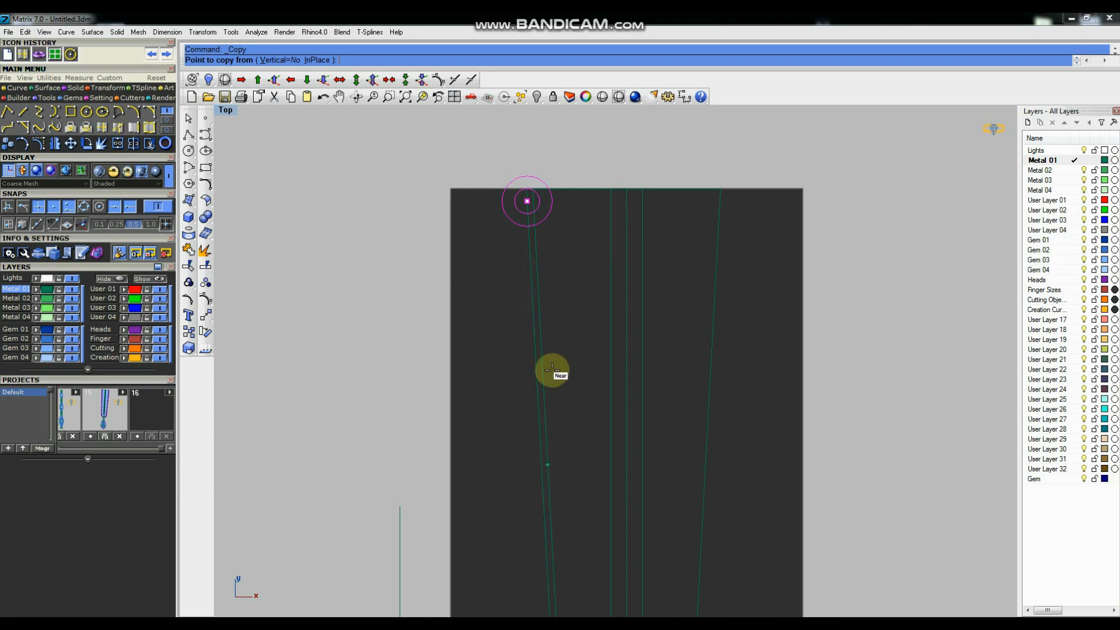
{"action": "scroll", "coordinate": [532, 272], "scroll_direction": "up", "scroll_amount": 3}
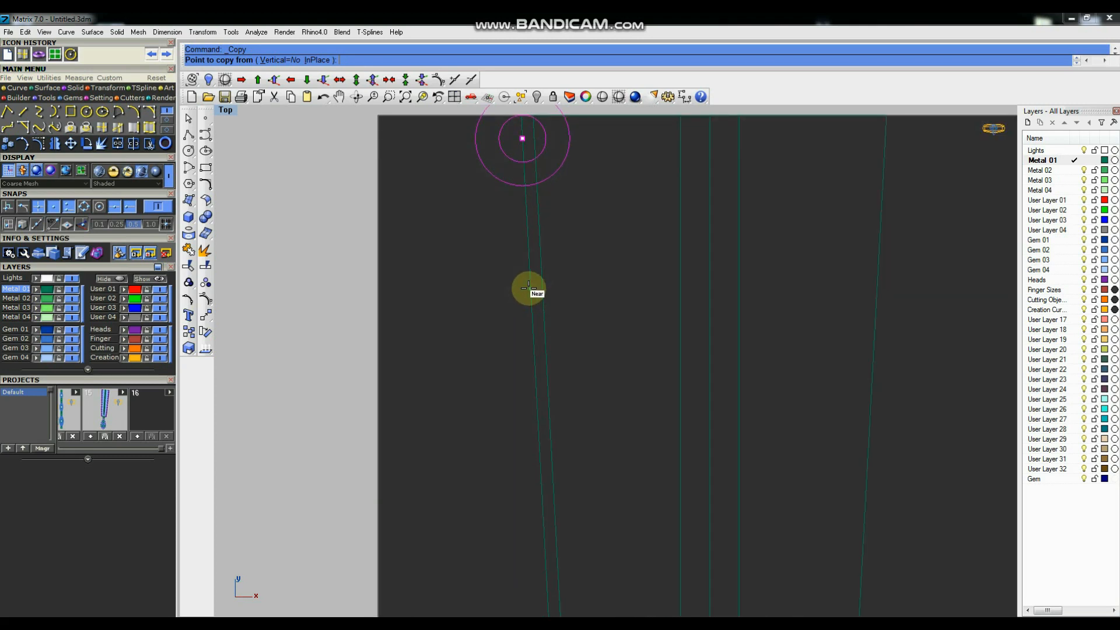
{"action": "left_click", "coordinate": [528, 287]}
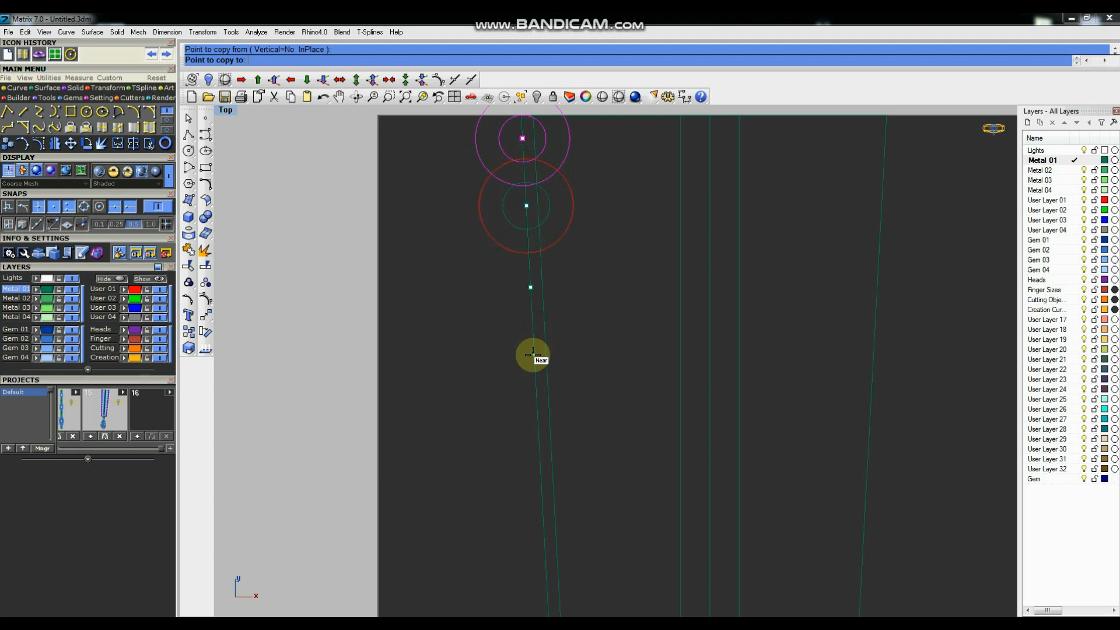
{"action": "left_click", "coordinate": [532, 354]}
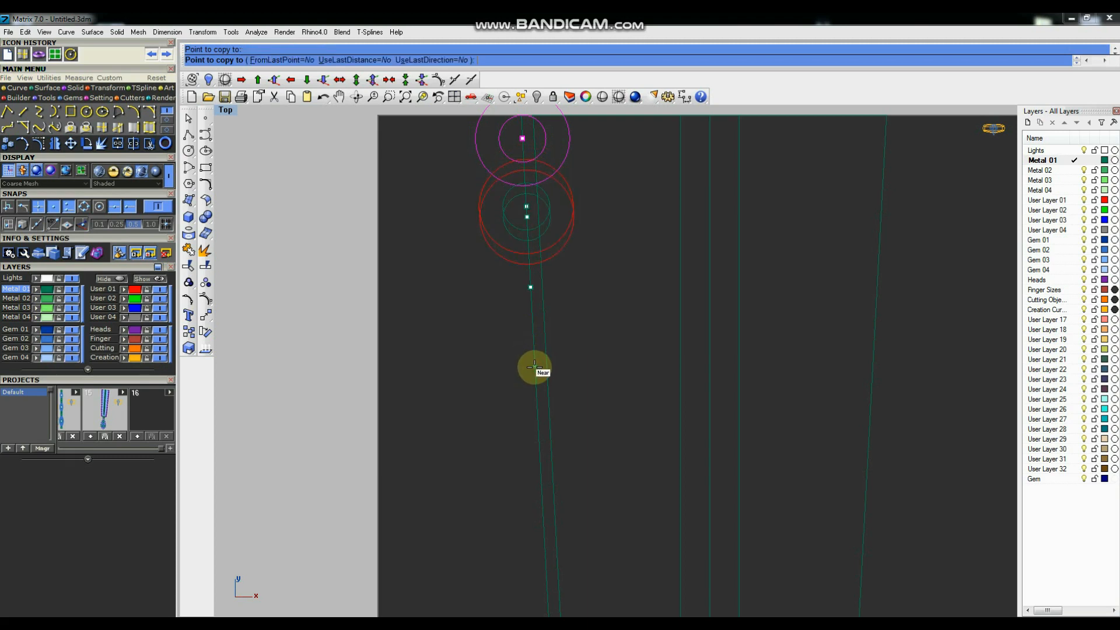
{"action": "left_click", "coordinate": [532, 423]}
{"action": "scroll", "coordinate": [528, 411], "scroll_direction": "down", "scroll_amount": 3}
{"action": "scroll", "coordinate": [526, 390], "scroll_direction": "up", "scroll_amount": 5}
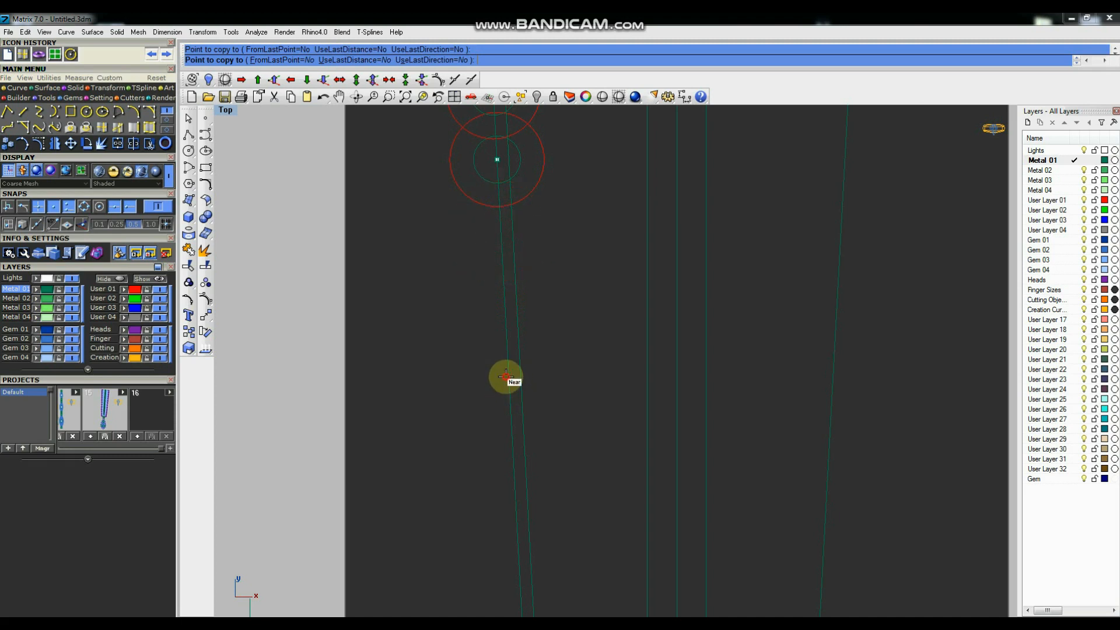
{"action": "left_click", "coordinate": [505, 376]}
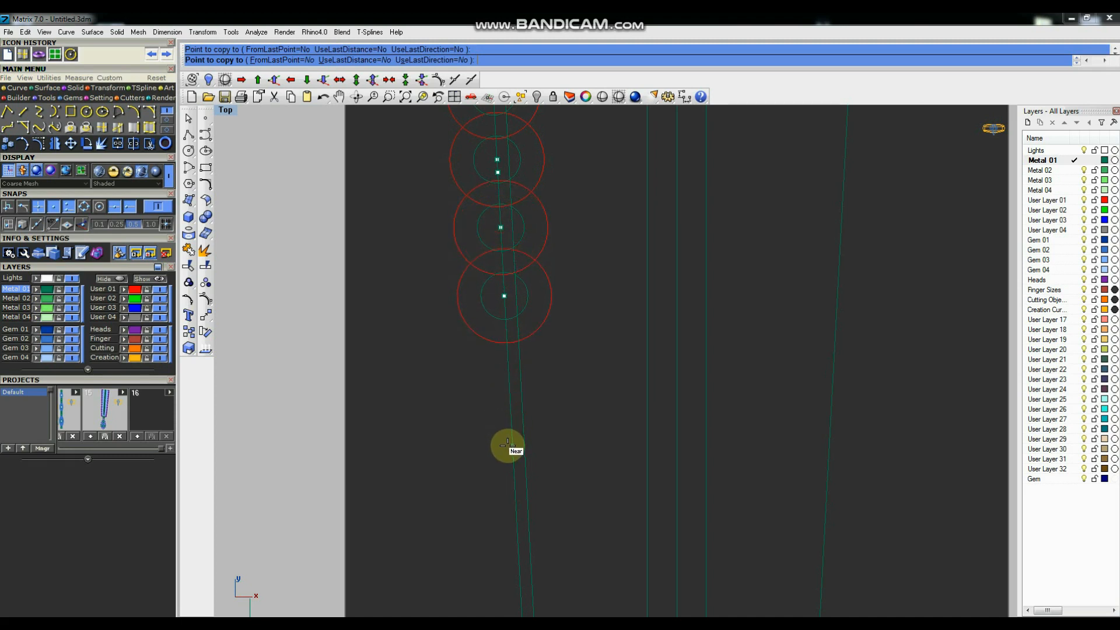
{"action": "scroll", "coordinate": [509, 448], "scroll_direction": "down", "scroll_amount": 3}
{"action": "scroll", "coordinate": [510, 408], "scroll_direction": "up", "scroll_amount": 5}
{"action": "key", "text": "Return"}
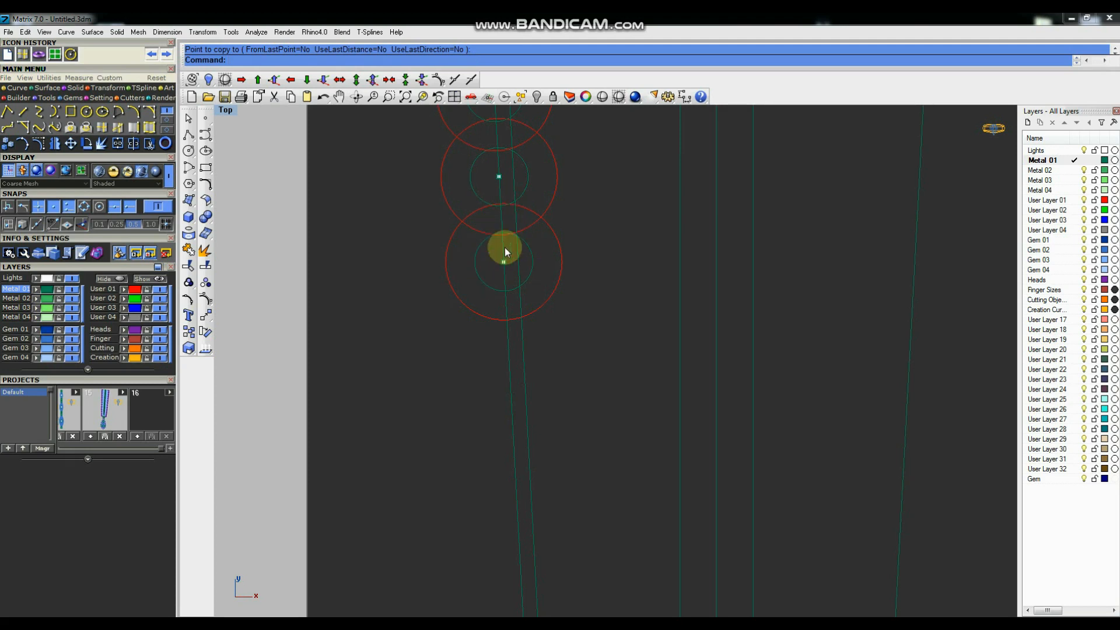
Examine the spacing and overlap of the copied circles along the outer slanted line.
{"action": "scroll", "coordinate": [524, 333], "scroll_direction": "down", "scroll_amount": 8}
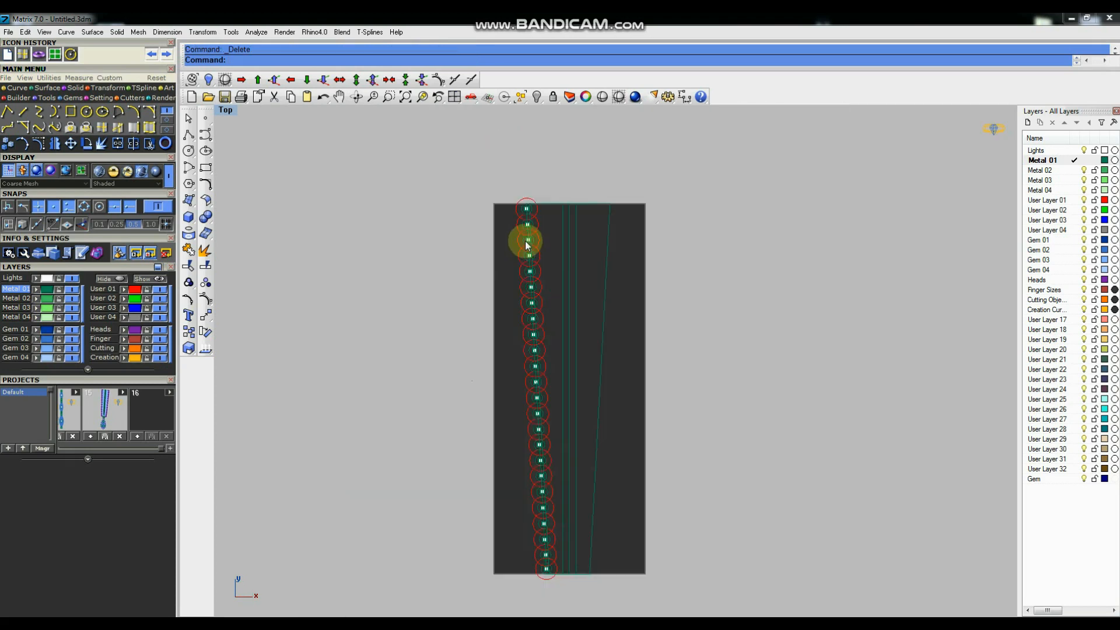
{"action": "right_click_drag", "start_coordinate": [525, 241], "coordinate": [518, 223]}
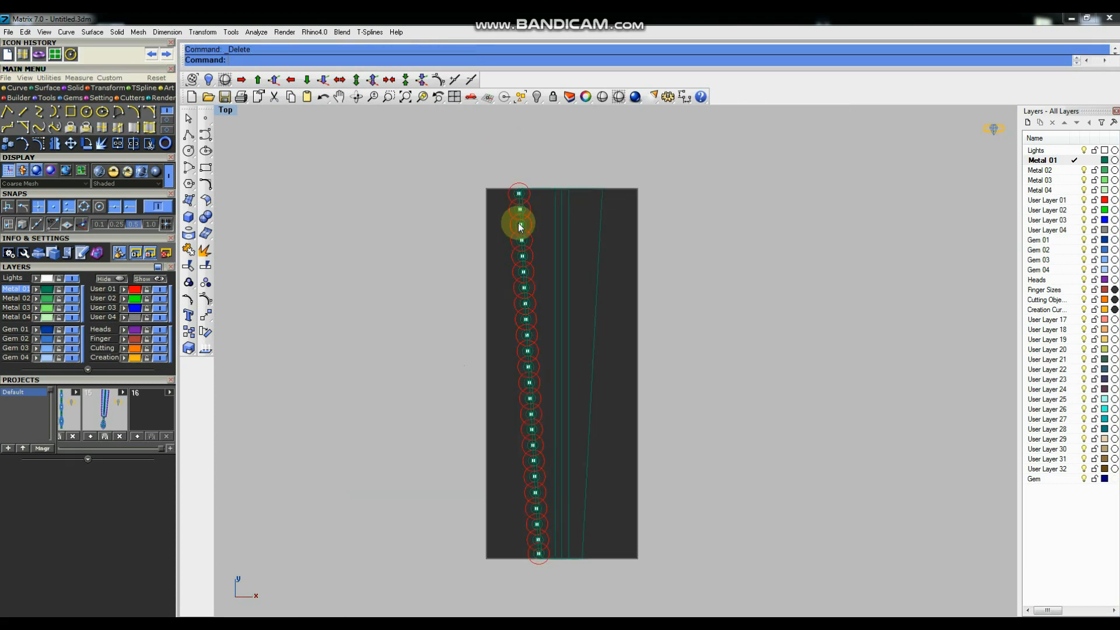
{"action": "scroll", "coordinate": [517, 223], "scroll_direction": "up", "scroll_amount": 10}
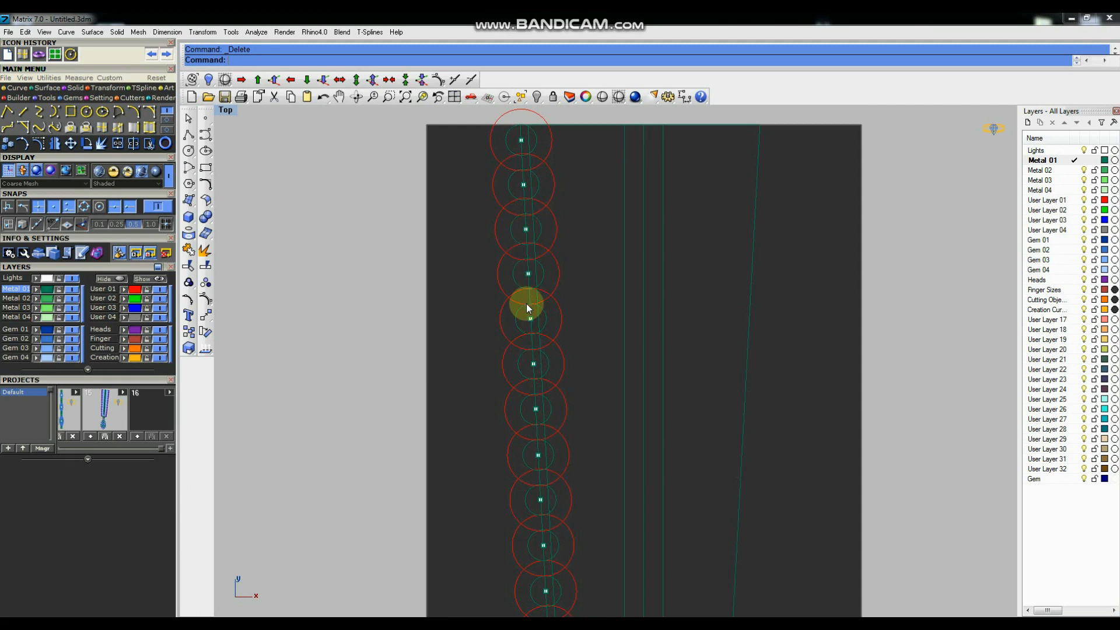
{"action": "scroll", "coordinate": [526, 303], "scroll_direction": "down", "scroll_amount": 4}
{"action": "scroll", "coordinate": [522, 191], "scroll_direction": "down", "scroll_amount": 3}
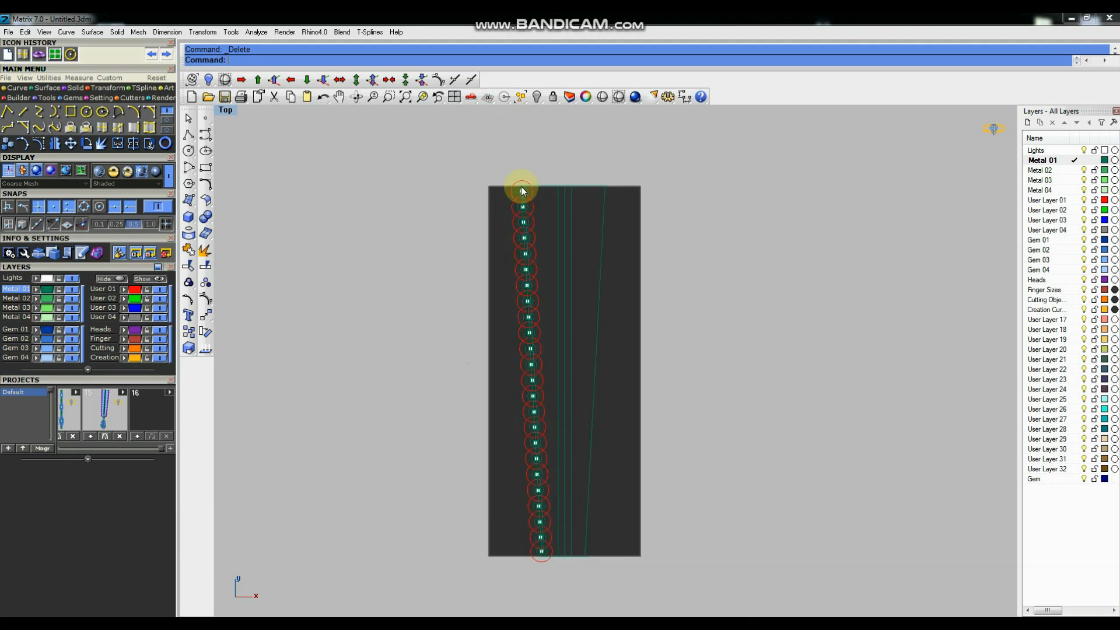
{"action": "scroll", "coordinate": [543, 551], "scroll_direction": "up", "scroll_amount": 6}
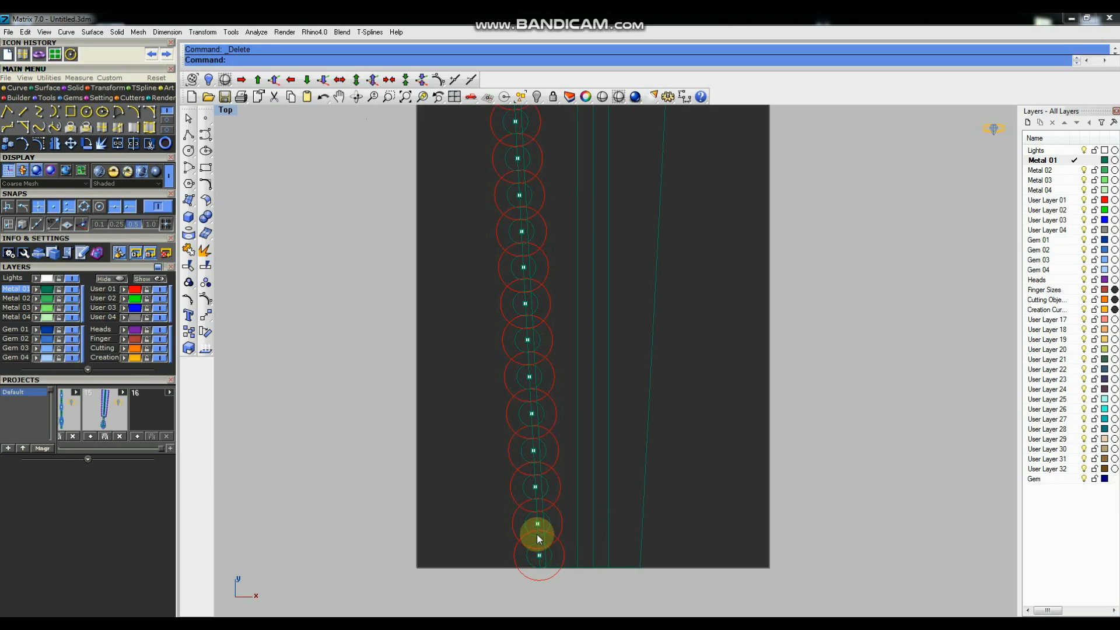
{"action": "scroll", "coordinate": [525, 394], "scroll_direction": "up", "scroll_amount": 3}
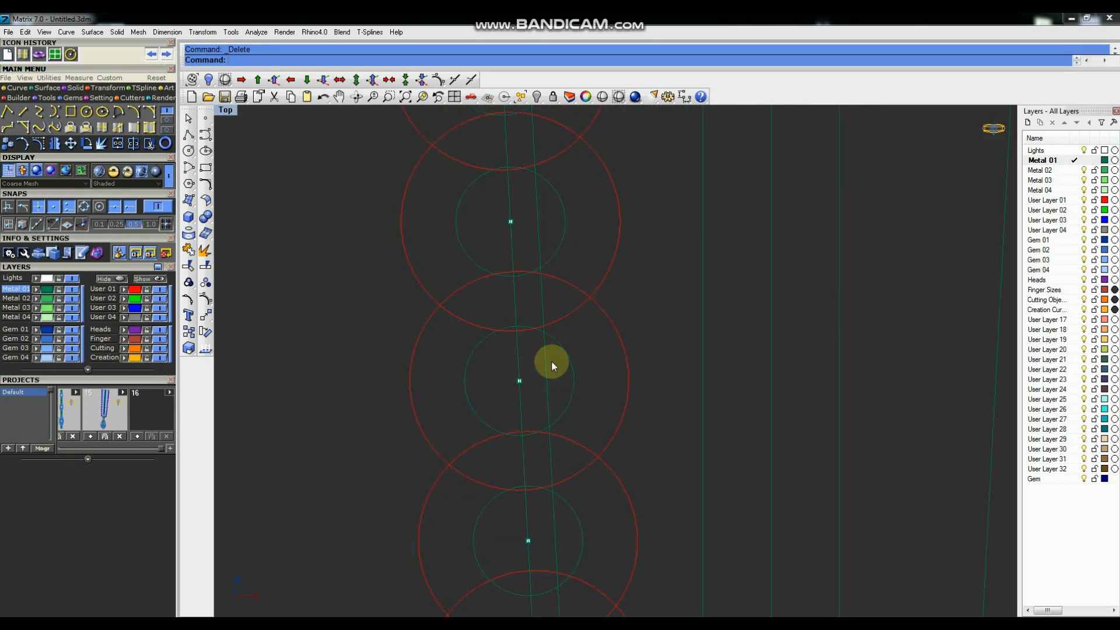
{"action": "left_click", "coordinate": [566, 315]}
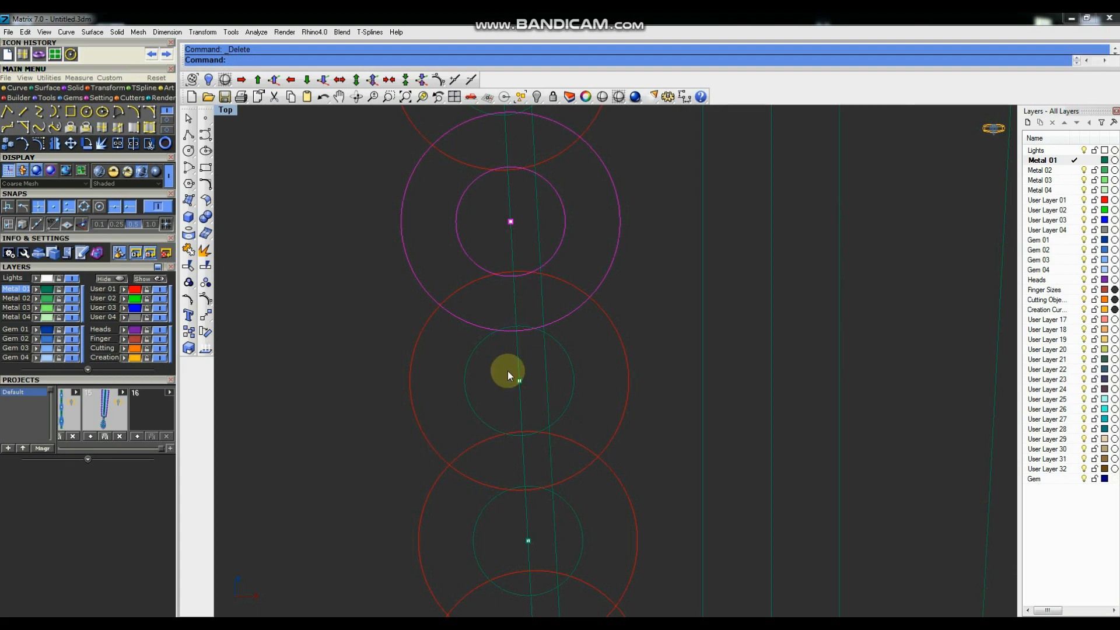
Select the whole row of circles and points along the slanted line and group it.
{"action": "scroll", "coordinate": [508, 370], "scroll_direction": "down", "scroll_amount": 10}
{"action": "left_click_drag", "start_coordinate": [480, 147], "coordinate": [526, 452]}
{"action": "scroll", "coordinate": [519, 362], "scroll_direction": "up", "scroll_amount": 4}
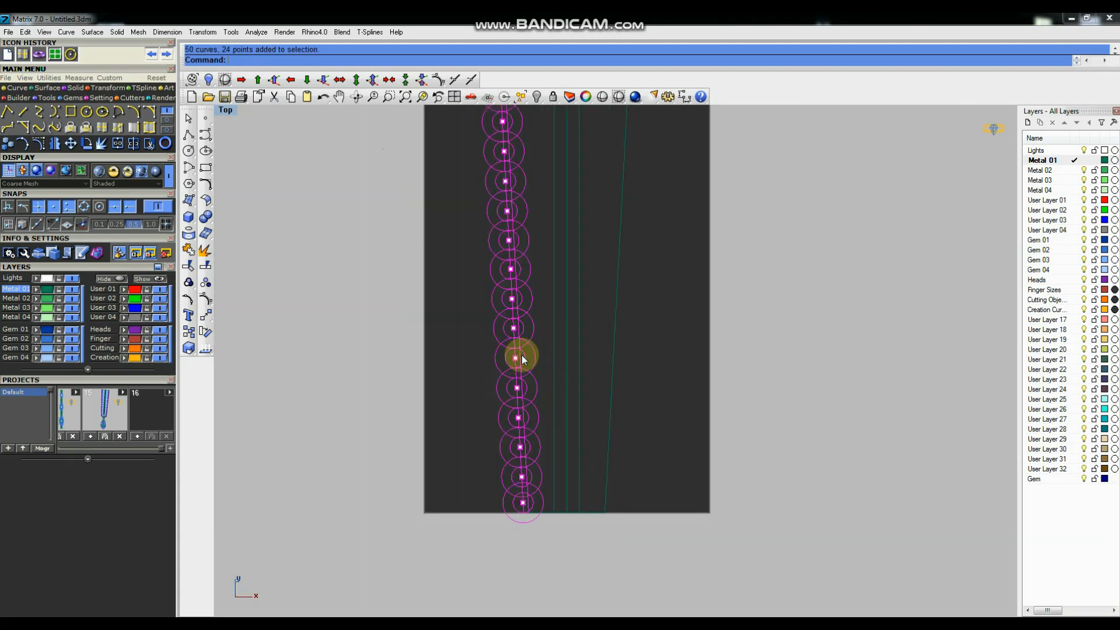
{"action": "scroll", "coordinate": [522, 357], "scroll_direction": "up", "scroll_amount": 5}
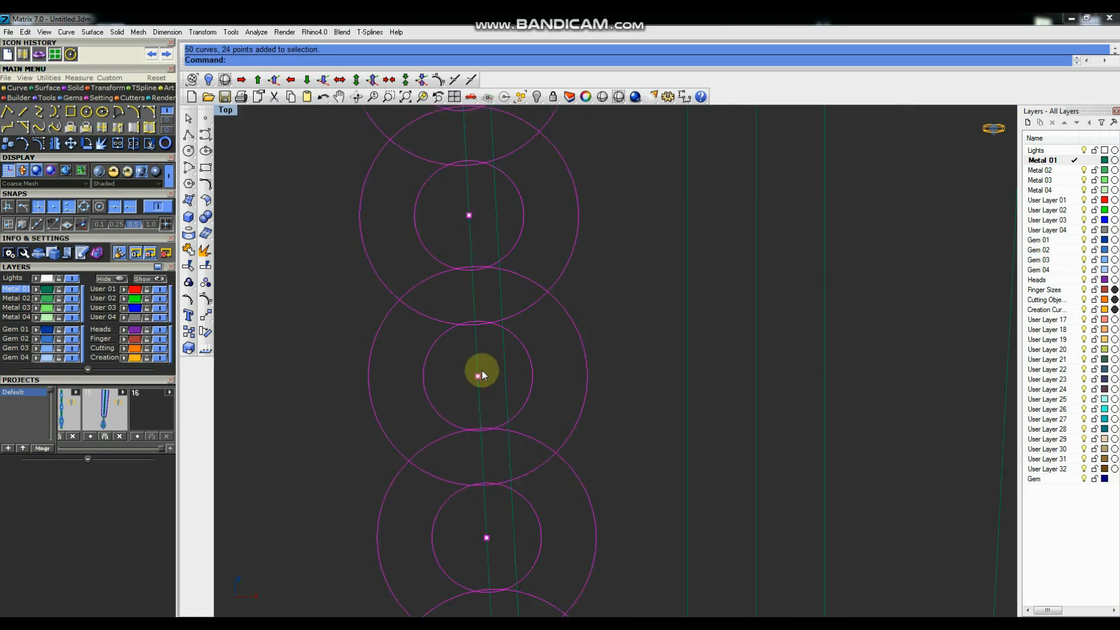
{"action": "scroll", "coordinate": [482, 370], "scroll_direction": "down", "scroll_amount": 6}
{"action": "left_click", "coordinate": [188, 284]}
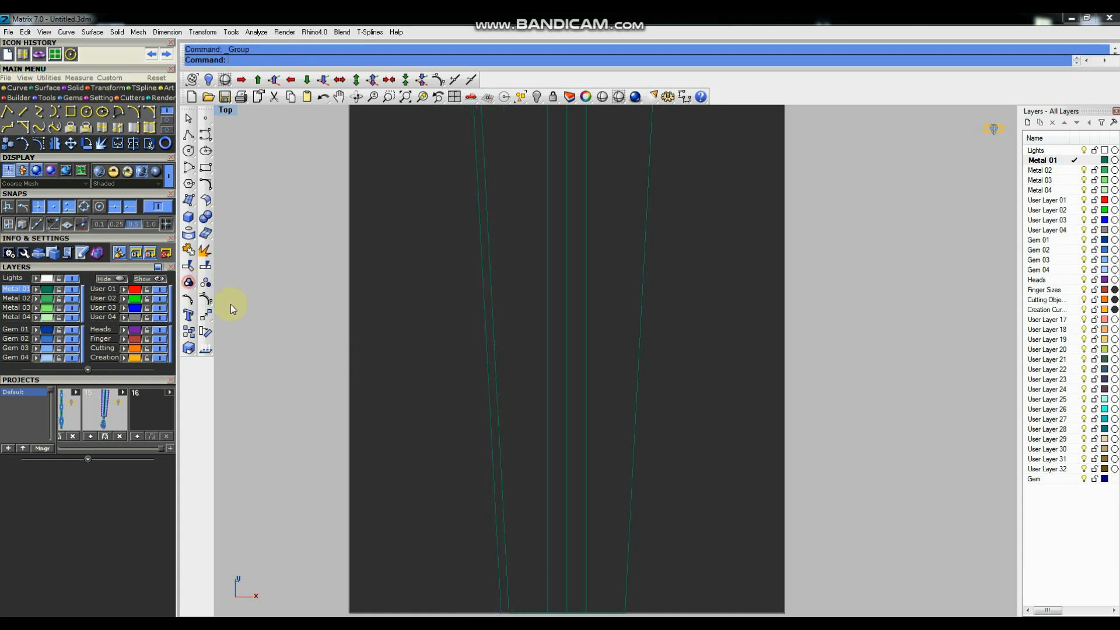
{"action": "scroll", "coordinate": [498, 363], "scroll_direction": "down", "scroll_amount": 5}
Show the hidden bands and curved base surface, and unlock the flat rectangular surface.
{"action": "right_click_drag", "start_coordinate": [526, 292], "coordinate": [548, 341]}
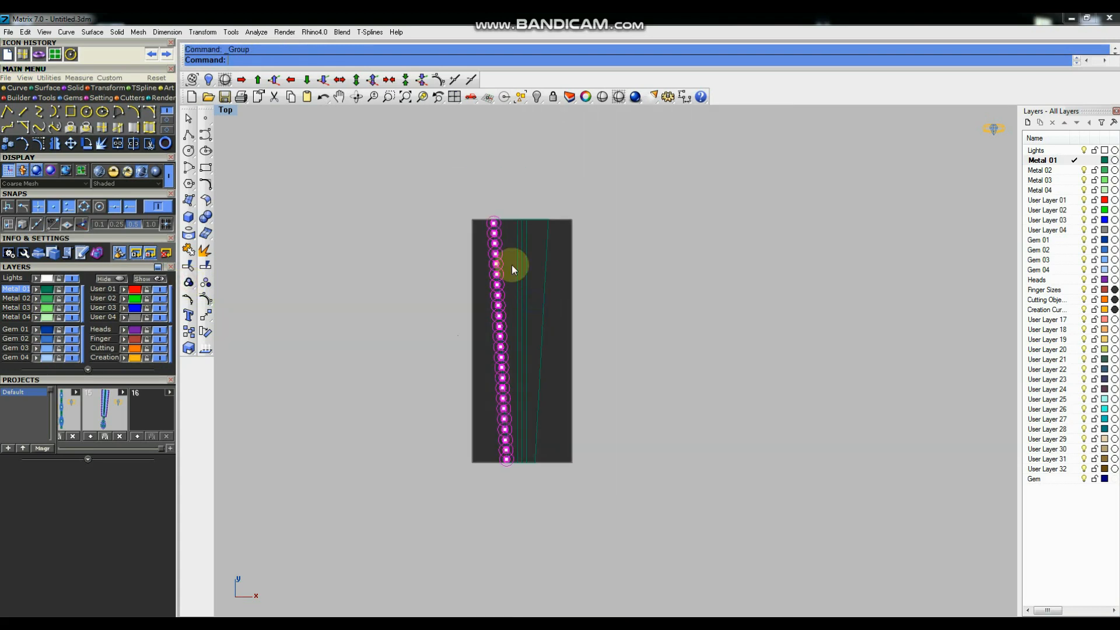
{"action": "left_click", "coordinate": [537, 97]}
{"action": "right_click_drag", "start_coordinate": [421, 319], "coordinate": [449, 322]}
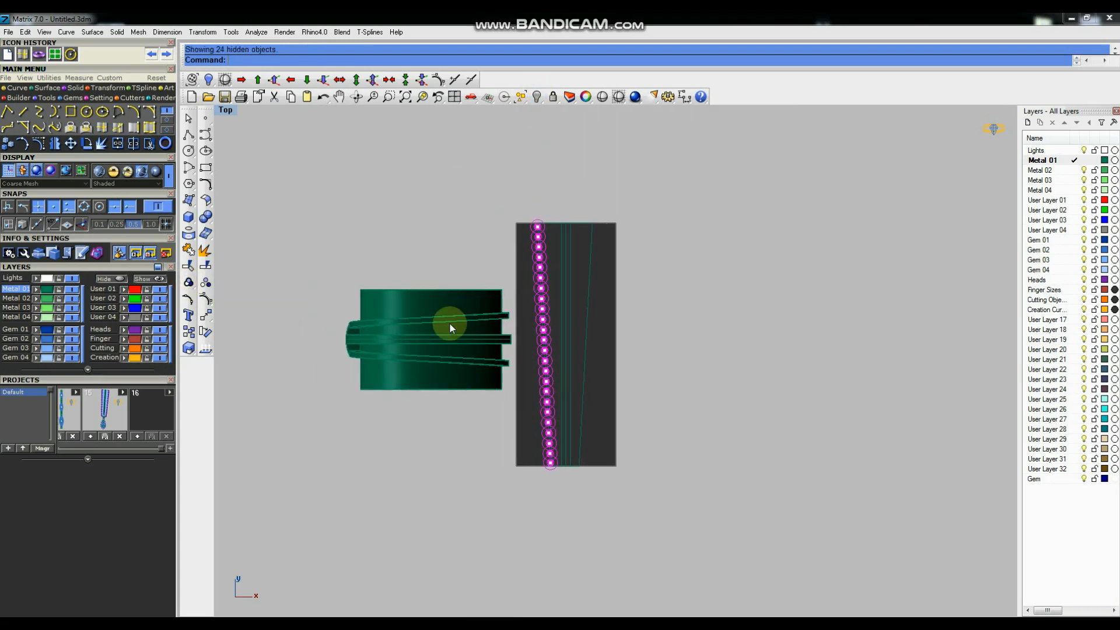
{"action": "scroll", "coordinate": [405, 328], "scroll_direction": "up", "scroll_amount": 5}
{"action": "left_click", "coordinate": [442, 264]}
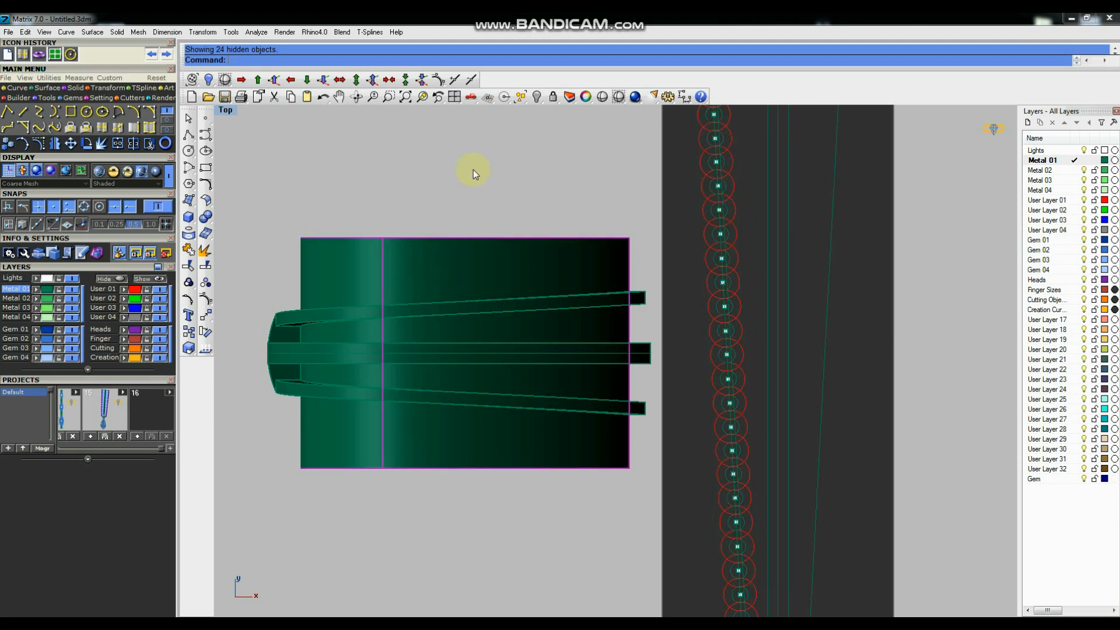
{"action": "left_click", "coordinate": [513, 171]}
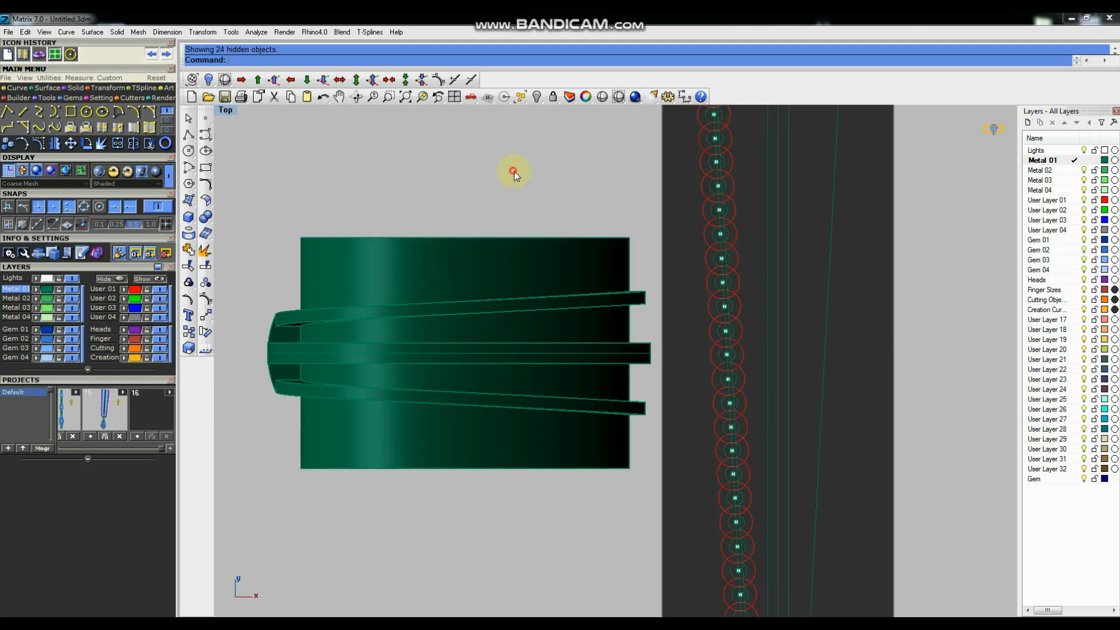
{"action": "scroll", "coordinate": [785, 195], "scroll_direction": "down", "scroll_amount": 5}
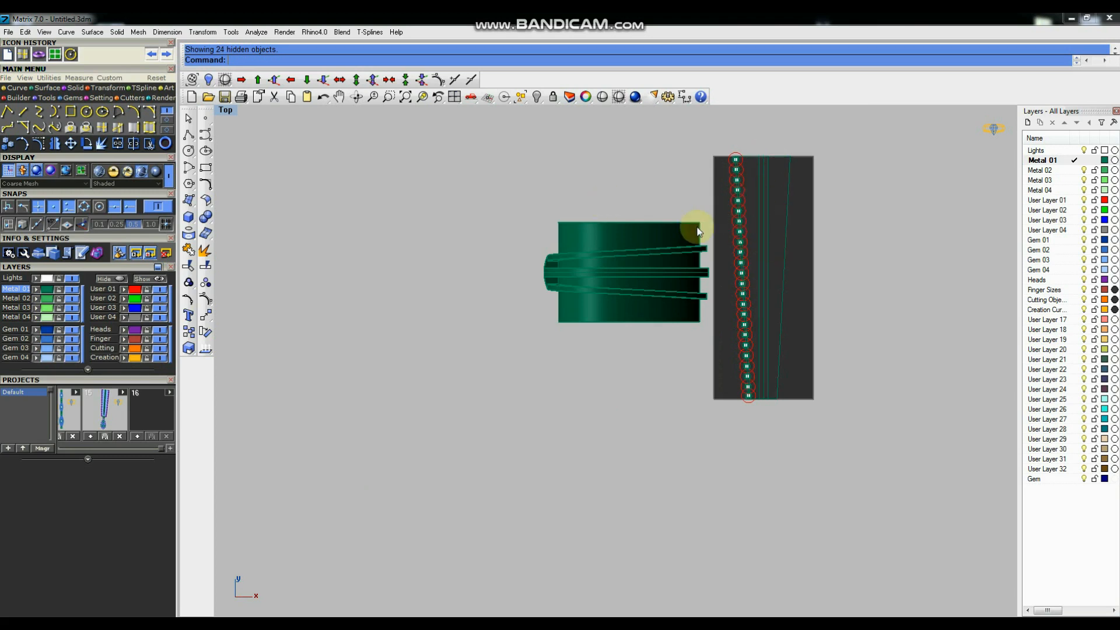
{"action": "left_click", "coordinate": [551, 96]}
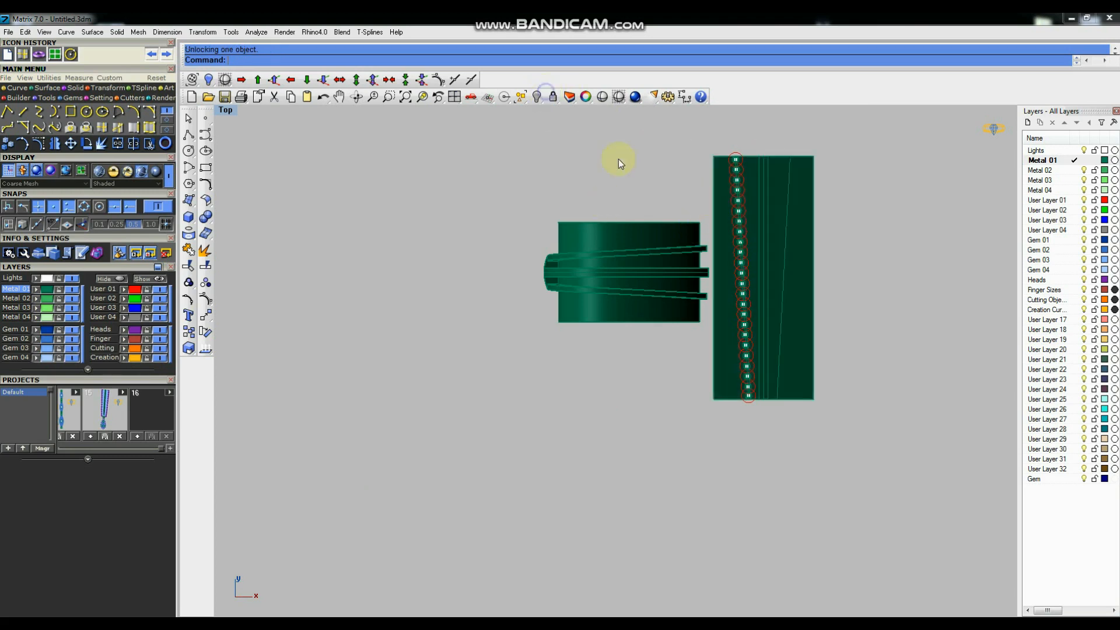
Flow a non-rigid copy of the circle row from the flat surface onto the curved base surface with FlowAlongSrf.
{"action": "scroll", "coordinate": [763, 165], "scroll_direction": "up", "scroll_amount": 5}
{"action": "type", "text": "low"}
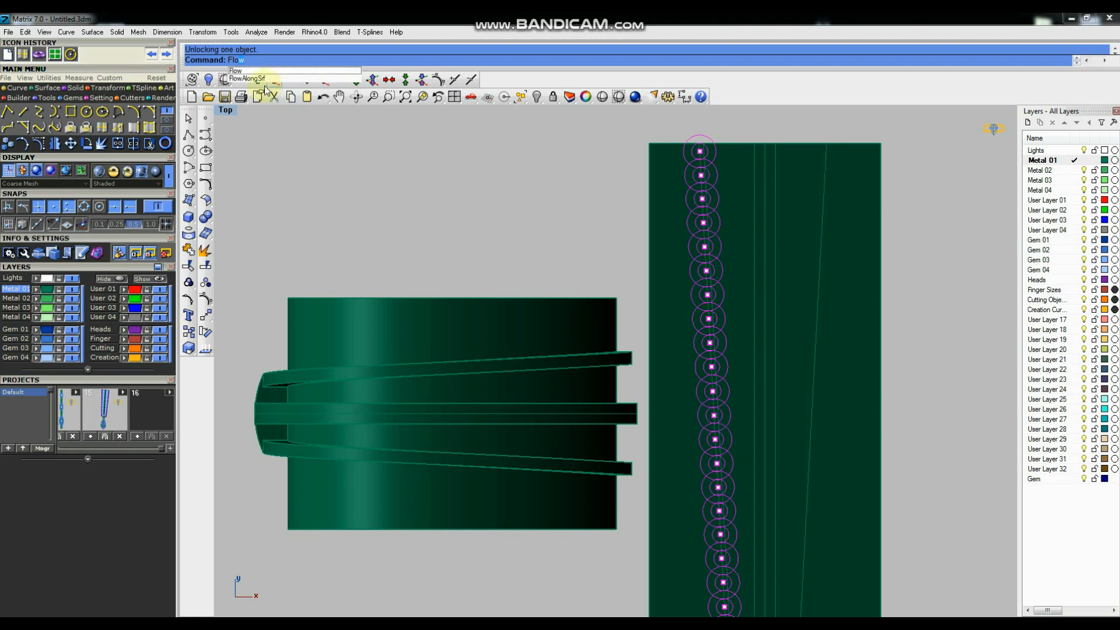
{"action": "left_click", "coordinate": [261, 80]}
{"action": "left_click", "coordinate": [861, 208]}
{"action": "left_click", "coordinate": [554, 320]}
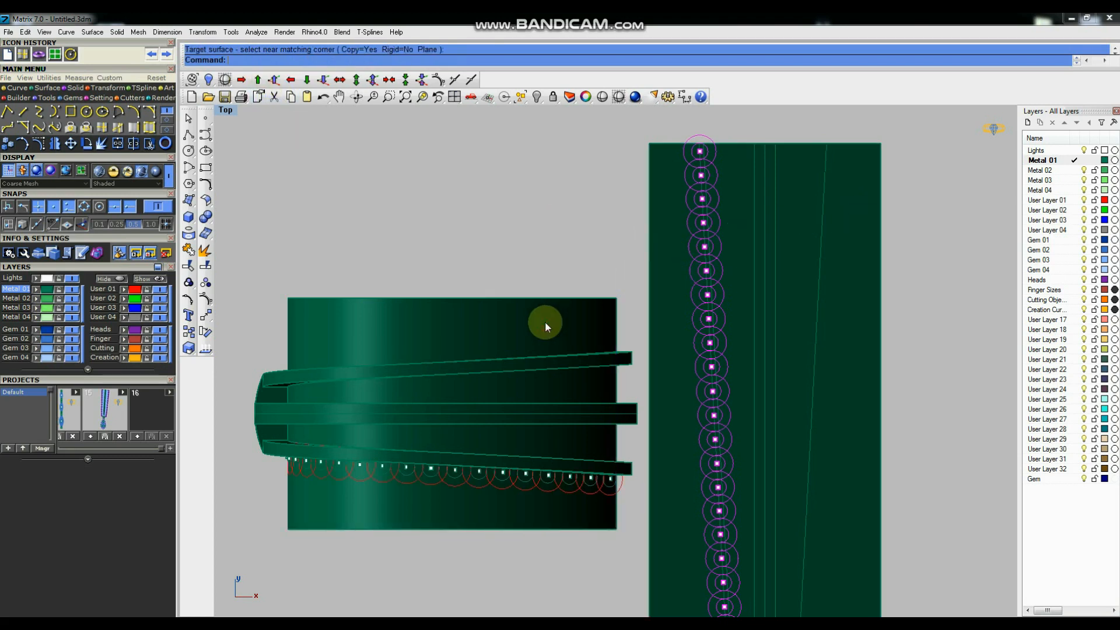
Check the flowed circle row on the curved surface and ungroup the source circle row on the flat layout.
{"action": "scroll", "coordinate": [550, 264], "scroll_direction": "down", "scroll_amount": 5}
{"action": "scroll", "coordinate": [532, 378], "scroll_direction": "up", "scroll_amount": 7}
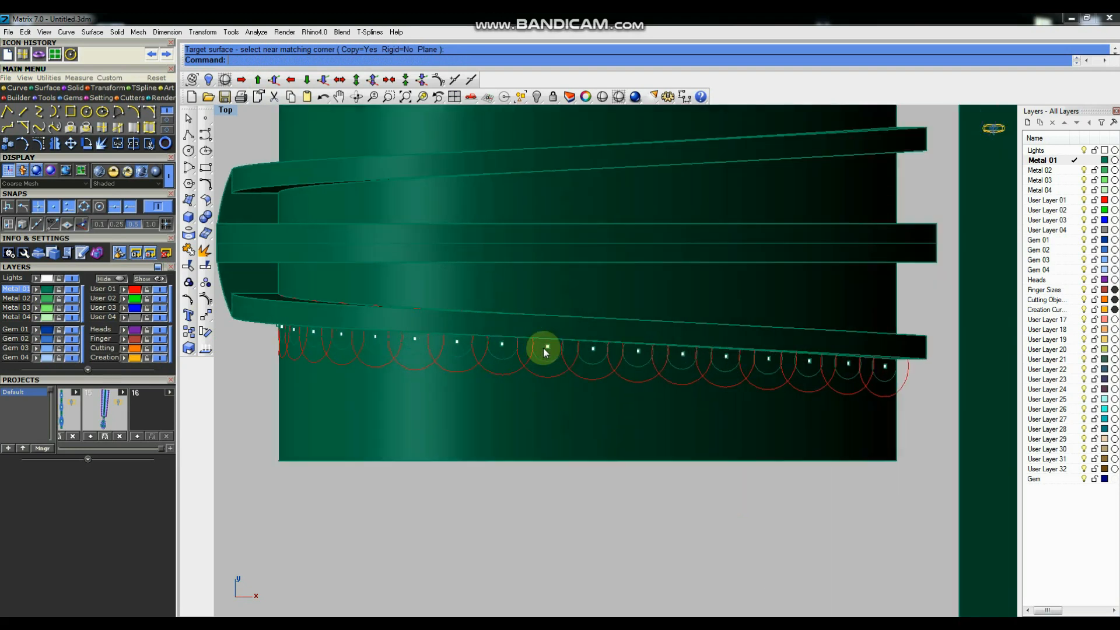
{"action": "scroll", "coordinate": [503, 344], "scroll_direction": "down", "scroll_amount": 1}
{"action": "key", "text": "ctrl+F4"}
{"action": "right_click_drag", "start_coordinate": [583, 344], "coordinate": [620, 291]}
{"action": "key", "text": "ctrl+F1"}
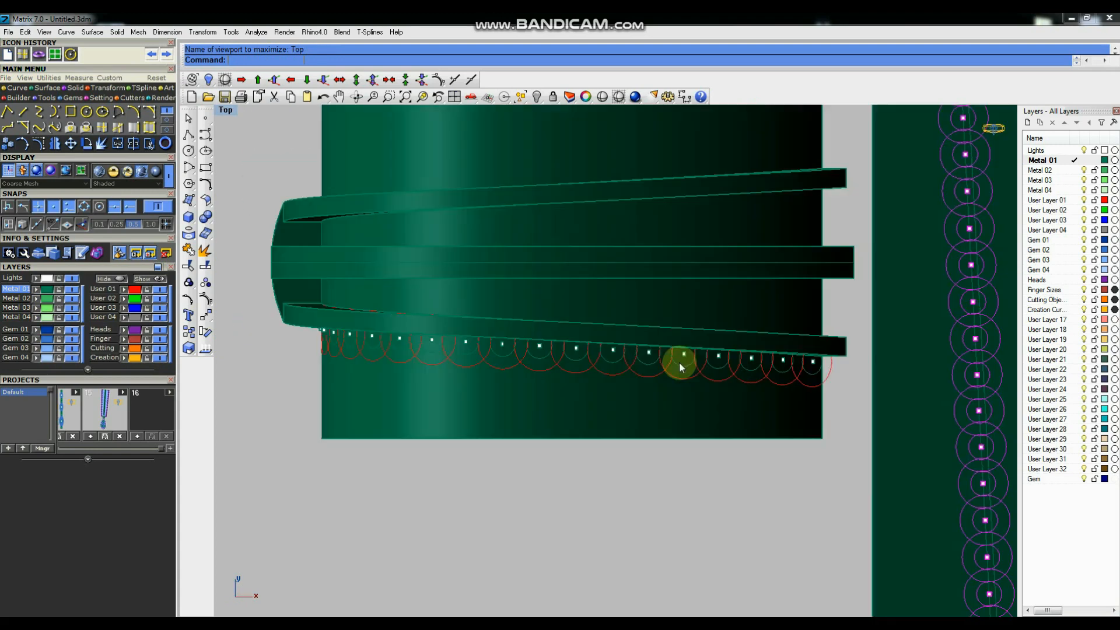
{"action": "scroll", "coordinate": [679, 365], "scroll_direction": "down", "scroll_amount": 5}
{"action": "left_click", "coordinate": [206, 285]}
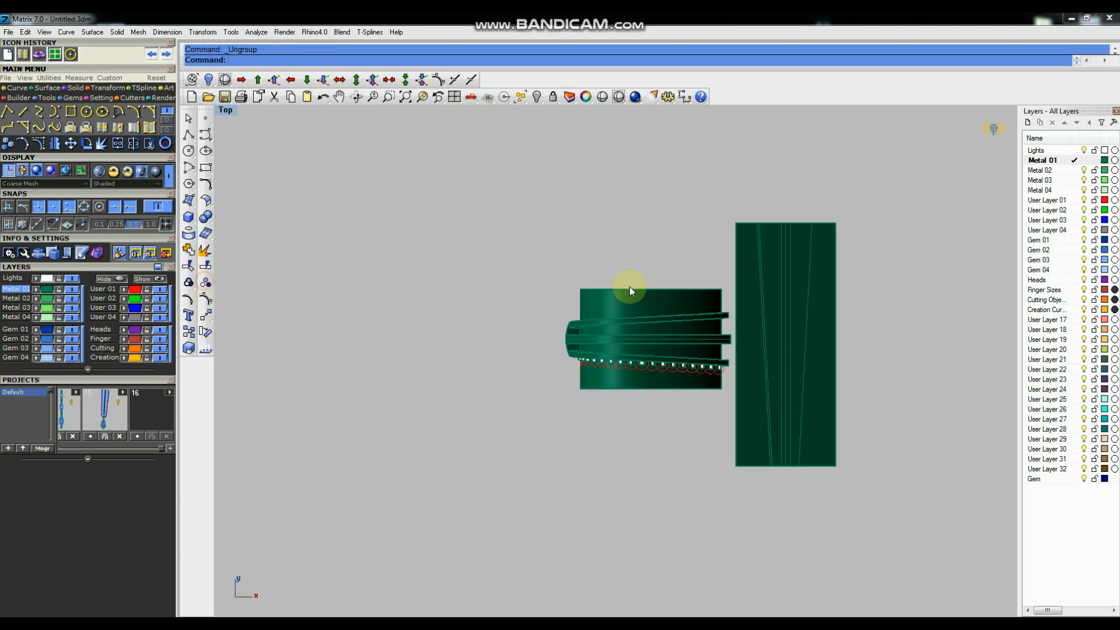
Copy the topmost pair of concentric circles with its centre point from the flat layout to the empty area above the curved surface.
{"action": "scroll", "coordinate": [770, 224], "scroll_direction": "up", "scroll_amount": 5}
{"action": "left_click", "coordinate": [748, 199]}
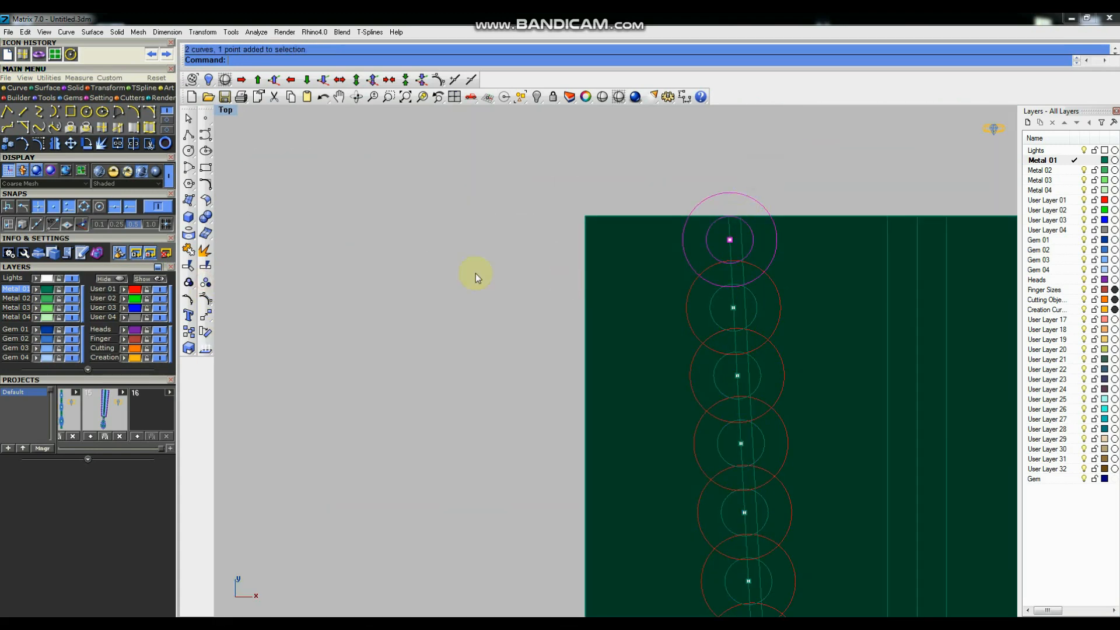
{"action": "scroll", "coordinate": [508, 277], "scroll_direction": "down", "scroll_amount": 2}
{"action": "left_click", "coordinate": [189, 331]}
{"action": "left_click", "coordinate": [685, 179]}
{"action": "left_click", "coordinate": [347, 280]}
{"action": "scroll", "coordinate": [481, 274], "scroll_direction": "down", "scroll_amount": 1}
{"action": "key", "text": "Return"}
Hide the flat rectangular surface together with its layout lines and circle row.
{"action": "scroll", "coordinate": [529, 261], "scroll_direction": "down", "scroll_amount": 2}
{"action": "left_click_drag", "start_coordinate": [749, 175], "coordinate": [606, 513]}
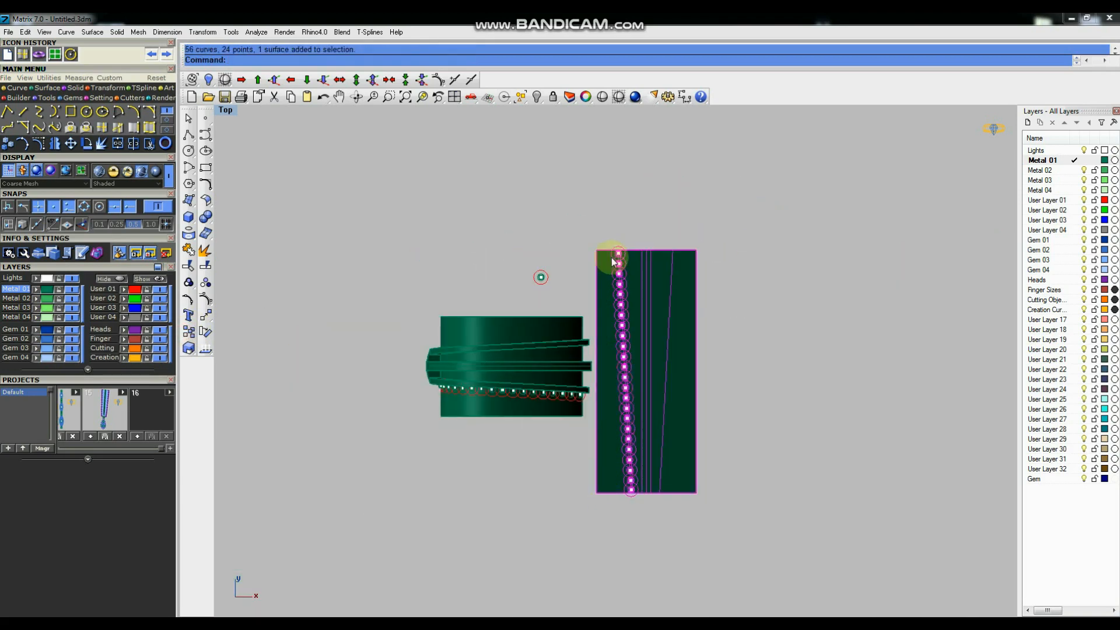
{"action": "left_click", "coordinate": [536, 98]}
Ungroup the copied circle set and delete its outer circle.
{"action": "scroll", "coordinate": [600, 289], "scroll_direction": "up", "scroll_amount": 3}
{"action": "left_click", "coordinate": [585, 294]}
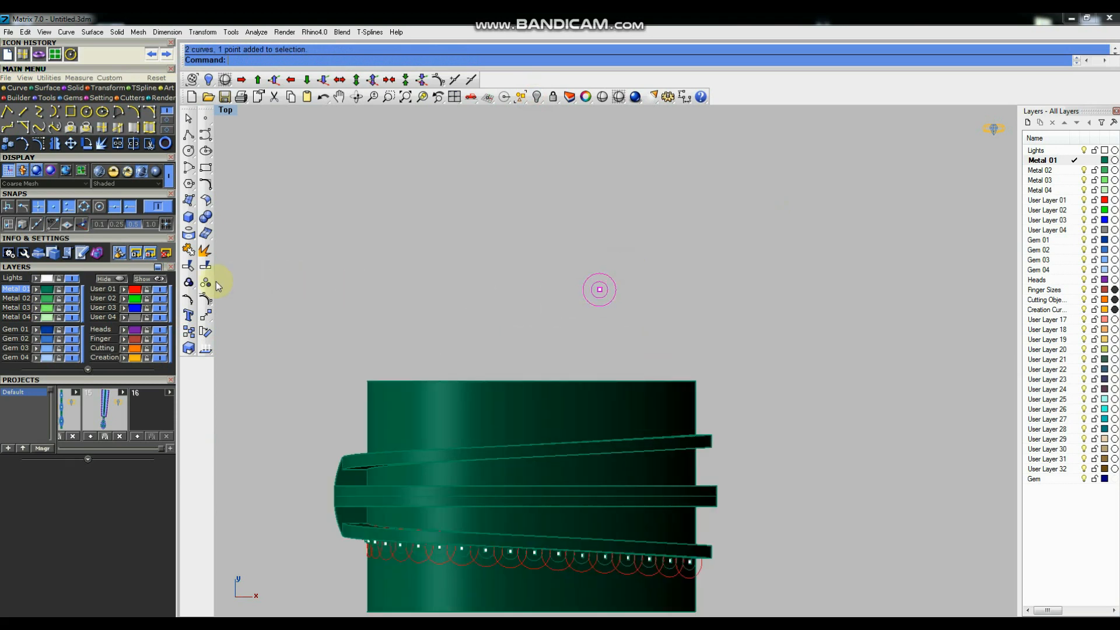
{"action": "left_click", "coordinate": [205, 284]}
{"action": "scroll", "coordinate": [618, 282], "scroll_direction": "up", "scroll_amount": 3}
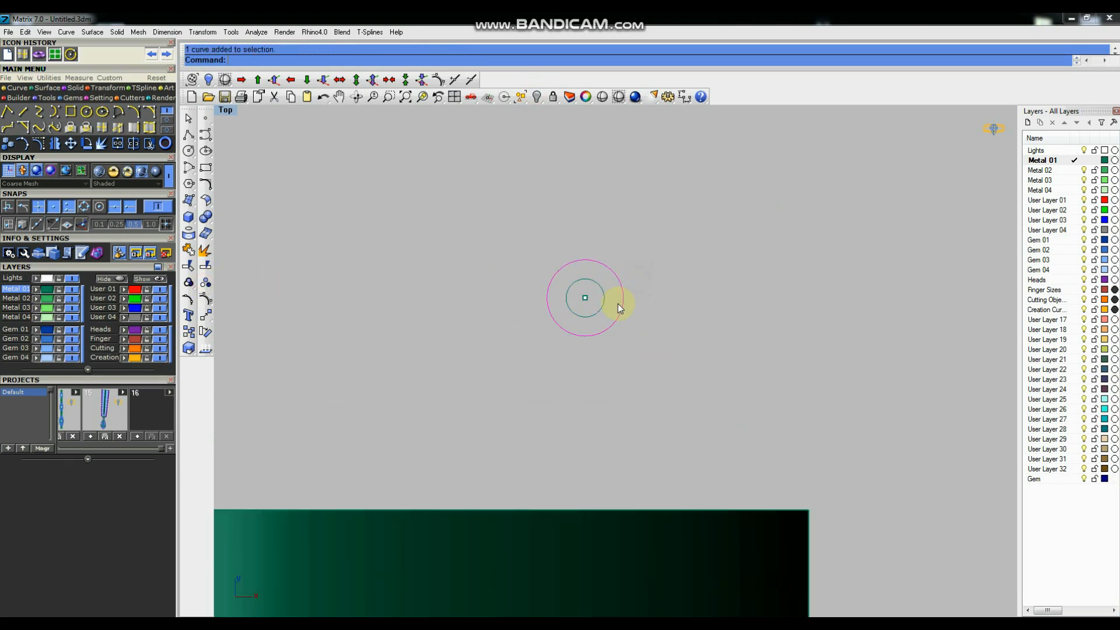
{"action": "key", "text": "Delete"}
Extrude the remaining small circle to one side only as a capped solid, turning BothSides off.
{"action": "left_click", "coordinate": [584, 308]}
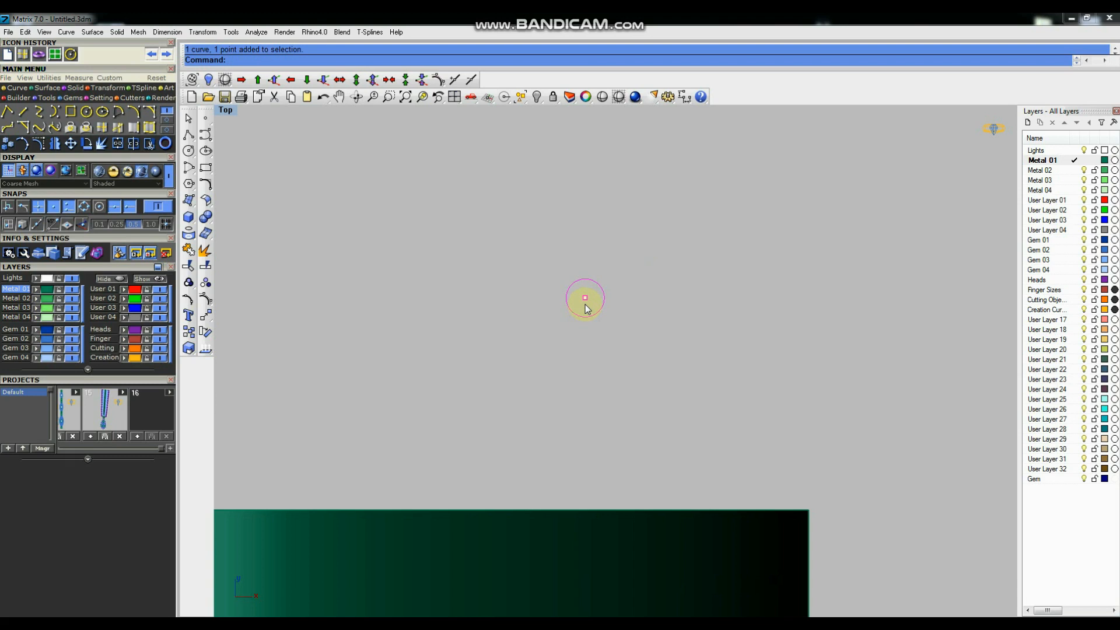
{"action": "key", "text": "ctrl+F4"}
{"action": "right_click_drag", "start_coordinate": [592, 296], "coordinate": [506, 334]}
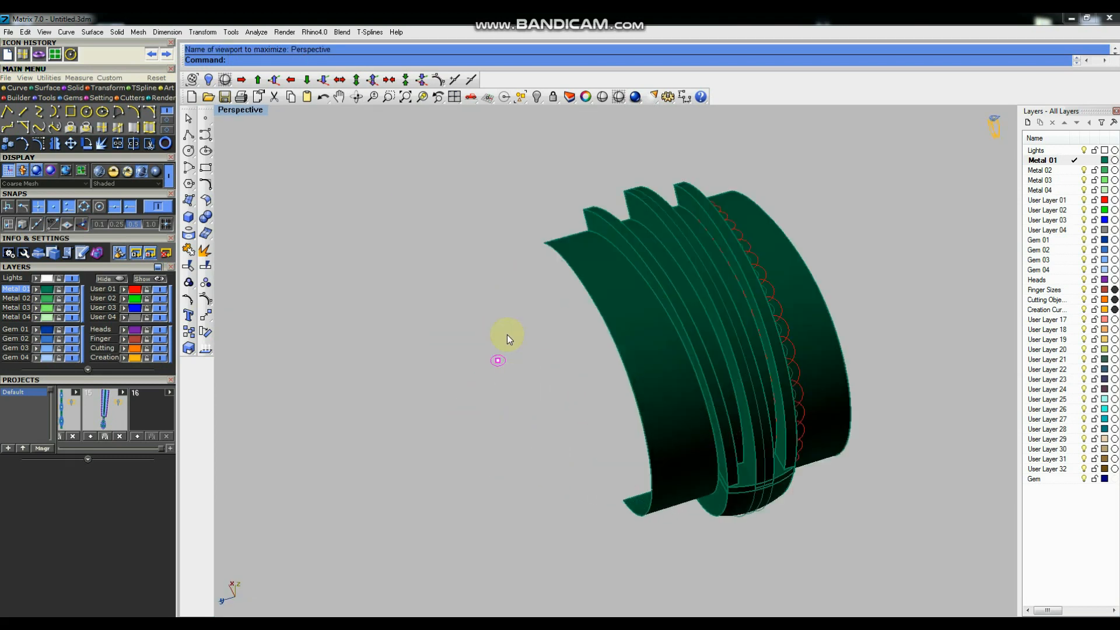
{"action": "scroll", "coordinate": [506, 334], "scroll_direction": "up", "scroll_amount": 4}
{"action": "left_click", "coordinate": [189, 216]}
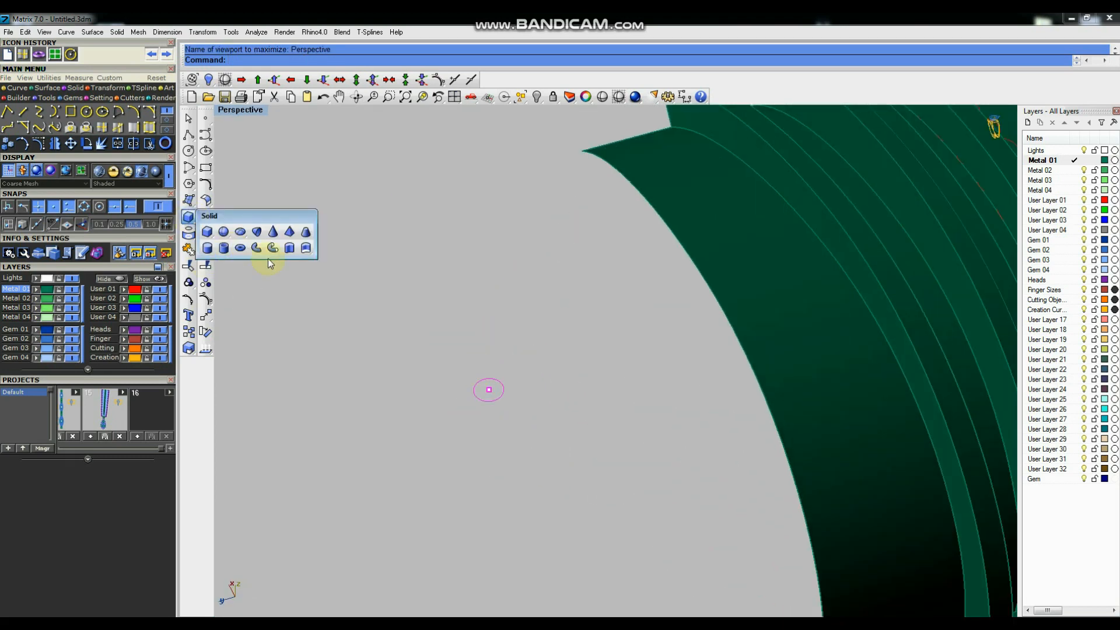
{"action": "left_click", "coordinate": [287, 248]}
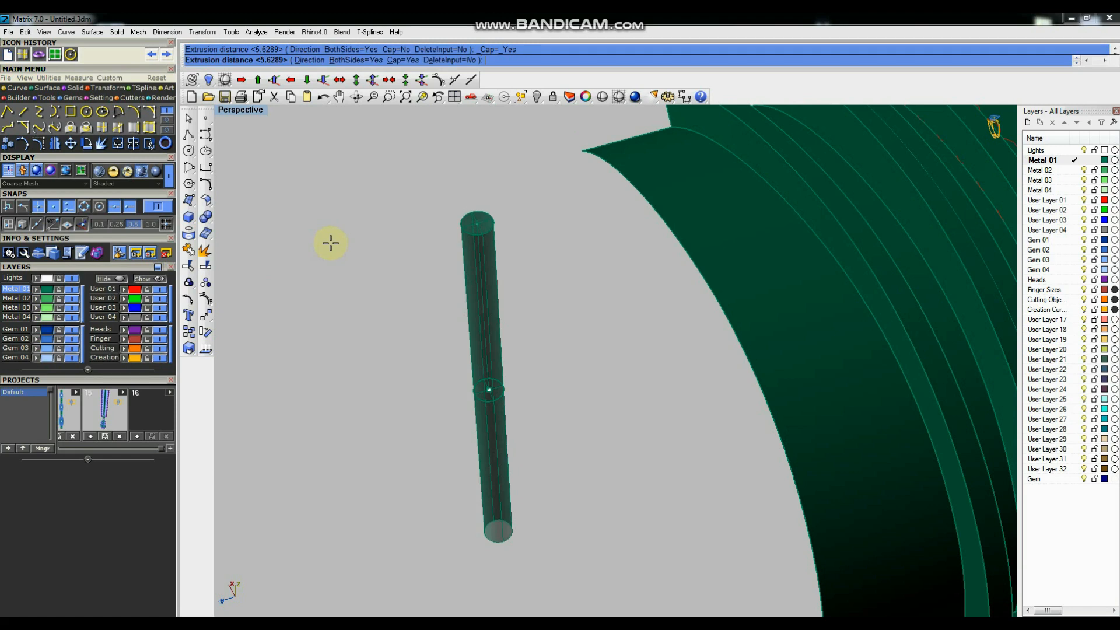
{"action": "type", "text": "b"}
{"action": "key", "text": "Return"}
{"action": "key", "text": "Return"}
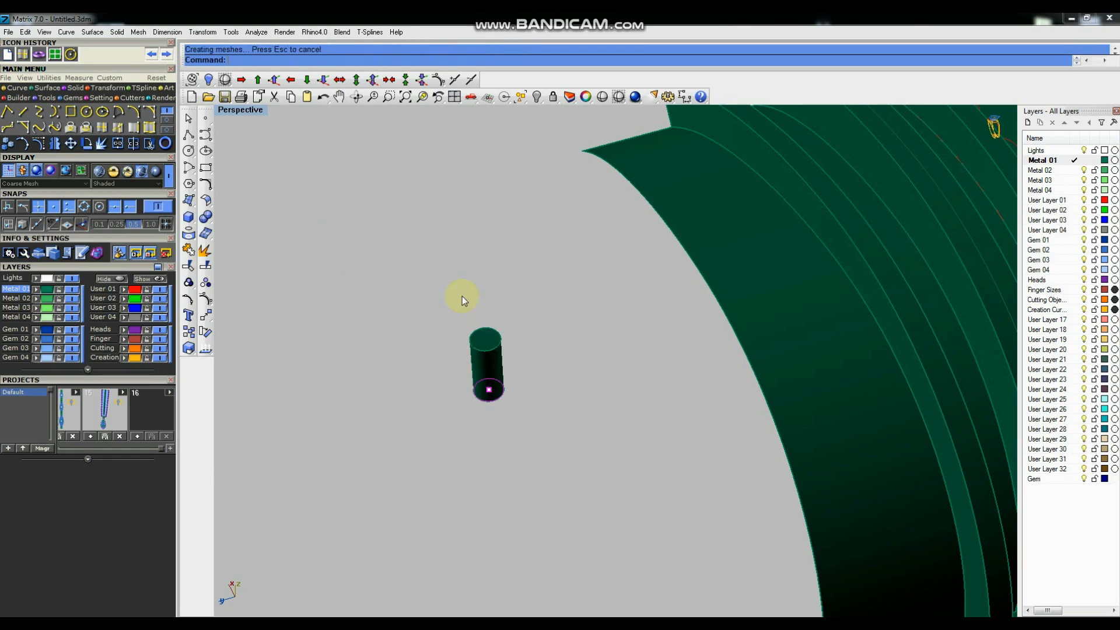
Fillet the top edge of the small cylinder with a 0.25 radius.
{"action": "right_click_drag", "start_coordinate": [459, 367], "coordinate": [525, 327]}
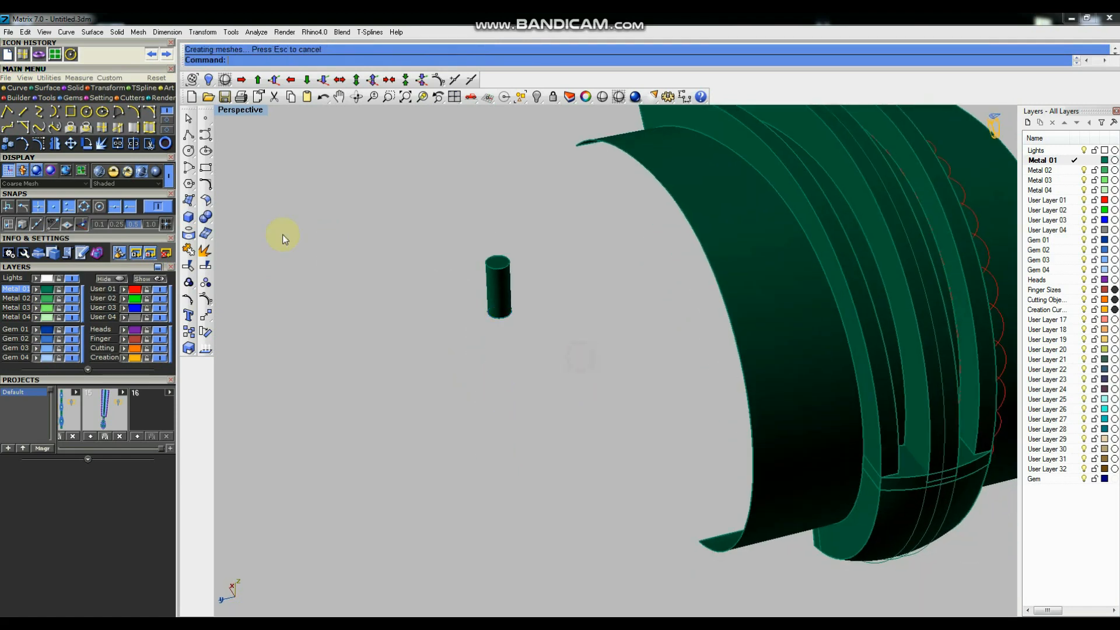
{"action": "left_click", "coordinate": [204, 219]}
{"action": "left_click", "coordinate": [225, 265]}
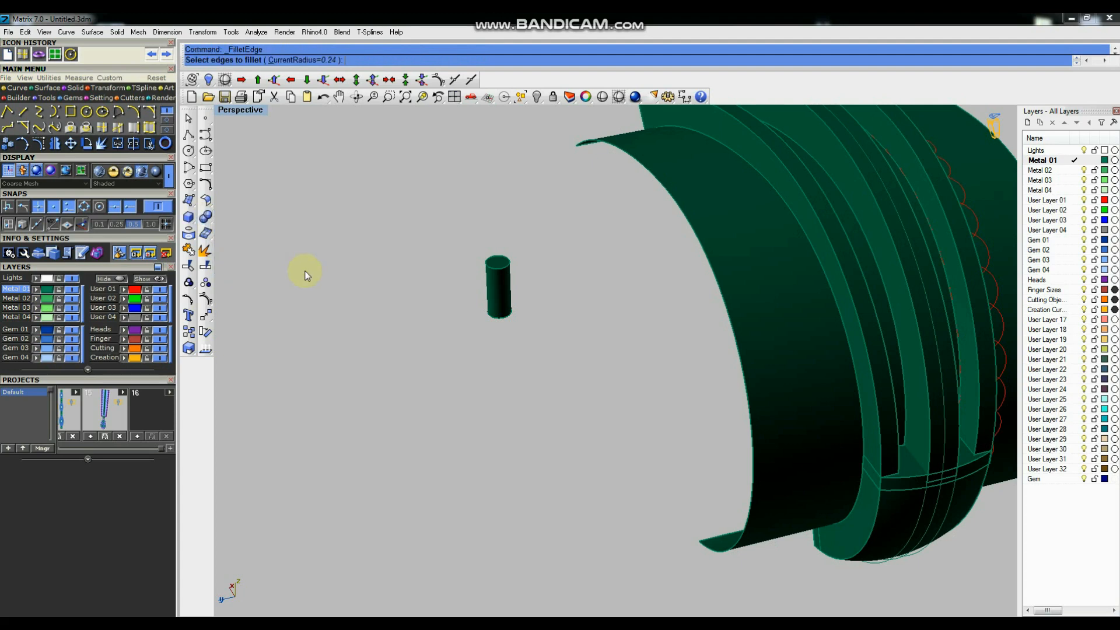
{"action": "type", "text": ".25"}
{"action": "key", "text": "Return"}
{"action": "left_click", "coordinate": [495, 257]}
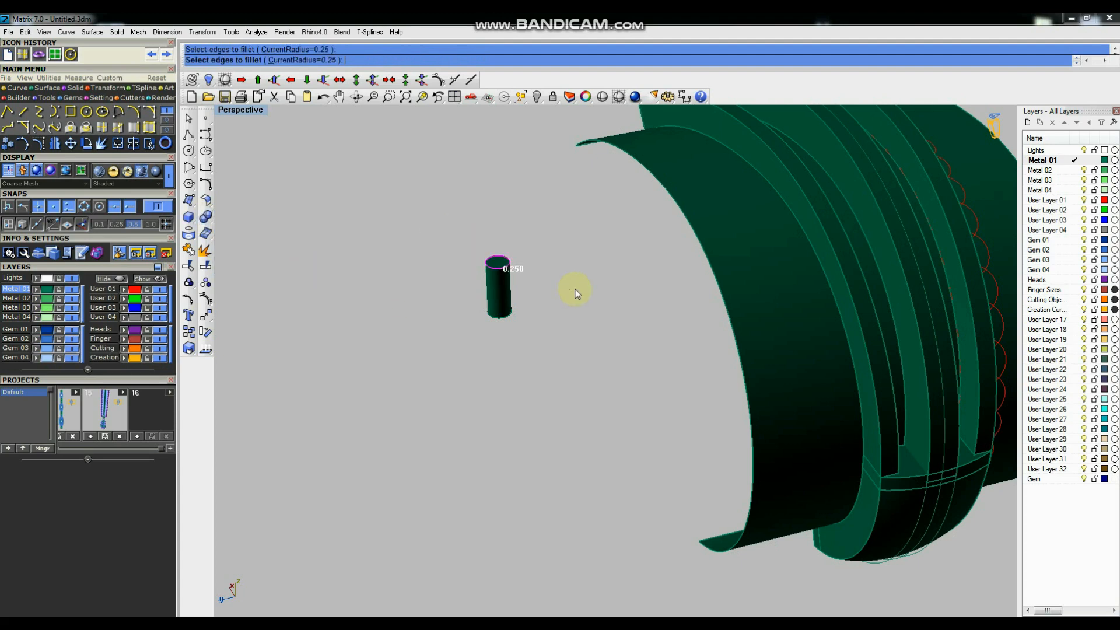
{"action": "key", "text": "Return"}
{"action": "key", "text": "Return"}
{"action": "right_click_drag", "start_coordinate": [576, 289], "coordinate": [493, 331]}
{"action": "scroll", "coordinate": [499, 341], "scroll_direction": "down", "scroll_amount": 2}
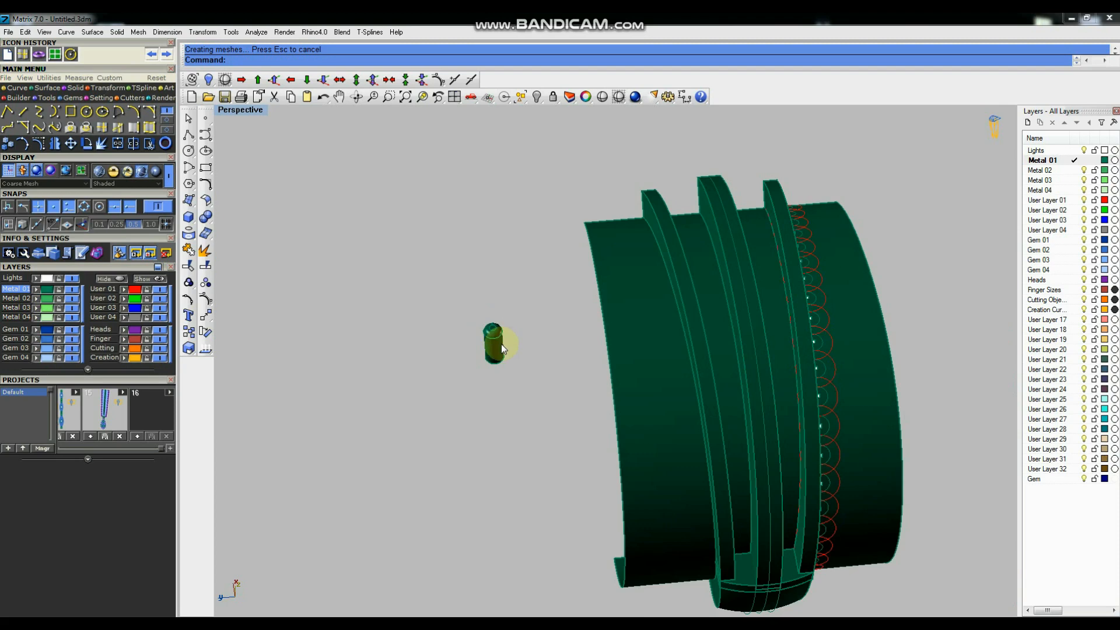
Group the rounded peg with its base circle and centre point.
{"action": "scroll", "coordinate": [500, 340], "scroll_direction": "up", "scroll_amount": 5}
{"action": "left_click_drag", "start_coordinate": [534, 265], "coordinate": [460, 383]}
{"action": "scroll", "coordinate": [480, 375], "scroll_direction": "down", "scroll_amount": 5}
{"action": "right_click_drag", "start_coordinate": [480, 375], "coordinate": [463, 371]}
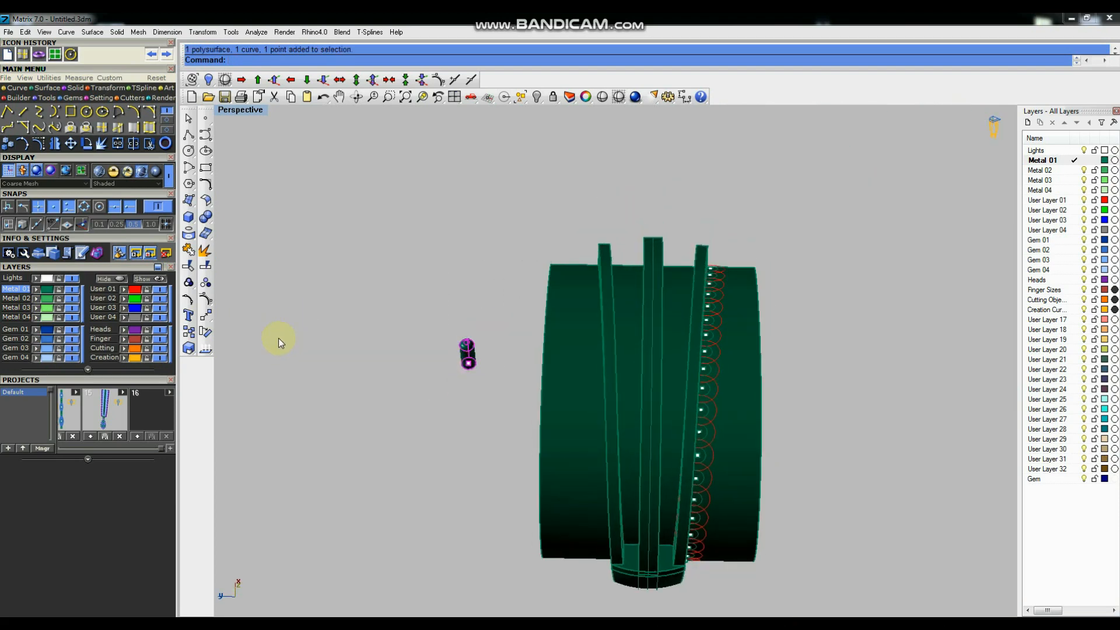
{"action": "left_click", "coordinate": [189, 284]}
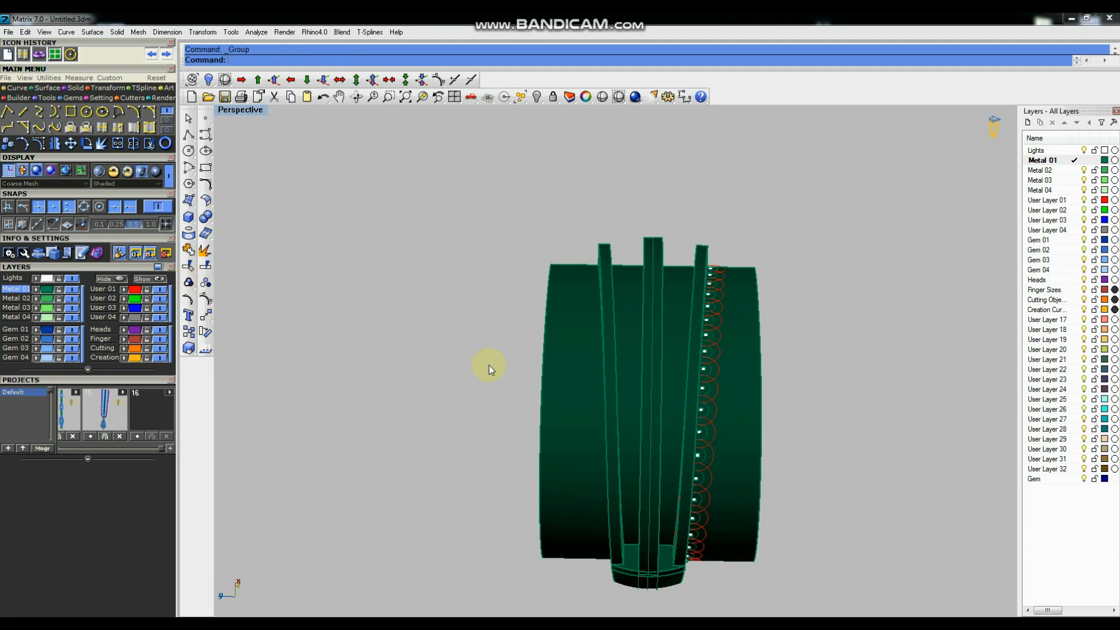
{"action": "scroll", "coordinate": [468, 364], "scroll_direction": "up", "scroll_amount": 8}
{"action": "scroll", "coordinate": [469, 365], "scroll_direction": "down", "scroll_amount": 8}
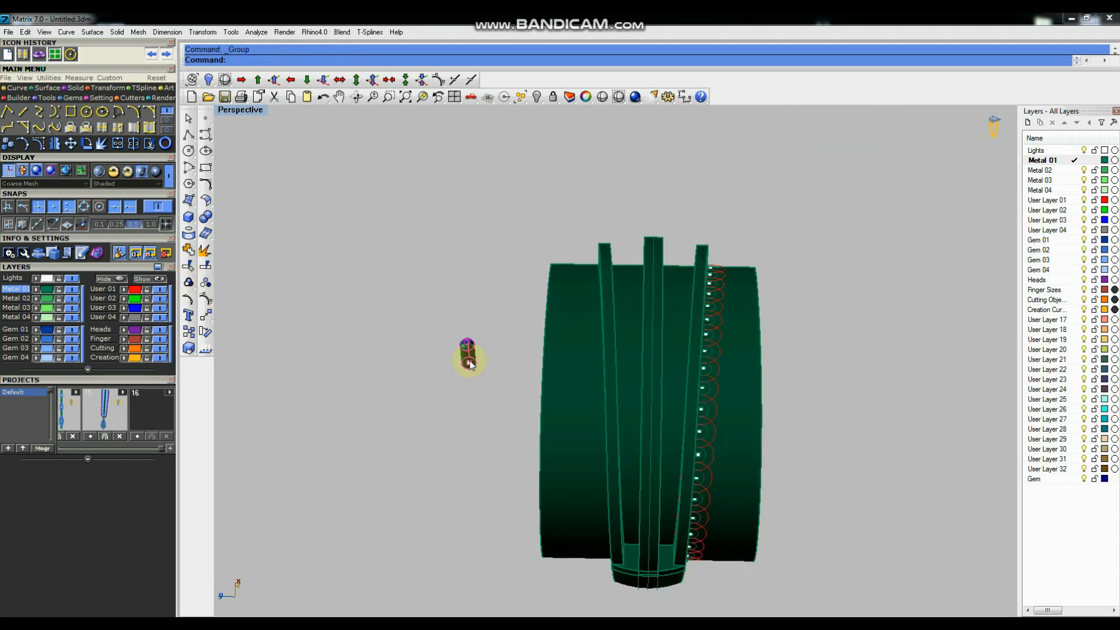
Set up OrientOnSrf for the peg from its centre point onto the curved base surface, with rigid copies, uniform scale 1.0 and prompted rotation.
{"action": "key", "text": "ctrl+F1"}
{"action": "left_click", "coordinate": [207, 316]}
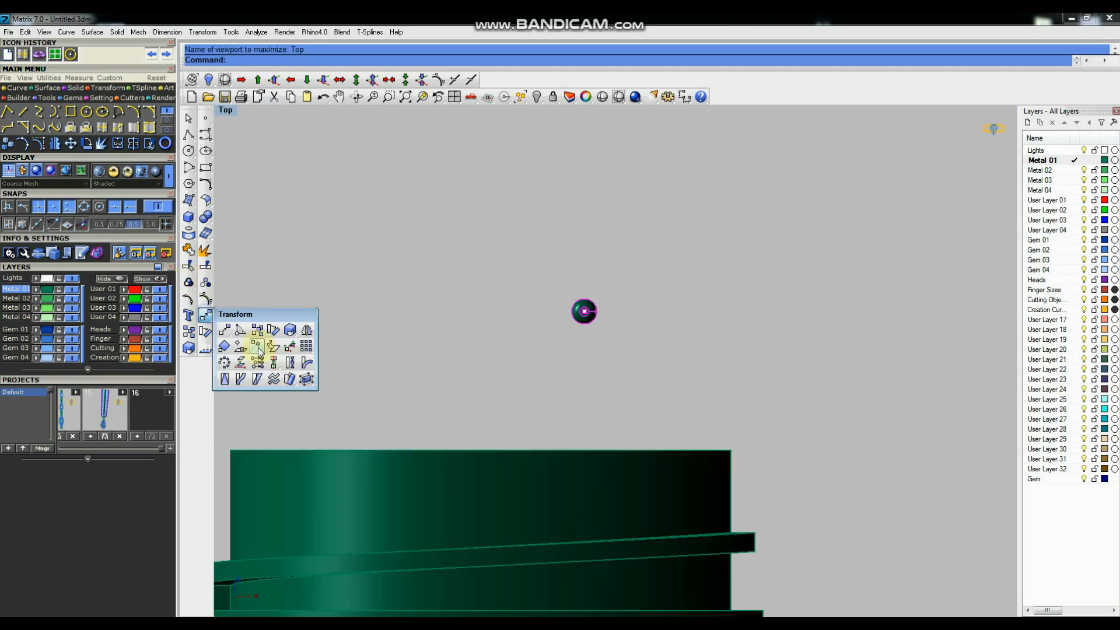
{"action": "left_click", "coordinate": [236, 347]}
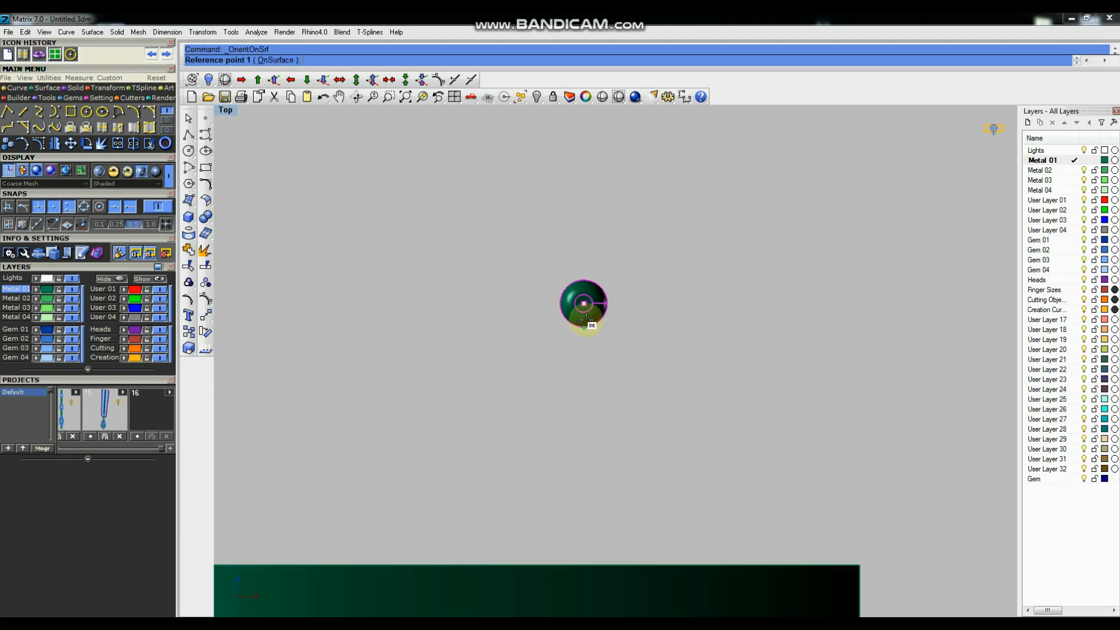
{"action": "left_click", "coordinate": [583, 303]}
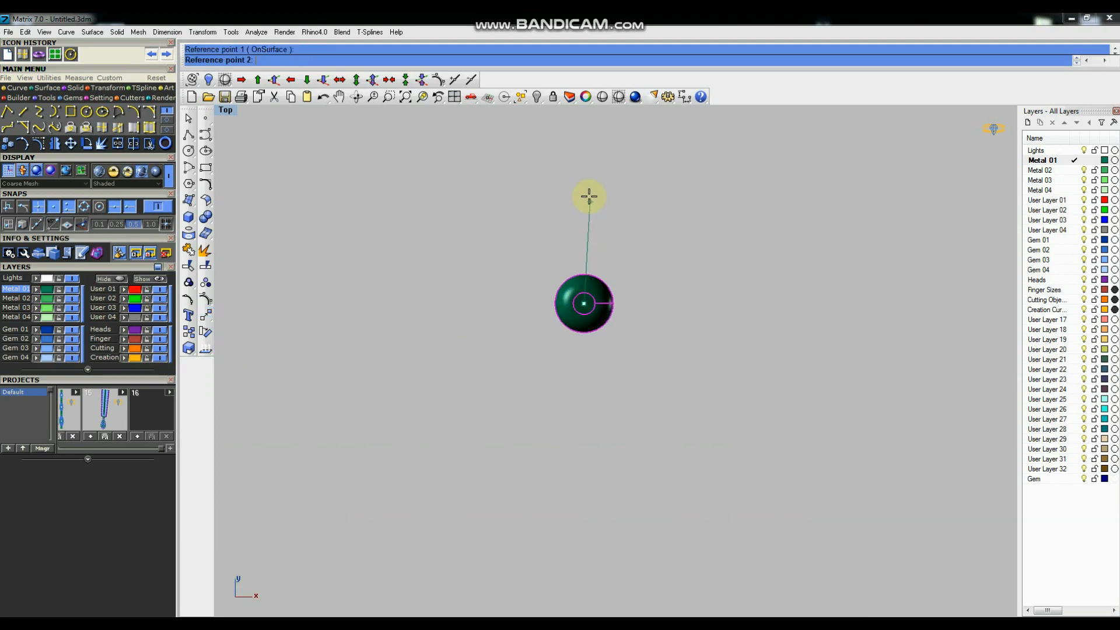
{"action": "left_click", "coordinate": [582, 151]}
{"action": "scroll", "coordinate": [595, 194], "scroll_direction": "down", "scroll_amount": 4}
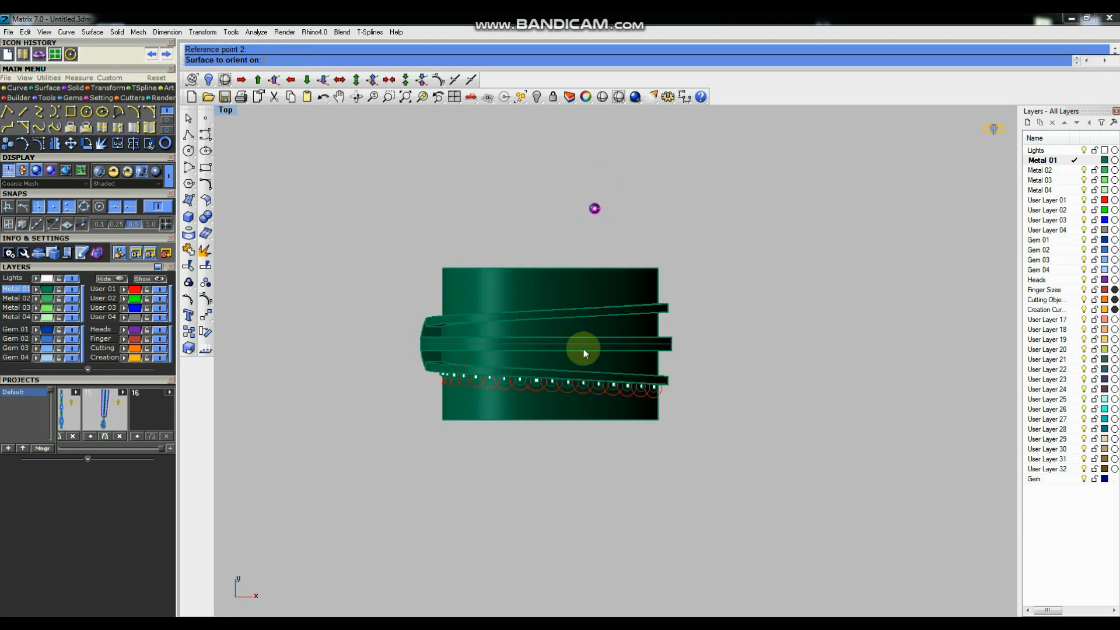
{"action": "left_click", "coordinate": [604, 408]}
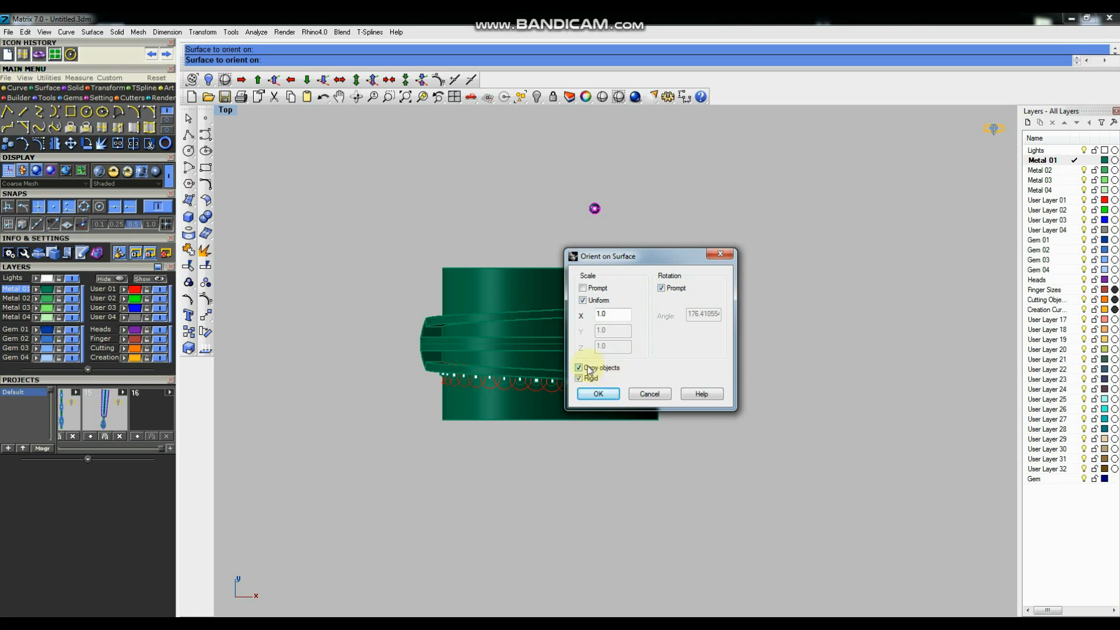
{"action": "left_click", "coordinate": [598, 394]}
Place peg copies on the first two circle centres at the end of the row, rotated along the row.
{"action": "scroll", "coordinate": [611, 387], "scroll_direction": "up", "scroll_amount": 3}
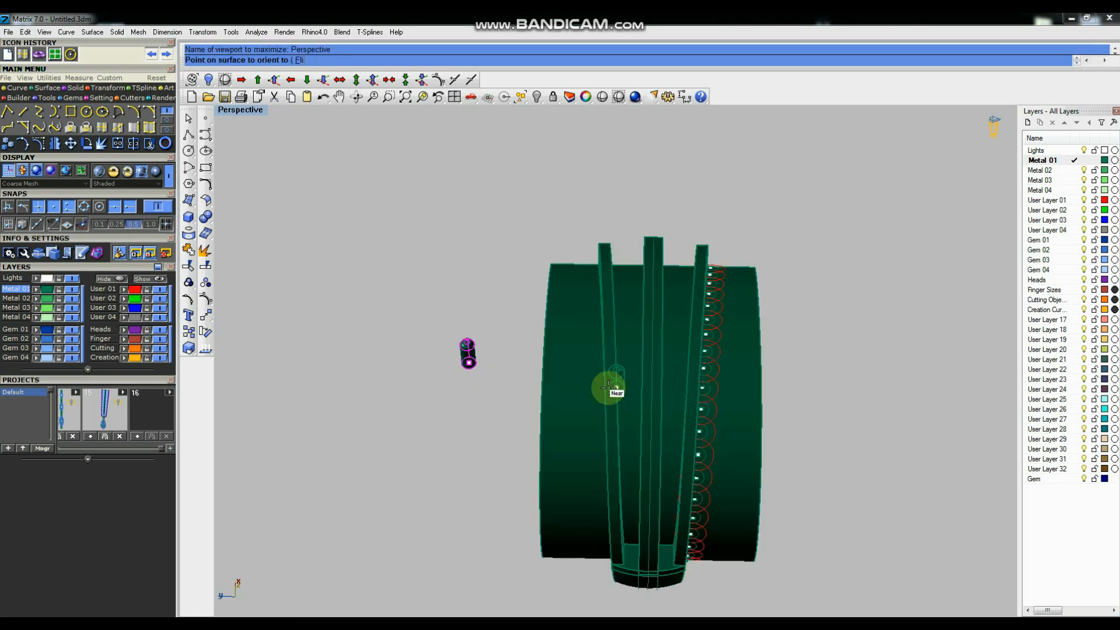
{"action": "mouse_move", "coordinate": [565, 379]}
{"action": "right_mouse_down"}
{"action": "mouse_move", "coordinate": [670, 358]}
{"action": "mouse_move", "coordinate": [614, 324]}
{"action": "mouse_move", "coordinate": [663, 330]}
{"action": "mouse_move", "coordinate": [533, 325]}
{"action": "right_mouse_up"}
{"action": "scroll", "coordinate": [525, 315], "scroll_direction": "up", "scroll_amount": 6}
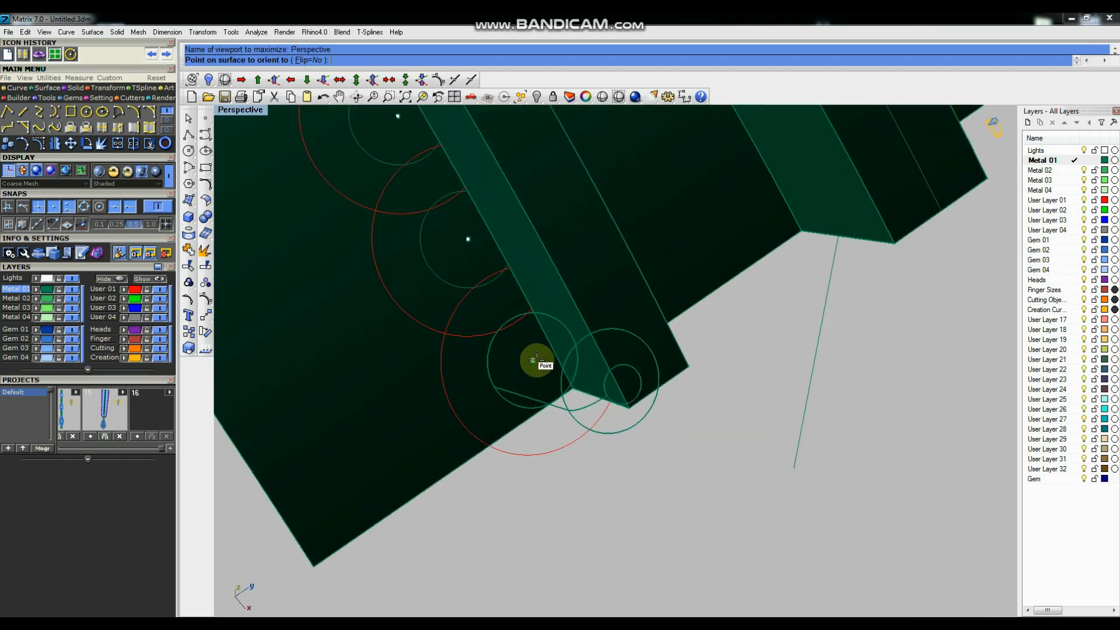
{"action": "left_click", "coordinate": [535, 360]}
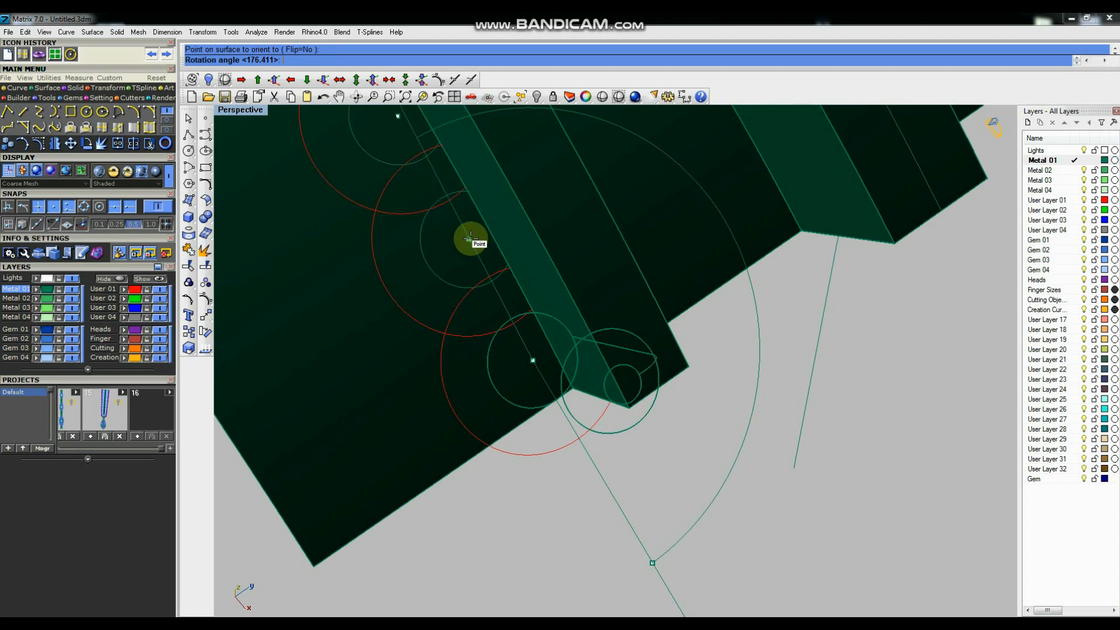
{"action": "left_click", "coordinate": [403, 125]}
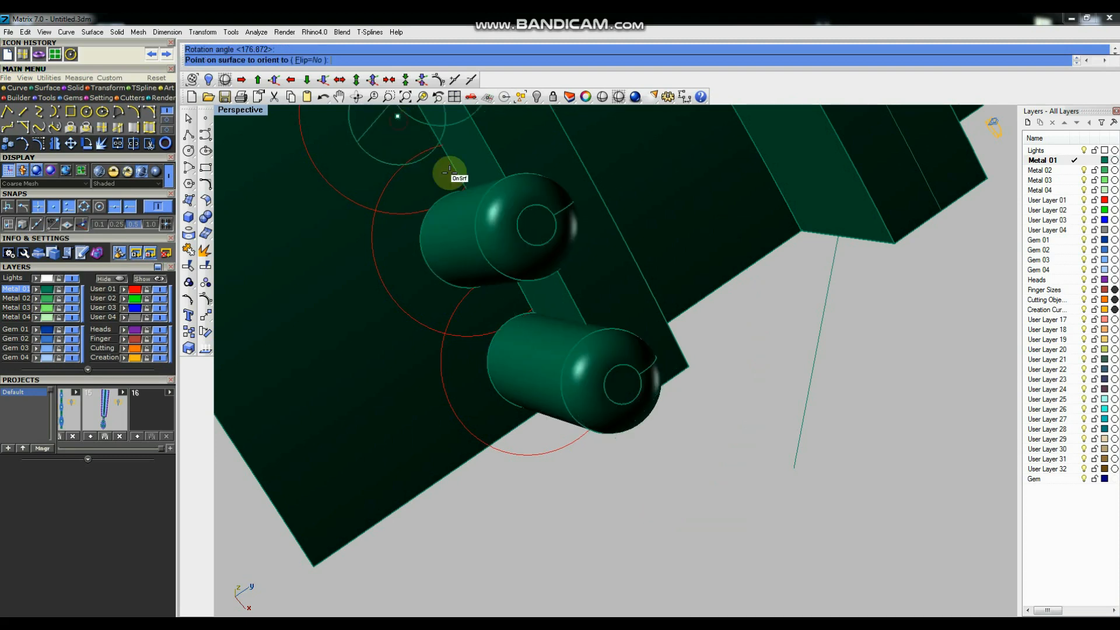
Place peg copies on the third, fourth and fifth circle centres, each rotated toward the following centre point.
{"action": "scroll", "coordinate": [641, 327], "scroll_direction": "down", "scroll_amount": 3}
{"action": "scroll", "coordinate": [550, 235], "scroll_direction": "up", "scroll_amount": 3}
{"action": "scroll", "coordinate": [612, 280], "scroll_direction": "down", "scroll_amount": 3}
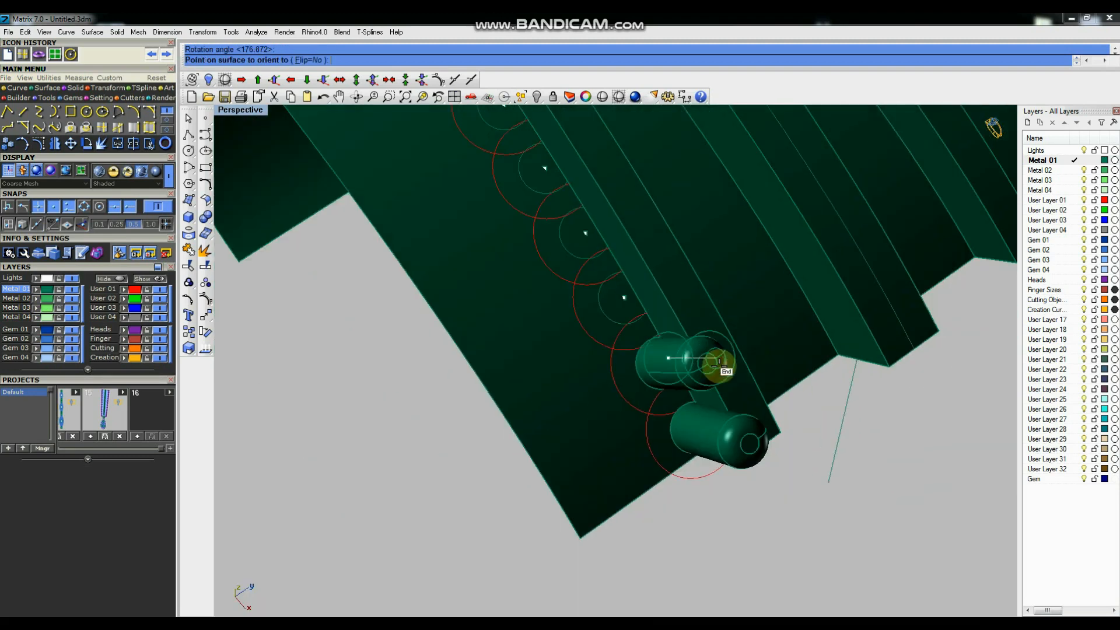
{"action": "left_click", "coordinate": [623, 297]}
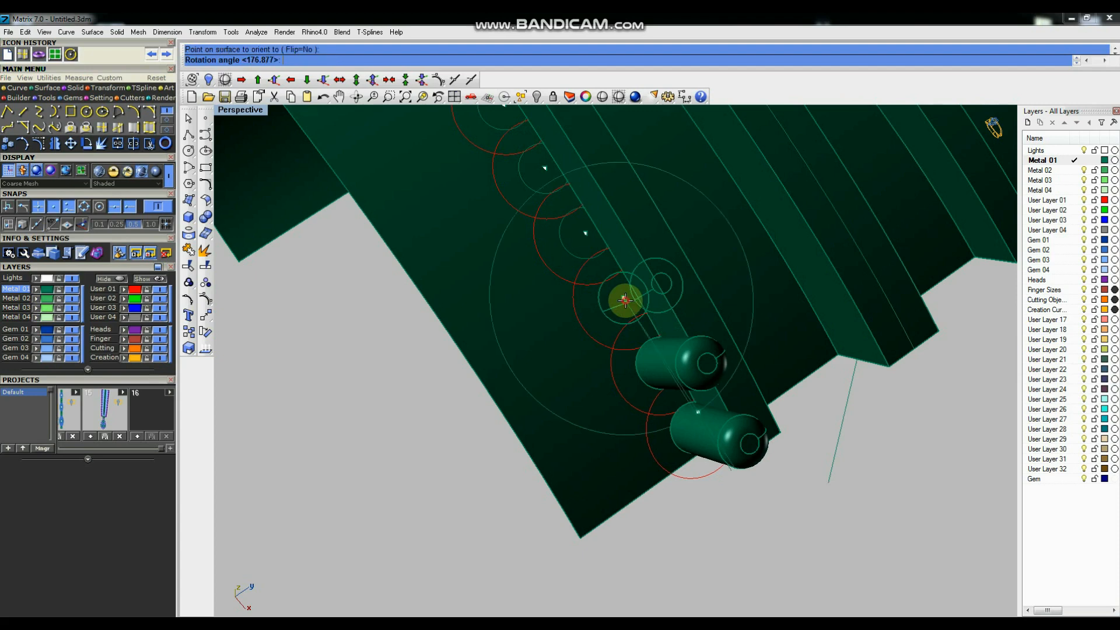
{"action": "left_click", "coordinate": [584, 235]}
{"action": "scroll", "coordinate": [698, 350], "scroll_direction": "down", "scroll_amount": 3}
{"action": "scroll", "coordinate": [648, 297], "scroll_direction": "up", "scroll_amount": 3}
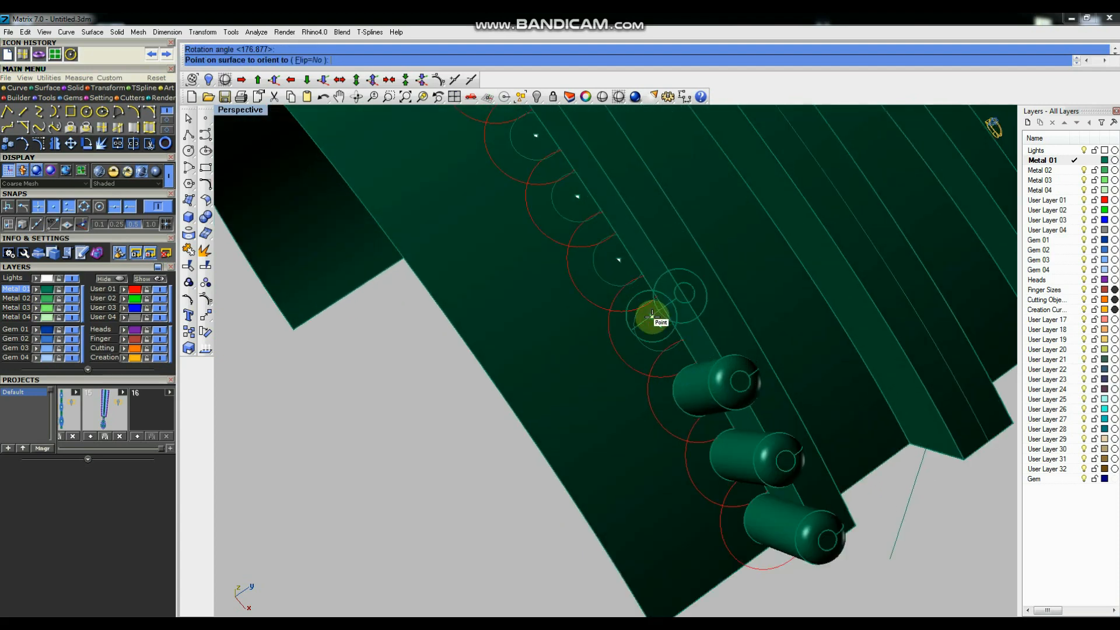
{"action": "left_click", "coordinate": [655, 324]}
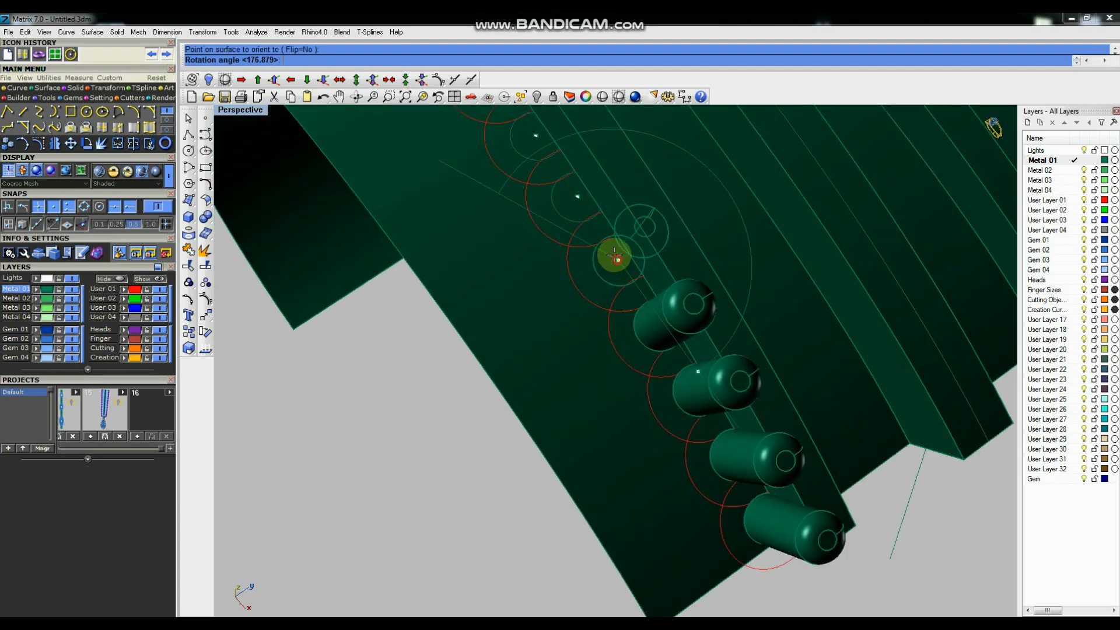
{"action": "left_click", "coordinate": [578, 199]}
Place peg copies on the sixth and seventh circle centres, each rotated toward the following centre point.
{"action": "scroll", "coordinate": [668, 355], "scroll_direction": "down", "scroll_amount": 5}
{"action": "right_click_drag", "start_coordinate": [674, 369], "coordinate": [768, 463]}
{"action": "scroll", "coordinate": [688, 343], "scroll_direction": "up", "scroll_amount": 5}
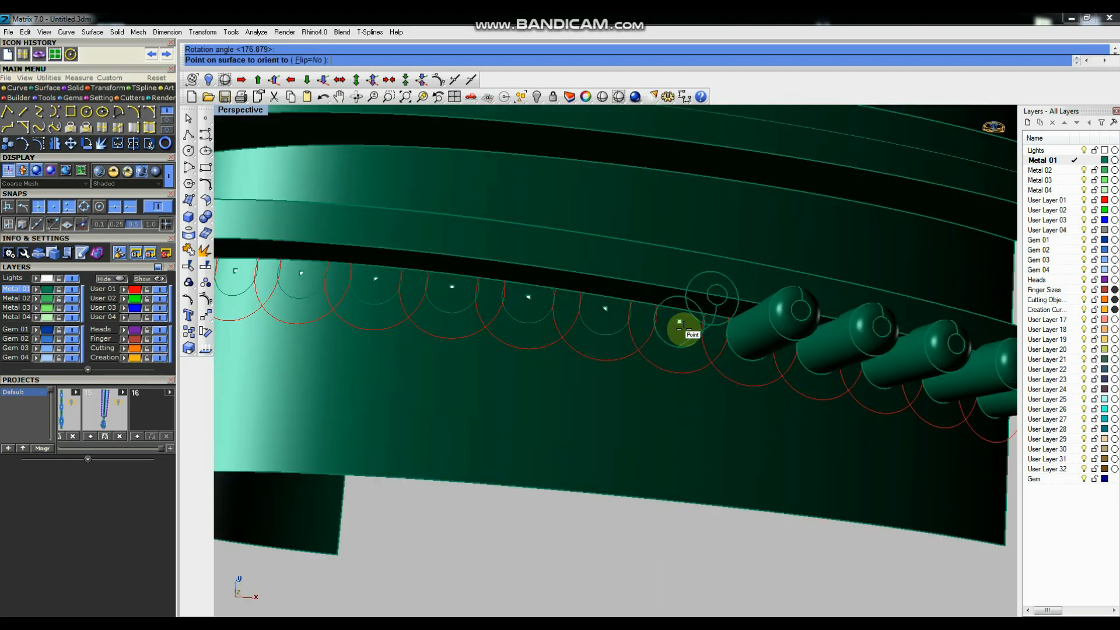
{"action": "left_click", "coordinate": [678, 322]}
{"action": "left_click", "coordinate": [607, 309]}
{"action": "scroll", "coordinate": [701, 333], "scroll_direction": "down", "scroll_amount": 5}
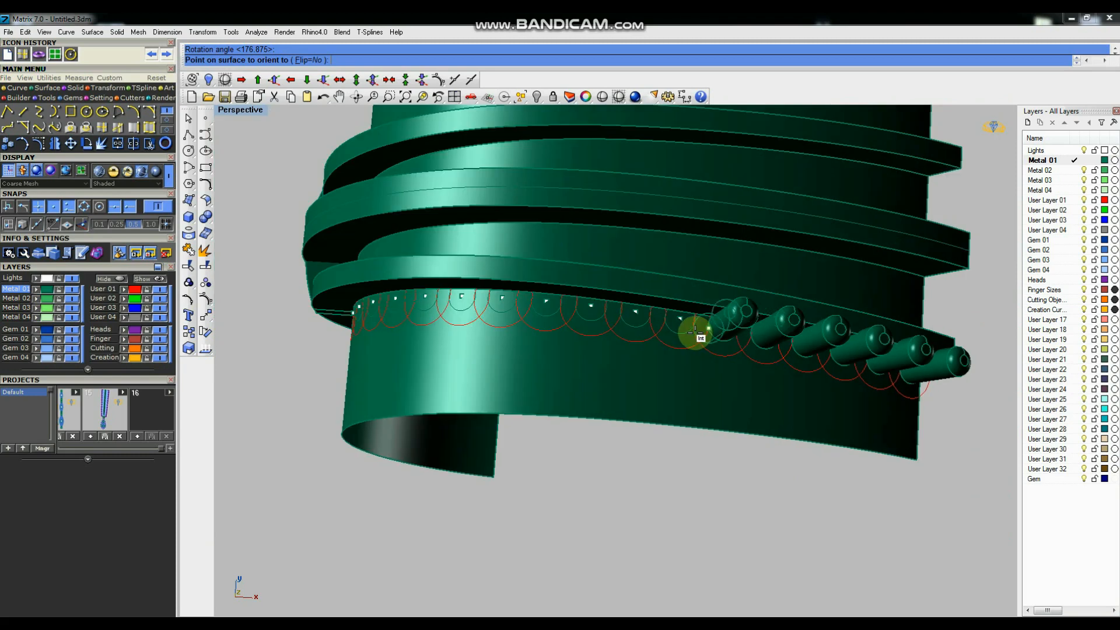
{"action": "scroll", "coordinate": [675, 320], "scroll_direction": "up", "scroll_amount": 6}
{"action": "left_click", "coordinate": [669, 309]}
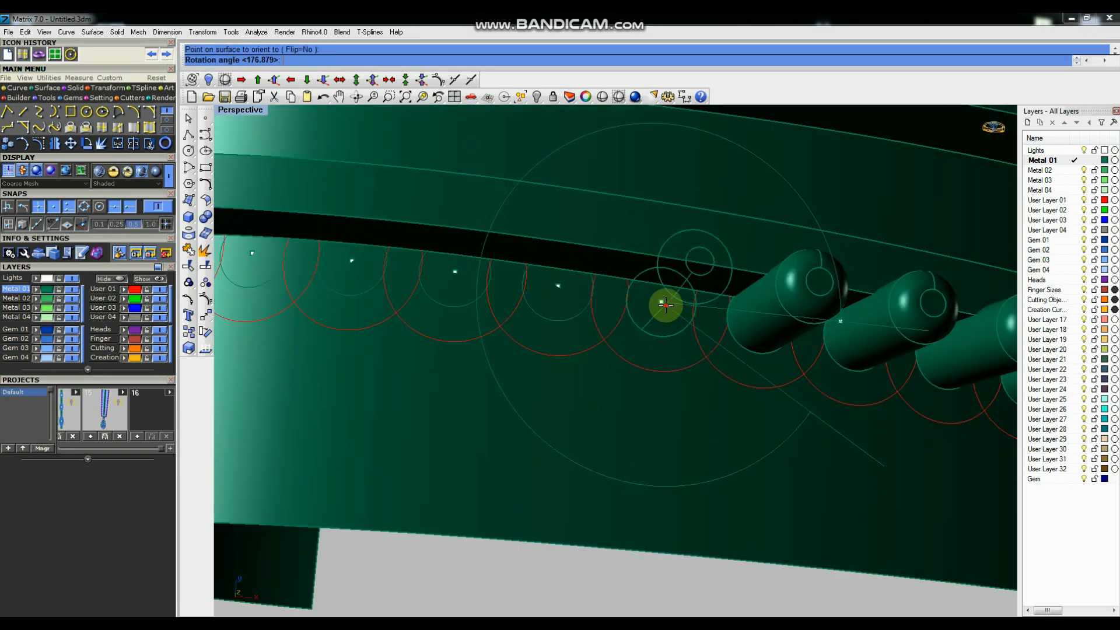
{"action": "left_click", "coordinate": [562, 292]}
Place peg copies on the eighth and ninth circle centres, each rotated to align with the next centre point.
{"action": "scroll", "coordinate": [844, 369], "scroll_direction": "down", "scroll_amount": 4}
{"action": "scroll", "coordinate": [700, 320], "scroll_direction": "up", "scroll_amount": 6}
{"action": "left_click", "coordinate": [668, 321]}
{"action": "left_click", "coordinate": [526, 303]}
{"action": "scroll", "coordinate": [717, 335], "scroll_direction": "down", "scroll_amount": 4}
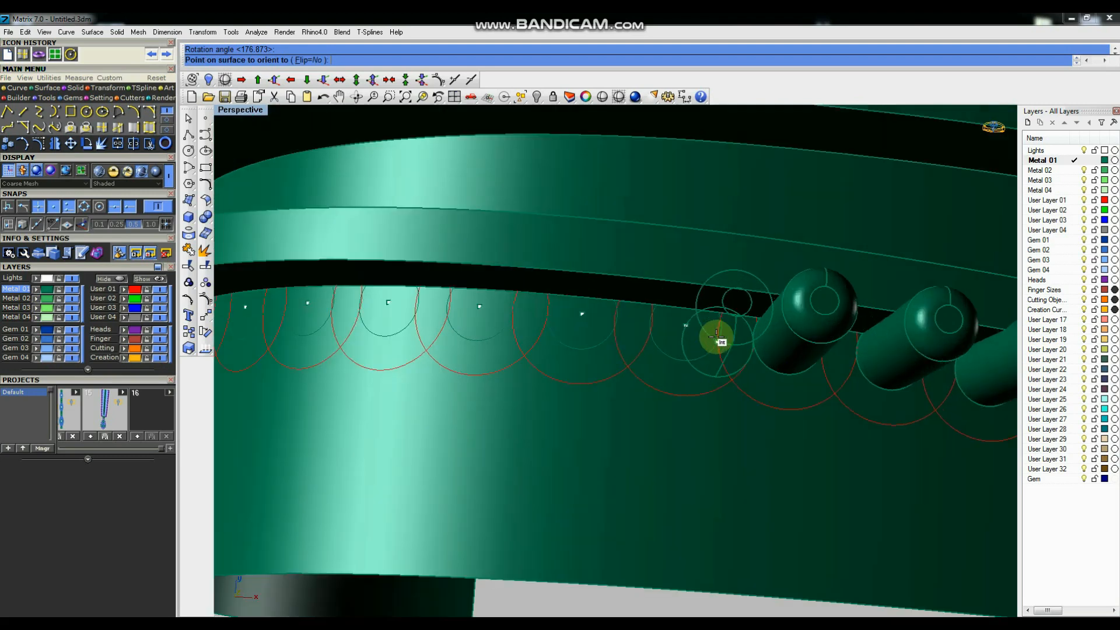
{"action": "scroll", "coordinate": [657, 320], "scroll_direction": "up", "scroll_amount": 6}
{"action": "left_click", "coordinate": [617, 299]}
{"action": "scroll", "coordinate": [842, 368], "scroll_direction": "down", "scroll_amount": 4}
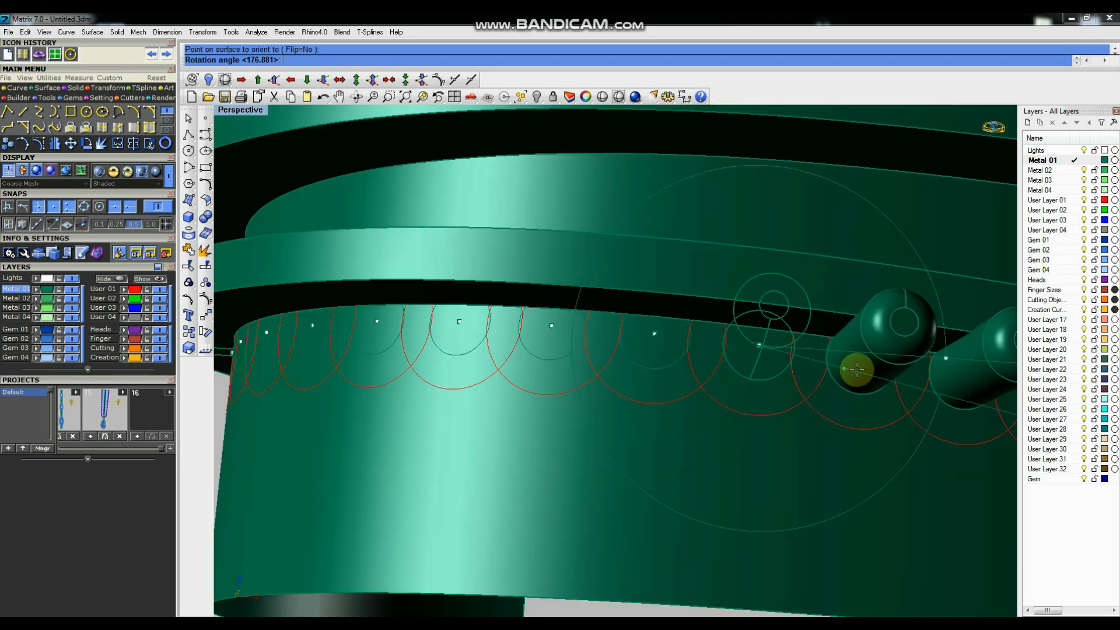
{"action": "left_click", "coordinate": [655, 331]}
Orient peg copies onto the tenth and eleventh circle centres, rotating each one toward the next point in the row.
{"action": "left_click", "coordinate": [656, 331]}
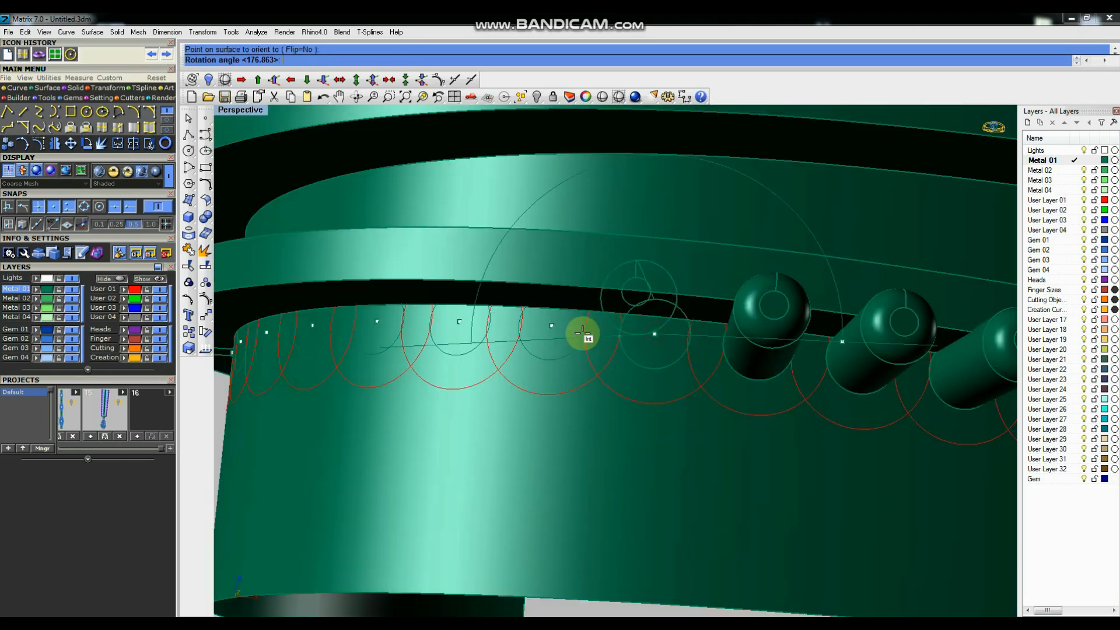
{"action": "left_click", "coordinate": [552, 326]}
{"action": "scroll", "coordinate": [767, 344], "scroll_direction": "down", "scroll_amount": 6}
{"action": "right_click_drag", "start_coordinate": [719, 352], "coordinate": [760, 338]}
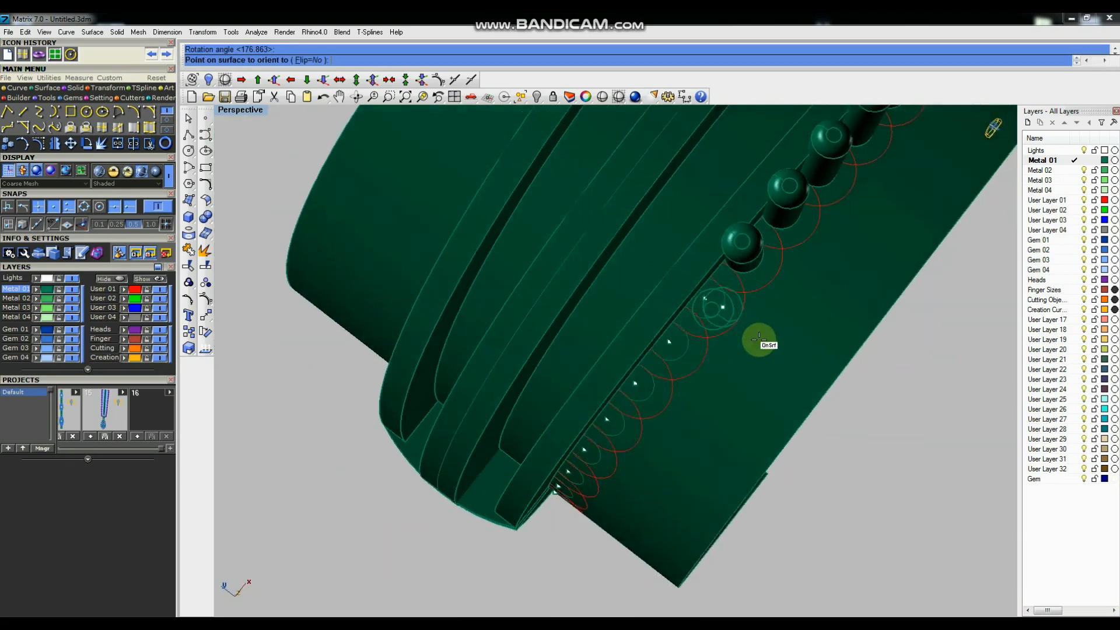
{"action": "scroll", "coordinate": [760, 338], "scroll_direction": "up", "scroll_amount": 4}
{"action": "left_click", "coordinate": [700, 275]}
{"action": "left_click", "coordinate": [639, 351]}
Place peg copies on the twelfth and thirteenth circle centres around the bend, each rotated toward the following centre point.
{"action": "scroll", "coordinate": [707, 348], "scroll_direction": "down", "scroll_amount": 6}
{"action": "right_click_drag", "start_coordinate": [707, 348], "coordinate": [735, 322]}
{"action": "scroll", "coordinate": [707, 238], "scroll_direction": "up", "scroll_amount": 6}
{"action": "left_click", "coordinate": [682, 222]}
{"action": "left_click", "coordinate": [654, 312]}
{"action": "scroll", "coordinate": [712, 320], "scroll_direction": "down", "scroll_amount": 5}
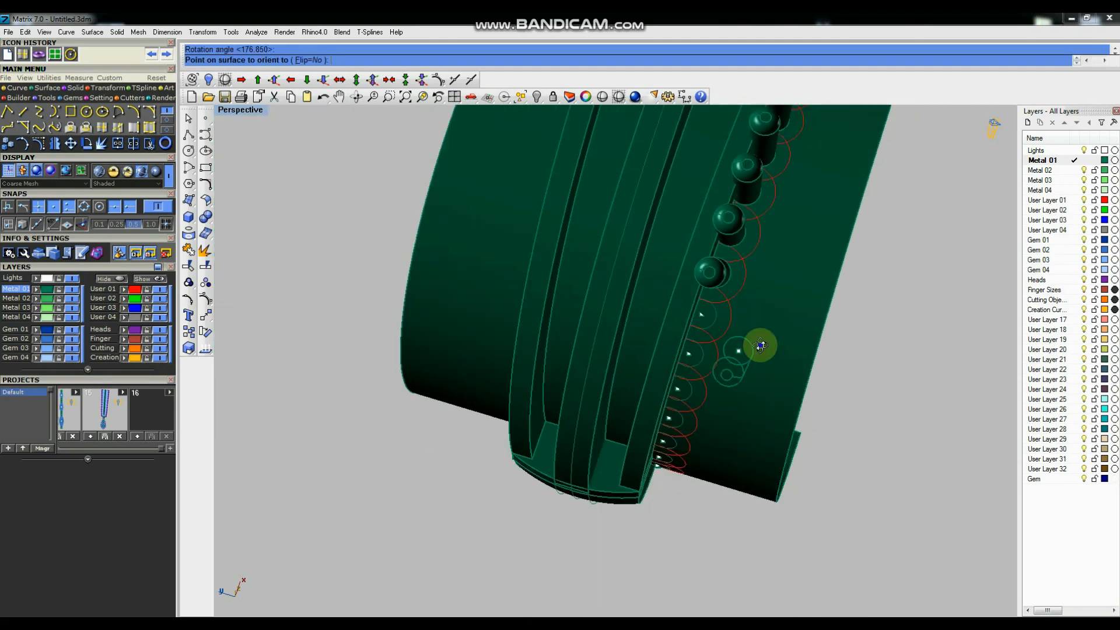
{"action": "right_click_drag", "start_coordinate": [758, 345], "coordinate": [740, 260]}
{"action": "scroll", "coordinate": [729, 241], "scroll_direction": "up", "scroll_amount": 6}
{"action": "left_click", "coordinate": [701, 245]}
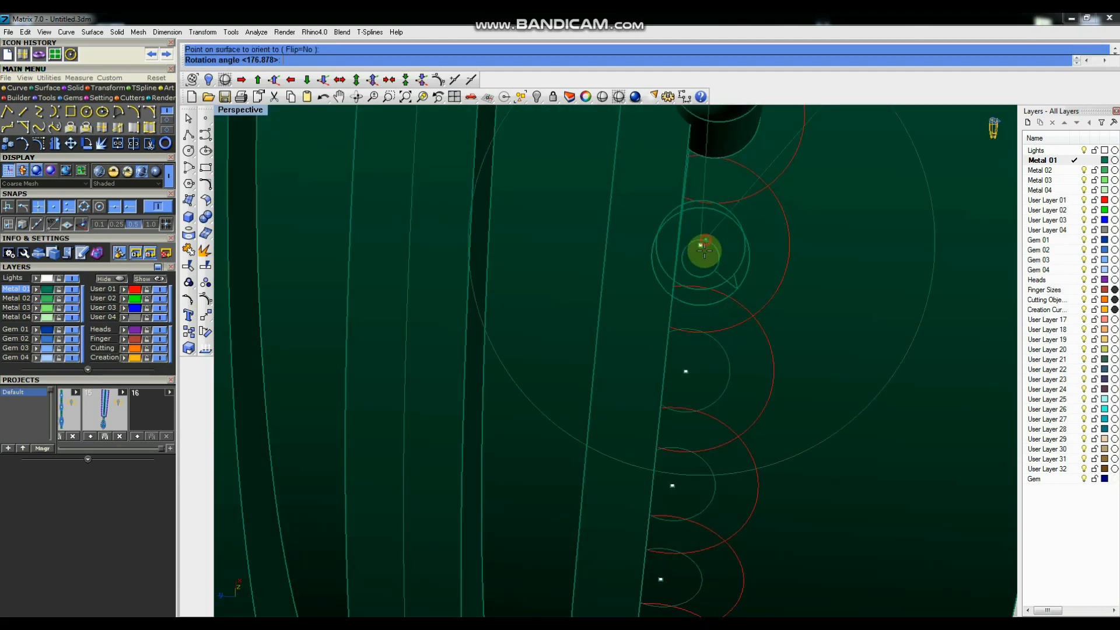
{"action": "left_click", "coordinate": [686, 376]}
{"action": "scroll", "coordinate": [686, 376], "scroll_direction": "down", "scroll_amount": 4}
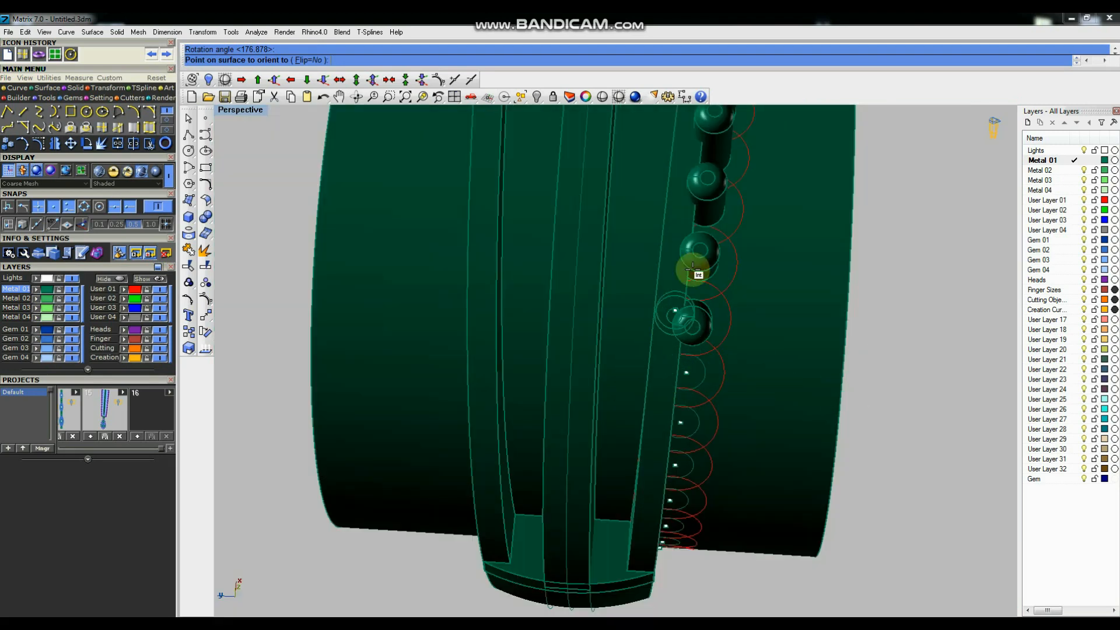
Continue placing peg copies on the next circle centres along the outer band above the drop, rotated along the row.
{"action": "scroll", "coordinate": [653, 276], "scroll_direction": "down", "scroll_amount": 5}
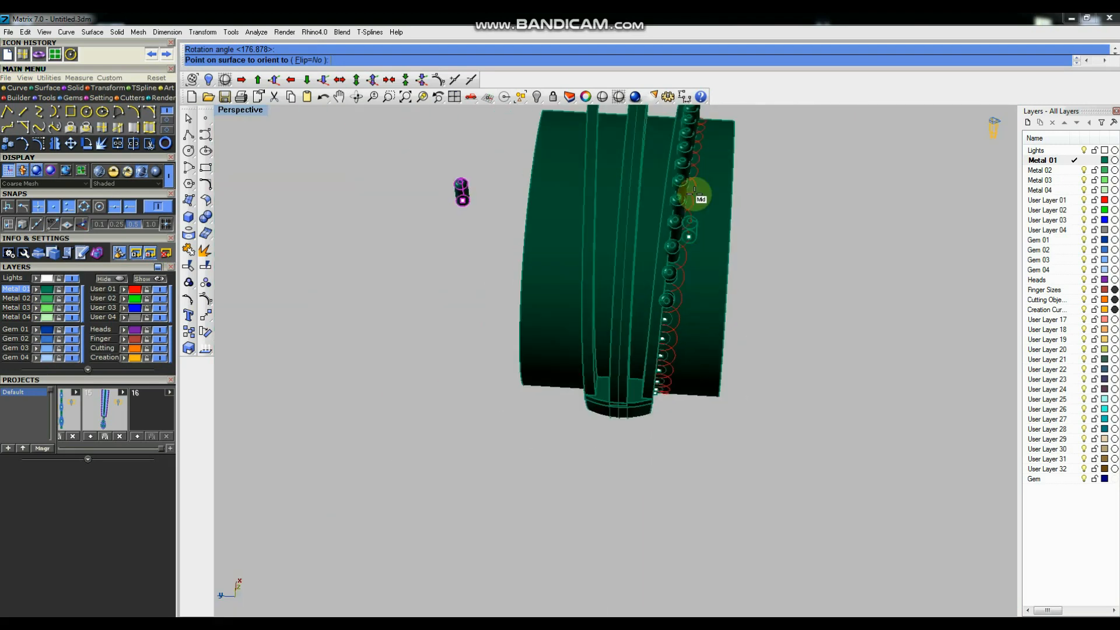
{"action": "scroll", "coordinate": [674, 321], "scroll_direction": "up", "scroll_amount": 6}
{"action": "scroll", "coordinate": [721, 338], "scroll_direction": "down", "scroll_amount": 2}
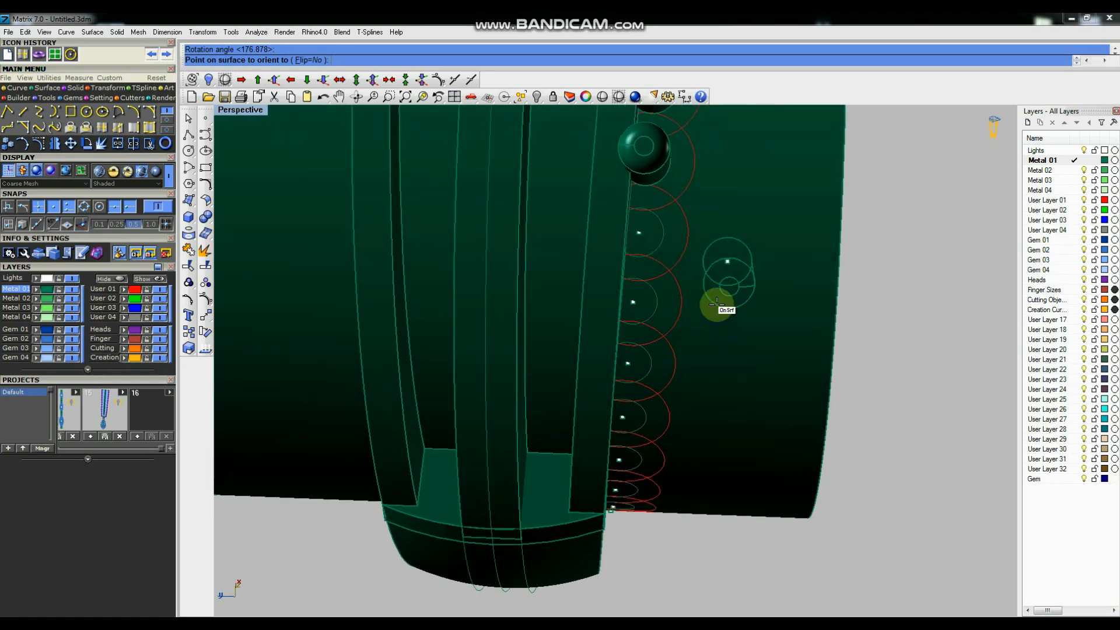
{"action": "left_click", "coordinate": [641, 224]}
{"action": "key", "text": "Return"}
{"action": "scroll", "coordinate": [671, 338], "scroll_direction": "down", "scroll_amount": 3}
{"action": "scroll", "coordinate": [670, 245], "scroll_direction": "up", "scroll_amount": 5}
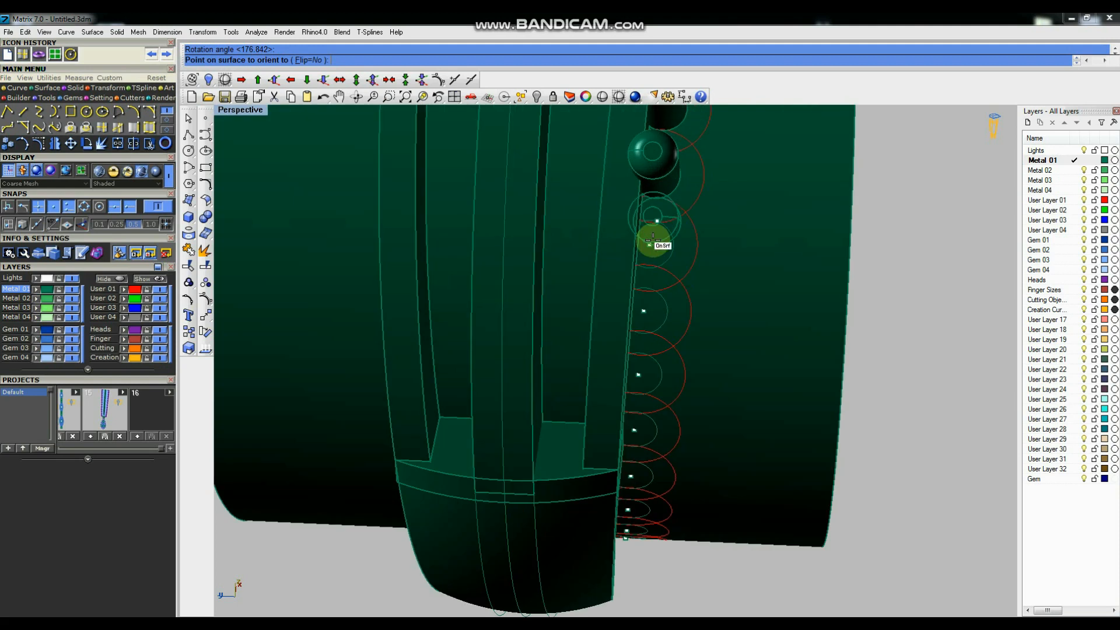
{"action": "left_click", "coordinate": [649, 246]}
{"action": "left_click", "coordinate": [644, 307]}
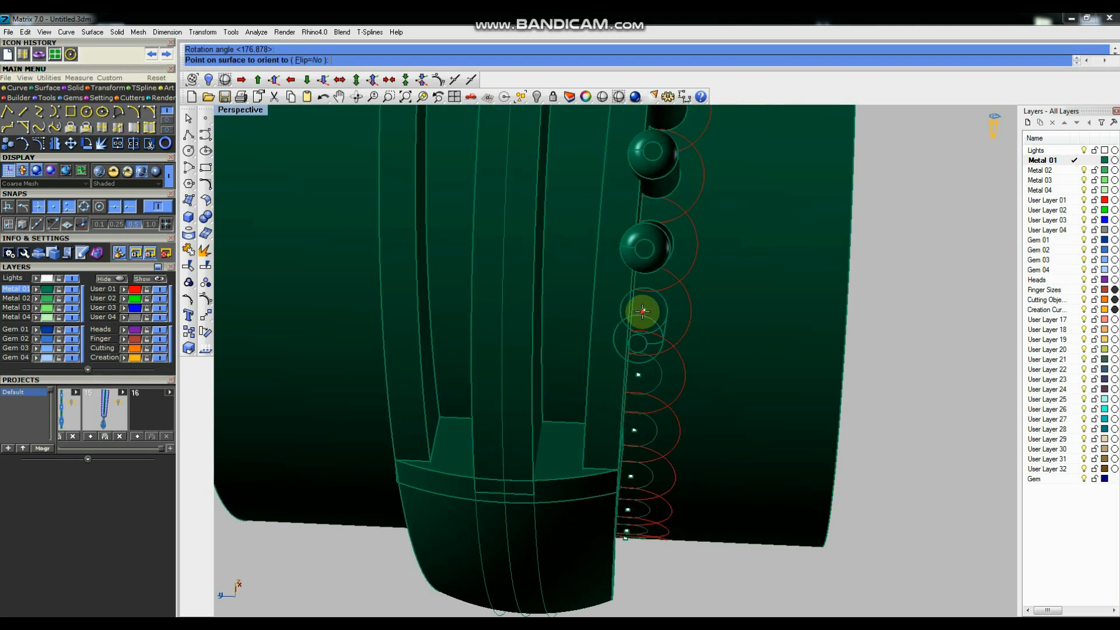
{"action": "left_click", "coordinate": [645, 380]}
Place the final two peg copies on the circle centres beside the top of the drop and end the orienting.
{"action": "scroll", "coordinate": [714, 421], "scroll_direction": "down", "scroll_amount": 1}
{"action": "scroll", "coordinate": [758, 426], "scroll_direction": "up", "scroll_amount": 3}
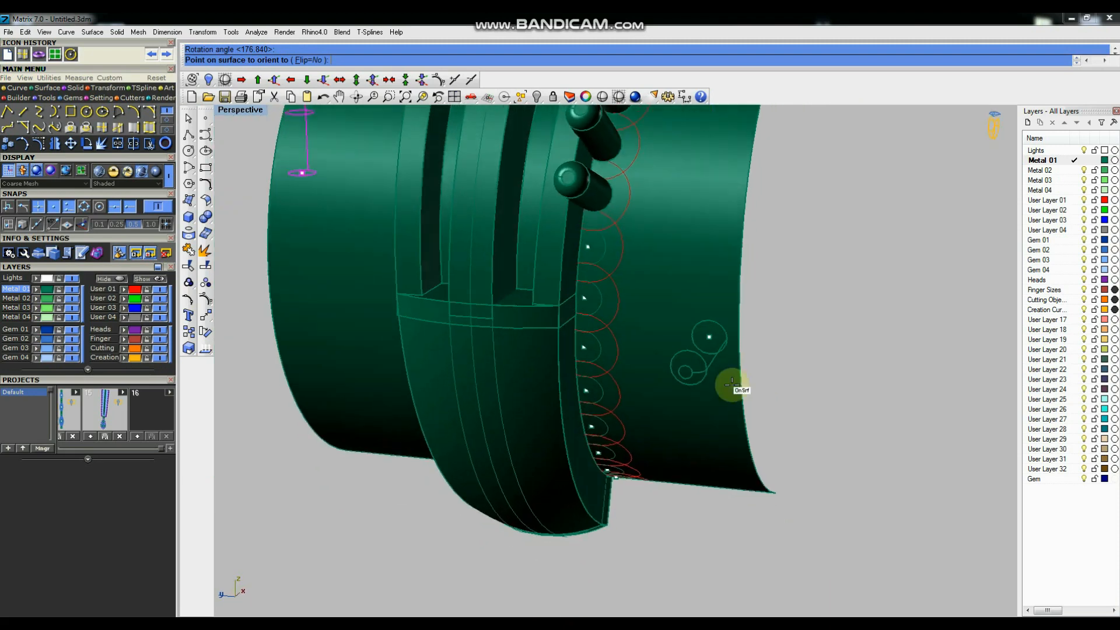
{"action": "left_click", "coordinate": [590, 245]}
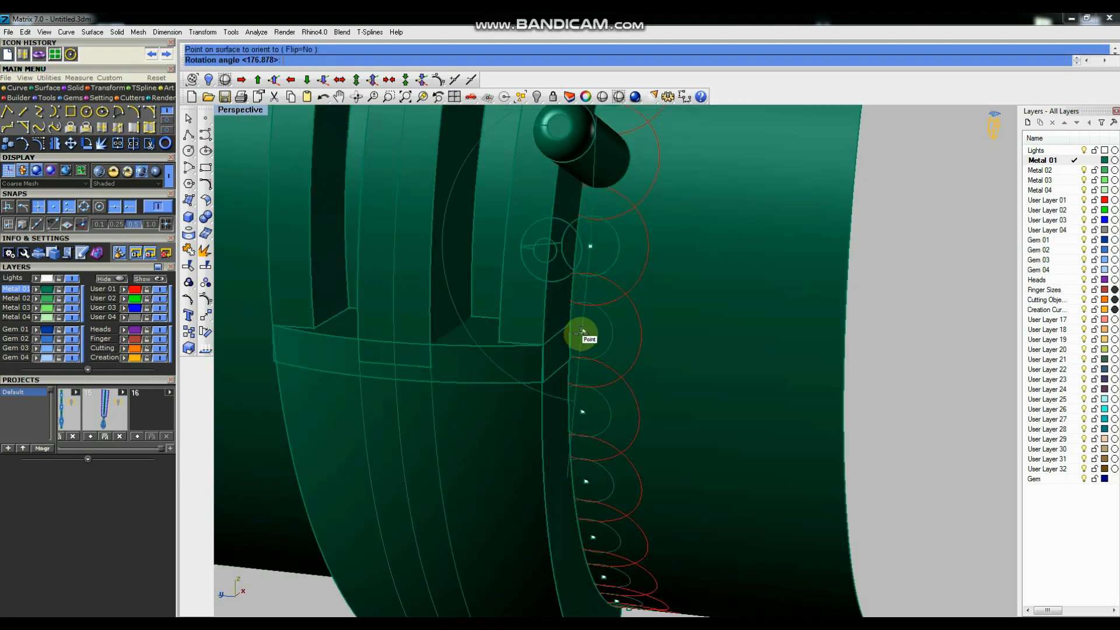
{"action": "left_click", "coordinate": [581, 332]}
{"action": "left_click", "coordinate": [582, 333]}
{"action": "left_click", "coordinate": [588, 414]}
{"action": "right_click", "coordinate": [631, 415]}
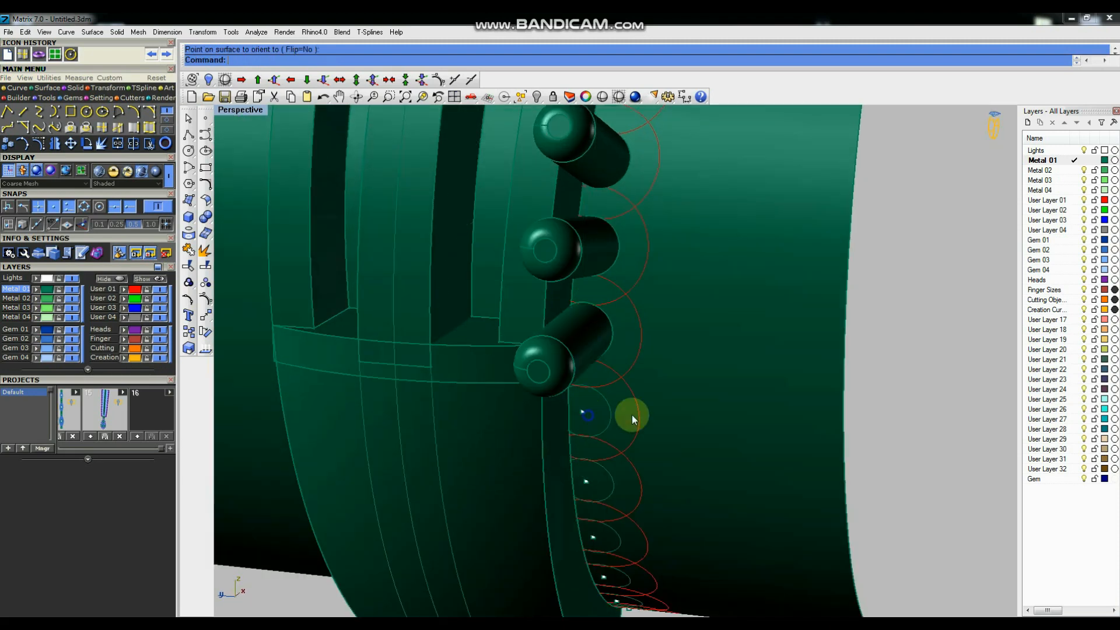
Delete the red stone circles from the curved base surface.
{"action": "scroll", "coordinate": [667, 409], "scroll_direction": "down", "scroll_amount": 6}
{"action": "mouse_move", "coordinate": [649, 353]}
{"action": "right_mouse_down"}
{"action": "mouse_move", "coordinate": [657, 362]}
{"action": "mouse_move", "coordinate": [653, 280]}
{"action": "mouse_move", "coordinate": [667, 359]}
{"action": "right_mouse_up"}
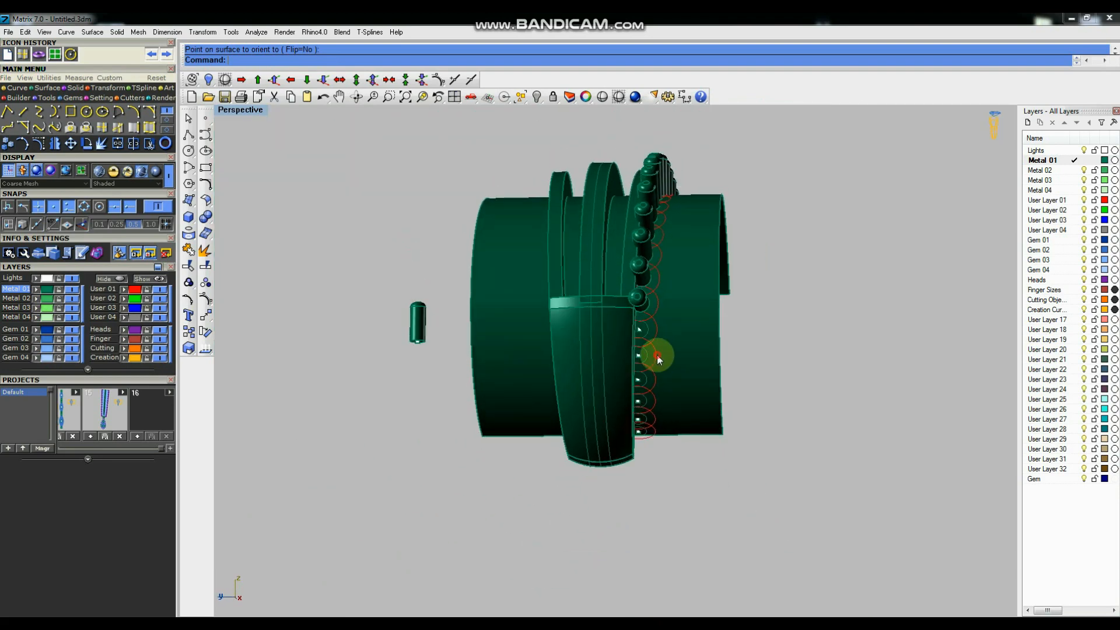
{"action": "right_click", "coordinate": [657, 359]}
{"action": "left_click", "coordinate": [691, 396]}
{"action": "scroll", "coordinate": [775, 285], "scroll_direction": "down", "scroll_amount": 3}
{"action": "key", "text": "Delete"}
{"action": "right_click_drag", "start_coordinate": [707, 285], "coordinate": [893, 200]}
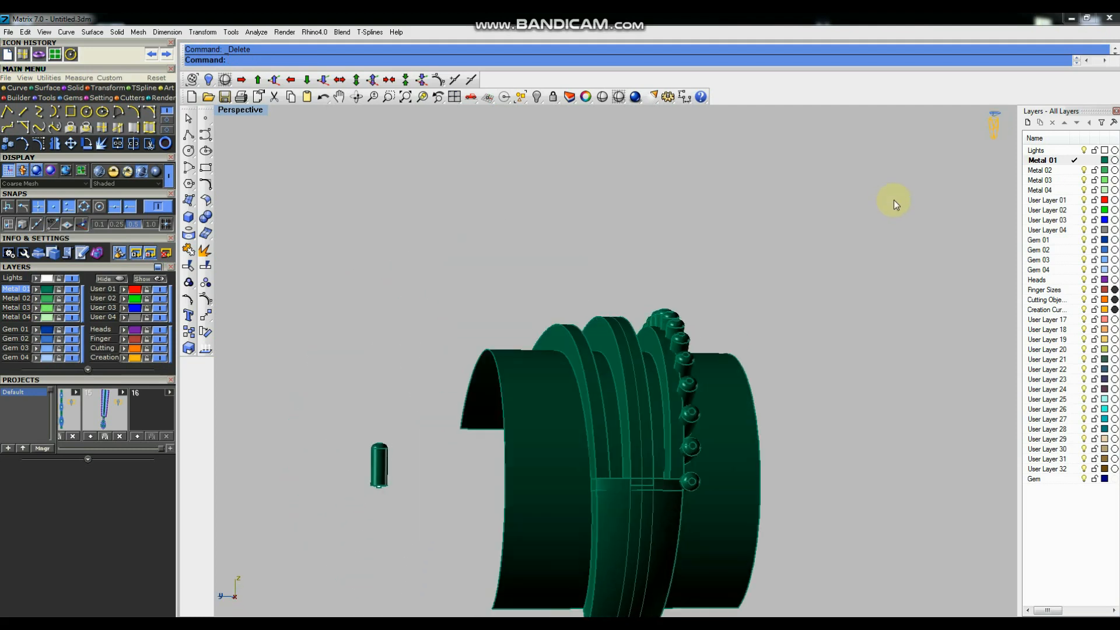
Select the row of pegs with their base circles and centre points, leave out the drop's curves, and assign them to the Heads layer.
{"action": "key", "text": "ctrl+F1"}
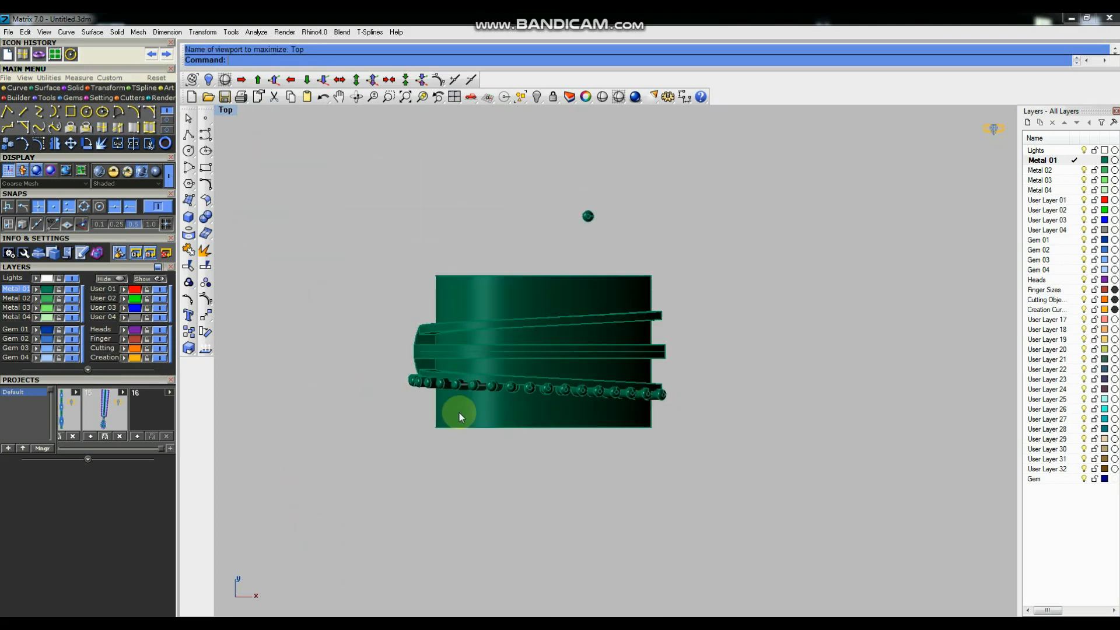
{"action": "left_click_drag", "start_coordinate": [686, 416], "coordinate": [682, 414]}
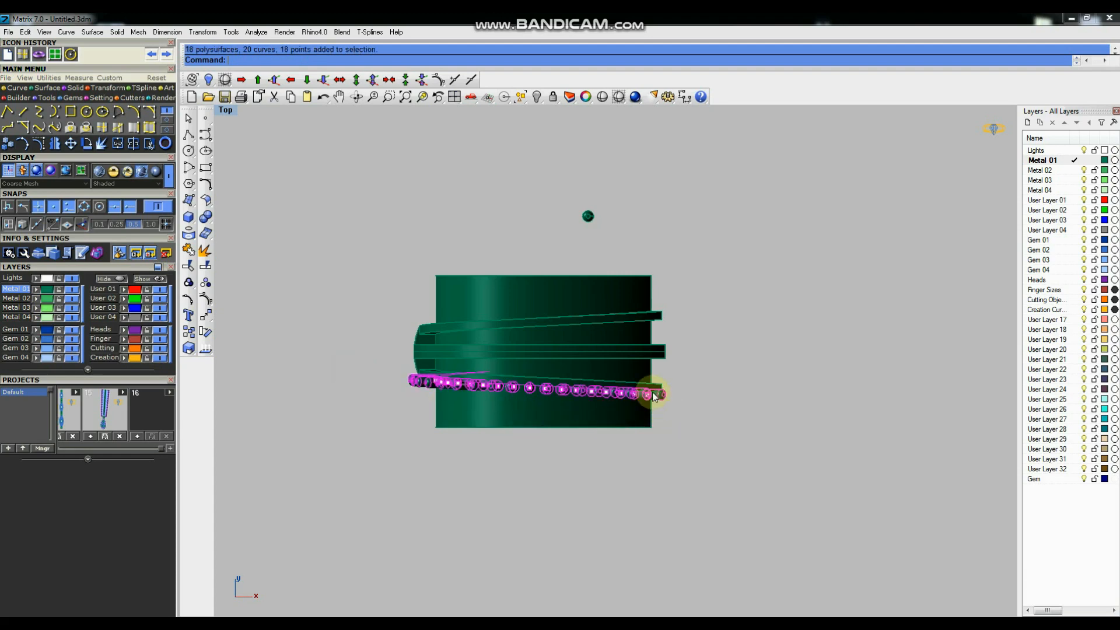
{"action": "scroll", "coordinate": [654, 391], "scroll_direction": "up", "scroll_amount": 5}
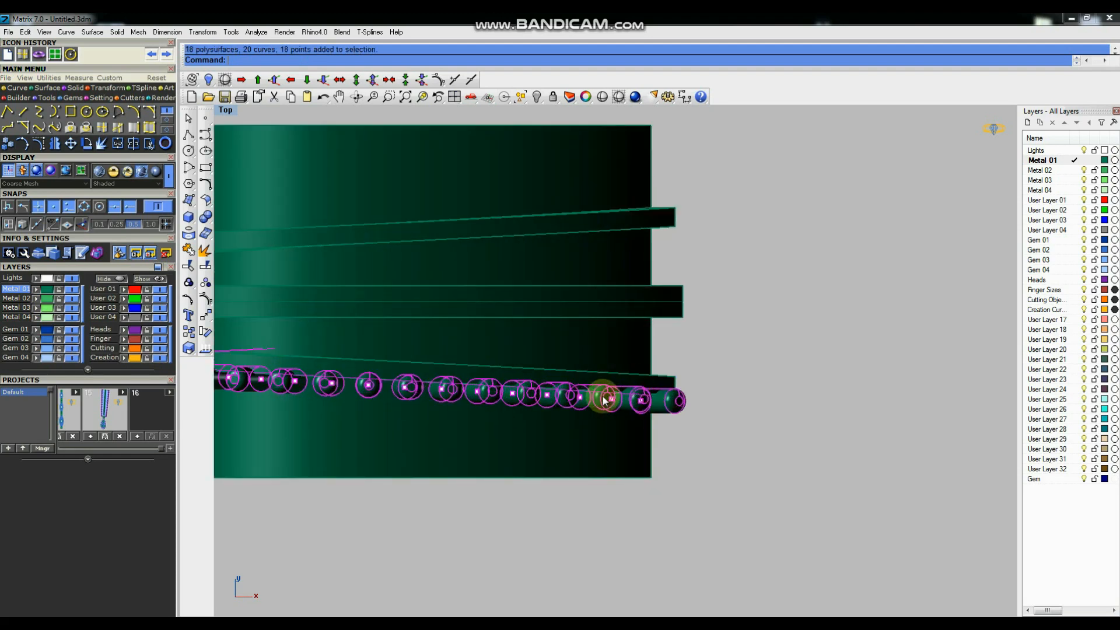
{"action": "key", "text": "ctrl+F3"}
{"action": "left_click_drag", "start_coordinate": [836, 535], "coordinate": [642, 567]}
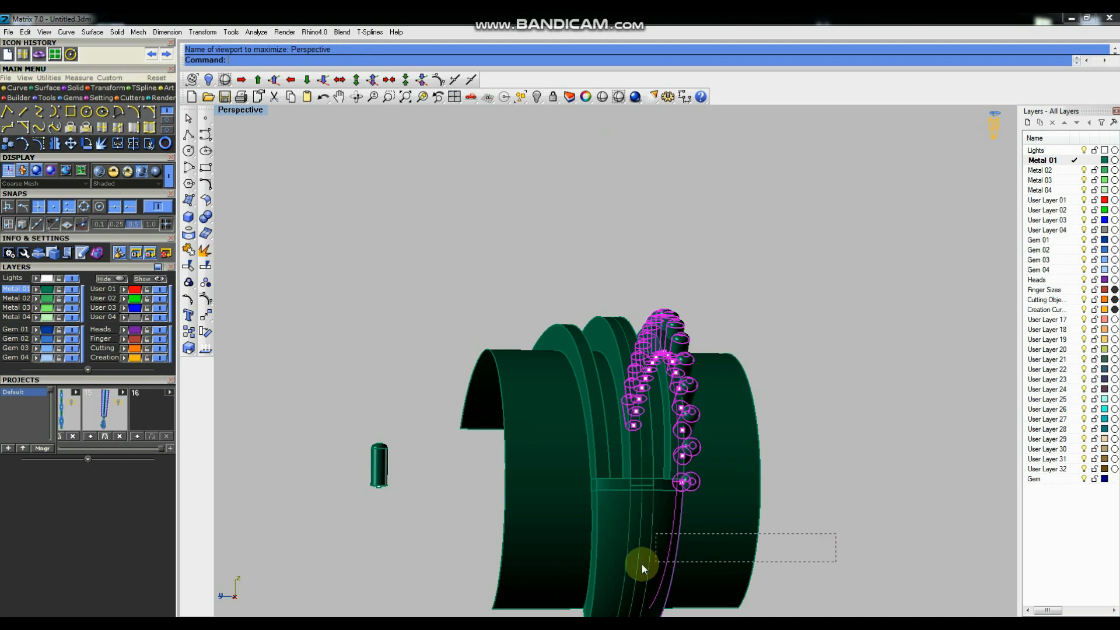
{"action": "left_click", "coordinate": [125, 330]}
Draw a straight polyline between the outermost upper corners of the three band ends.
{"action": "scroll", "coordinate": [601, 274], "scroll_direction": "down", "scroll_amount": 3}
{"action": "right_click_drag", "start_coordinate": [632, 289], "coordinate": [554, 304]}
{"action": "scroll", "coordinate": [580, 386], "scroll_direction": "up", "scroll_amount": 5}
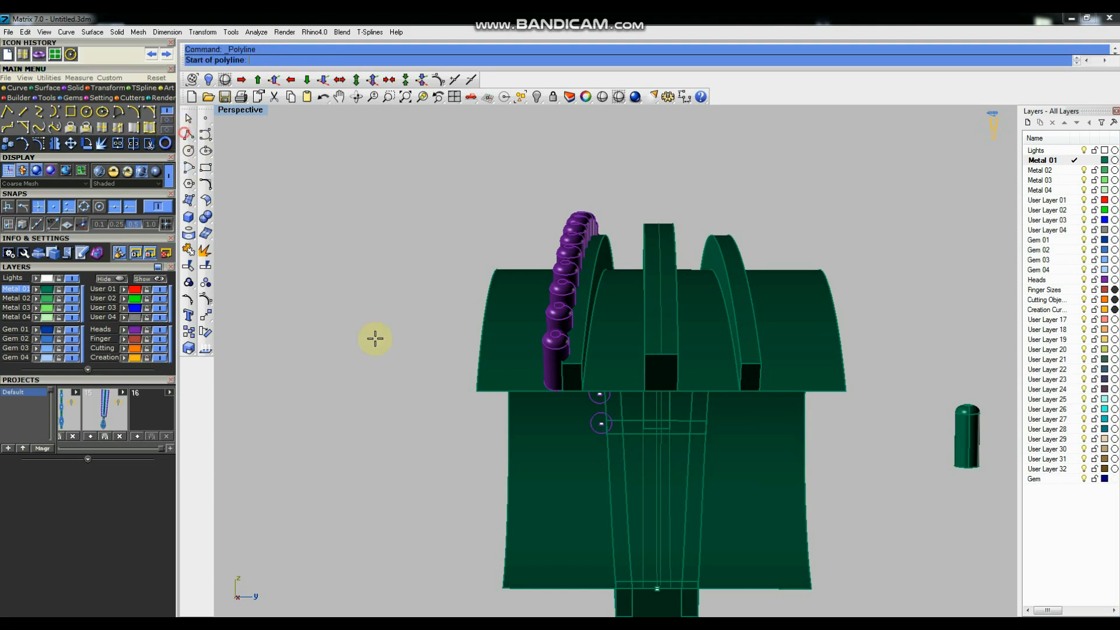
{"action": "left_click", "coordinate": [188, 134]}
{"action": "scroll", "coordinate": [569, 358], "scroll_direction": "up", "scroll_amount": 3}
{"action": "left_click", "coordinate": [560, 353]}
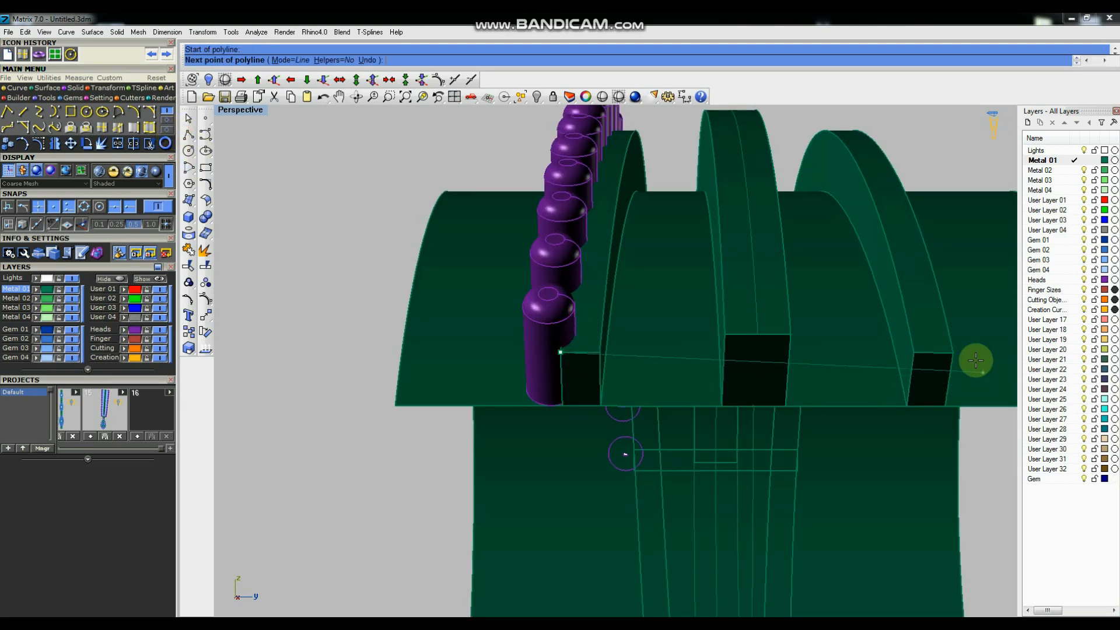
{"action": "left_click", "coordinate": [951, 354]}
{"action": "key", "text": "Return"}
Draw a second straight polyline between the outermost lower corners of the three band ends.
{"action": "key", "text": "Return"}
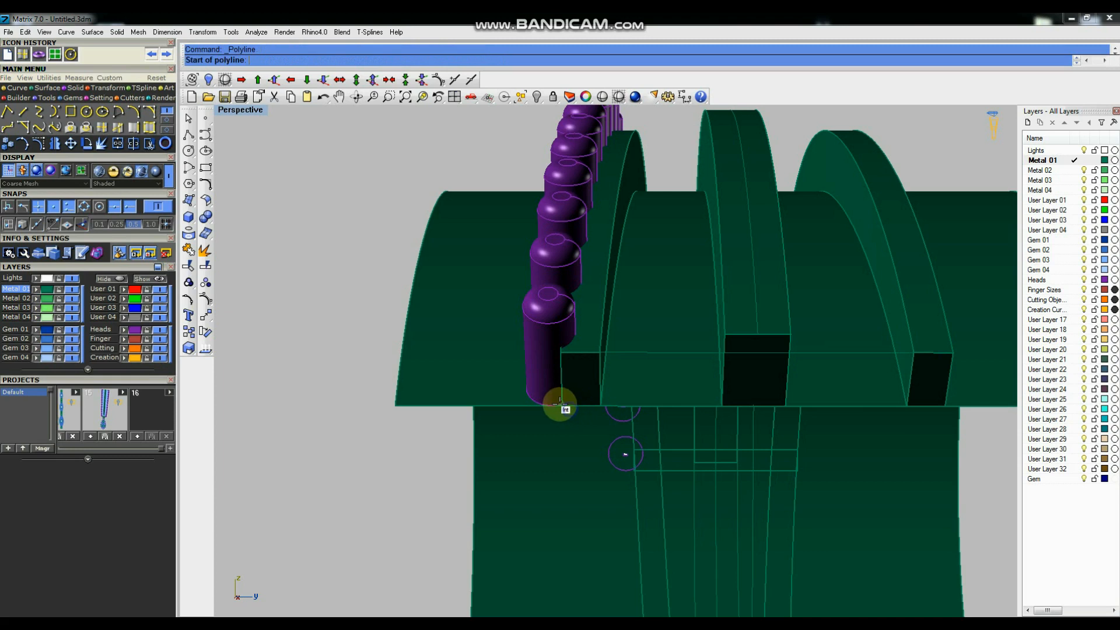
{"action": "left_click", "coordinate": [561, 405]}
{"action": "left_click", "coordinate": [924, 423]}
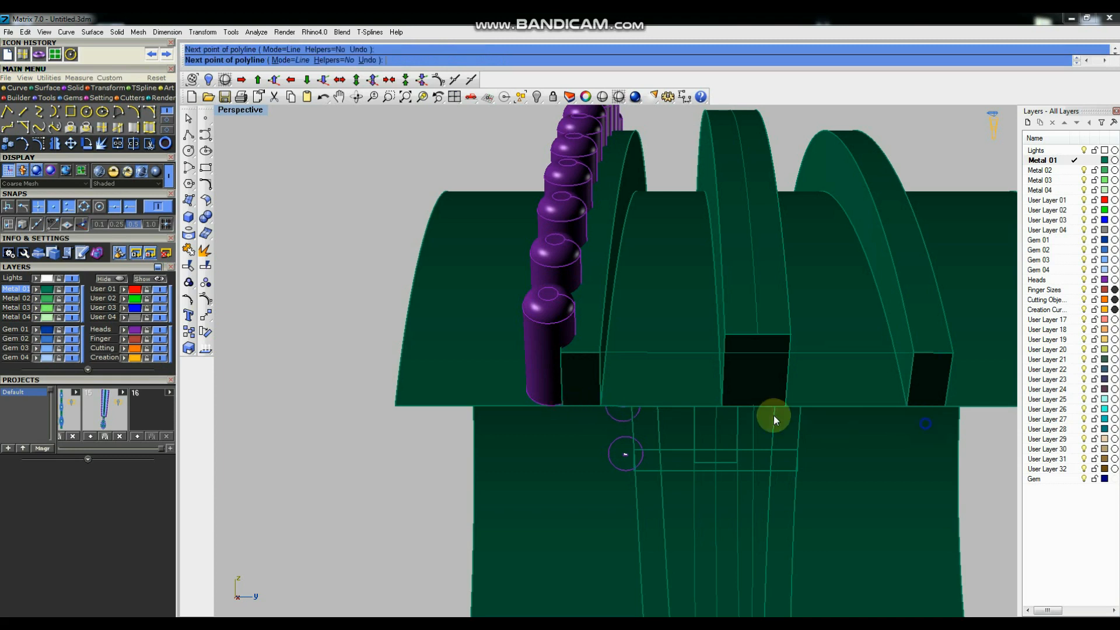
{"action": "left_click", "coordinate": [559, 404]}
{"action": "left_click", "coordinate": [943, 406]}
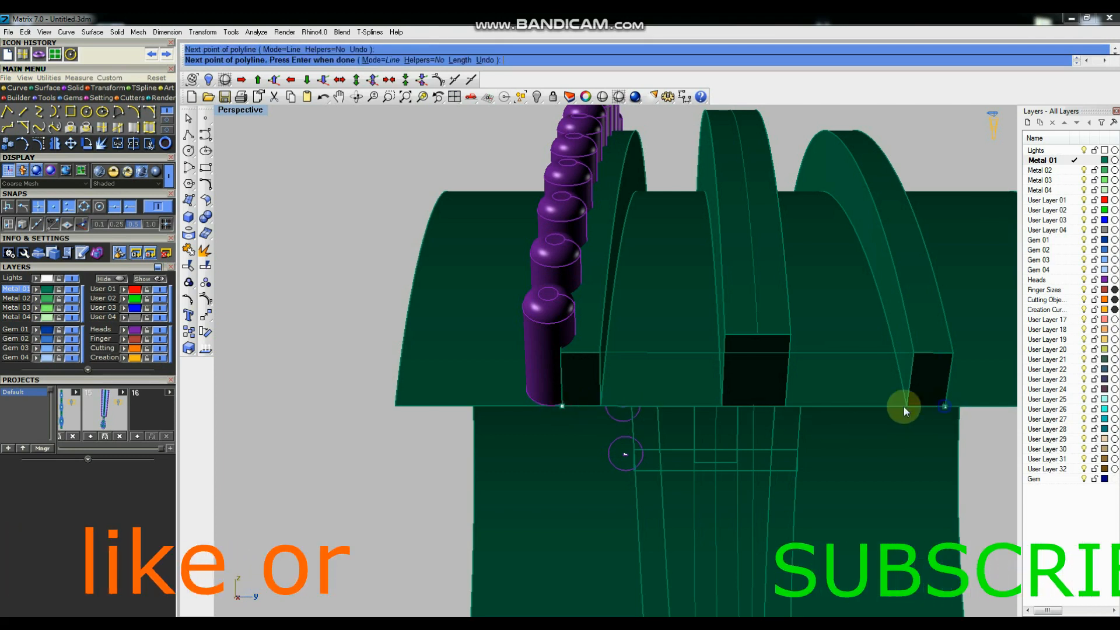
{"action": "right_click", "coordinate": [888, 412]}
Loft the two polylines into a surface across the band ends, with Normal style and no simplification.
{"action": "left_click", "coordinate": [924, 432]}
{"action": "left_click", "coordinate": [877, 354]}
{"action": "type", "text": "Loft"}
{"action": "key", "text": "Return"}
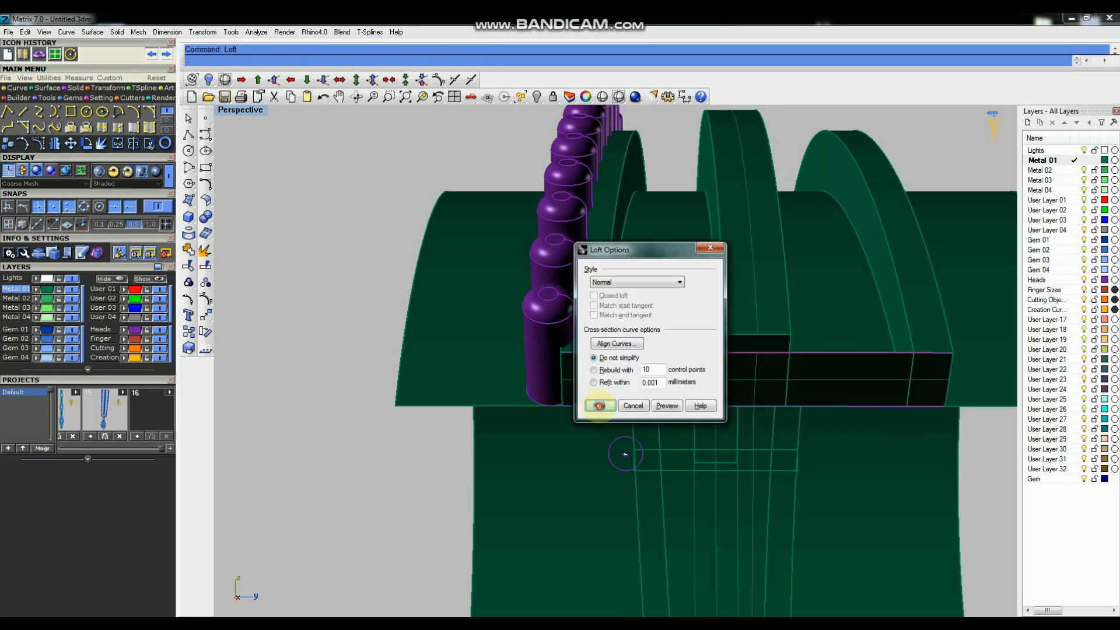
{"action": "left_click", "coordinate": [599, 405]}
Offset the lofted surface into a solid bar with a distance of 0.6 mm.
{"action": "type", "text": "OffsetSrf"}
{"action": "key", "text": "Return"}
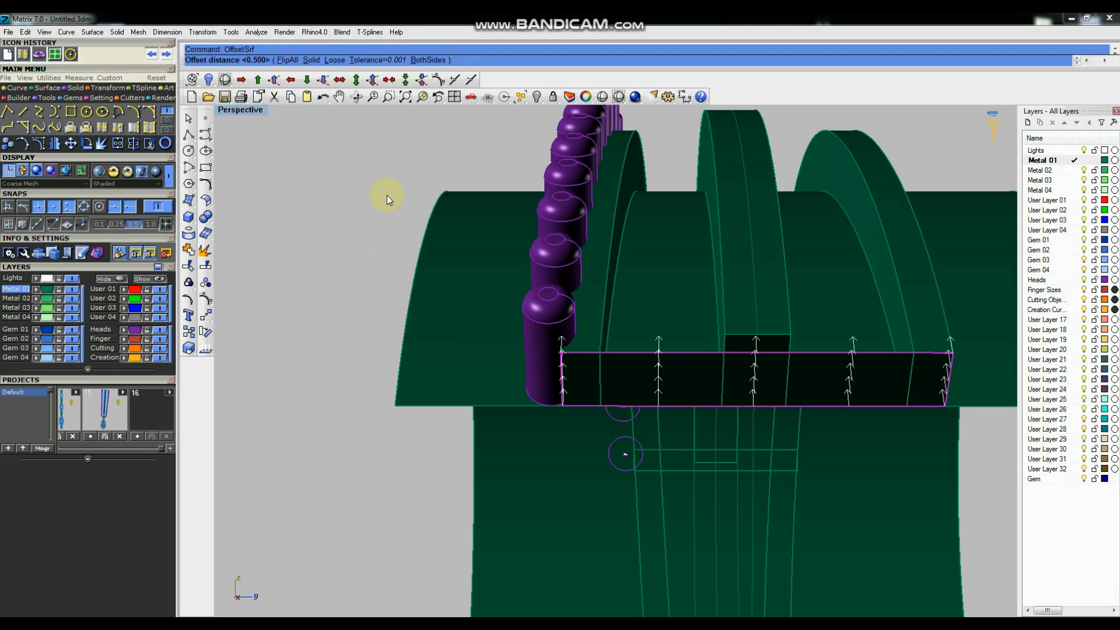
{"action": "type", "text": "s"}
{"action": "key", "text": "Return"}
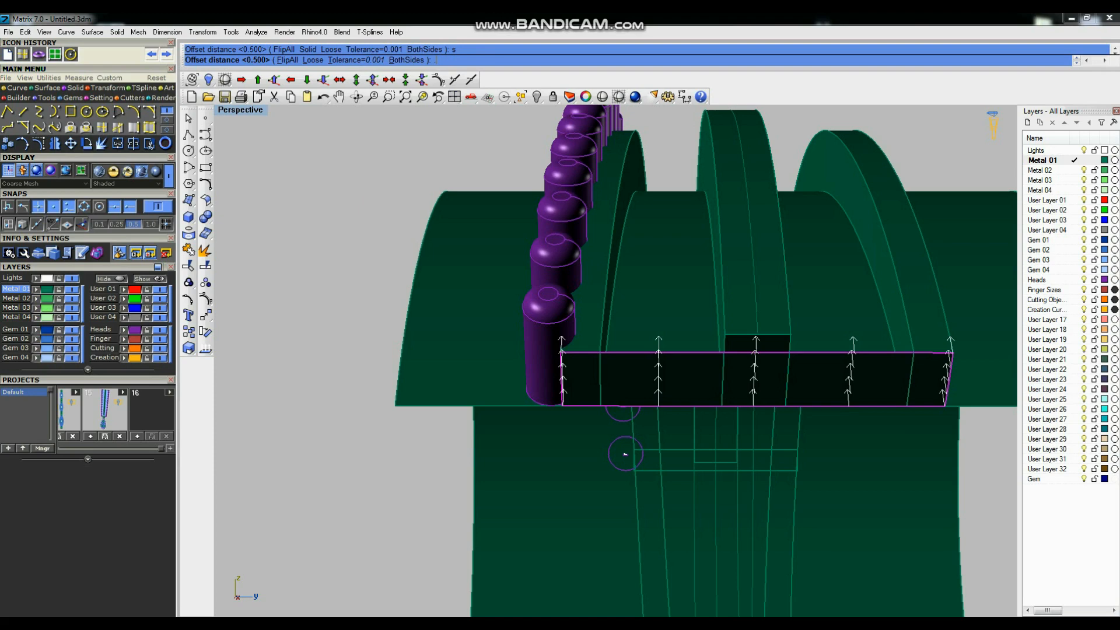
{"action": "type", "text": ".6"}
{"action": "key", "text": "Return"}
Chamfer the long upper back edge of the bar joining the band ends with a distance of 0.4 mm.
{"action": "right_click_drag", "start_coordinate": [669, 279], "coordinate": [733, 271]}
{"action": "scroll", "coordinate": [670, 303], "scroll_direction": "up", "scroll_amount": 5}
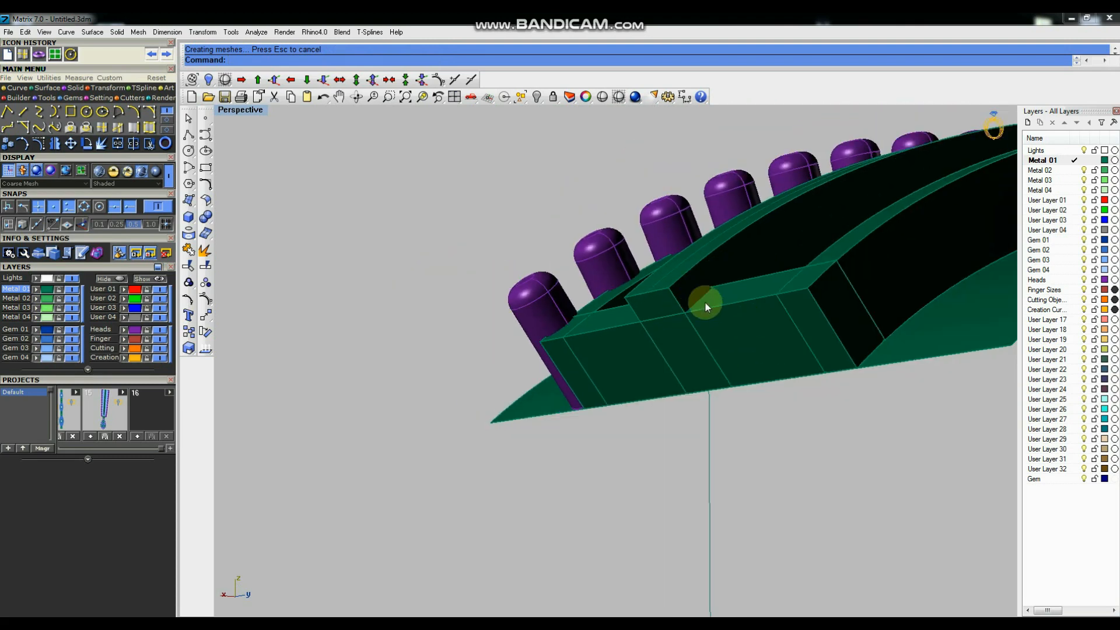
{"action": "scroll", "coordinate": [636, 278], "scroll_direction": "down", "scroll_amount": 3}
{"action": "scroll", "coordinate": [680, 293], "scroll_direction": "down", "scroll_amount": 3}
{"action": "right_click_drag", "start_coordinate": [680, 293], "coordinate": [496, 305]}
{"action": "left_click", "coordinate": [208, 218]}
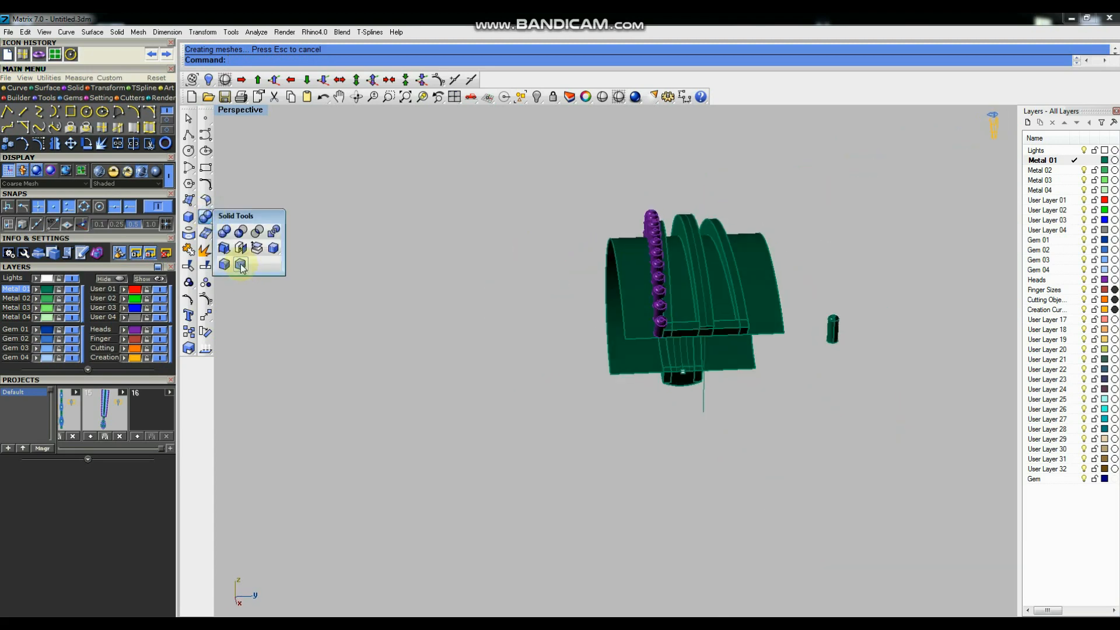
{"action": "left_click", "coordinate": [241, 265]}
{"action": "scroll", "coordinate": [699, 326], "scroll_direction": "up", "scroll_amount": 3}
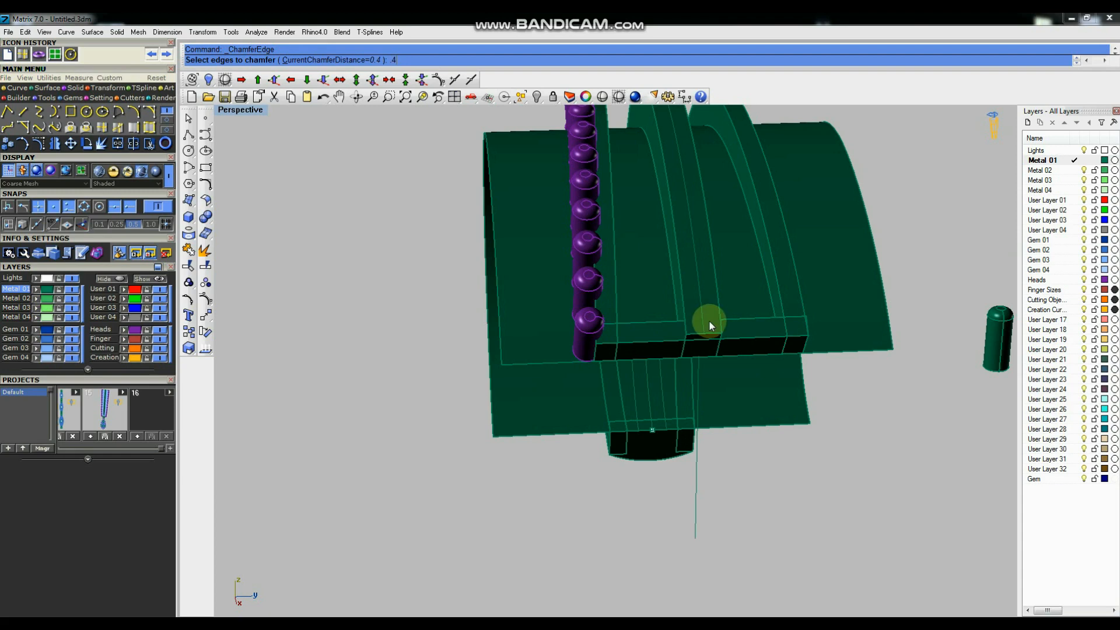
{"action": "scroll", "coordinate": [685, 321], "scroll_direction": "up", "scroll_amount": 5}
{"action": "left_click", "coordinate": [621, 321]}
{"action": "key", "text": "Return"}
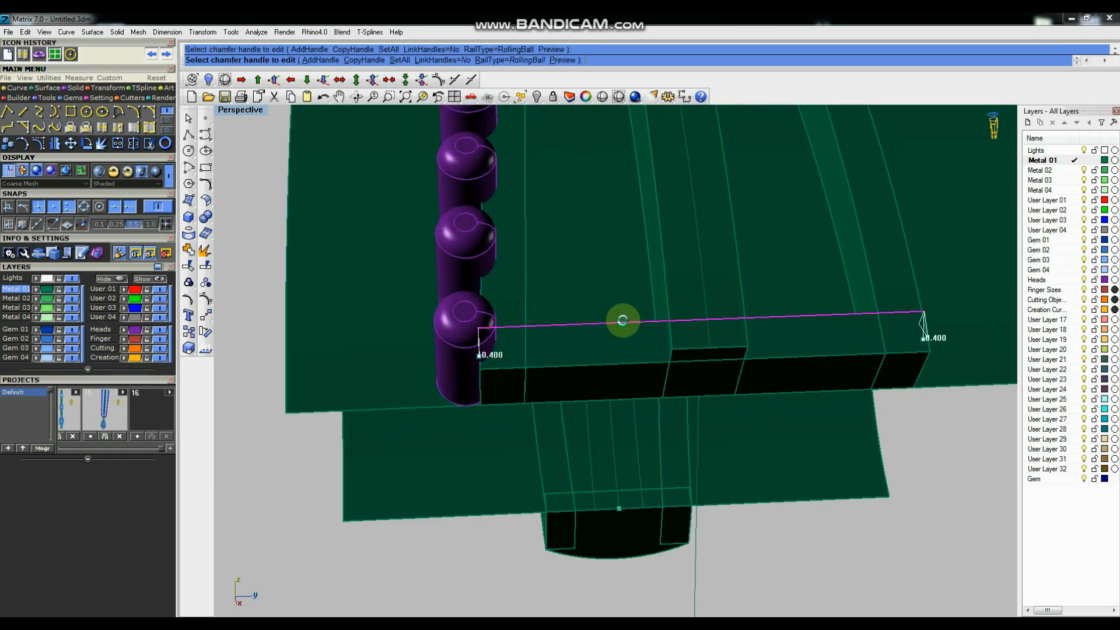
{"action": "key", "text": "Return"}
Inspect the chamfered bar across the band ends from several angles.
{"action": "scroll", "coordinate": [622, 320], "scroll_direction": "down", "scroll_amount": 5}
{"action": "right_click_drag", "start_coordinate": [650, 324], "coordinate": [654, 380]}
{"action": "scroll", "coordinate": [655, 382], "scroll_direction": "up", "scroll_amount": 4}
{"action": "scroll", "coordinate": [663, 379], "scroll_direction": "down", "scroll_amount": 4}
{"action": "right_click_drag", "start_coordinate": [767, 355], "coordinate": [819, 411]}
{"action": "scroll", "coordinate": [819, 413], "scroll_direction": "down", "scroll_amount": 4}
{"action": "right_click_drag", "start_coordinate": [690, 389], "coordinate": [635, 301]}
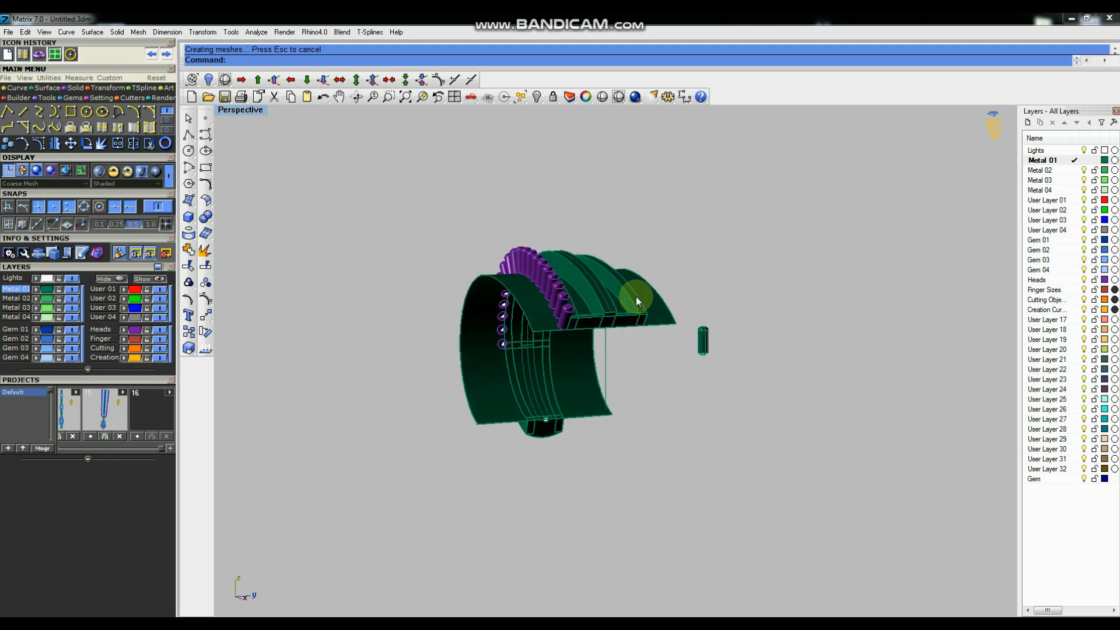
Try to offset the centre band's upper edge curve along the band's side surface.
{"action": "scroll", "coordinate": [597, 302], "scroll_direction": "up", "scroll_amount": 4}
{"action": "left_click", "coordinate": [639, 318]}
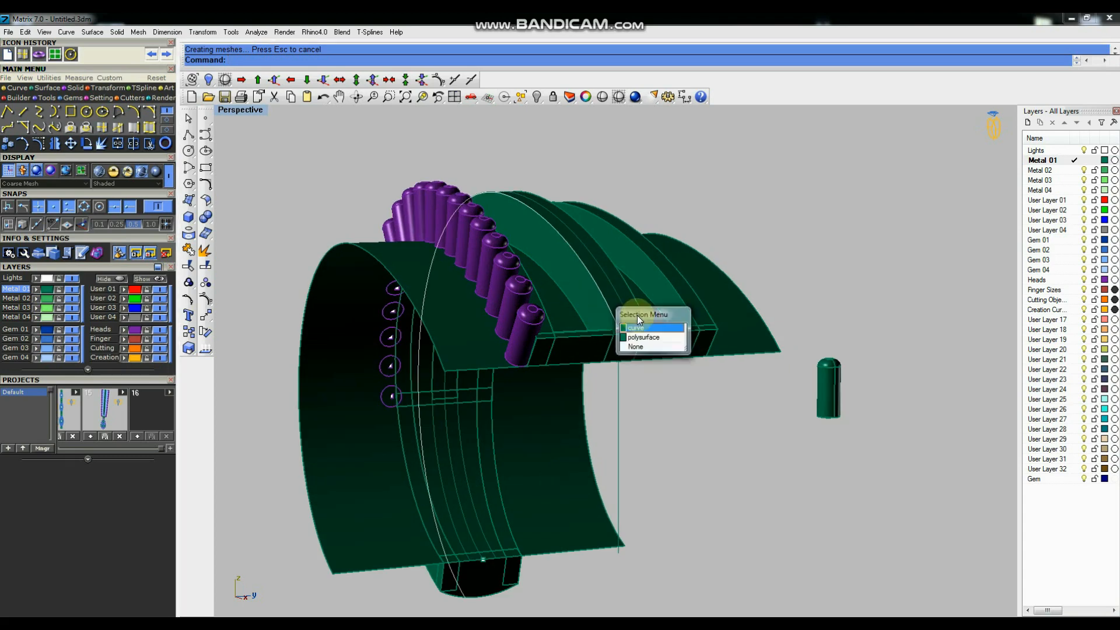
{"action": "left_click", "coordinate": [638, 327]}
{"action": "scroll", "coordinate": [720, 287], "scroll_direction": "down", "scroll_amount": 2}
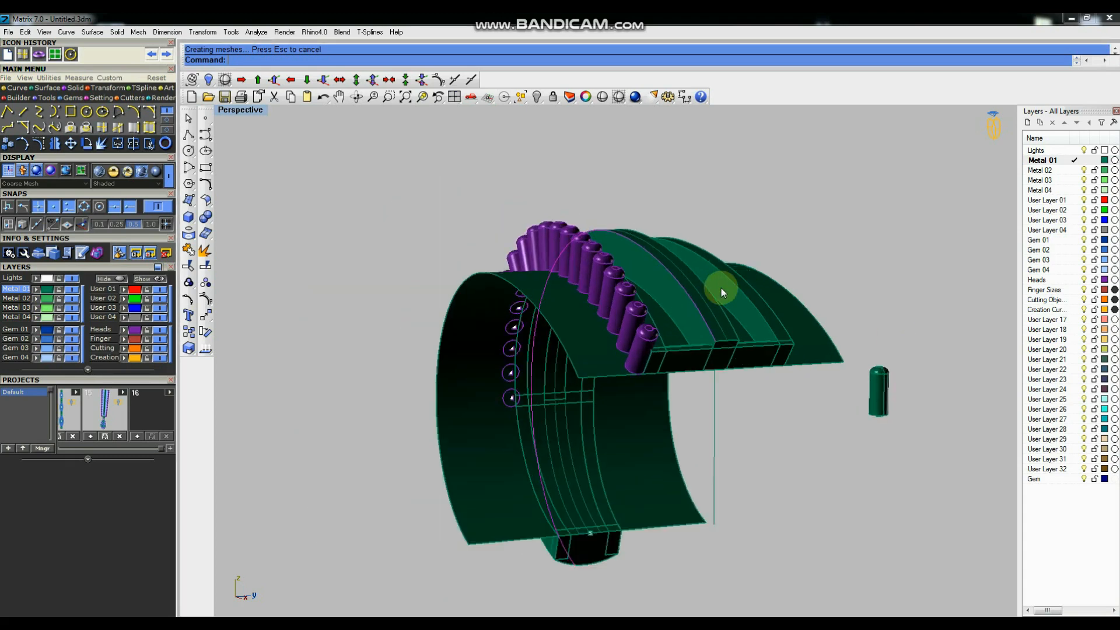
{"action": "scroll", "coordinate": [820, 305], "scroll_direction": "up", "scroll_amount": 3}
{"action": "scroll", "coordinate": [694, 295], "scroll_direction": "down", "scroll_amount": 1}
{"action": "scroll", "coordinate": [693, 295], "scroll_direction": "up", "scroll_amount": 3}
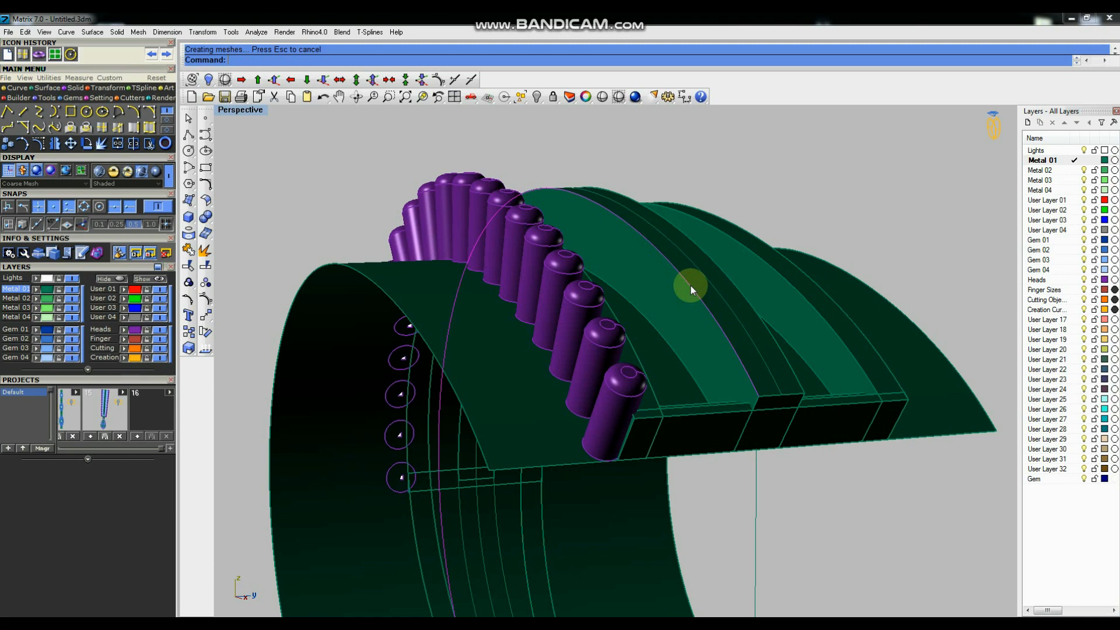
{"action": "type", "text": "Offset"}
{"action": "left_click", "coordinate": [272, 78]}
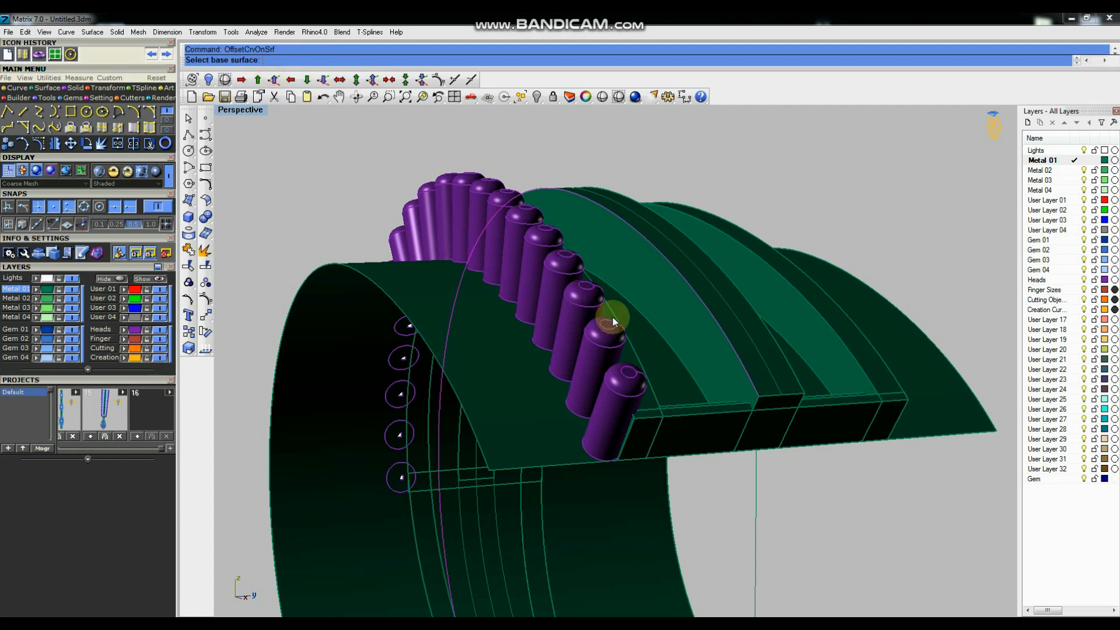
{"action": "left_click", "coordinate": [662, 294]}
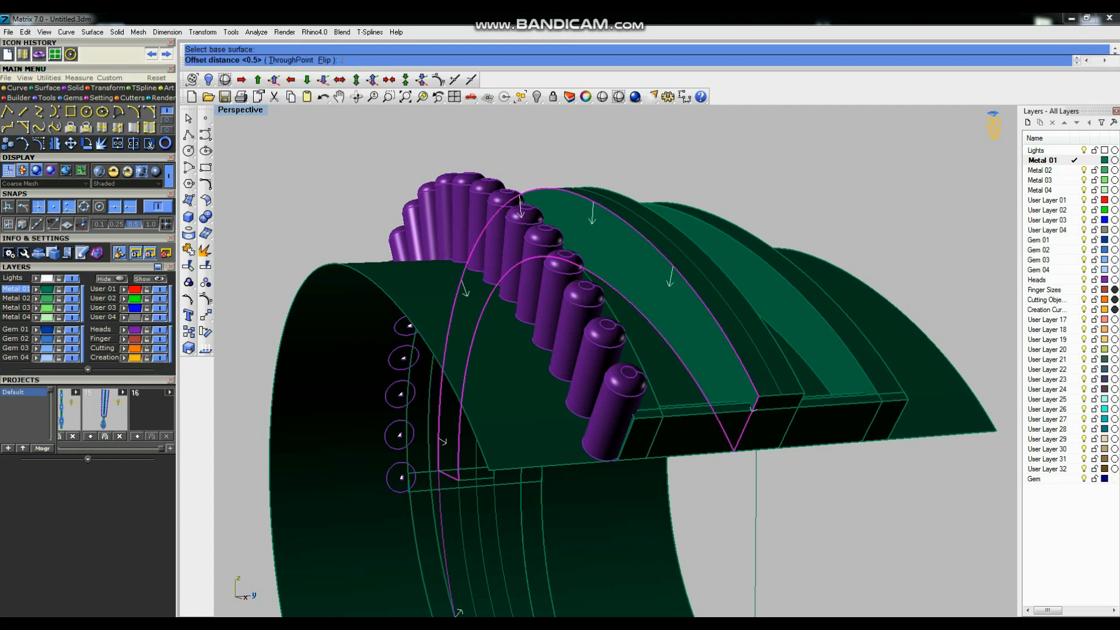
{"action": "right_click", "coordinate": [825, 155]}
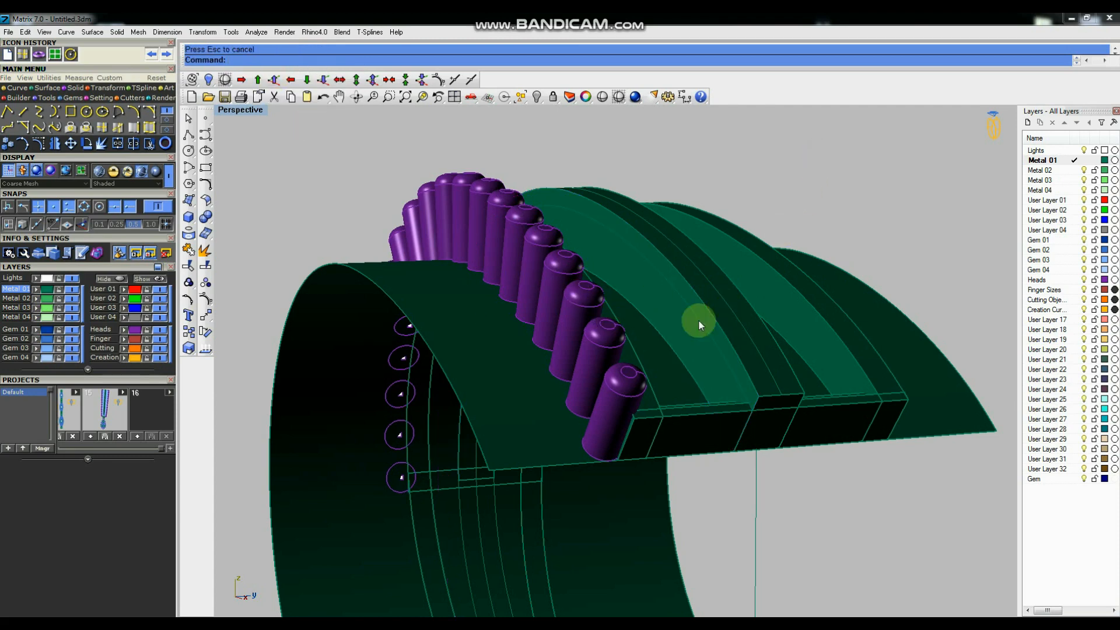
Duplicate the facing upper edges of the pegged outer band and the centre band as curves.
{"action": "scroll", "coordinate": [698, 320], "scroll_direction": "down", "scroll_amount": 4}
{"action": "right_click_drag", "start_coordinate": [727, 309], "coordinate": [618, 302]}
{"action": "scroll", "coordinate": [615, 301], "scroll_direction": "up", "scroll_amount": 7}
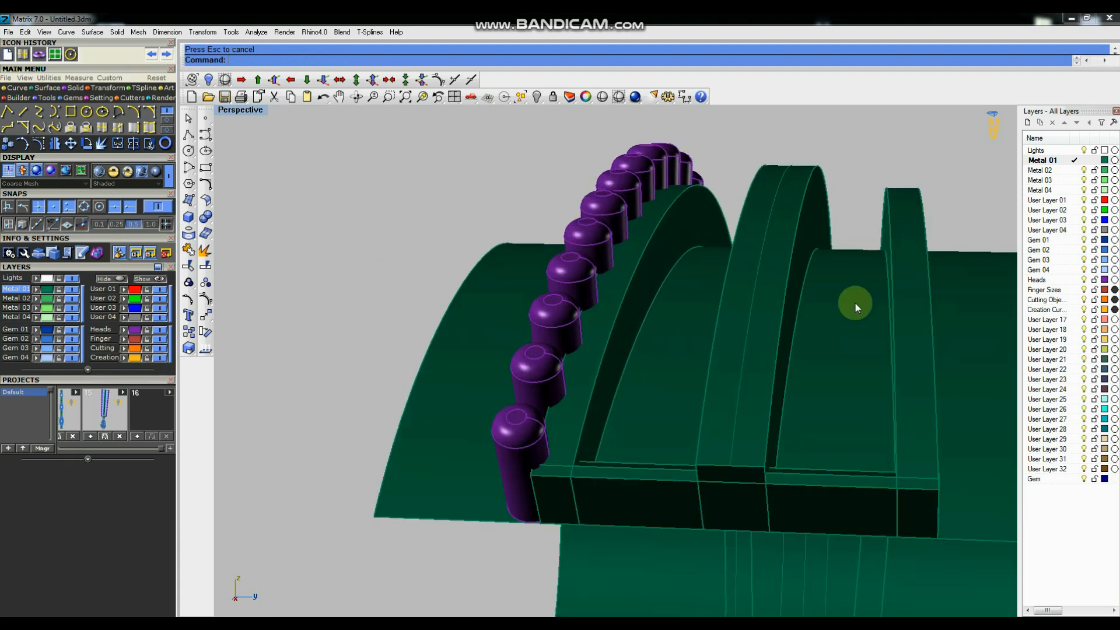
{"action": "right_click_drag", "start_coordinate": [855, 302], "coordinate": [935, 287]}
{"action": "mouse_move", "coordinate": [734, 296]}
{"action": "right_mouse_down"}
{"action": "mouse_move", "coordinate": [841, 276]}
{"action": "mouse_move", "coordinate": [748, 294]}
{"action": "right_mouse_up"}
{"action": "type", "text": "Ddddddu"}
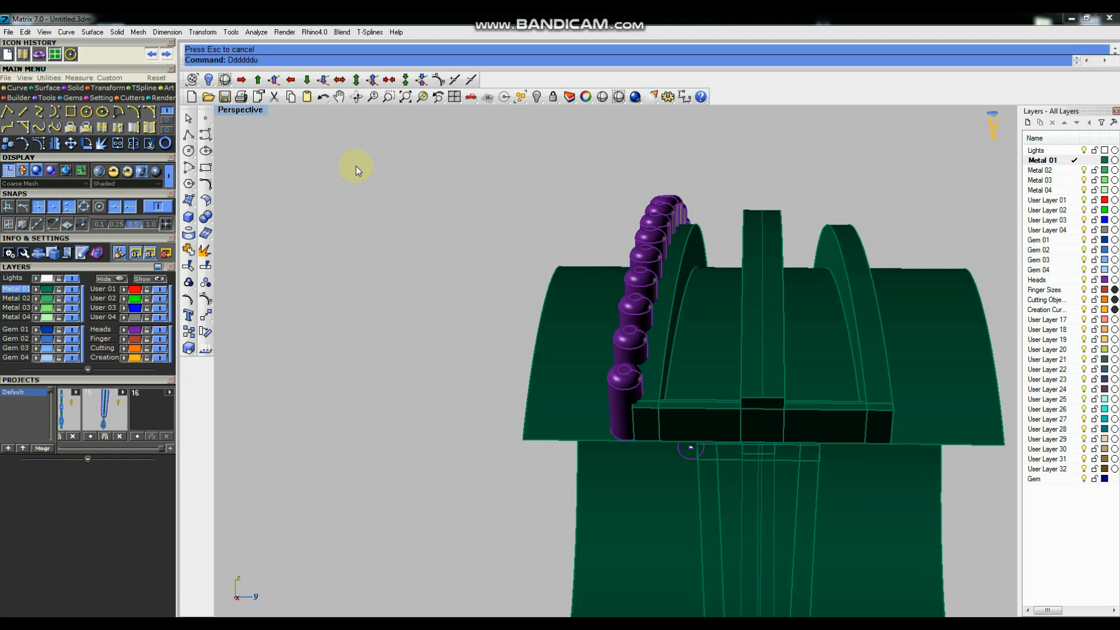
{"action": "key", "text": "BackSpace"}
{"action": "key", "text": "BackSpace"}
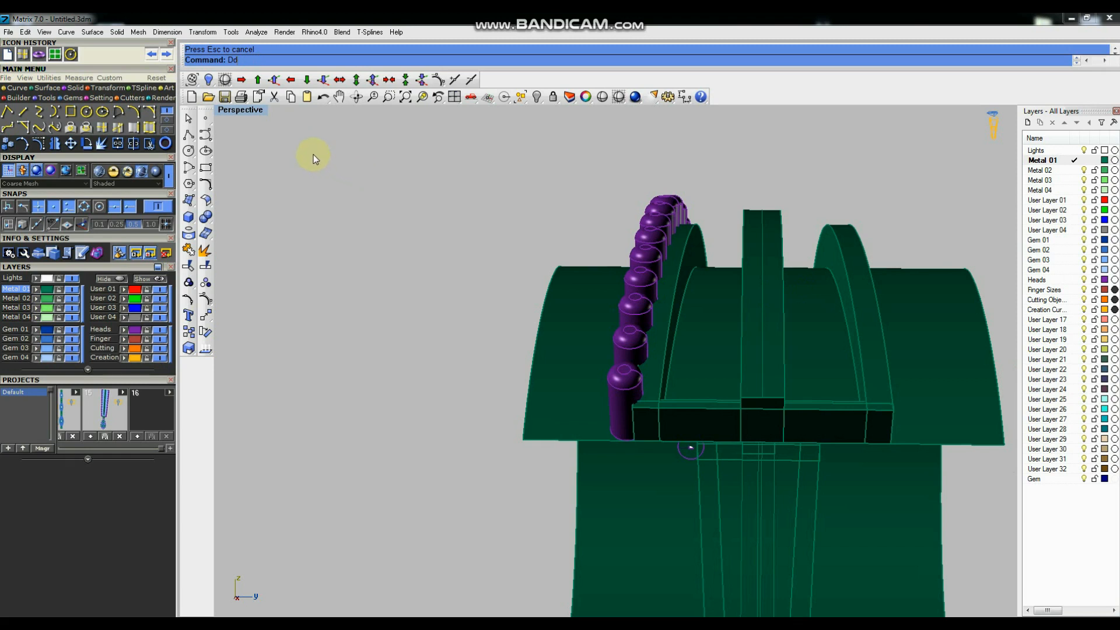
{"action": "type", "text": "upBorder"}
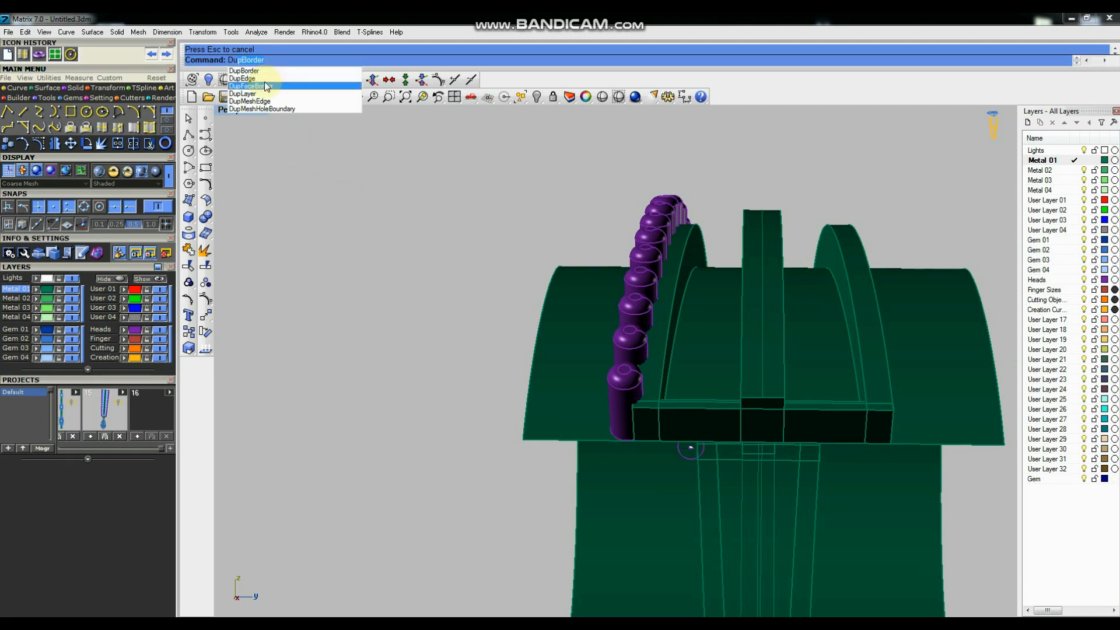
{"action": "left_click", "coordinate": [263, 80]}
{"action": "left_click", "coordinate": [678, 271]}
{"action": "left_click", "coordinate": [727, 304]}
{"action": "key", "text": "Return"}
Create a mean curve midway between the two duplicated band edges.
{"action": "right_click_drag", "start_coordinate": [709, 372], "coordinate": [776, 326]}
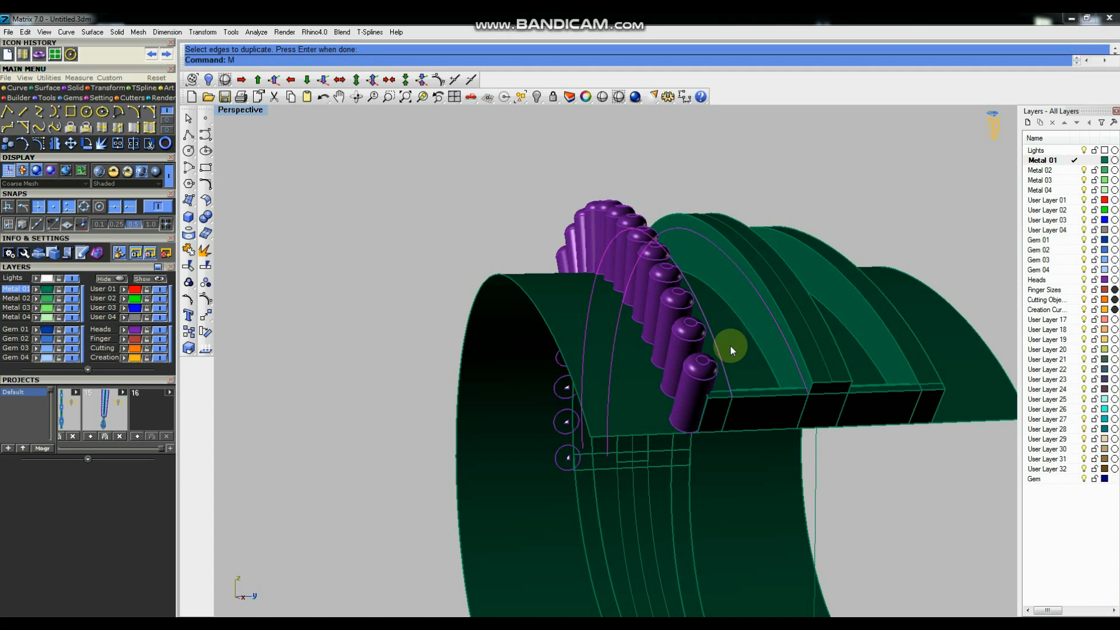
{"action": "type", "text": "MeanCurve"}
{"action": "key", "text": "Return"}
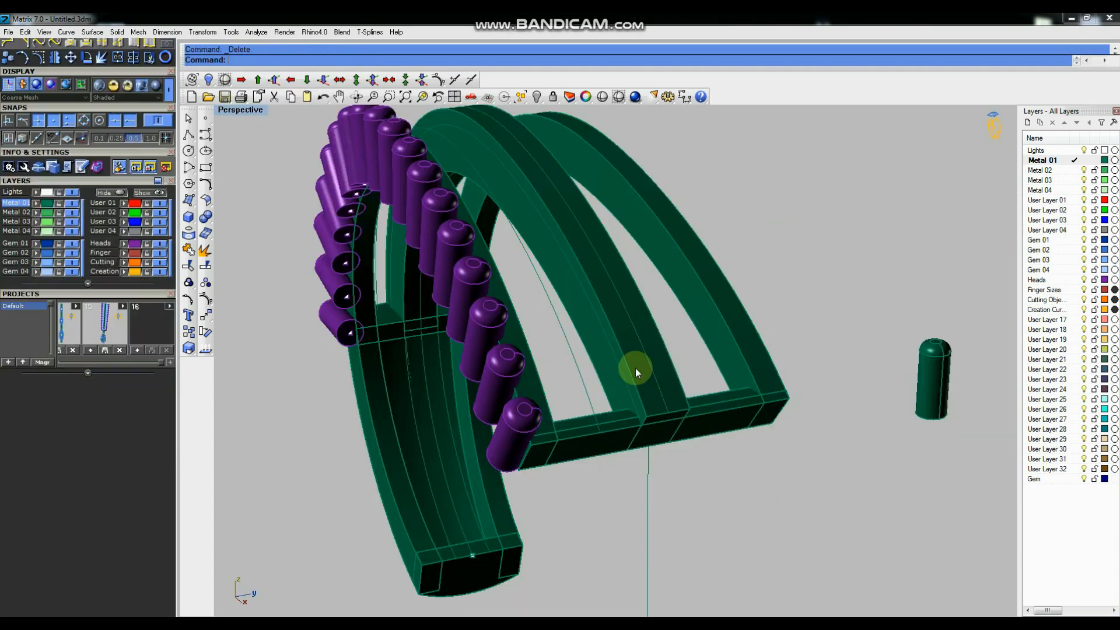
Loft the duplicated edge curves of the centre and outer bands into a surface, with Normal style and no simplification.
{"action": "scroll", "coordinate": [627, 368], "scroll_direction": "up", "scroll_amount": 5}
{"action": "left_click", "coordinate": [619, 380]}
{"action": "scroll", "coordinate": [733, 382], "scroll_direction": "down", "scroll_amount": 6}
{"action": "right_click_drag", "start_coordinate": [837, 367], "coordinate": [392, 302]}
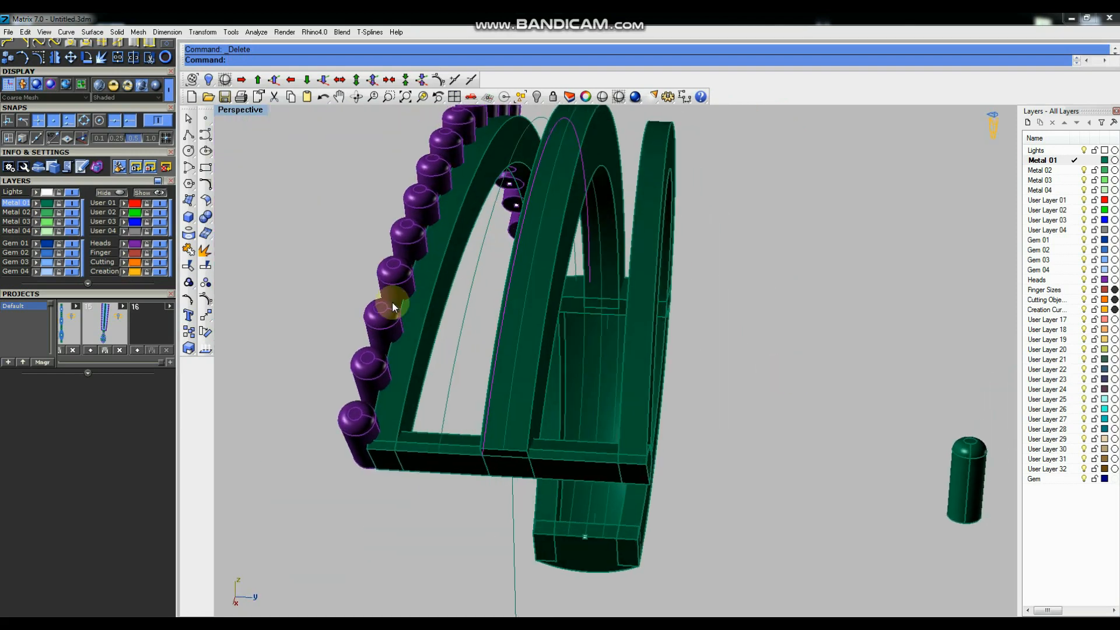
{"action": "scroll", "coordinate": [392, 302], "scroll_direction": "up", "scroll_amount": 4}
{"action": "left_click", "coordinate": [463, 326]}
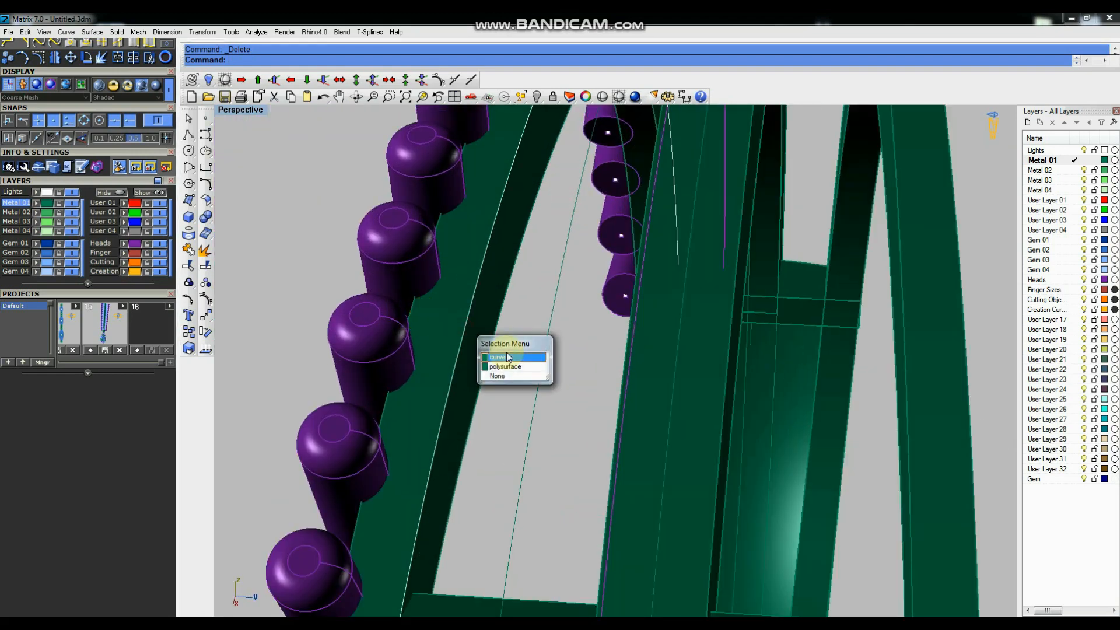
{"action": "scroll", "coordinate": [589, 358], "scroll_direction": "down", "scroll_amount": 4}
{"action": "type", "text": "Loft"}
{"action": "key", "text": "Return"}
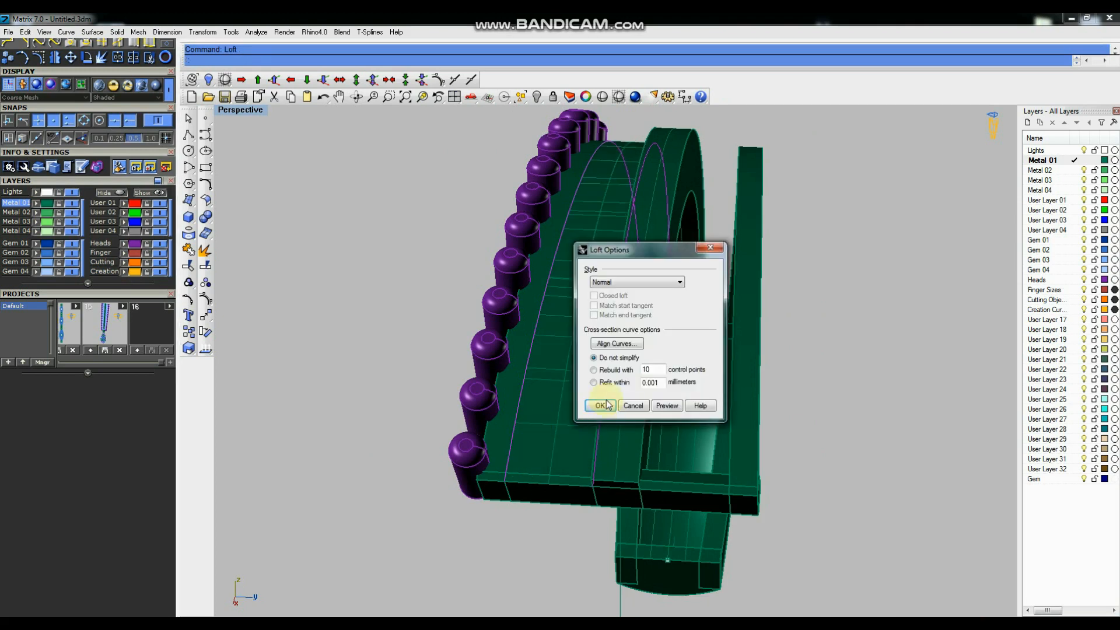
{"action": "left_click", "coordinate": [598, 406]}
Place a row of gems along the mean curve on the lofted surface using Gem Count on Curve.
{"action": "scroll", "coordinate": [570, 327], "scroll_direction": "down", "scroll_amount": 3}
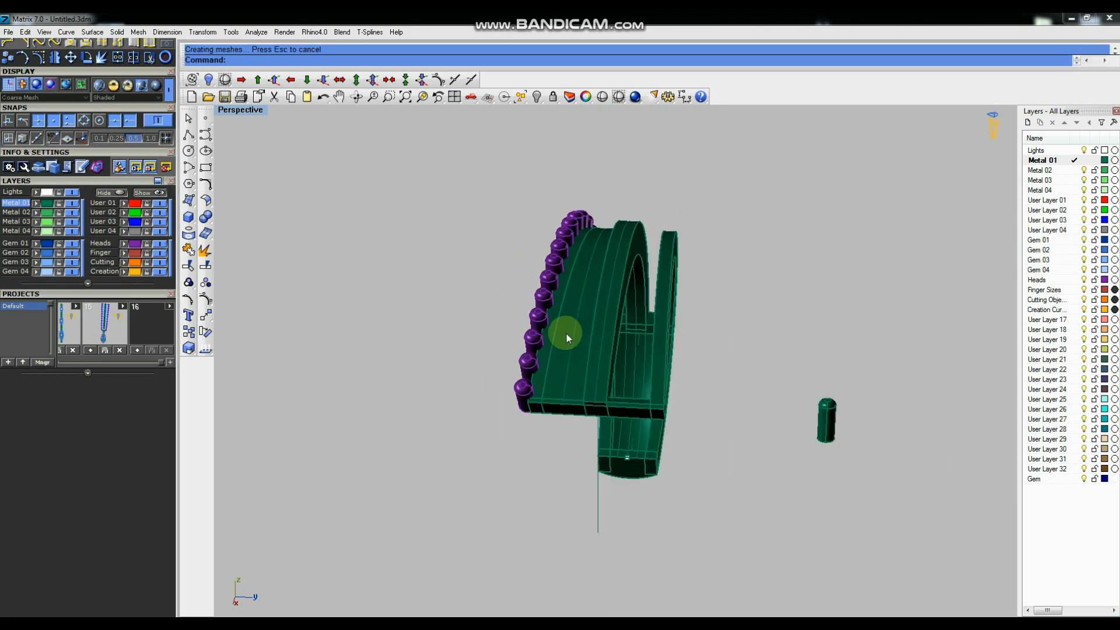
{"action": "scroll", "coordinate": [585, 323], "scroll_direction": "up", "scroll_amount": 3}
{"action": "left_click", "coordinate": [583, 318]}
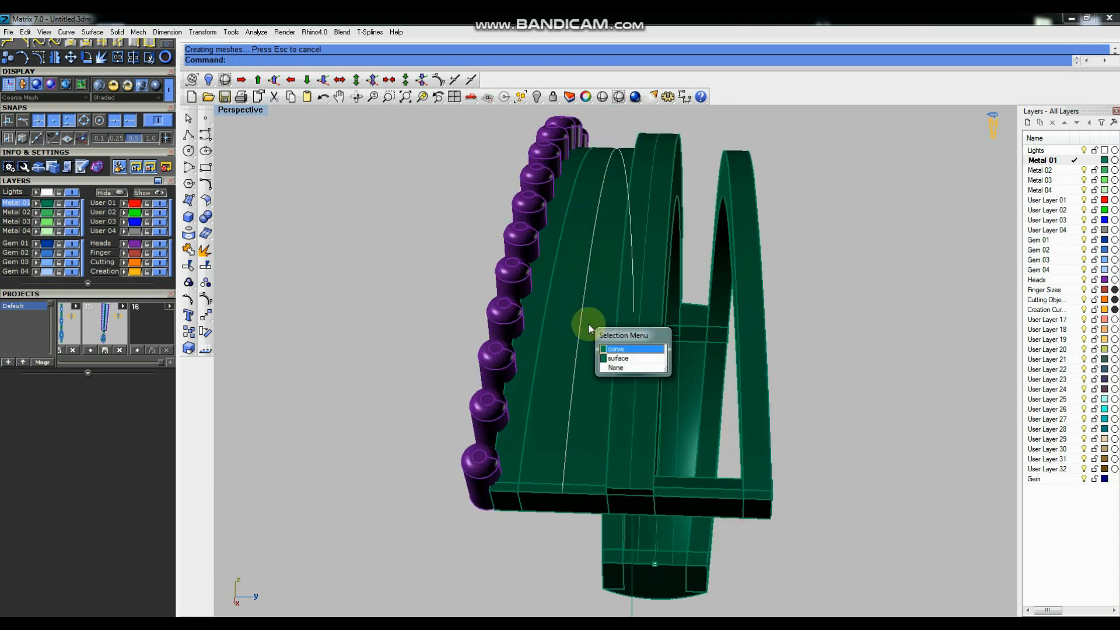
{"action": "left_click", "coordinate": [628, 349]}
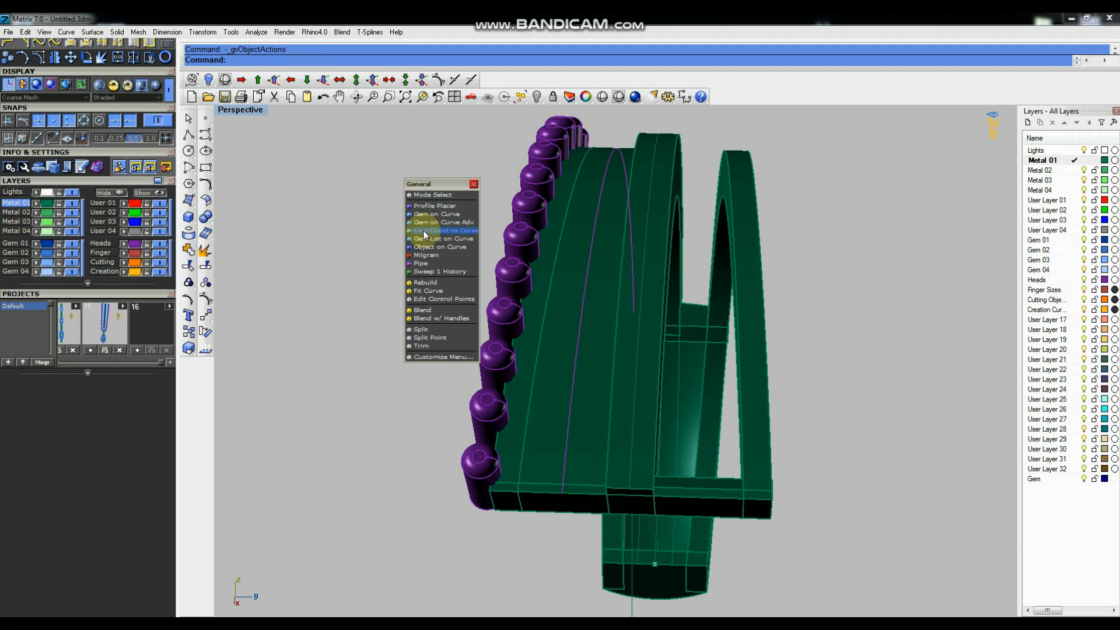
{"action": "left_click", "coordinate": [423, 230]}
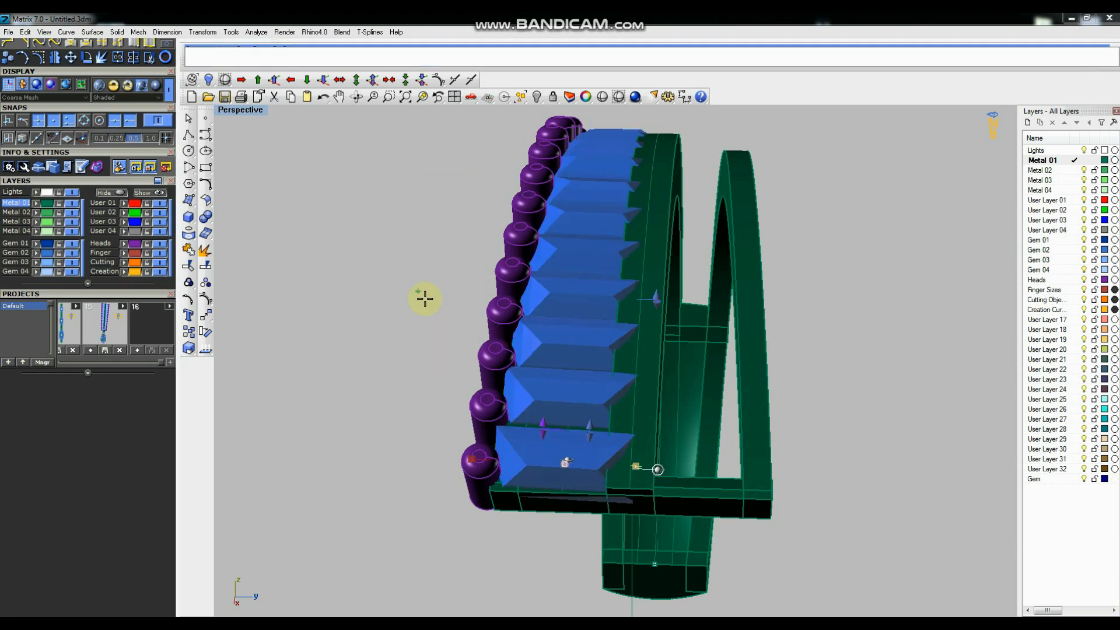
Examine how the gem row sits between the pegs and the centre band from several sides.
{"action": "scroll", "coordinate": [632, 279], "scroll_direction": "down", "scroll_amount": 5}
{"action": "scroll", "coordinate": [602, 250], "scroll_direction": "down", "scroll_amount": 4}
{"action": "right_click_drag", "start_coordinate": [610, 258], "coordinate": [694, 296]}
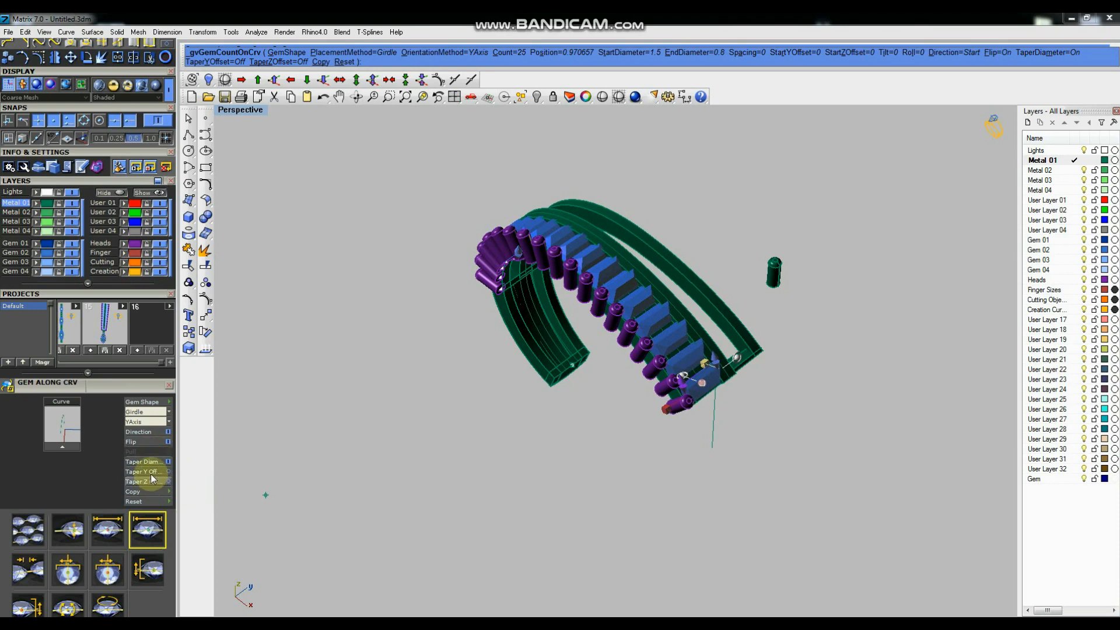
{"action": "scroll", "coordinate": [660, 315], "scroll_direction": "up", "scroll_amount": 4}
{"action": "right_click_drag", "start_coordinate": [680, 307], "coordinate": [690, 323]}
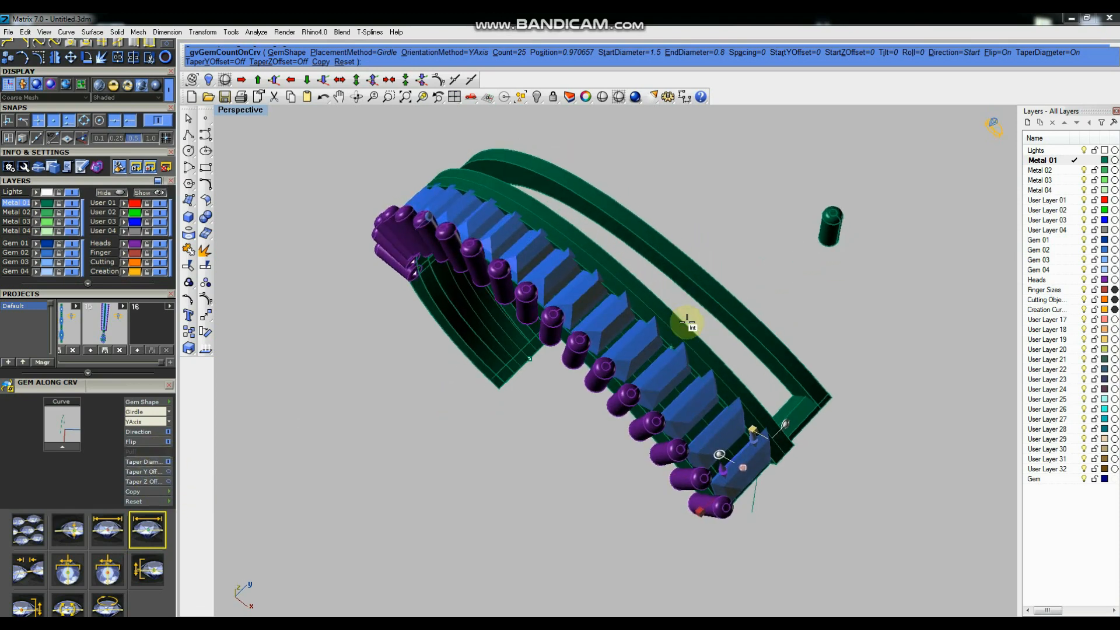
{"action": "scroll", "coordinate": [769, 290], "scroll_direction": "down", "scroll_amount": 2}
{"action": "right_click_drag", "start_coordinate": [591, 260], "coordinate": [839, 178]}
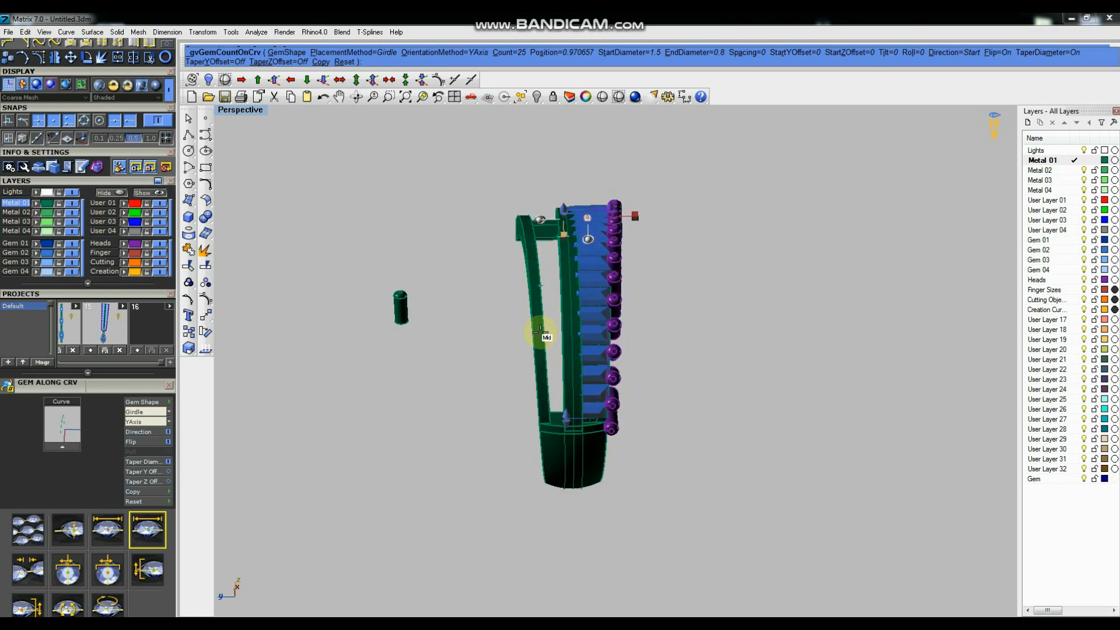
{"action": "right_click_drag", "start_coordinate": [586, 286], "coordinate": [483, 247]}
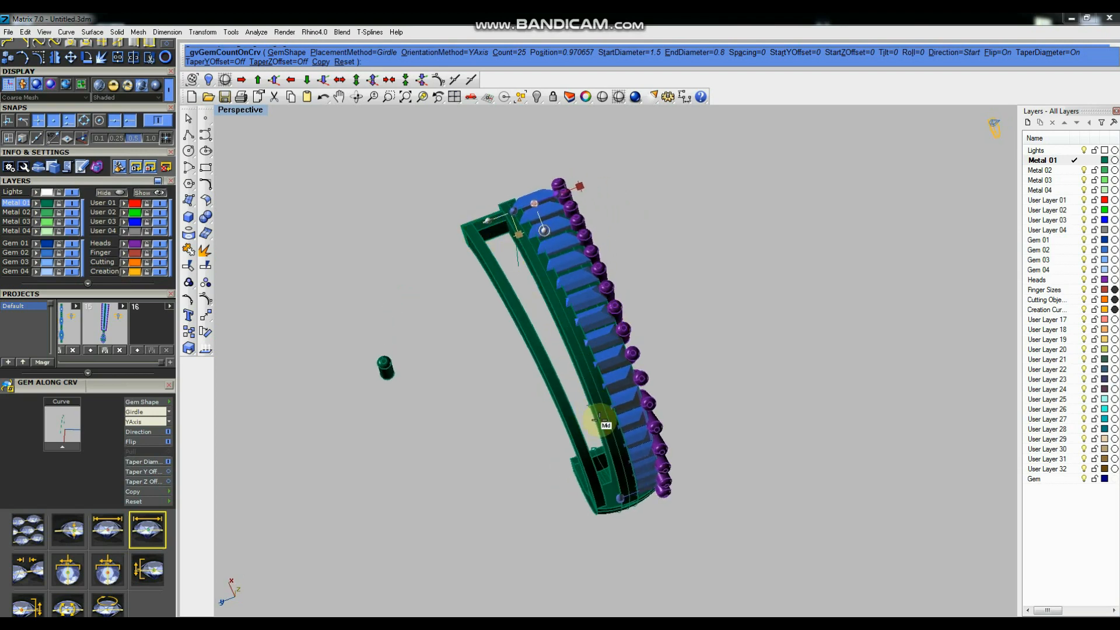
{"action": "right_click_drag", "start_coordinate": [634, 367], "coordinate": [627, 302]}
{"action": "scroll", "coordinate": [630, 303], "scroll_direction": "up", "scroll_amount": 10}
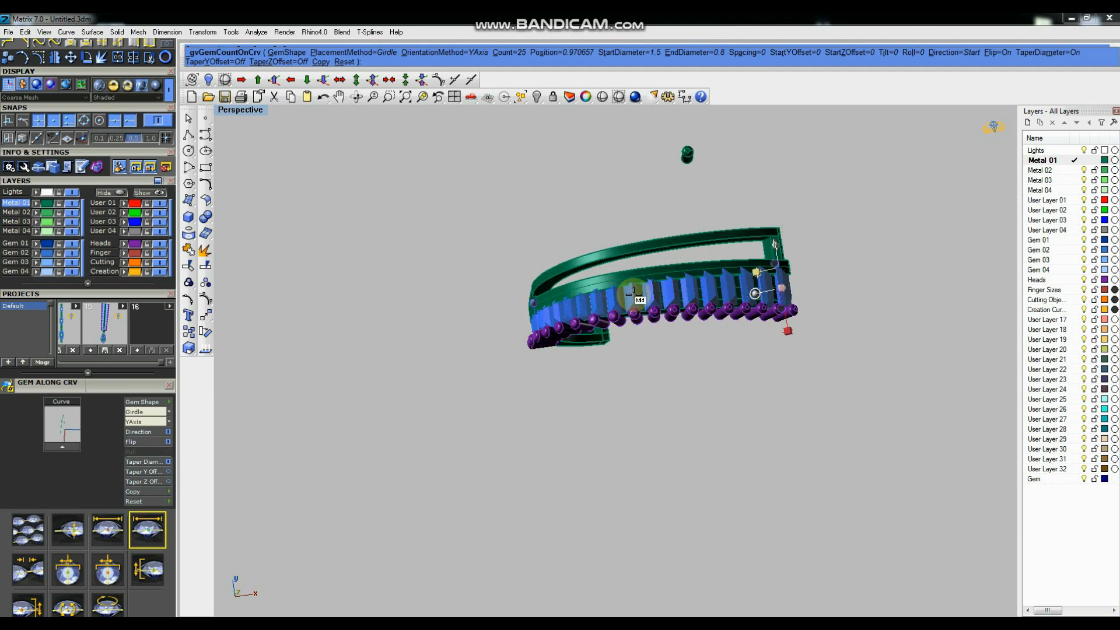
{"action": "right_click_drag", "start_coordinate": [698, 294], "coordinate": [627, 170]}
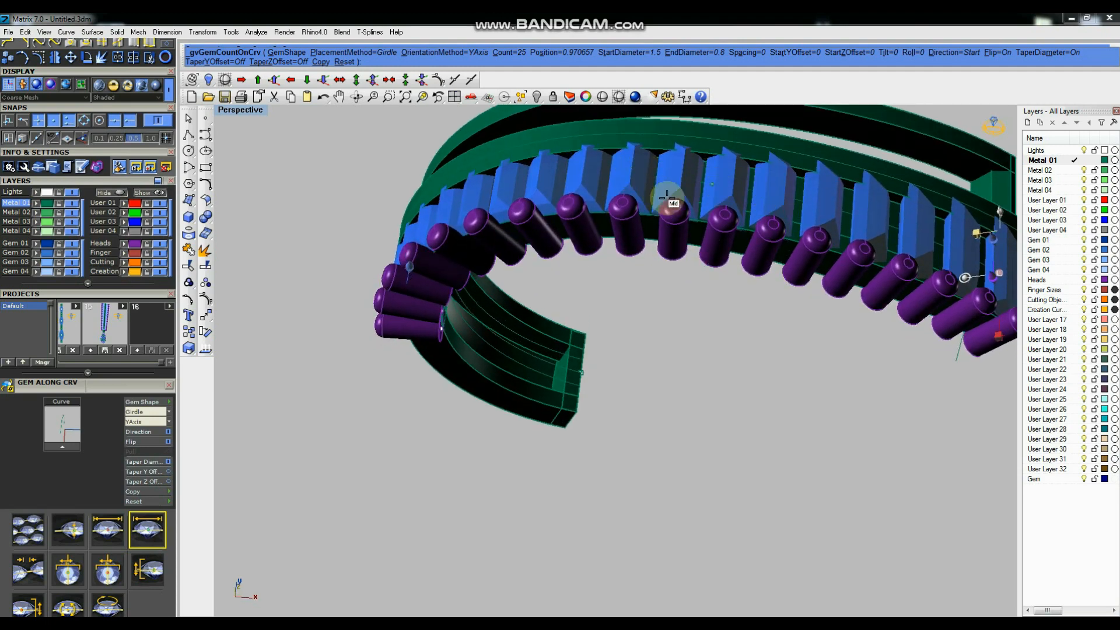
Turn off the Flip option for the gems along the mean curve.
{"action": "left_click", "coordinate": [142, 442]}
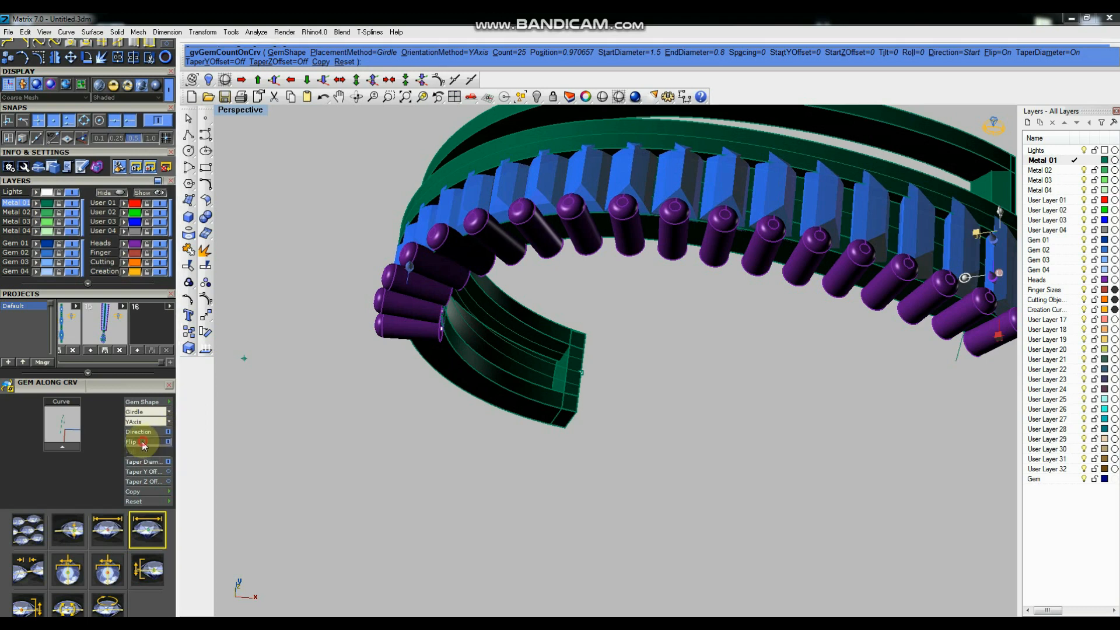
{"action": "right_click_drag", "start_coordinate": [559, 290], "coordinate": [589, 140]}
{"action": "scroll", "coordinate": [724, 279], "scroll_direction": "up", "scroll_amount": 4}
{"action": "right_click_drag", "start_coordinate": [811, 333], "coordinate": [939, 333]}
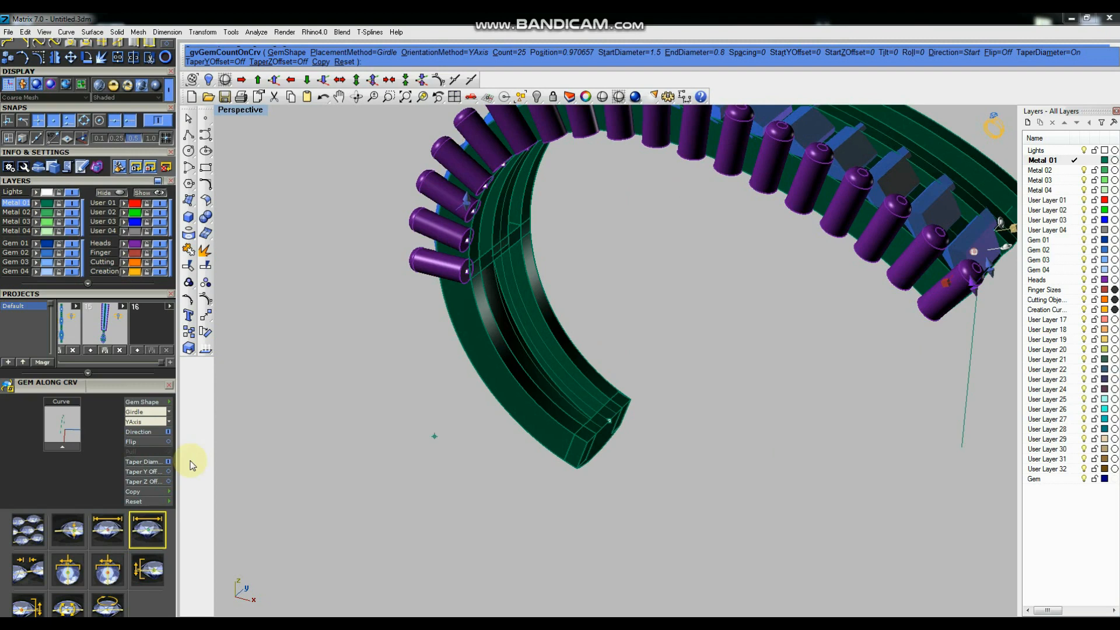
Set the gems' orientation method to Surface, using the lofted surface between the two bands.
{"action": "left_click", "coordinate": [145, 422]}
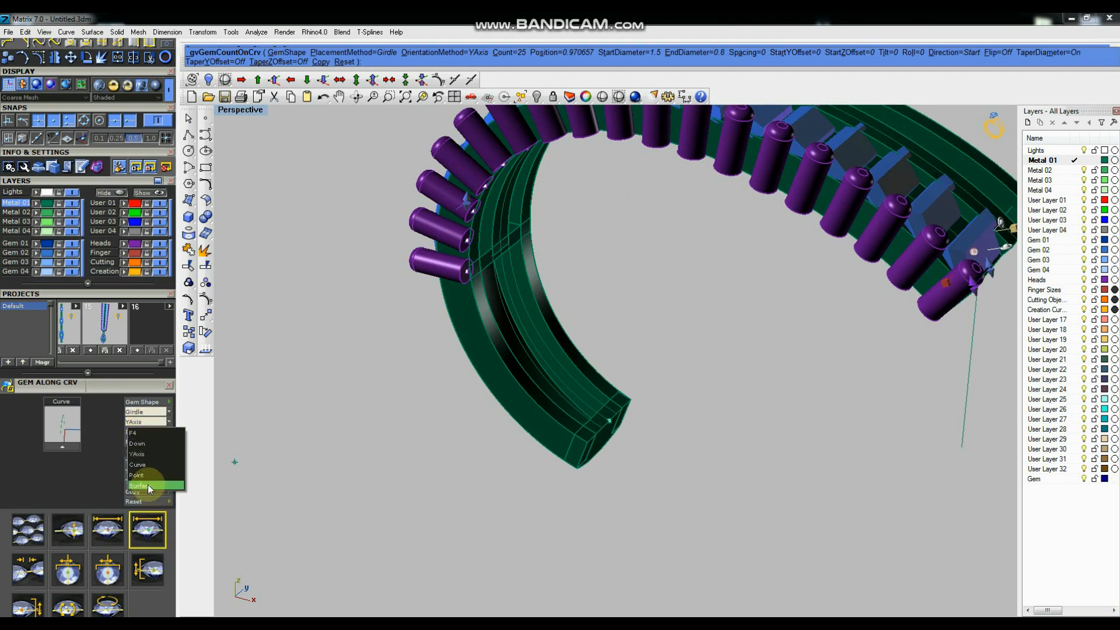
{"action": "left_click", "coordinate": [148, 485]}
{"action": "right_click_drag", "start_coordinate": [501, 412], "coordinate": [688, 337]}
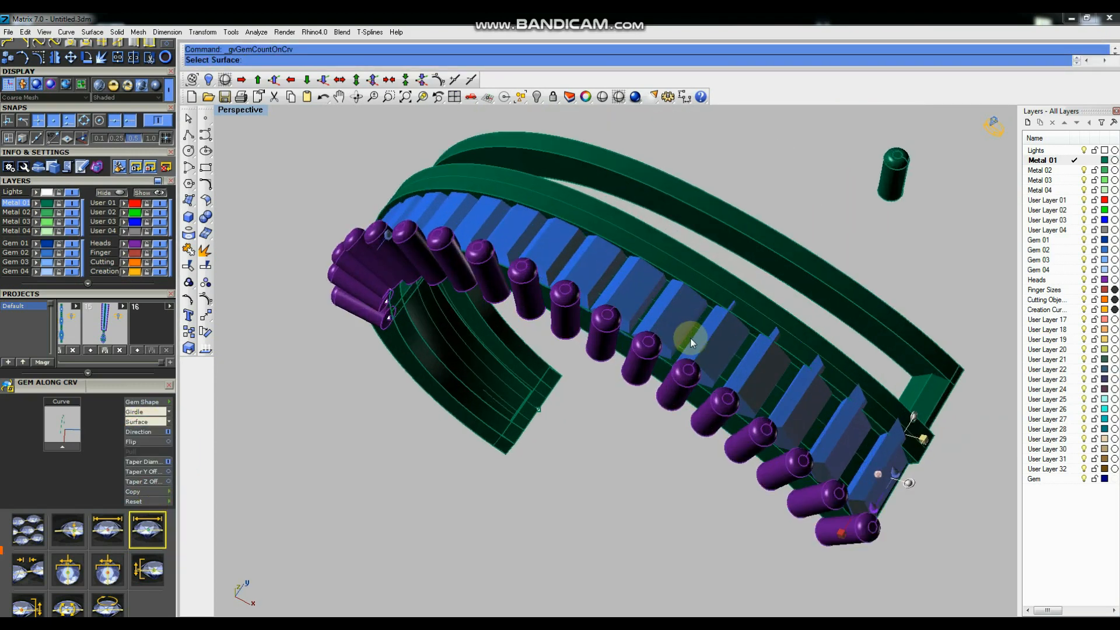
{"action": "left_click", "coordinate": [687, 337]}
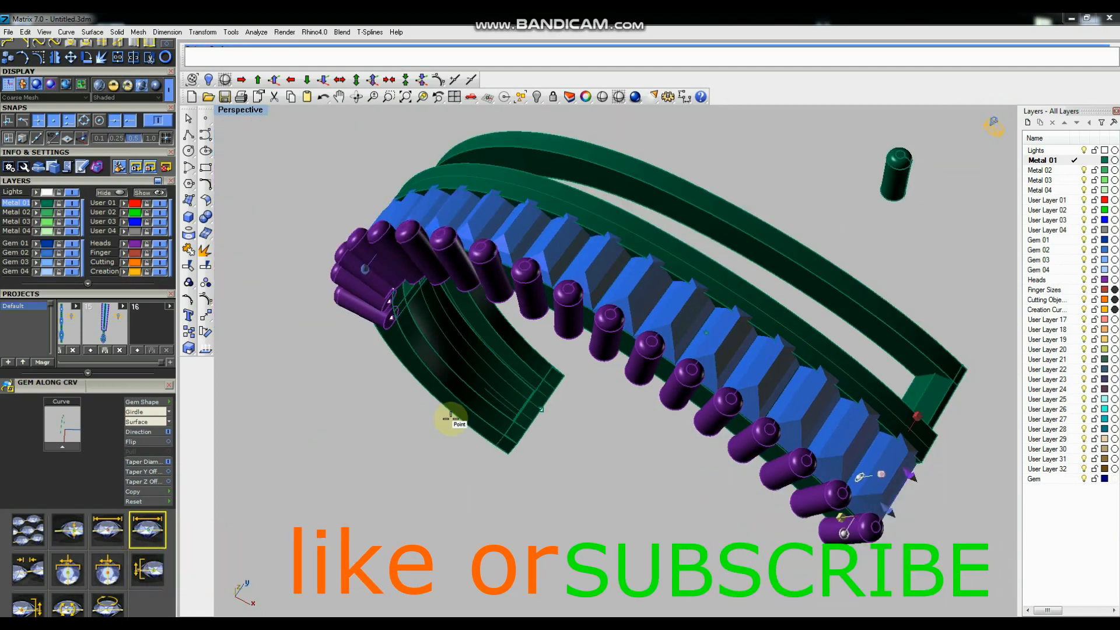
Turn on the Flip option for the gems along the mean curve and finalise the gem row.
{"action": "left_click", "coordinate": [142, 439]}
{"action": "right_click_drag", "start_coordinate": [544, 395], "coordinate": [610, 408]}
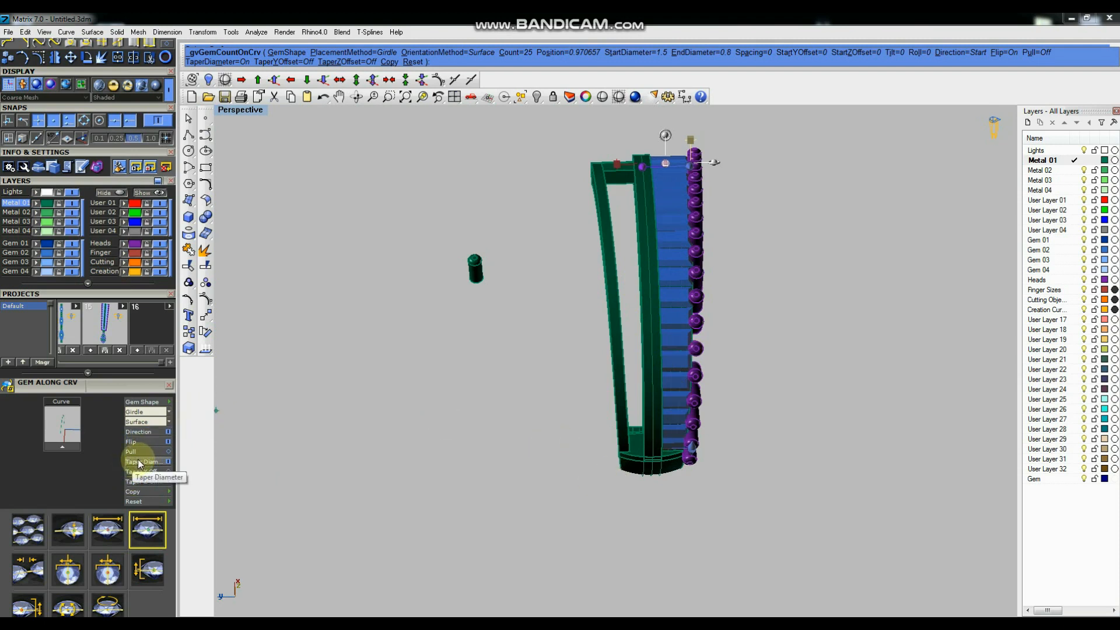
{"action": "scroll", "coordinate": [724, 460], "scroll_direction": "up", "scroll_amount": 4}
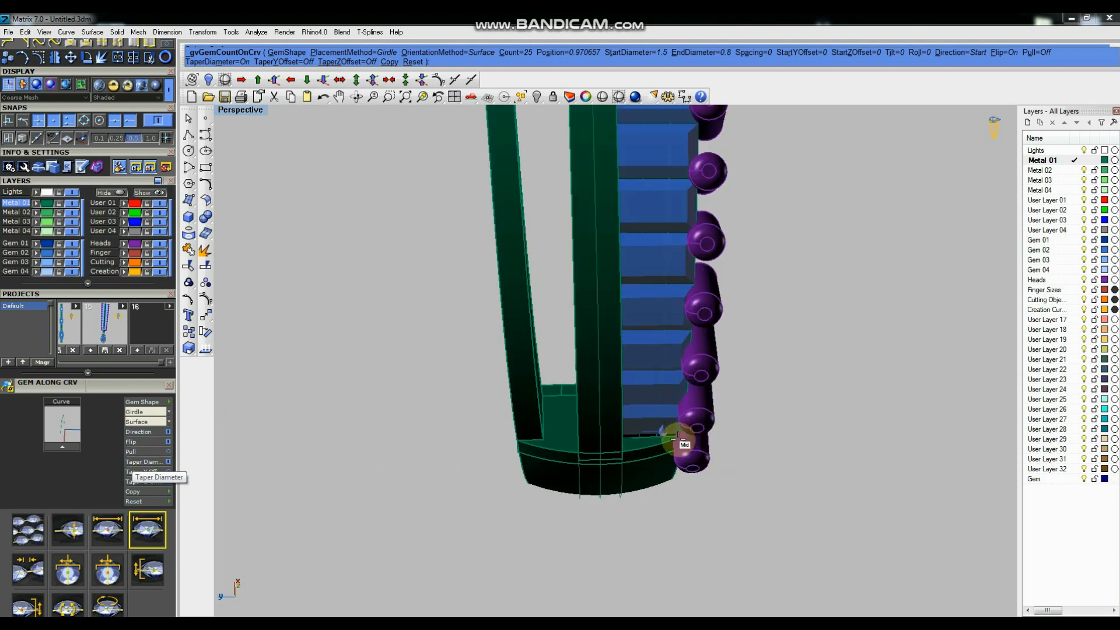
{"action": "right_click_drag", "start_coordinate": [655, 423], "coordinate": [657, 417]}
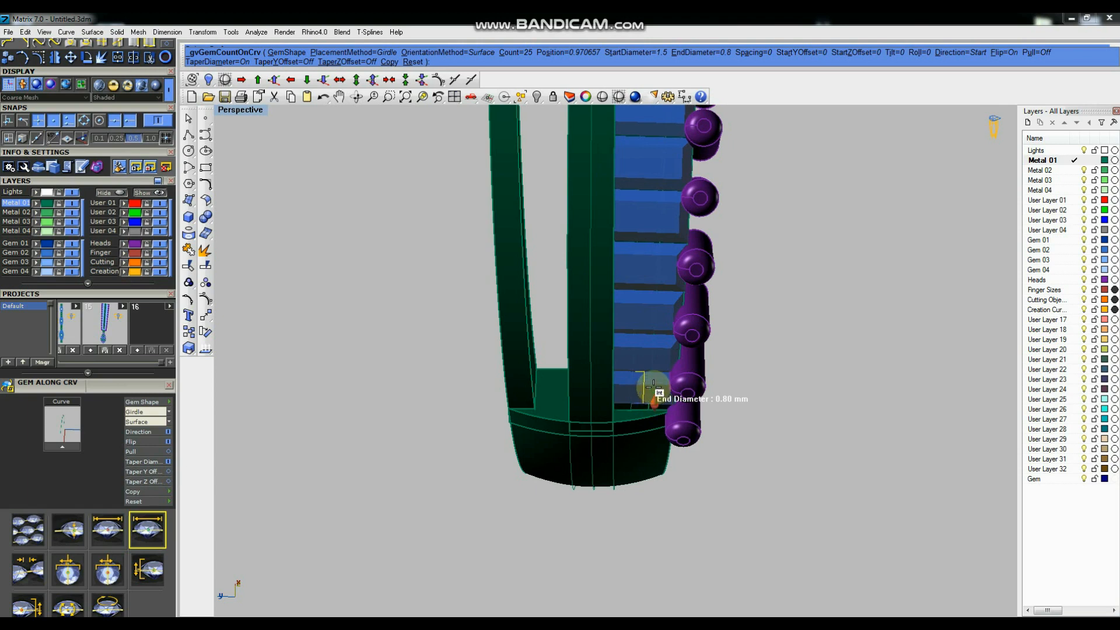
{"action": "scroll", "coordinate": [680, 357], "scroll_direction": "up", "scroll_amount": 3}
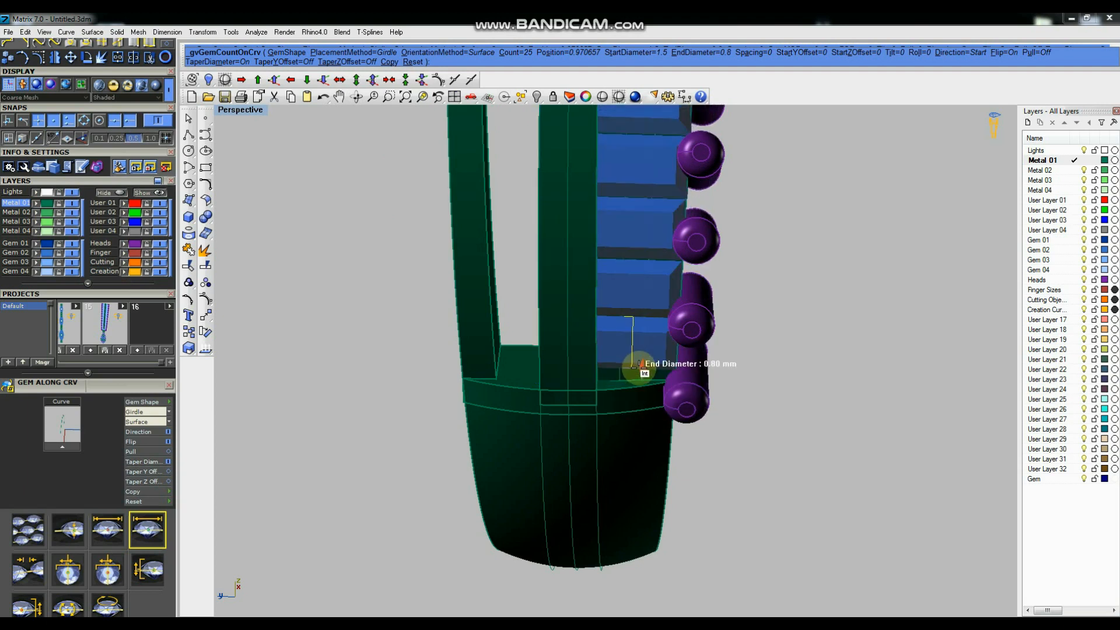
{"action": "left_click", "coordinate": [640, 365]}
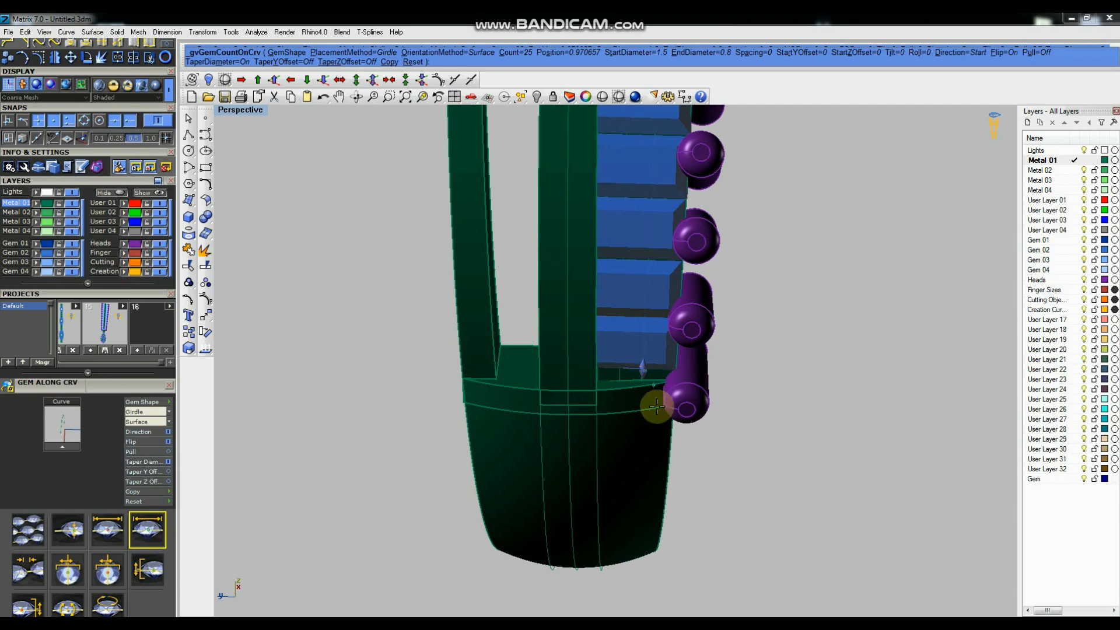
{"action": "scroll", "coordinate": [698, 383], "scroll_direction": "down", "scroll_amount": 3}
{"action": "right_click_drag", "start_coordinate": [782, 344], "coordinate": [806, 354]}
{"action": "scroll", "coordinate": [804, 354], "scroll_direction": "up", "scroll_amount": 2}
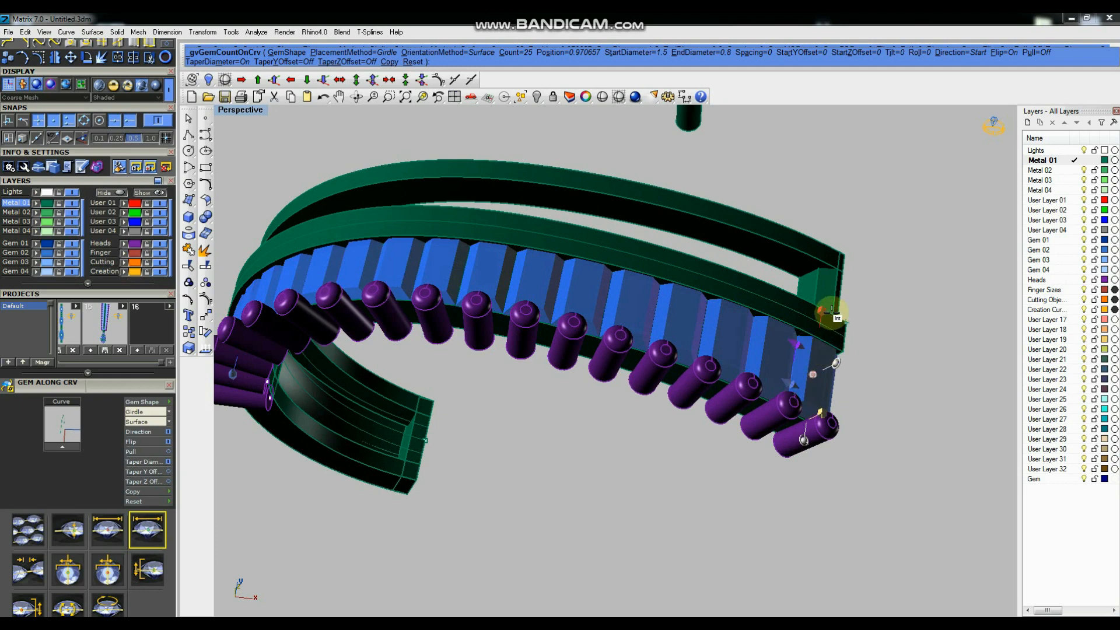
{"action": "right_click_drag", "start_coordinate": [819, 319], "coordinate": [431, 245]}
{"action": "scroll", "coordinate": [446, 251], "scroll_direction": "up", "scroll_amount": 2}
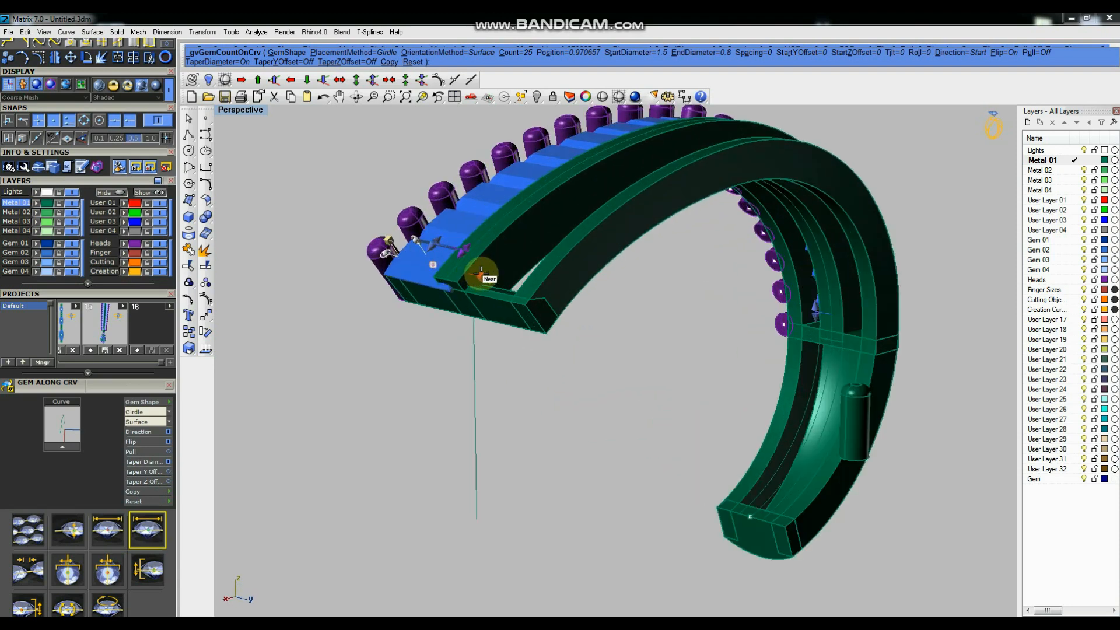
{"action": "key", "text": "Return"}
Group the rounded pegs along the outer band with the gem row, leaving out the end peg.
{"action": "scroll", "coordinate": [516, 277], "scroll_direction": "down", "scroll_amount": 3}
{"action": "right_click_drag", "start_coordinate": [515, 278], "coordinate": [936, 357]}
{"action": "key", "text": "ctrl+F1"}
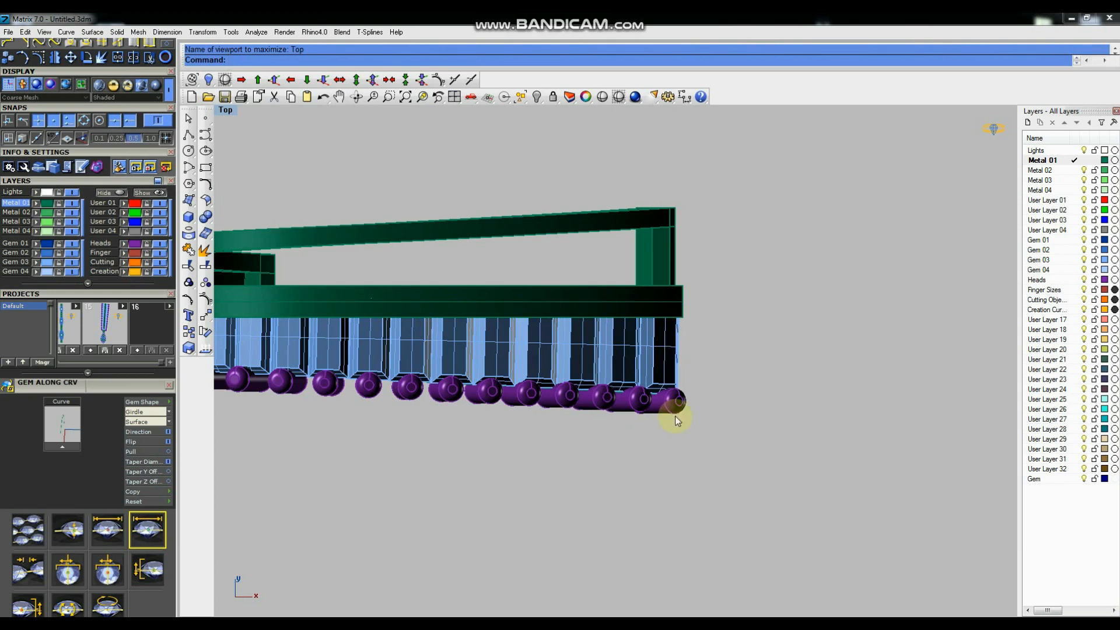
{"action": "scroll", "coordinate": [725, 405], "scroll_direction": "down", "scroll_amount": 4}
{"action": "left_click_drag", "start_coordinate": [501, 379], "coordinate": [747, 430]}
{"action": "scroll", "coordinate": [782, 372], "scroll_direction": "up", "scroll_amount": 4}
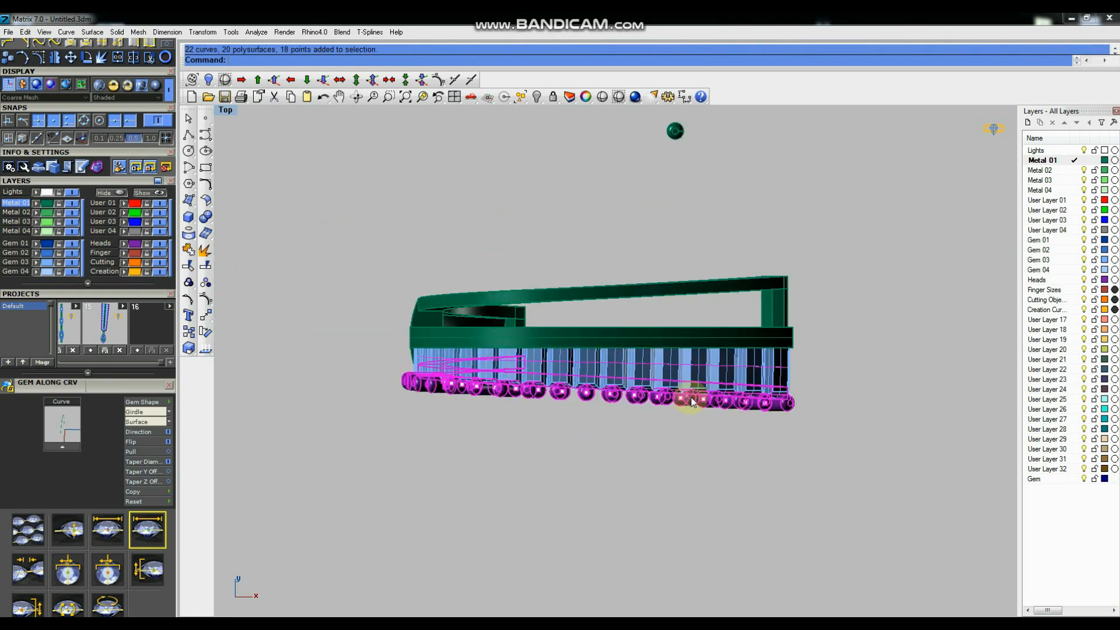
{"action": "left_click", "coordinate": [758, 377], "text": "shift"}
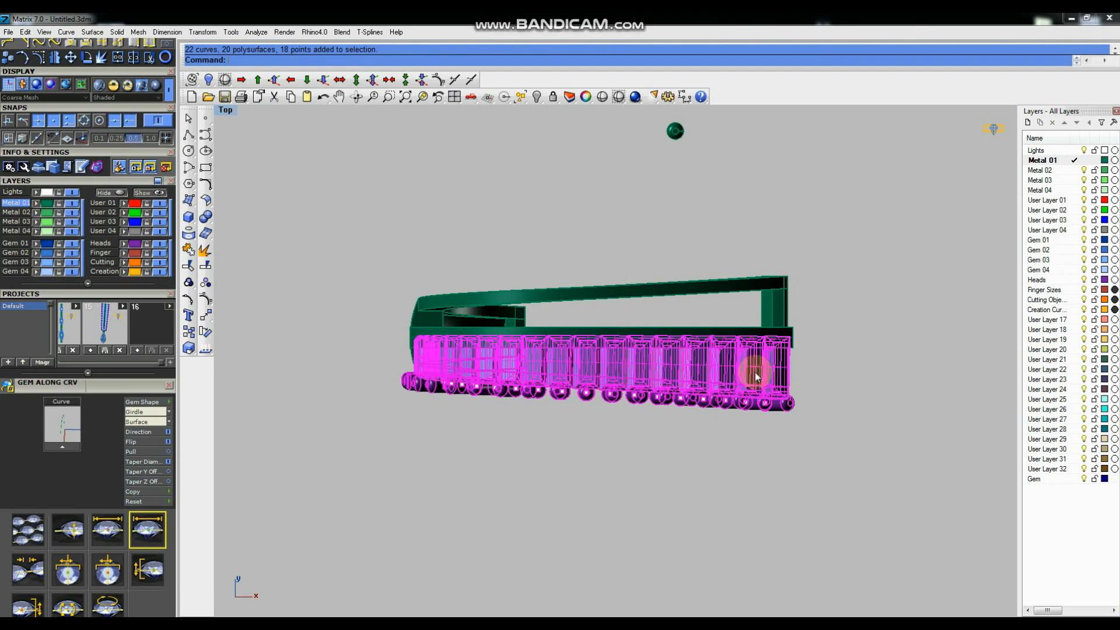
{"action": "key", "text": "ctrl+F2"}
{"action": "scroll", "coordinate": [641, 367], "scroll_direction": "down", "scroll_amount": 5}
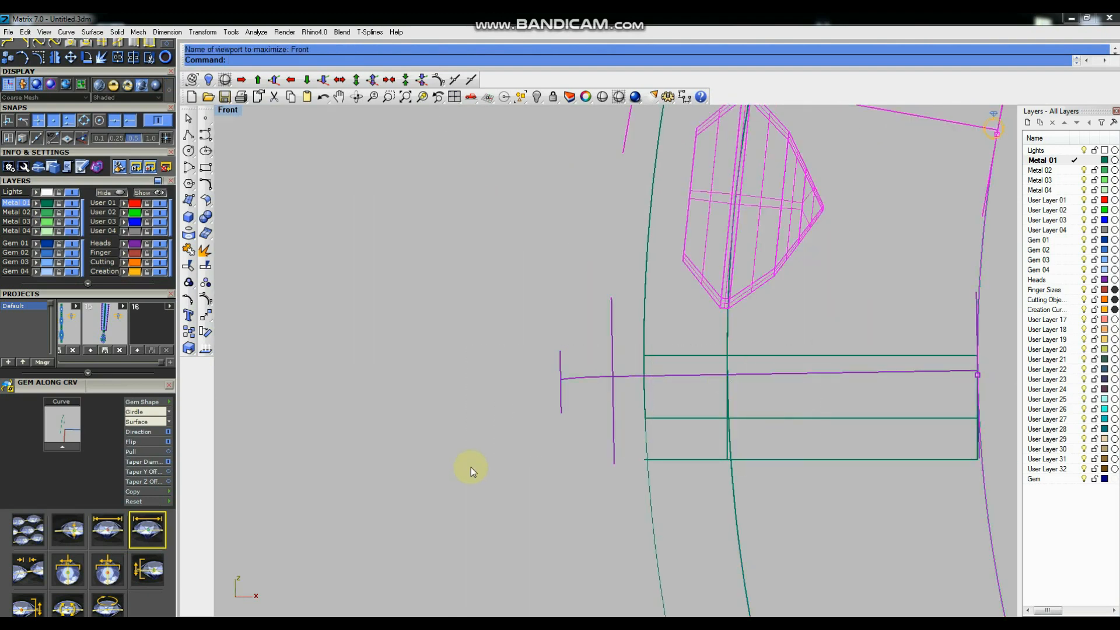
{"action": "scroll", "coordinate": [472, 470], "scroll_direction": "down", "scroll_amount": 5}
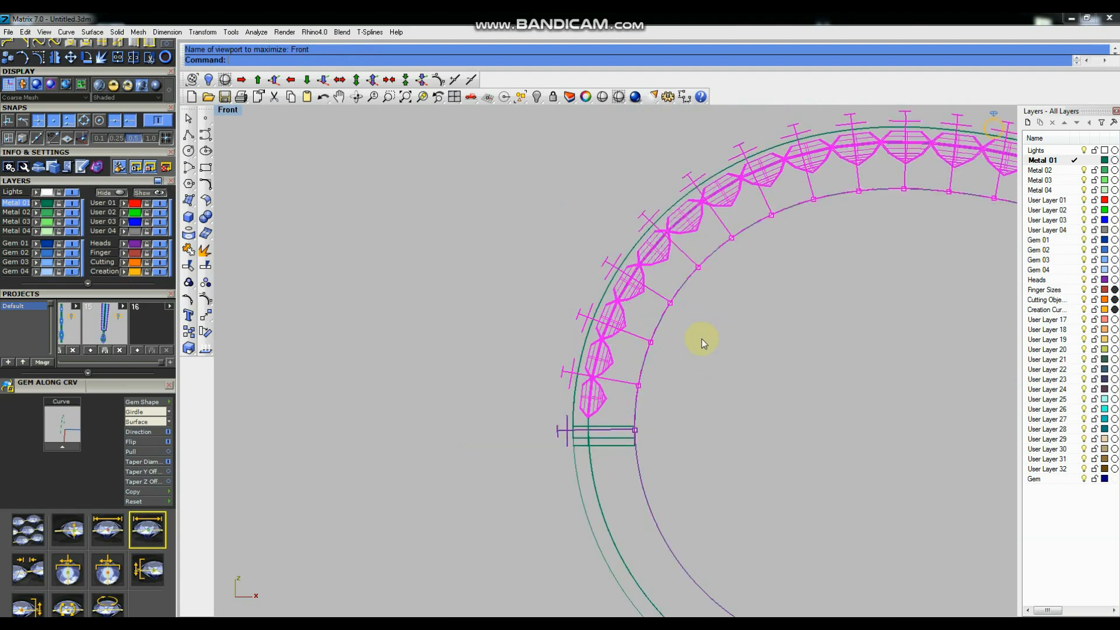
{"action": "key", "text": "ctrl+F4"}
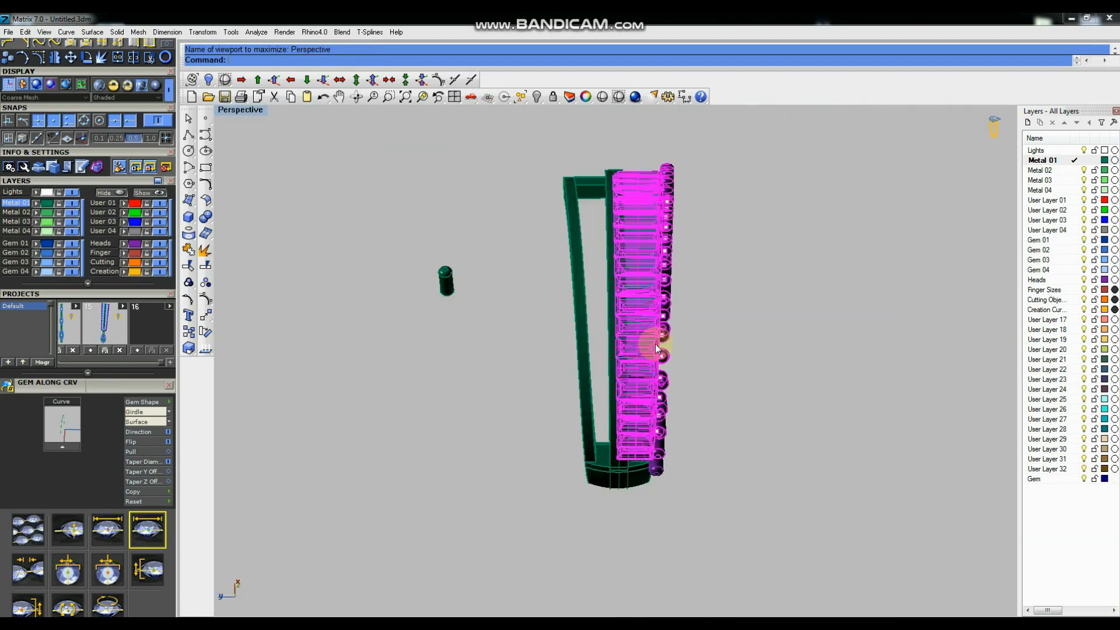
{"action": "scroll", "coordinate": [629, 350], "scroll_direction": "up", "scroll_amount": 4}
{"action": "left_click", "coordinate": [188, 282]}
Mirror the grouped pegs and gem row across the centre band, starting the mirror plane at 0.
{"action": "scroll", "coordinate": [503, 436], "scroll_direction": "down", "scroll_amount": 5}
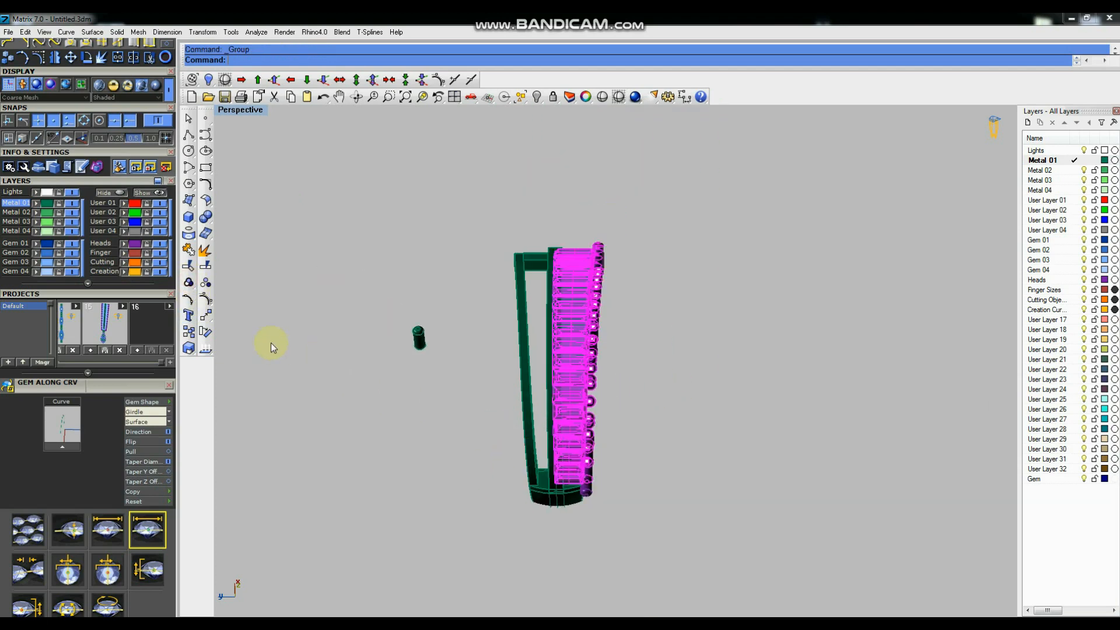
{"action": "left_click", "coordinate": [208, 316]}
{"action": "left_click", "coordinate": [307, 330]}
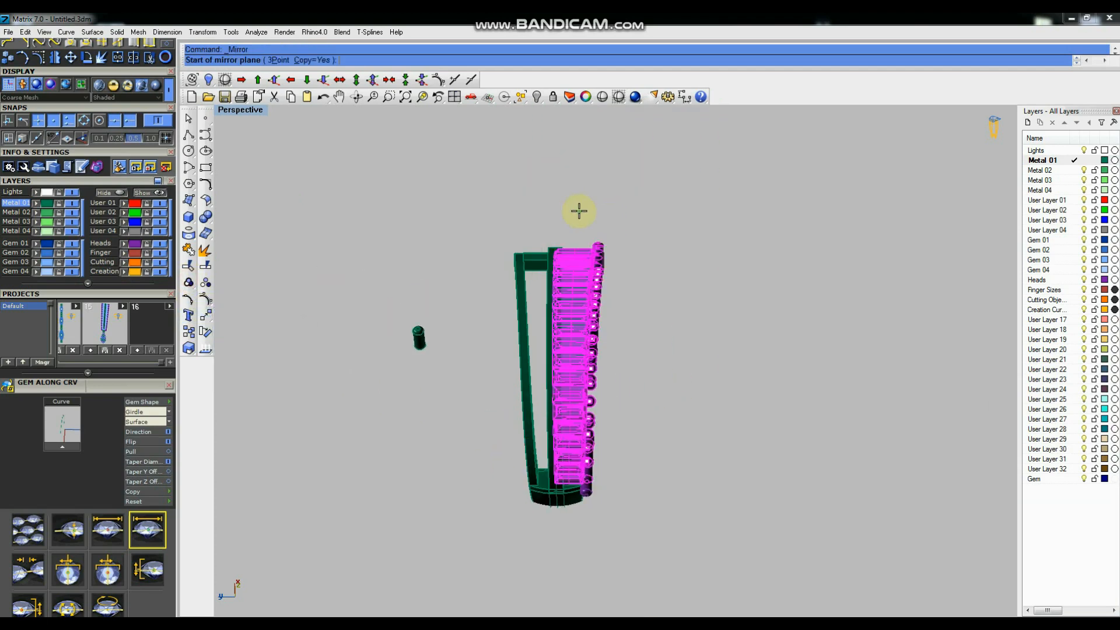
{"action": "left_click", "coordinate": [574, 211]}
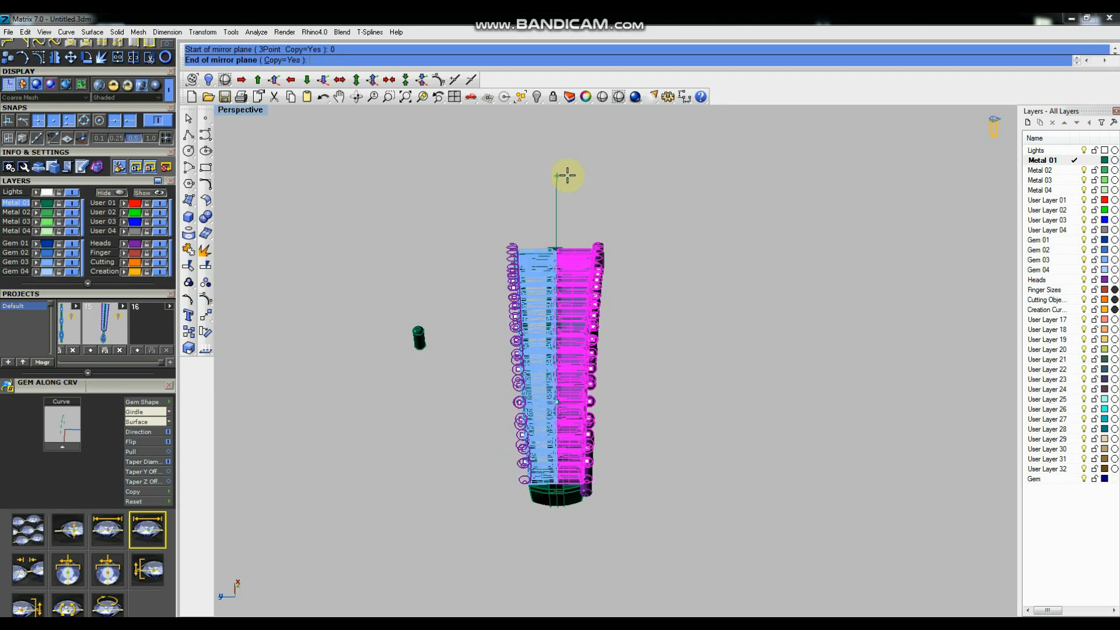
{"action": "left_click", "coordinate": [568, 176]}
{"action": "key", "text": "ctrl+F4"}
{"action": "left_click", "coordinate": [380, 263]}
Mirror the remaining end peg across the centre band, starting the mirror plane at 0.
{"action": "right_click_drag", "start_coordinate": [682, 406], "coordinate": [610, 428]}
{"action": "scroll", "coordinate": [646, 440], "scroll_direction": "up", "scroll_amount": 8}
{"action": "left_click", "coordinate": [644, 448]}
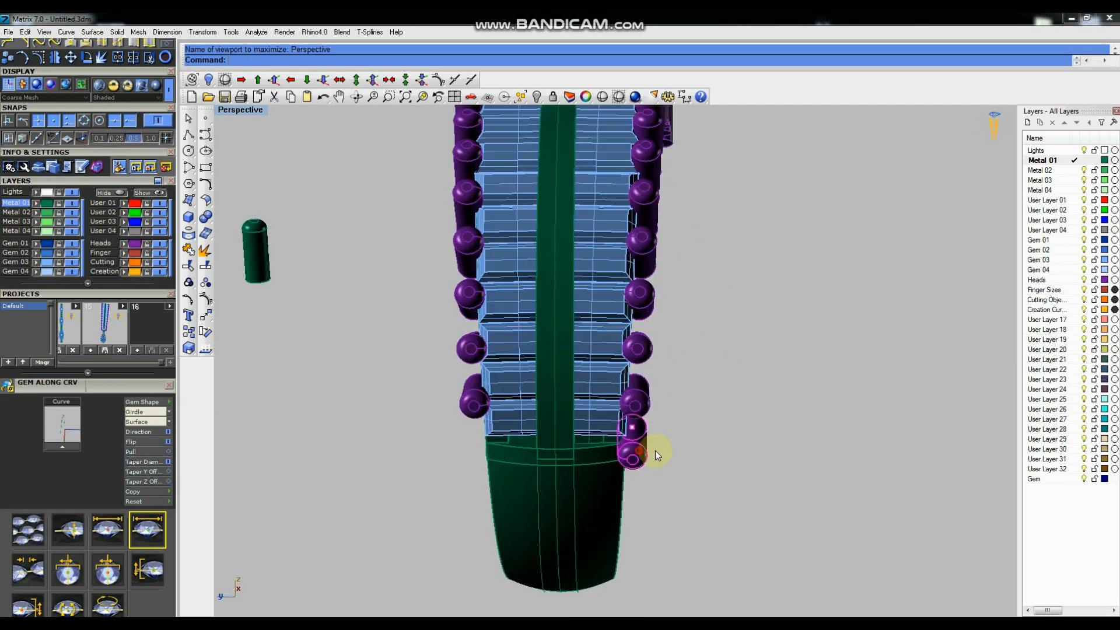
{"action": "scroll", "coordinate": [656, 451], "scroll_direction": "down", "scroll_amount": 4}
{"action": "left_click", "coordinate": [207, 316]}
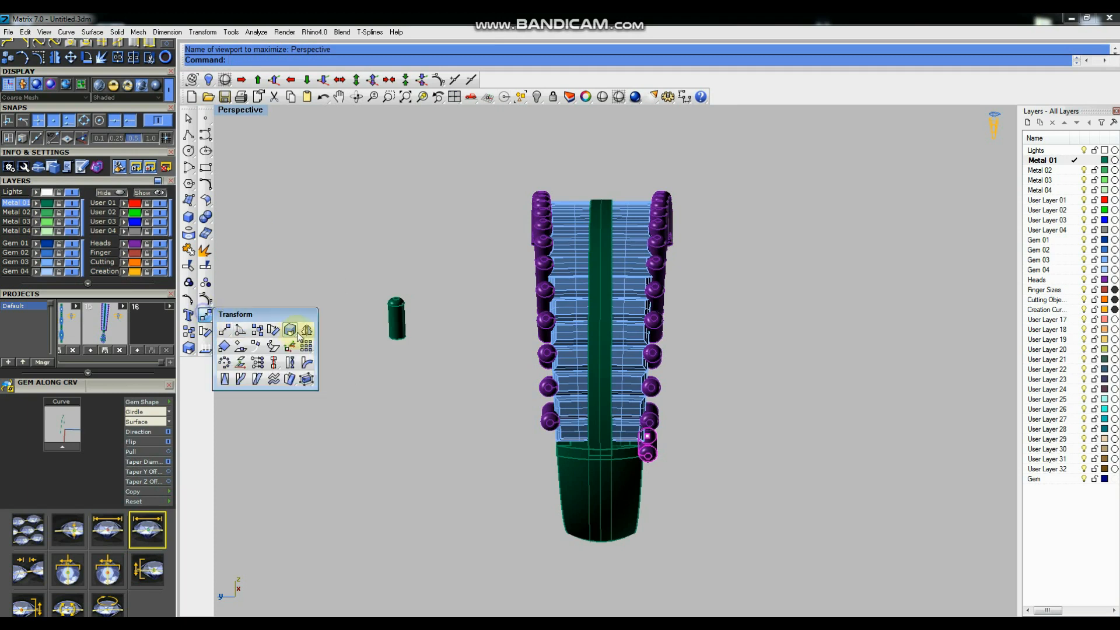
{"action": "left_click", "coordinate": [306, 330]}
{"action": "type", "text": "0"}
{"action": "key", "text": "Return"}
{"action": "left_click", "coordinate": [552, 560]}
Import the saved teardrop project Default_1 and delete its larger teardrop, keeping only the smaller one.
{"action": "right_click_drag", "start_coordinate": [660, 410], "coordinate": [326, 402]}
{"action": "left_click_drag", "start_coordinate": [165, 363], "coordinate": [56, 363]}
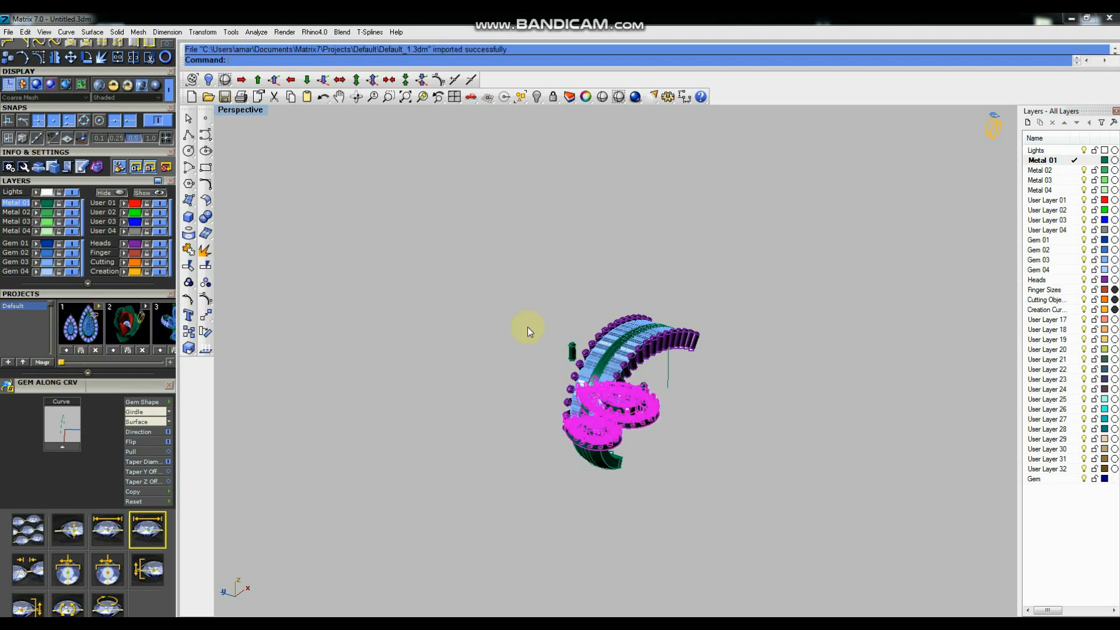
{"action": "right_click_drag", "start_coordinate": [605, 409], "coordinate": [575, 407]}
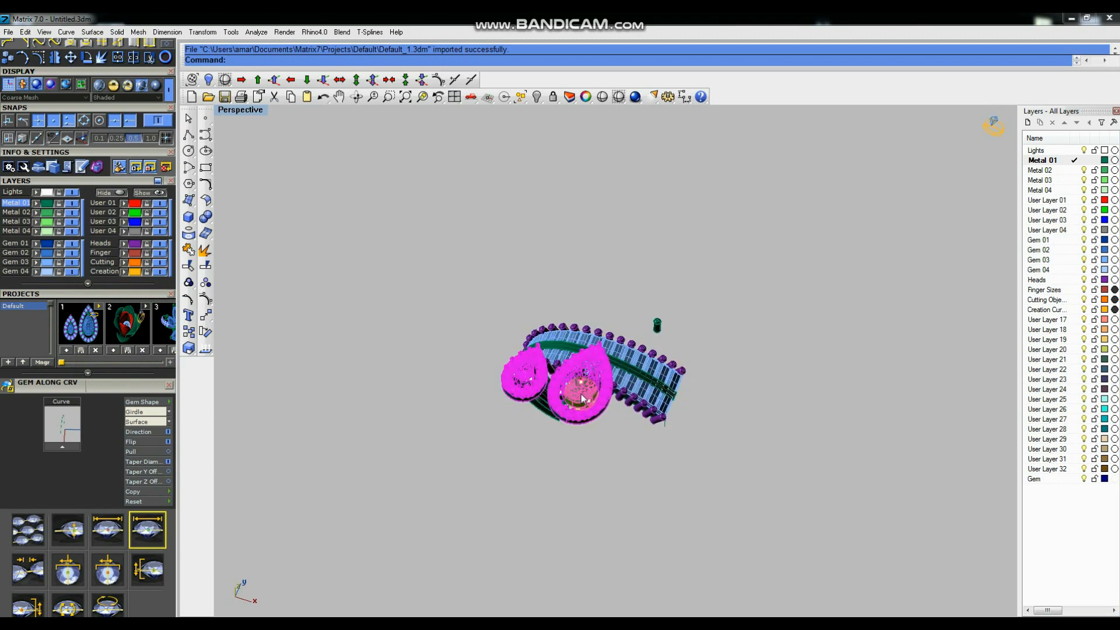
{"action": "left_click", "coordinate": [519, 377]}
{"action": "key", "text": "Delete"}
{"action": "left_click", "coordinate": [569, 412]}
{"action": "key", "text": "Delete"}
Move the gem-set teardrop about 8 mm away from the band, clear of its narrow end.
{"action": "key", "text": "ctrl+F1"}
{"action": "scroll", "coordinate": [594, 397], "scroll_direction": "down", "scroll_amount": 2}
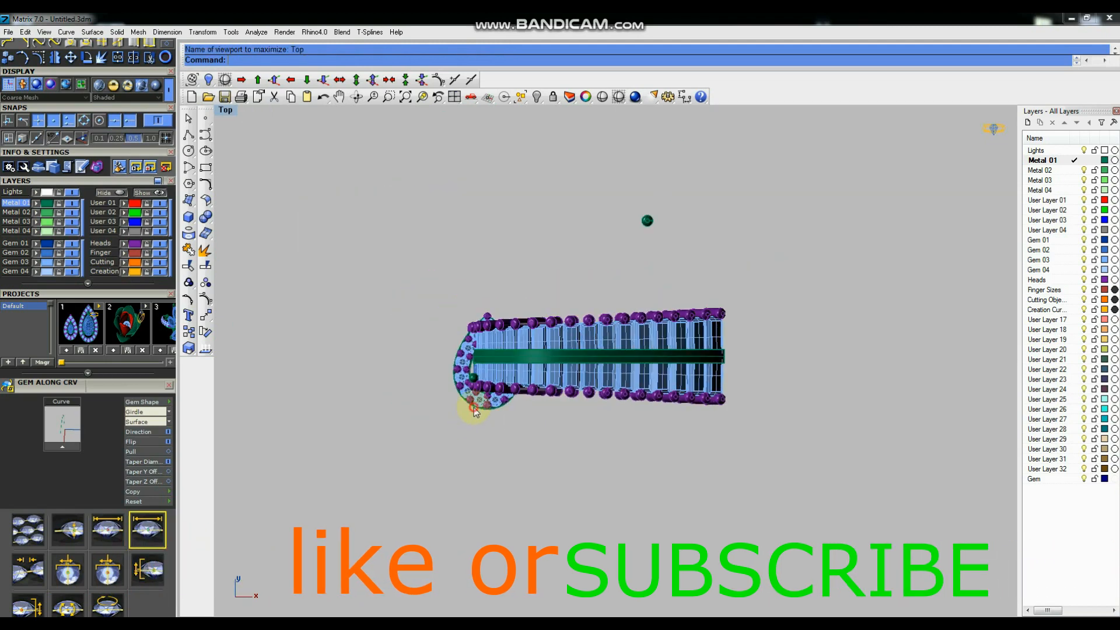
{"action": "left_click", "coordinate": [473, 407]}
{"action": "left_click", "coordinate": [206, 316]}
{"action": "left_click", "coordinate": [498, 269]}
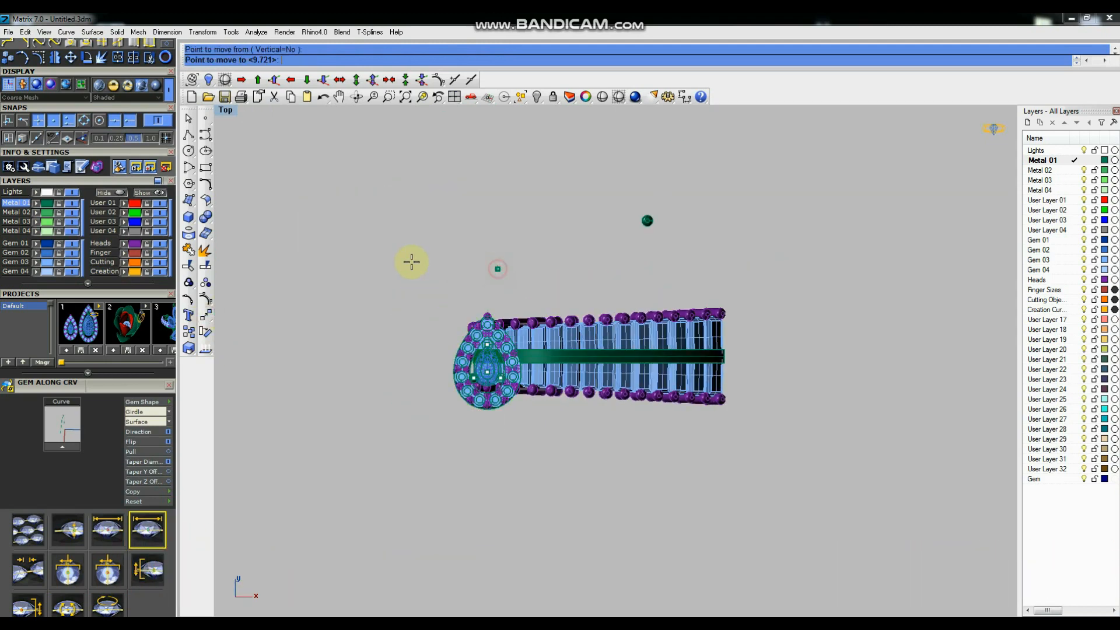
{"action": "left_click", "coordinate": [389, 267]}
Rotate the teardrop 90° clockwise about its centre so its tip points toward the band.
{"action": "left_click", "coordinate": [205, 331]}
{"action": "scroll", "coordinate": [375, 377], "scroll_direction": "up", "scroll_amount": 1}
{"action": "scroll", "coordinate": [376, 373], "scroll_direction": "up", "scroll_amount": 1}
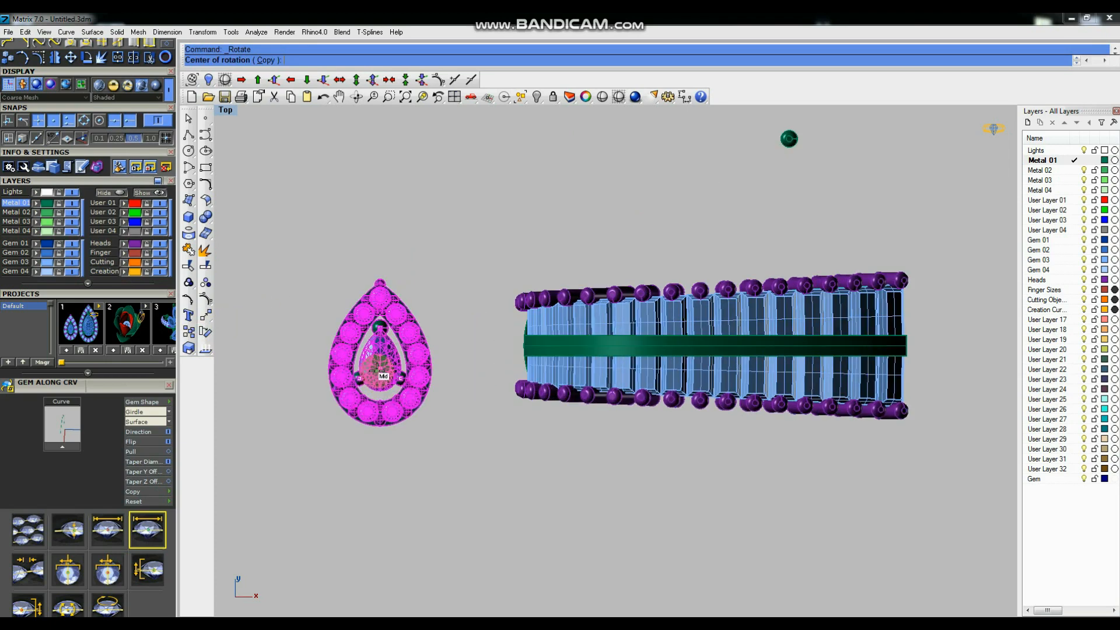
{"action": "left_click", "coordinate": [378, 368]}
{"action": "left_click", "coordinate": [288, 367]}
{"action": "left_click", "coordinate": [375, 250]}
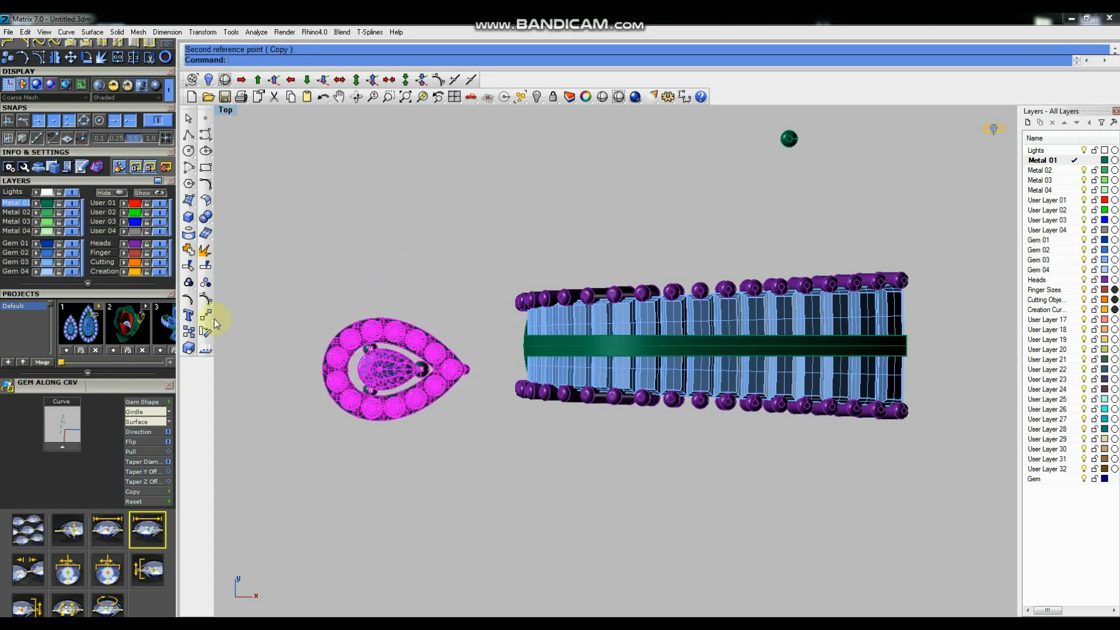
Move the teardrop sideways about 1 mm to line up its axis with the centre band.
{"action": "left_click", "coordinate": [271, 299]}
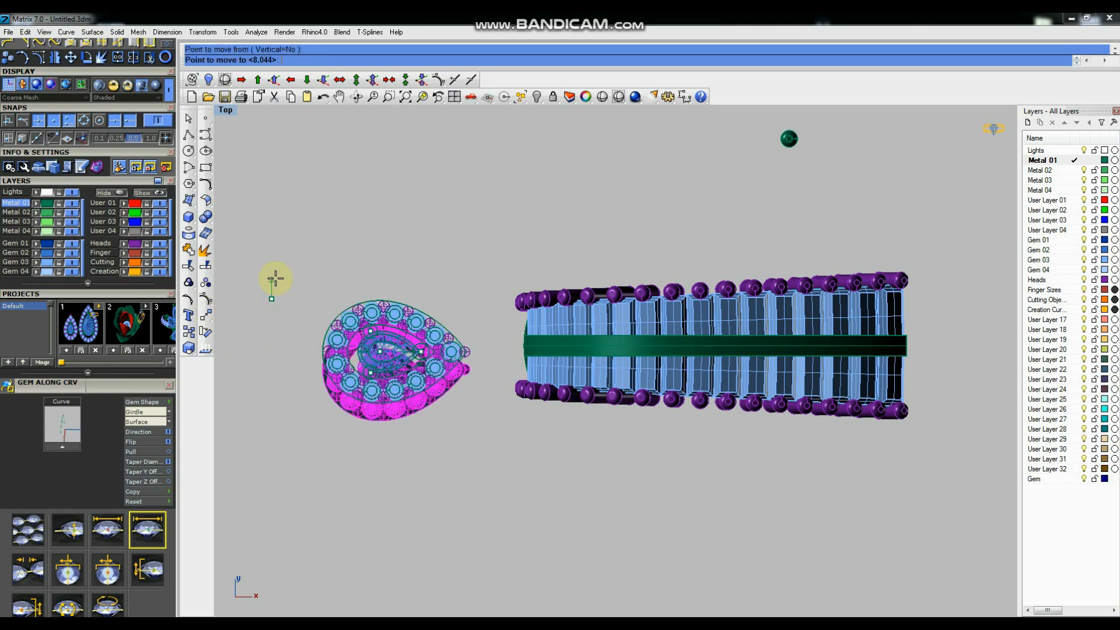
{"action": "left_click", "coordinate": [276, 282]}
{"action": "scroll", "coordinate": [540, 307], "scroll_direction": "down", "scroll_amount": 5}
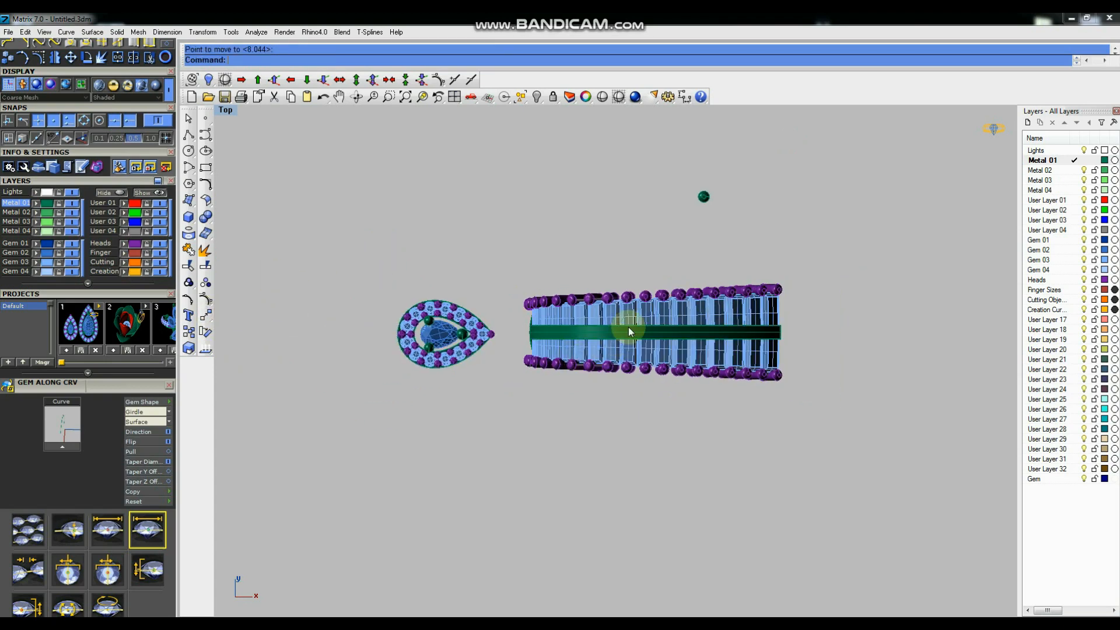
Delete the loose peg lying apart from the band.
{"action": "key", "text": "Delete"}
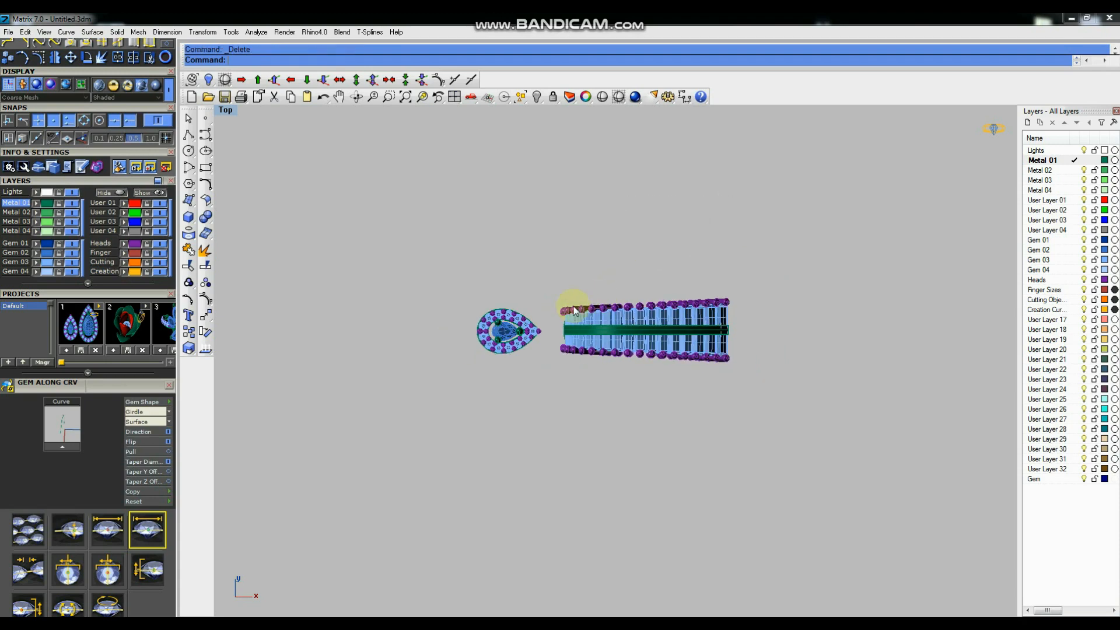
{"action": "key", "text": "ctrl+F4"}
{"action": "key", "text": "ctrl+F1"}
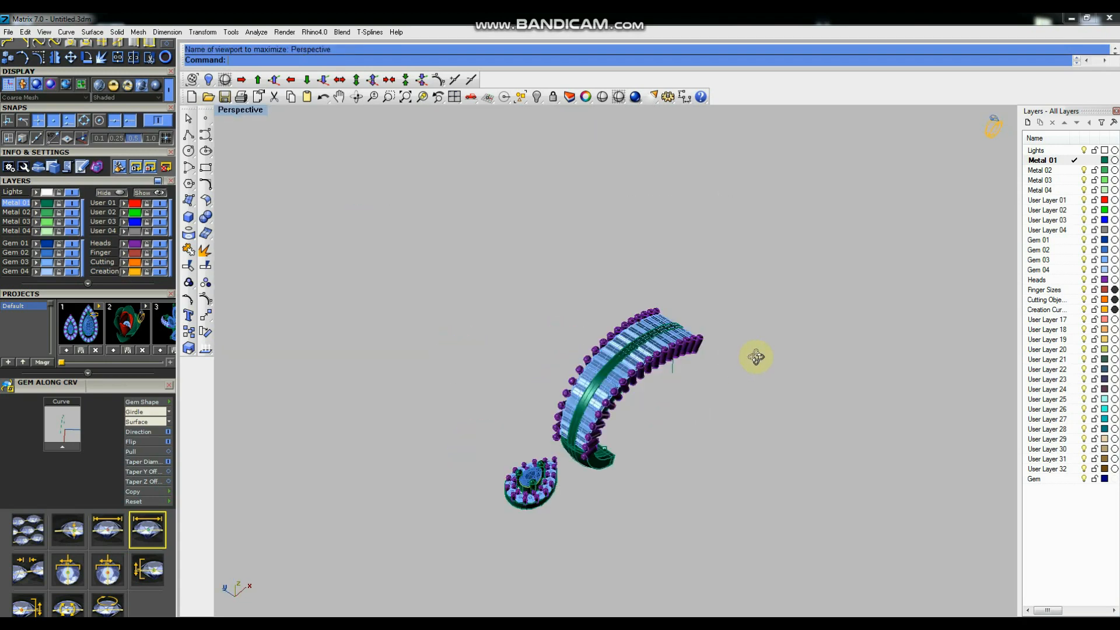
Move the teardrop along its axis until its tip meets the narrow end of the band.
{"action": "scroll", "coordinate": [525, 274], "scroll_direction": "down", "scroll_amount": 6}
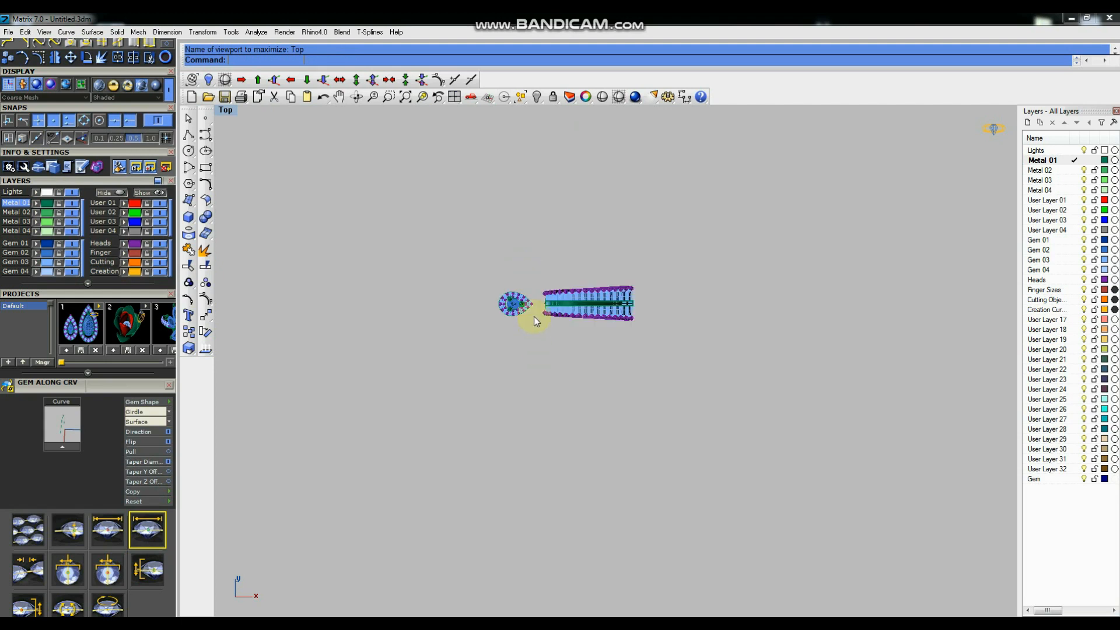
{"action": "scroll", "coordinate": [534, 319], "scroll_direction": "up", "scroll_amount": 6}
{"action": "left_click", "coordinate": [488, 271]}
{"action": "left_click", "coordinate": [205, 316]}
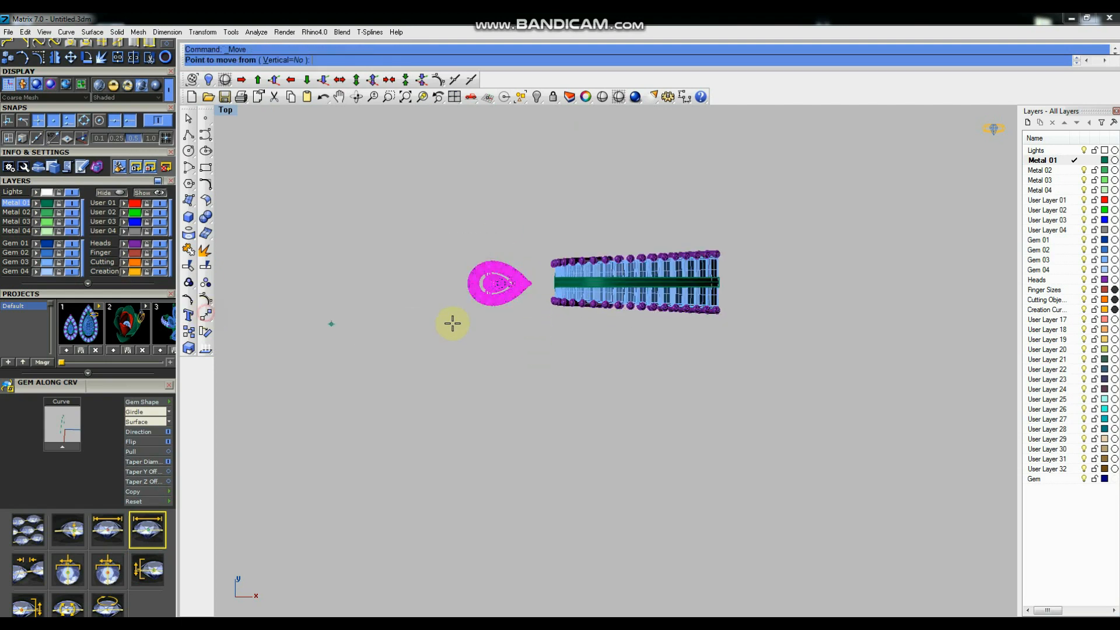
{"action": "scroll", "coordinate": [415, 338], "scroll_direction": "up", "scroll_amount": 2}
{"action": "left_click", "coordinate": [415, 339]}
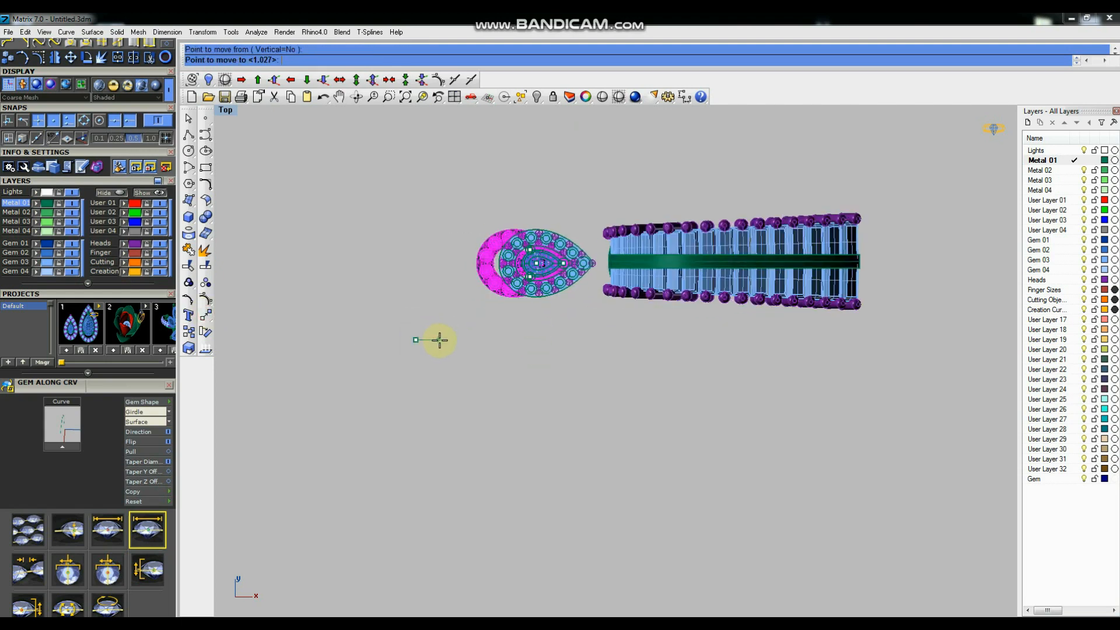
{"action": "left_click", "coordinate": [445, 339]}
Rotate the whole earring 90° counterclockwise about point 0 so the teardrop hangs below the band.
{"action": "scroll", "coordinate": [457, 340], "scroll_direction": "down", "scroll_amount": 3}
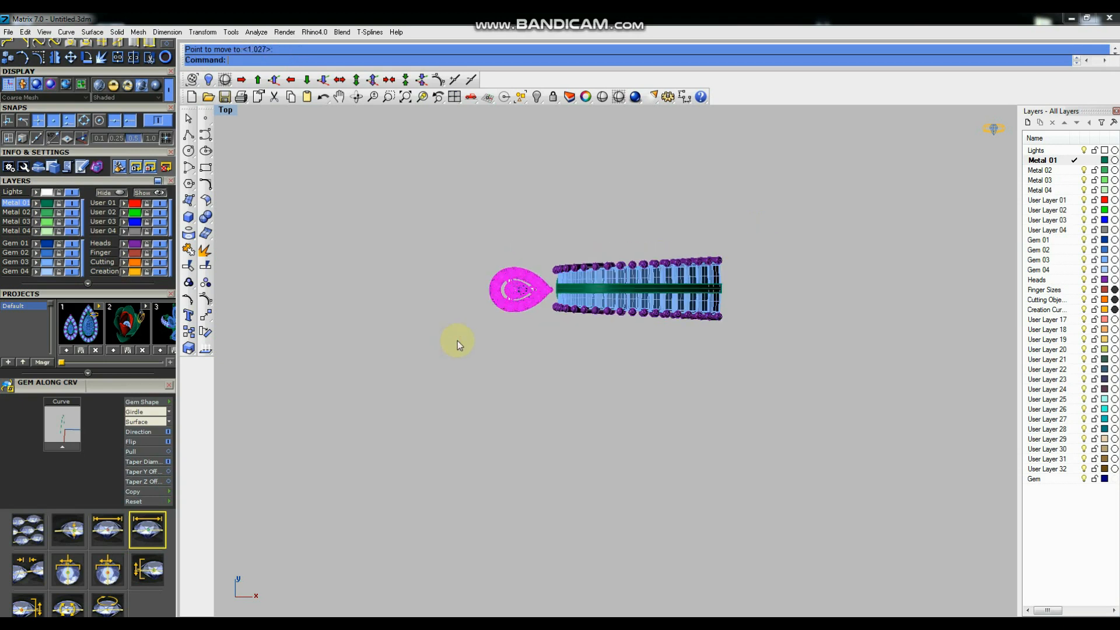
{"action": "left_click_drag", "start_coordinate": [810, 212], "coordinate": [445, 397]}
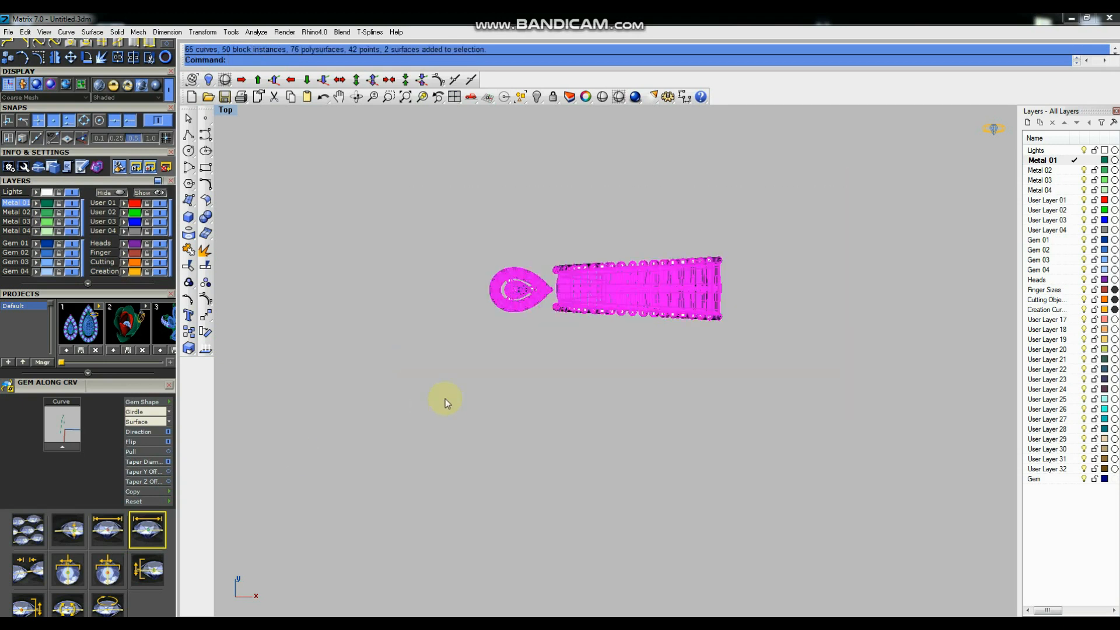
{"action": "left_click", "coordinate": [205, 331]}
{"action": "type", "text": "0"}
{"action": "key", "text": "Return"}
{"action": "left_click", "coordinate": [323, 320]}
{"action": "left_click", "coordinate": [572, 425]}
Copy the whole earring beside the original to form a matching pair.
{"action": "left_click", "coordinate": [188, 331]}
{"action": "left_click", "coordinate": [542, 295]}
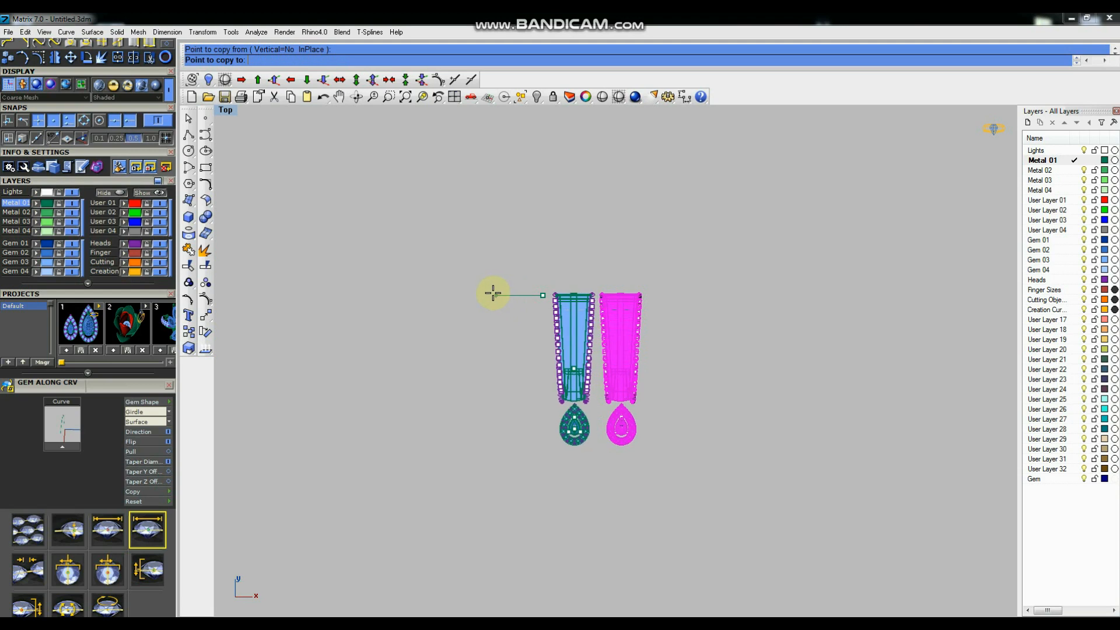
{"action": "left_click", "coordinate": [492, 292]}
{"action": "key", "text": "Return"}
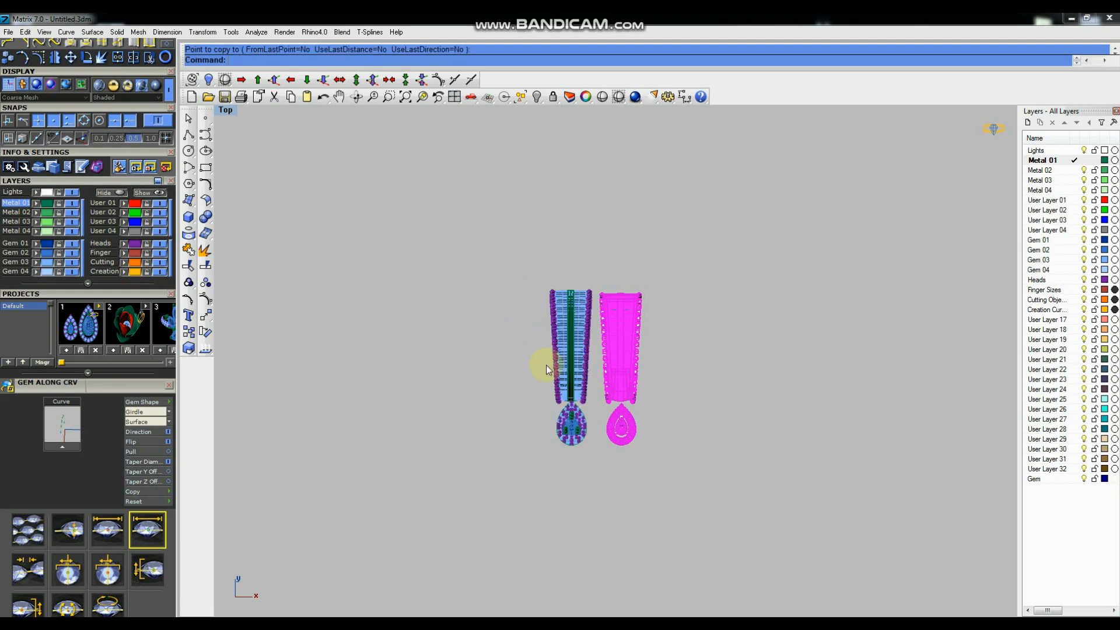
{"action": "scroll", "coordinate": [553, 376], "scroll_direction": "up", "scroll_amount": 2}
{"action": "left_click", "coordinate": [591, 380]}
{"action": "key", "text": "Delete"}
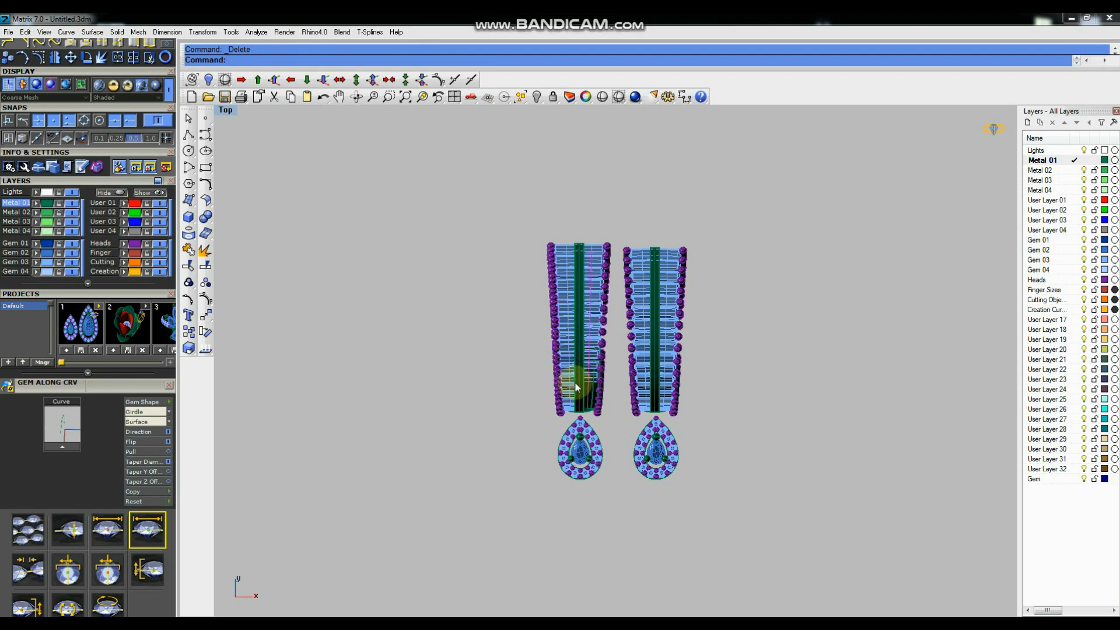
{"action": "key", "text": "ctrl+z"}
{"action": "left_click", "coordinate": [476, 365]}
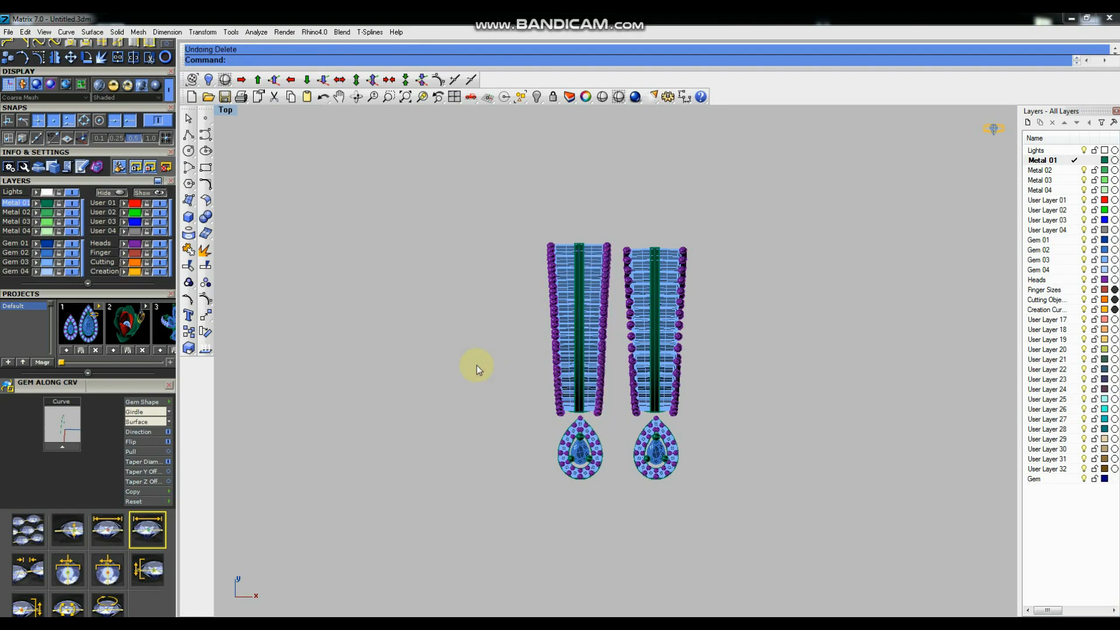
Examine the pair of earrings in the Perspective view, checking the bands, side pegs and teardrop drops from several angles and distances.
{"action": "key", "text": "ctrl+F4"}
{"action": "right_click_drag", "start_coordinate": [647, 364], "coordinate": [593, 387]}
{"action": "scroll", "coordinate": [590, 386], "scroll_direction": "up", "scroll_amount": 2}
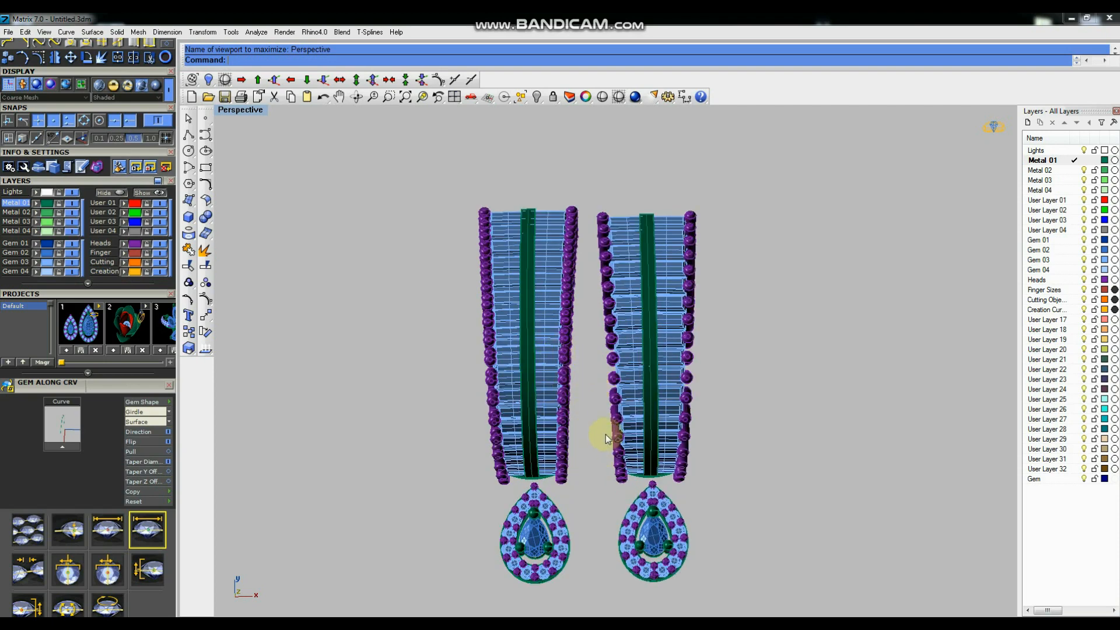
{"action": "scroll", "coordinate": [604, 434], "scroll_direction": "up", "scroll_amount": 2}
{"action": "scroll", "coordinate": [603, 411], "scroll_direction": "down", "scroll_amount": 2}
{"action": "right_click_drag", "start_coordinate": [625, 436], "coordinate": [618, 416]}
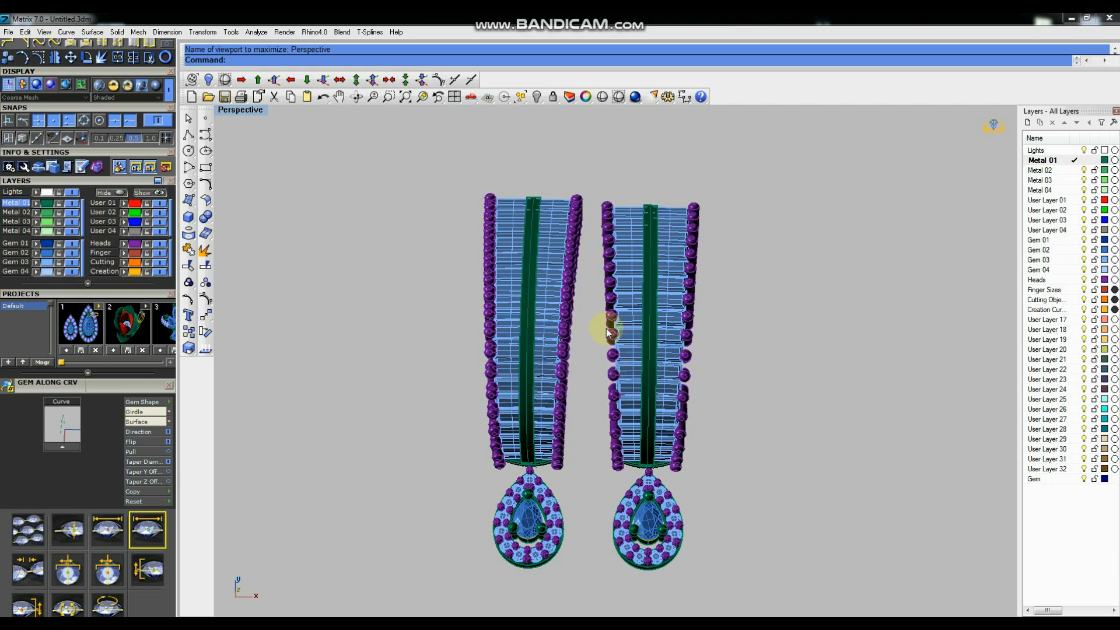
{"action": "scroll", "coordinate": [606, 333], "scroll_direction": "down", "scroll_amount": 3}
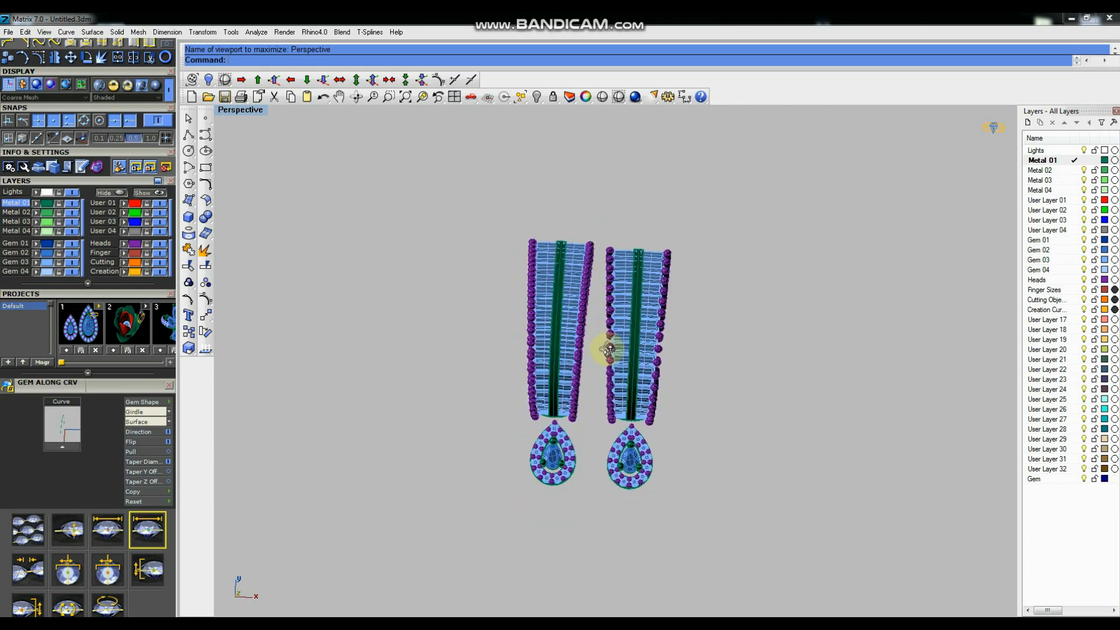
{"action": "scroll", "coordinate": [604, 365], "scroll_direction": "up", "scroll_amount": 4}
{"action": "scroll", "coordinate": [604, 364], "scroll_direction": "down", "scroll_amount": 2}
{"action": "right_click_drag", "start_coordinate": [605, 363], "coordinate": [618, 373]}
{"action": "scroll", "coordinate": [561, 327], "scroll_direction": "up", "scroll_amount": 3}
{"action": "scroll", "coordinate": [563, 325], "scroll_direction": "down", "scroll_amount": 3}
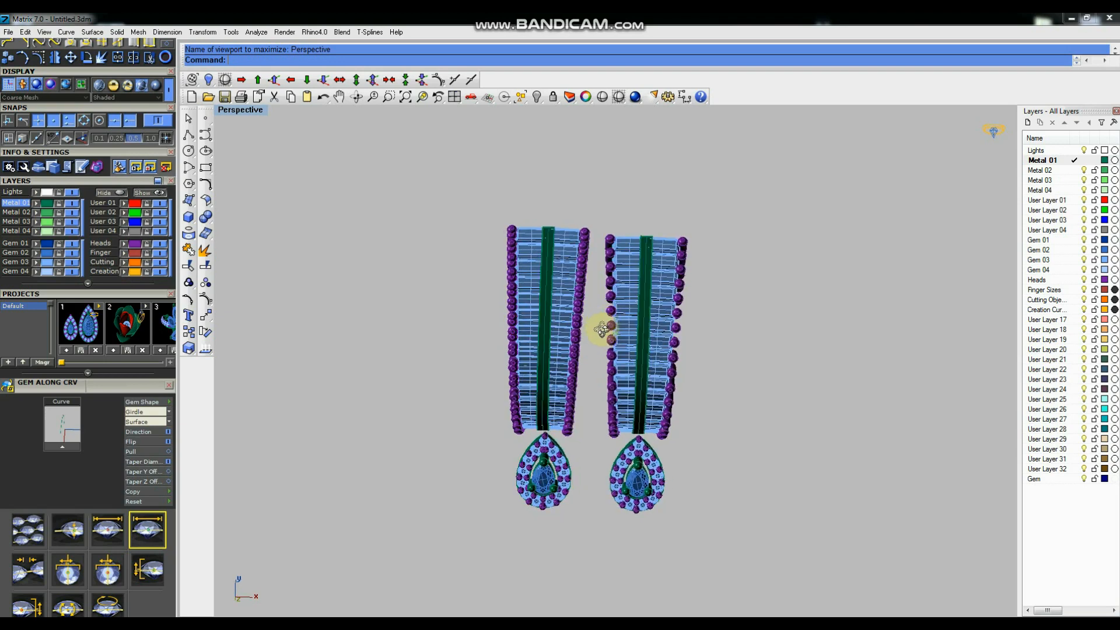